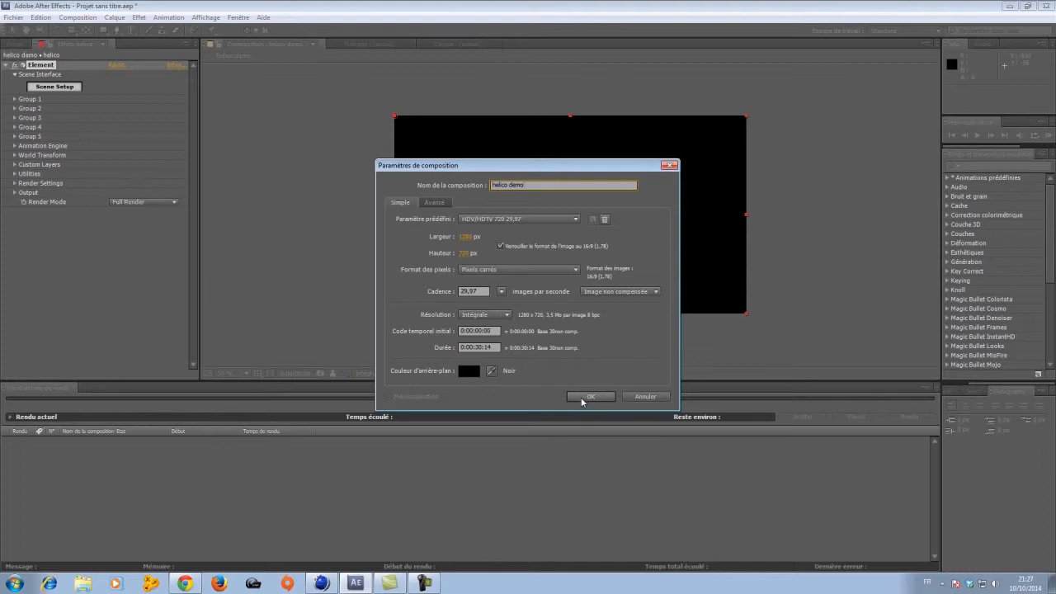
# Step: Create the helico demo composition and add a solid layer named helico to it
pyautogui.click(595, 399)
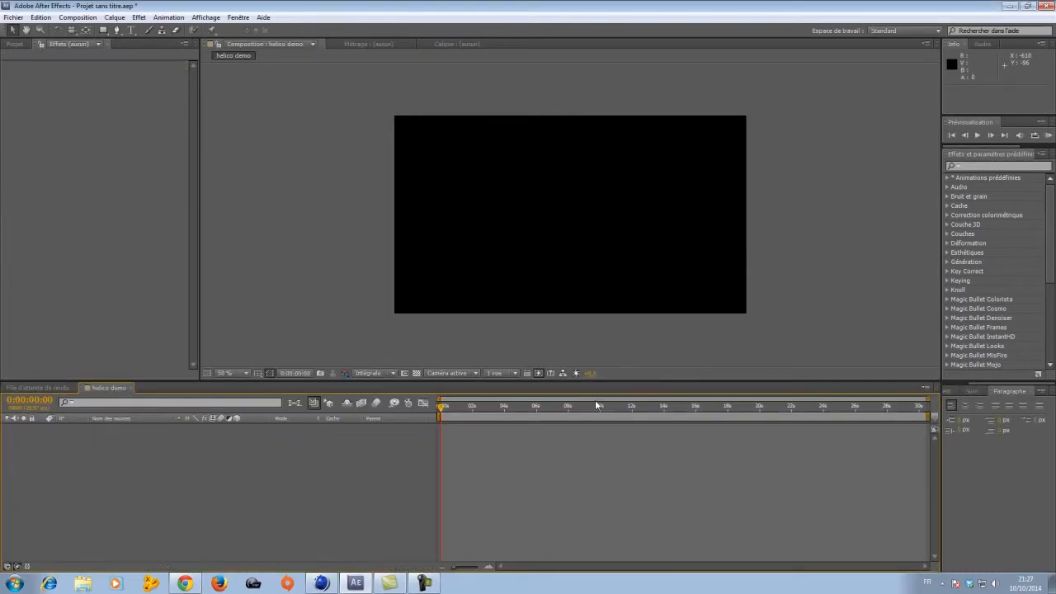
pyautogui.click(115, 17)
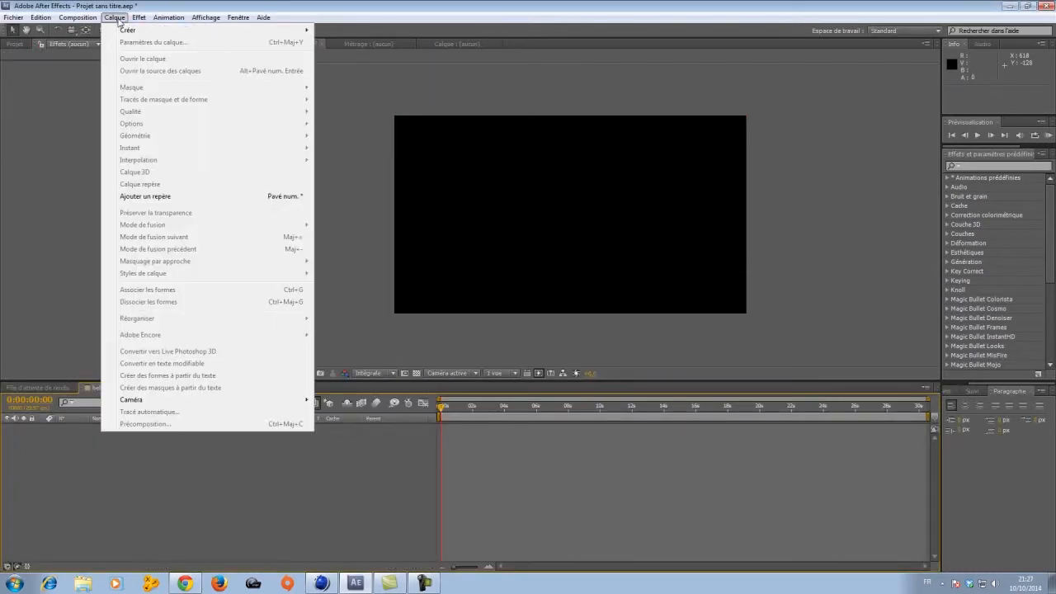
pyautogui.moveTo(247, 31)
pyautogui.click(340, 42)
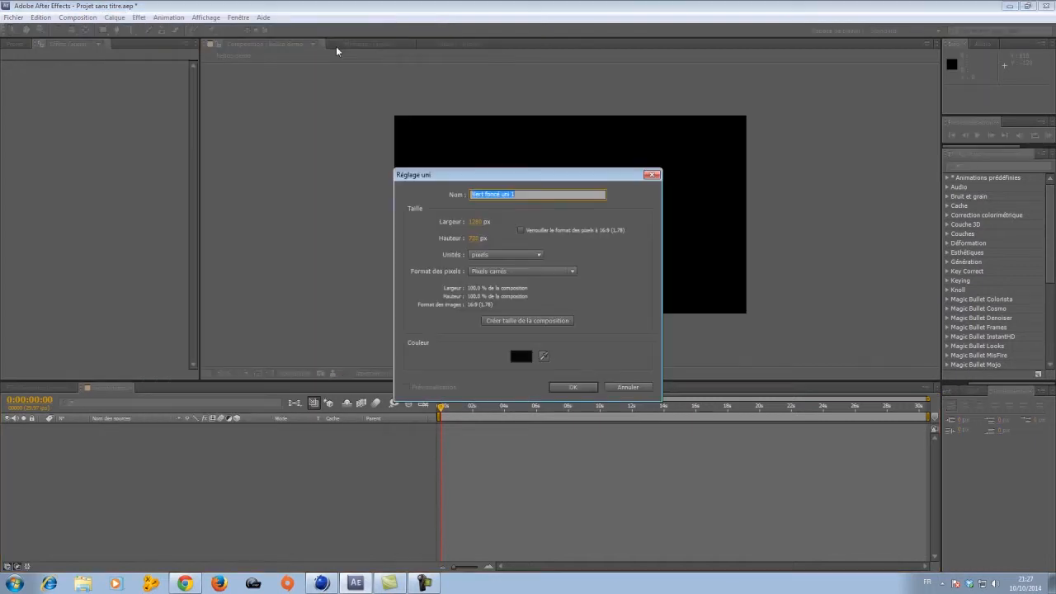
pyautogui.write('helico')
pyautogui.press('Return')
# Step: Apply the Video Copilot Element effect to the helico solid
pyautogui.click(138, 17)
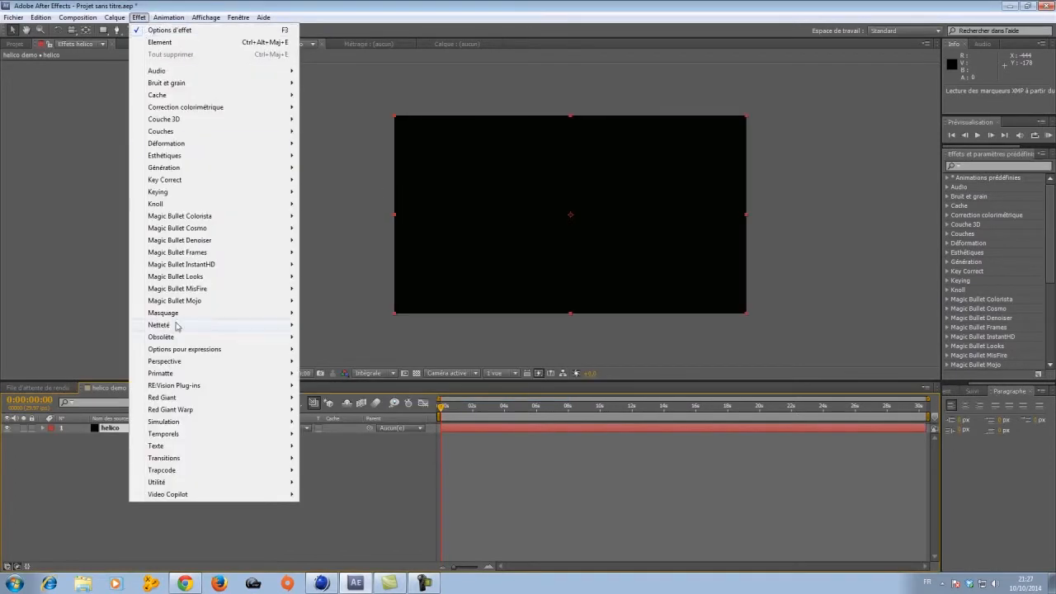
pyautogui.moveTo(261, 495)
pyautogui.click(322, 492)
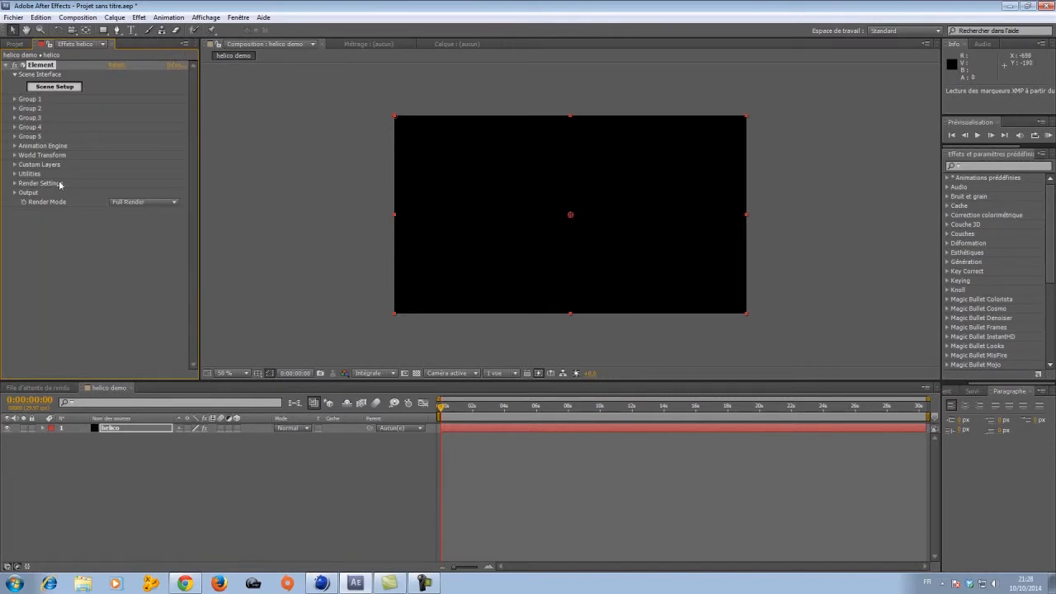
# Step: Import the 3D object uh60.obj from the UH-60 Blackhawk folder into Element's Scene Setup
pyautogui.click(55, 86)
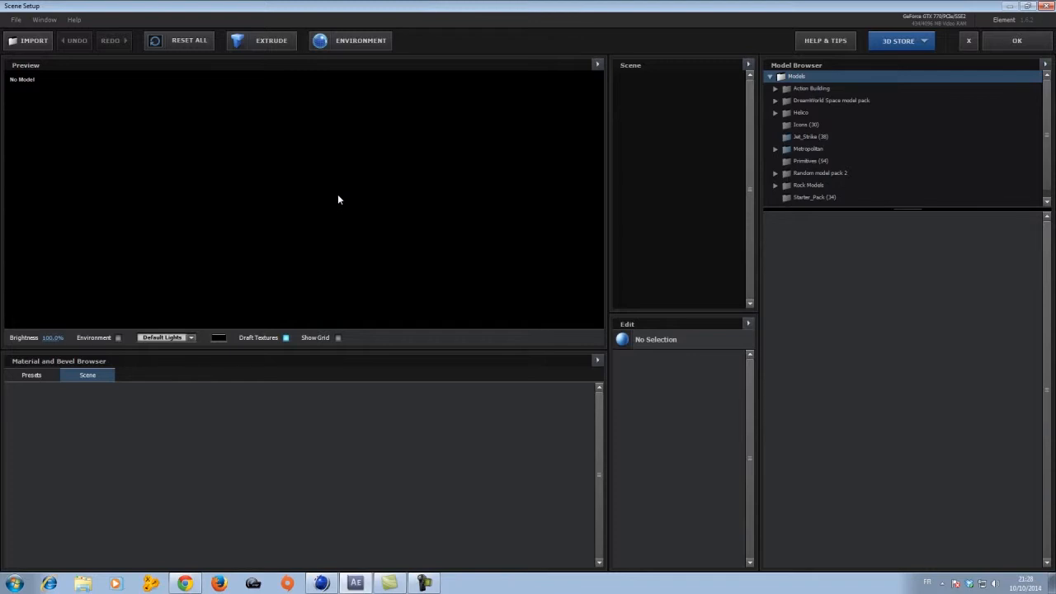
pyautogui.click(40, 44)
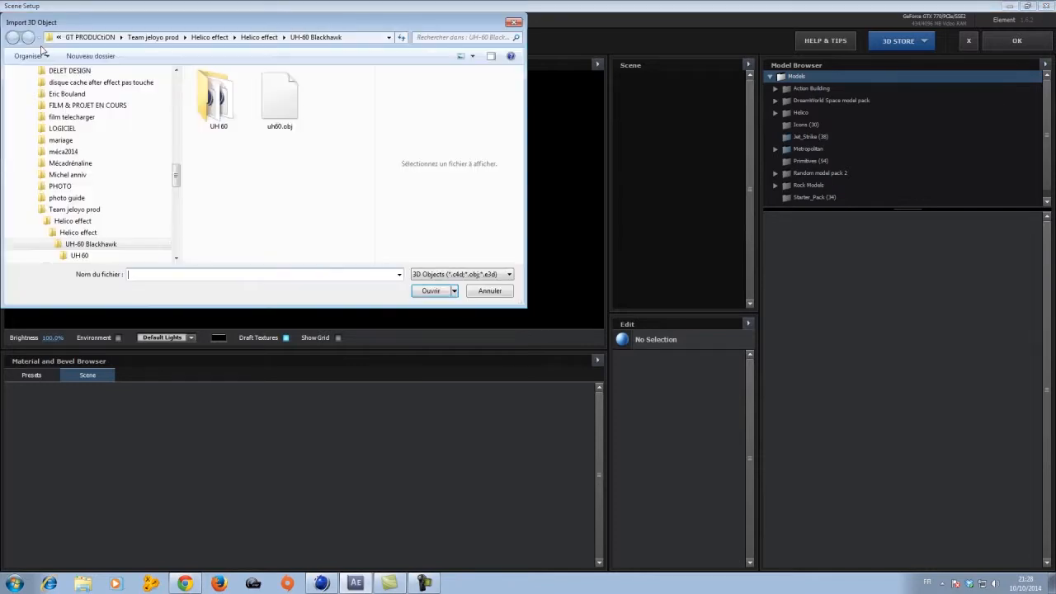
pyautogui.click(278, 96)
pyautogui.click(444, 291)
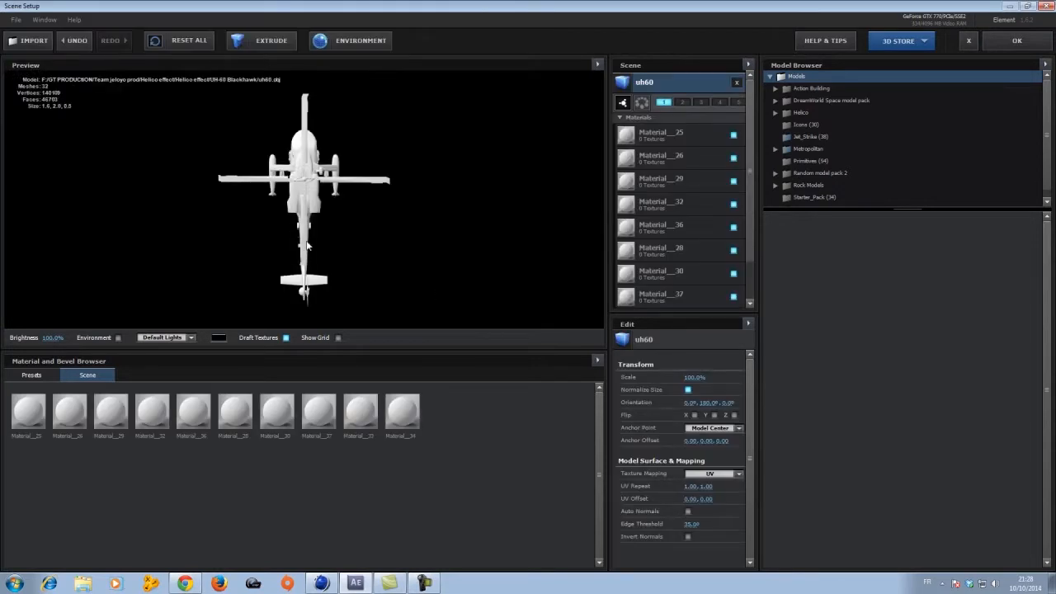
# Step: Check the helicopter's position against the preview grid, and set its Z orientation to 59.5°
pyautogui.click(337, 338)
pyautogui.moveTo(305, 257); pyautogui.dragTo(396, 277)
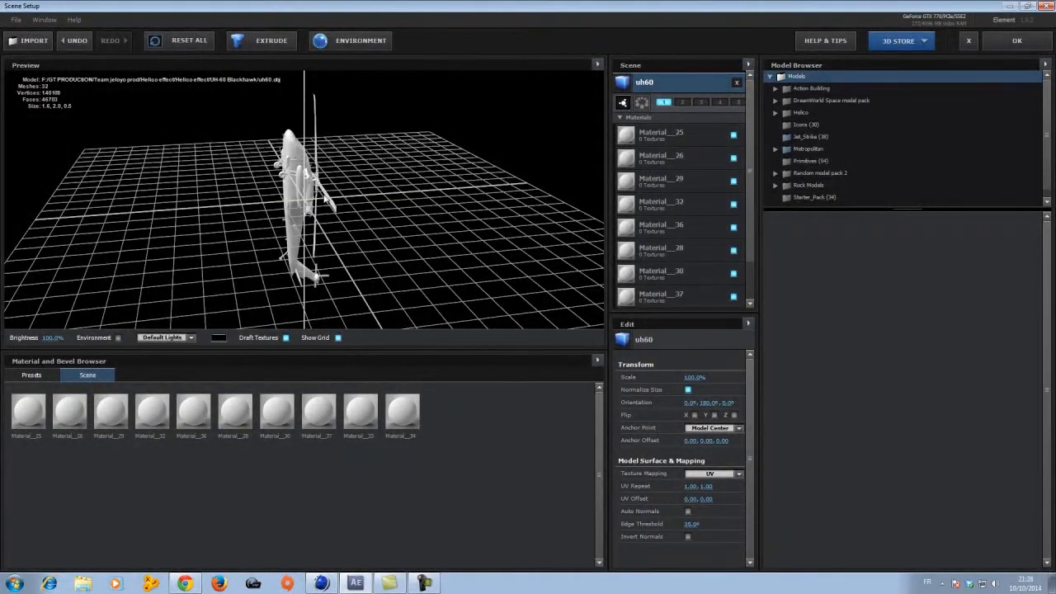
pyautogui.moveTo(334, 208); pyautogui.dragTo(354, 307)
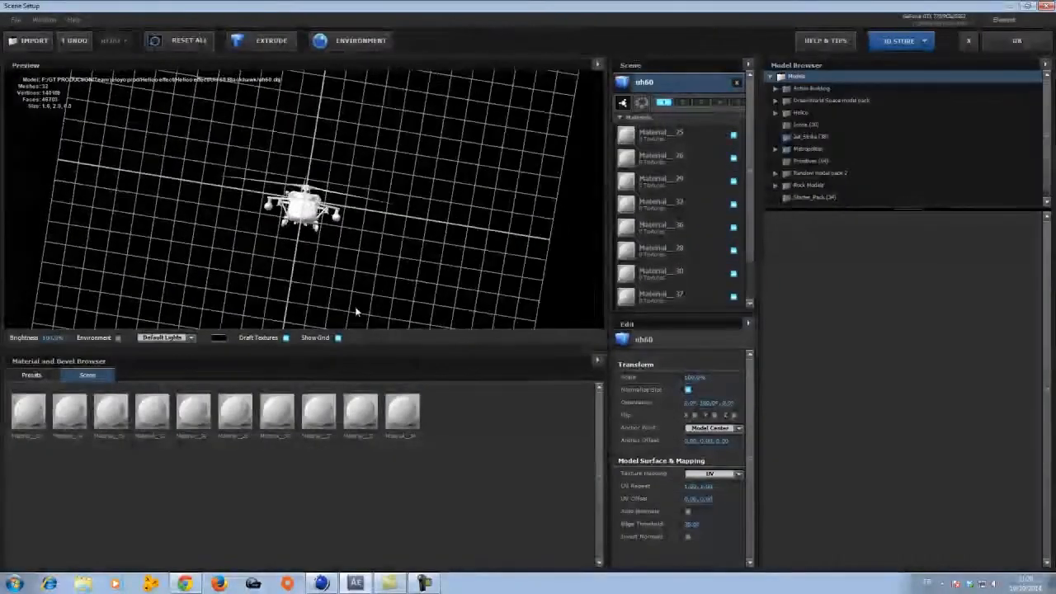
pyautogui.click(338, 337)
pyautogui.moveTo(386, 247); pyautogui.dragTo(410, 251)
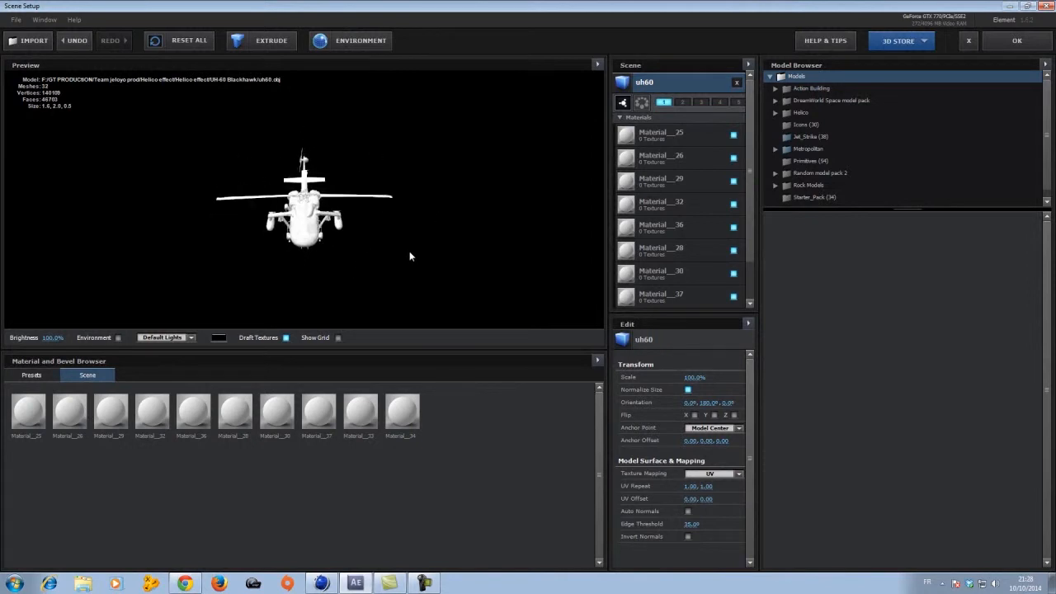
pyautogui.scroll(4, 252, 232)
pyautogui.scroll(-1, 309, 229)
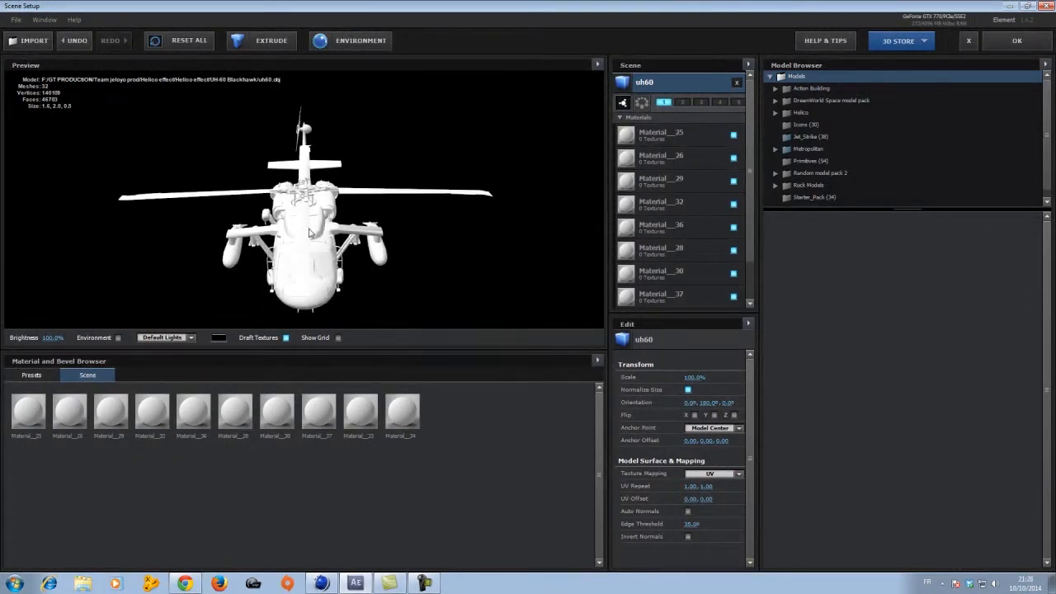
pyautogui.moveTo(726, 402); pyautogui.dragTo(796, 409)
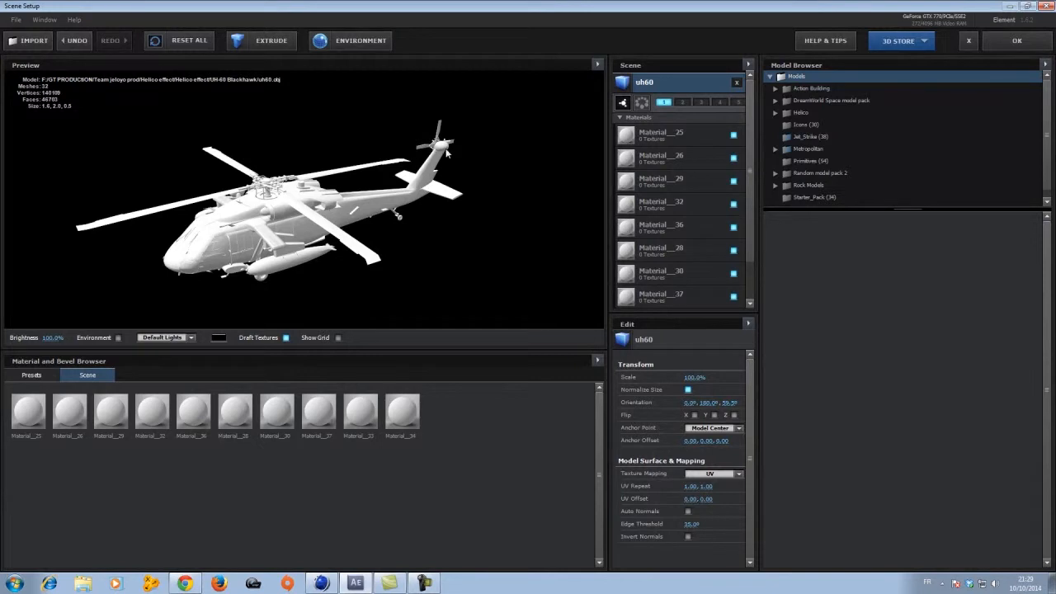
# Step: Toggle the visibility of Material__32 on the uh60 model to identify the helicopter parts it covers
pyautogui.moveTo(749, 148); pyautogui.dragTo(732, 133)
pyautogui.click(621, 118)
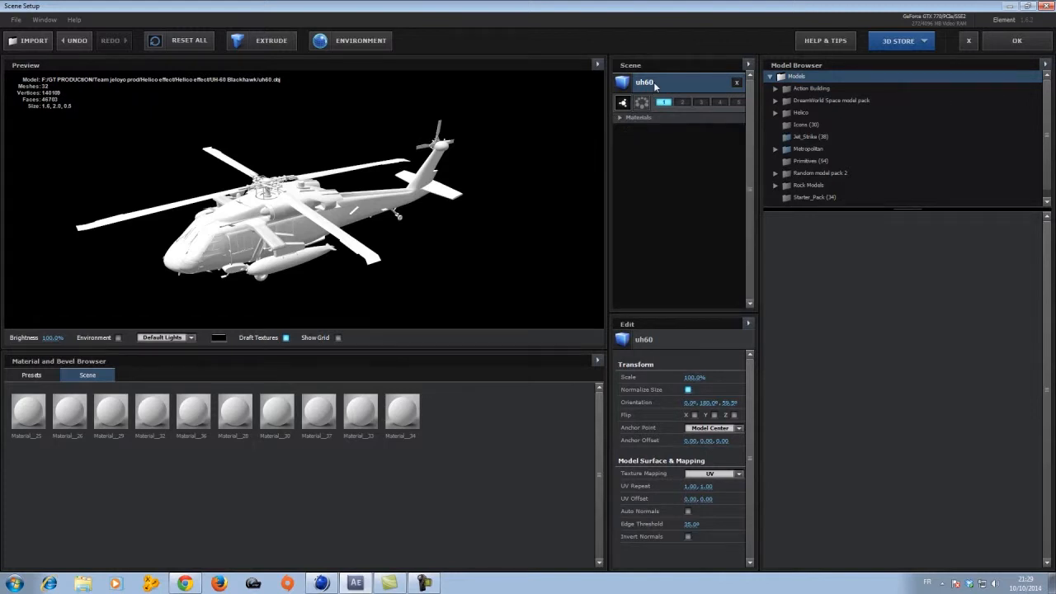
pyautogui.click(621, 119)
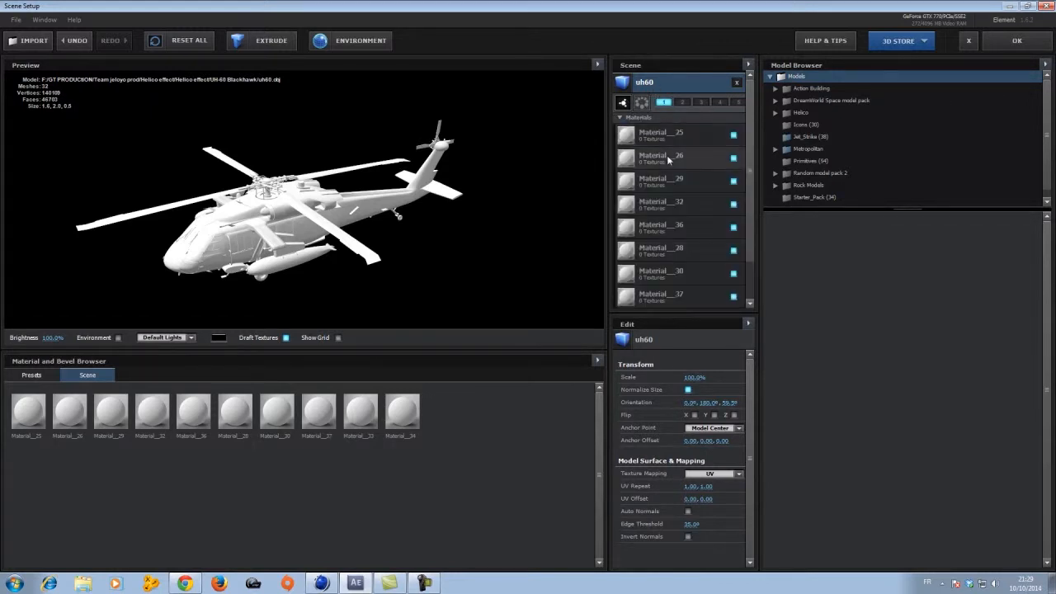
pyautogui.moveTo(751, 140); pyautogui.dragTo(750, 170)
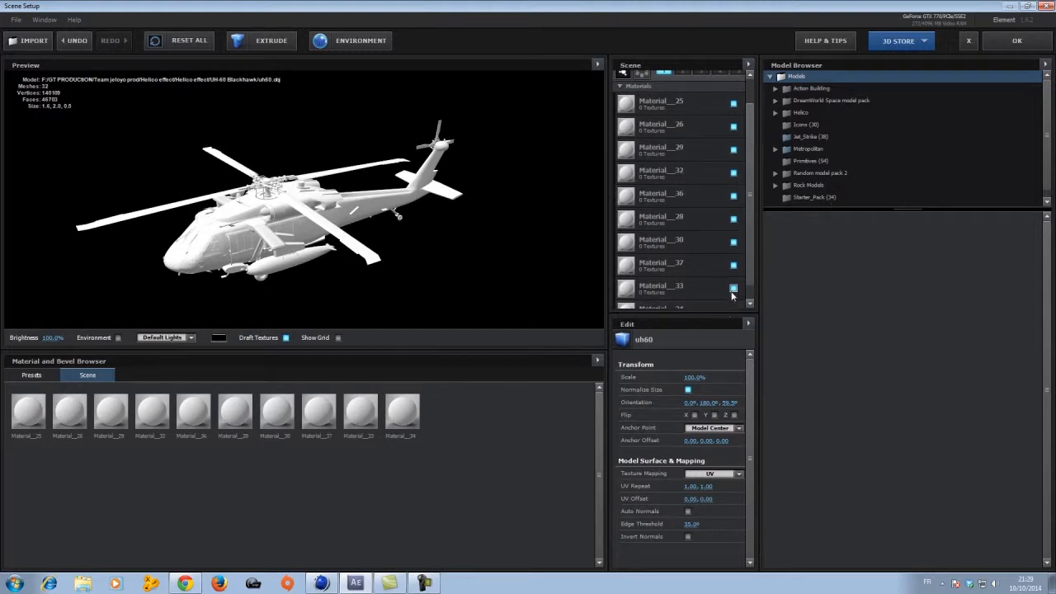
pyautogui.click(734, 172)
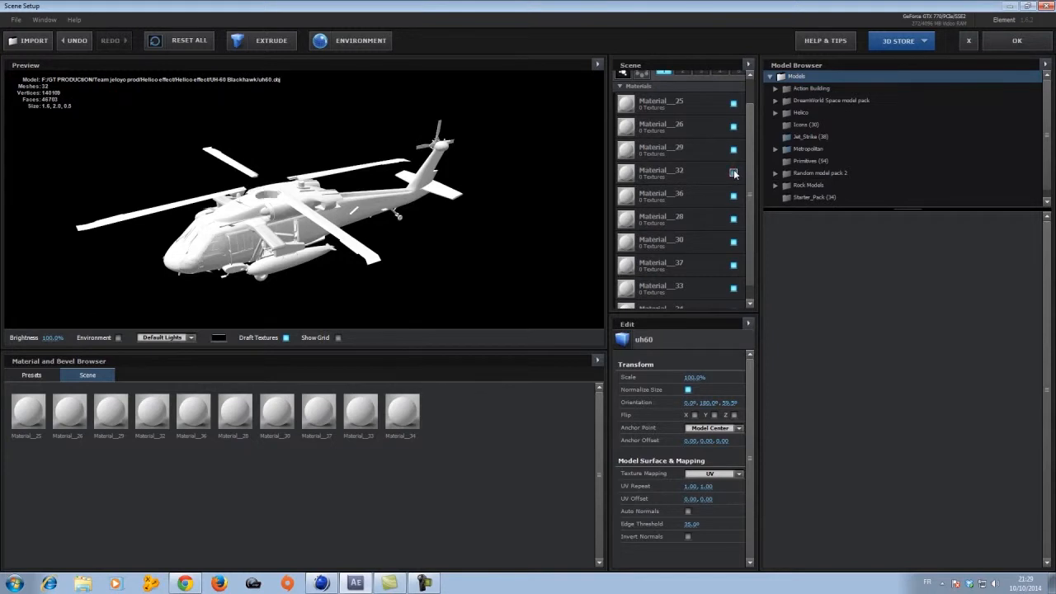
pyautogui.click(733, 172)
pyautogui.click(734, 172)
pyautogui.click(733, 172)
# Step: Hide Material__29 and Material__32 on the uh60 model, comparing the preview with Material__32 on and off
pyautogui.click(734, 150)
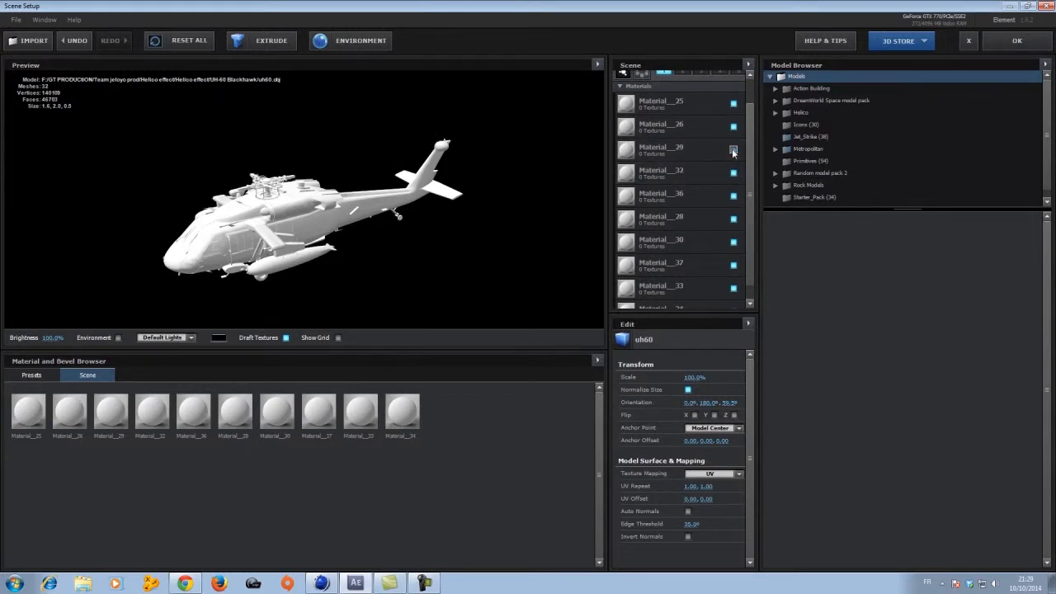
pyautogui.click(733, 172)
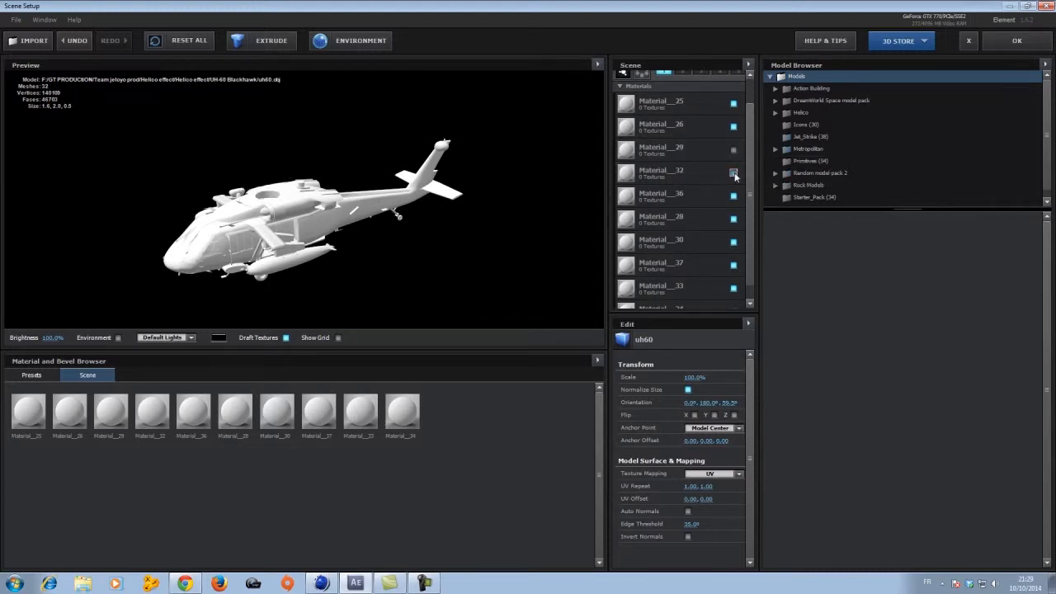
pyautogui.click(734, 172)
pyautogui.click(734, 173)
pyautogui.click(734, 173)
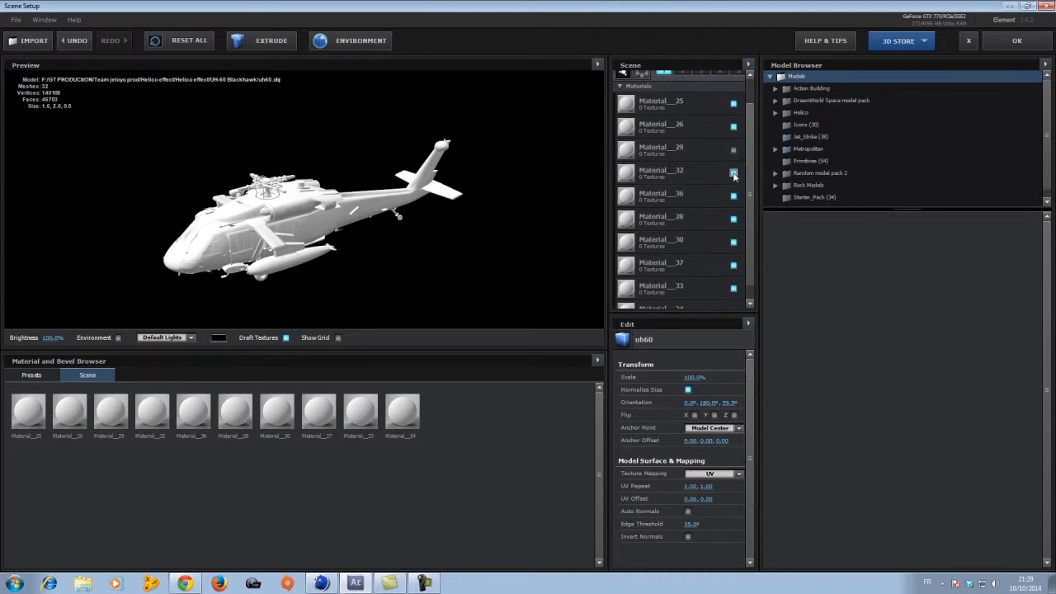
pyautogui.click(733, 173)
# Step: Toggle Material__29 repeatedly to check the rotor blades it covers, and leave it hidden
pyautogui.click(732, 151)
pyautogui.click(733, 151)
pyautogui.click(733, 151)
pyautogui.click(733, 151)
pyautogui.click(733, 151)
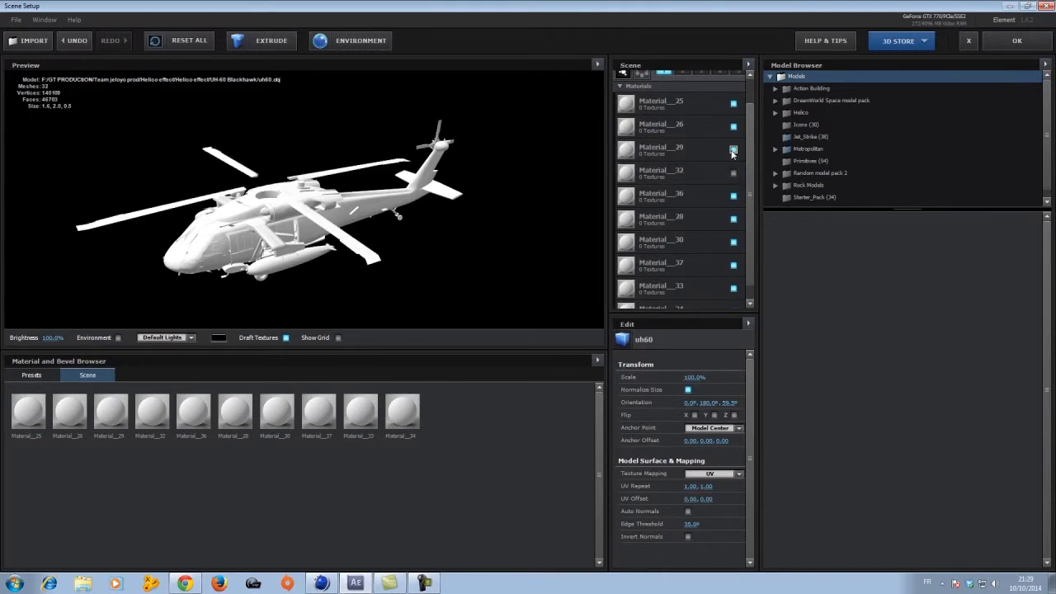
pyautogui.click(732, 151)
pyautogui.click(732, 151)
pyautogui.click(733, 151)
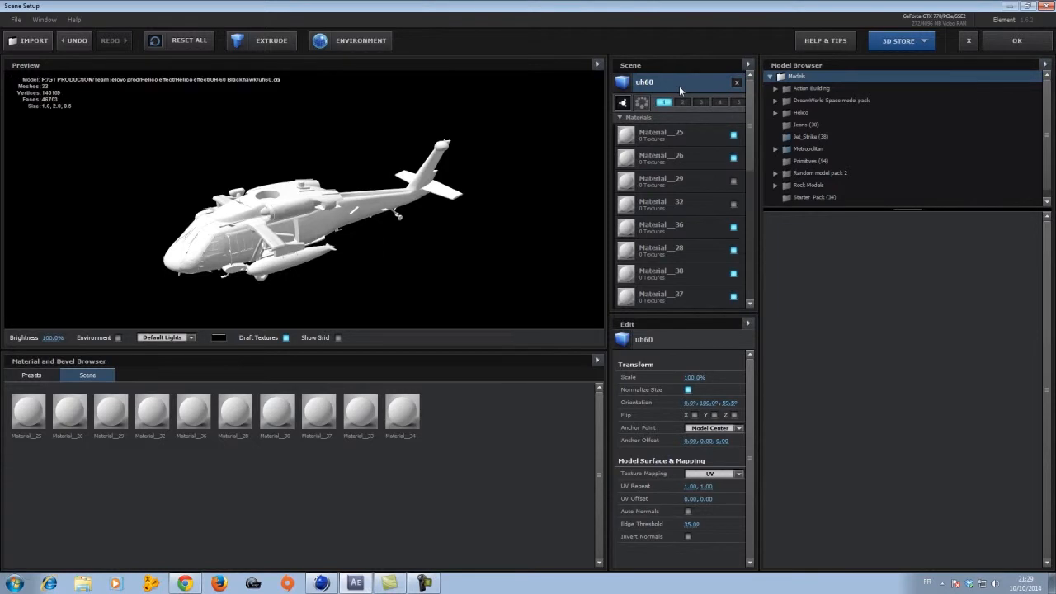
# Step: Assign the duplicate uh60 model to group 2, show Material__29 and Material__32, and hide Material__25, 26, 36, 28 and 30
pyautogui.click(679, 103)
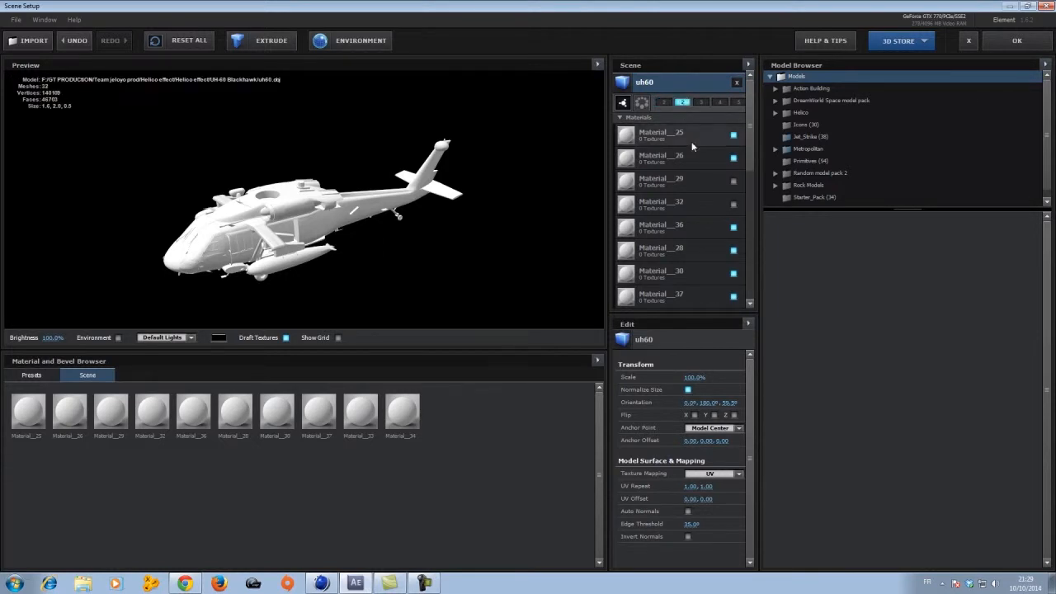
pyautogui.click(734, 135)
pyautogui.click(733, 158)
pyautogui.click(734, 180)
pyautogui.click(733, 204)
pyautogui.click(734, 227)
pyautogui.click(734, 250)
pyautogui.click(735, 273)
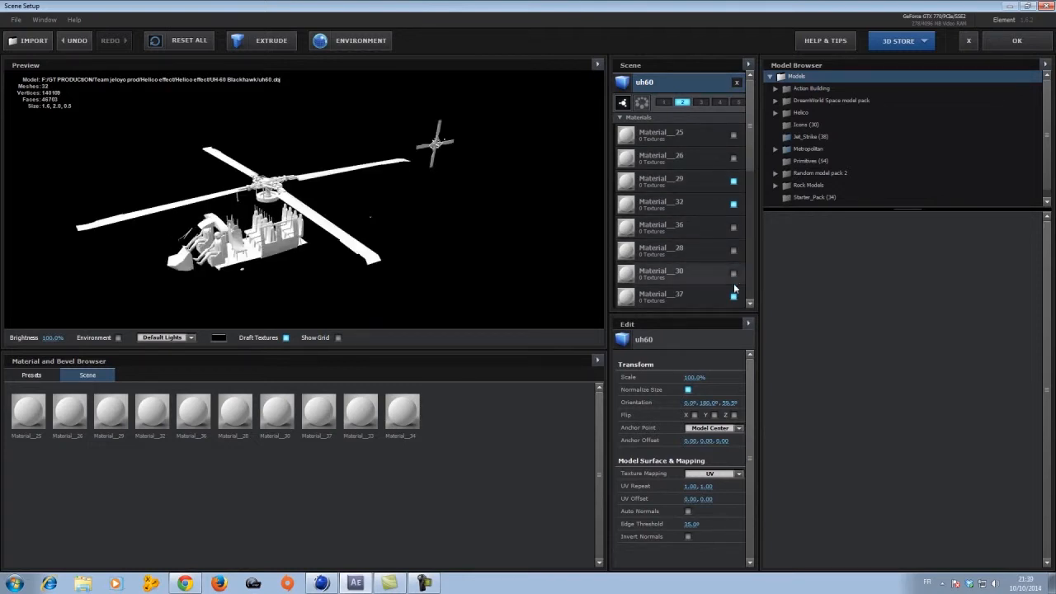
# Step: Hide Material__37, Material__33 and Material__34 on the group 2 helicopter model
pyautogui.click(701, 297)
pyautogui.scroll(-3, 746, 165)
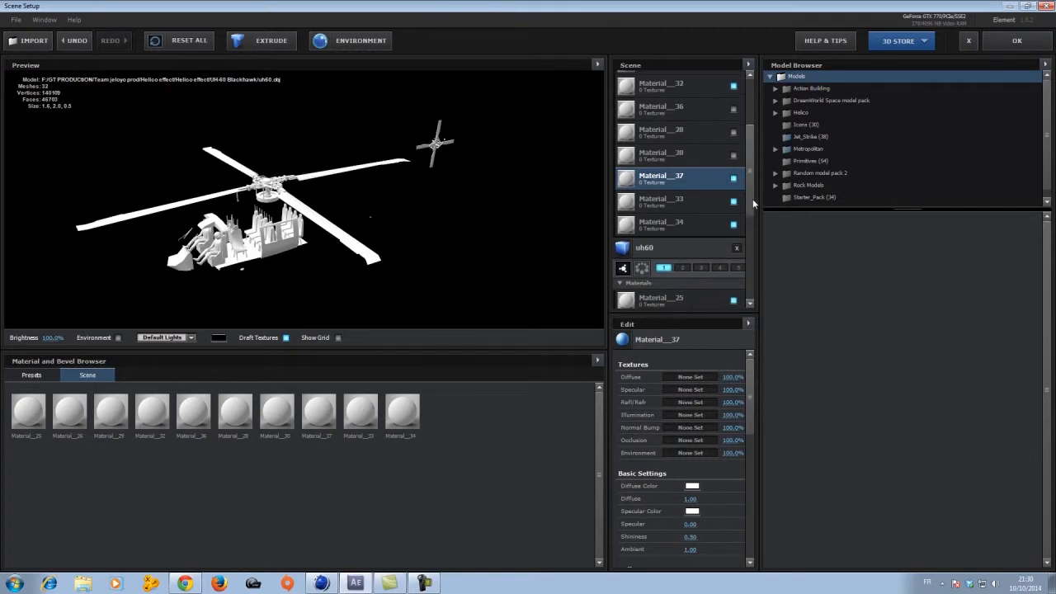
pyautogui.click(734, 178)
pyautogui.click(733, 201)
pyautogui.click(733, 224)
pyautogui.scroll(3, 752, 175)
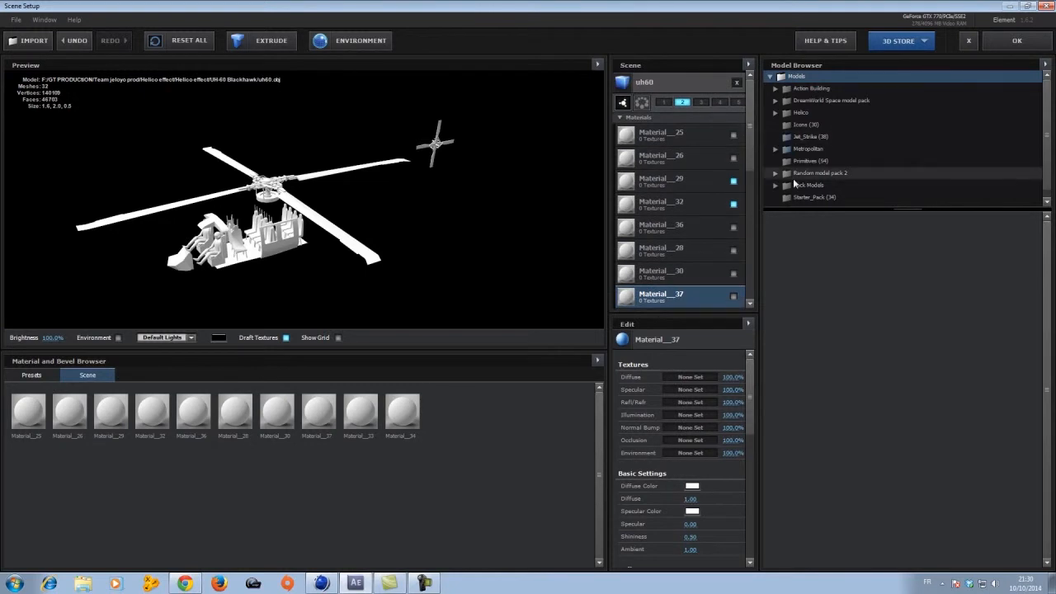
# Step: Toggle Material__32 and Material__29 on the group 2 model to examine which rotor and cabin parts each includes
pyautogui.click(734, 204)
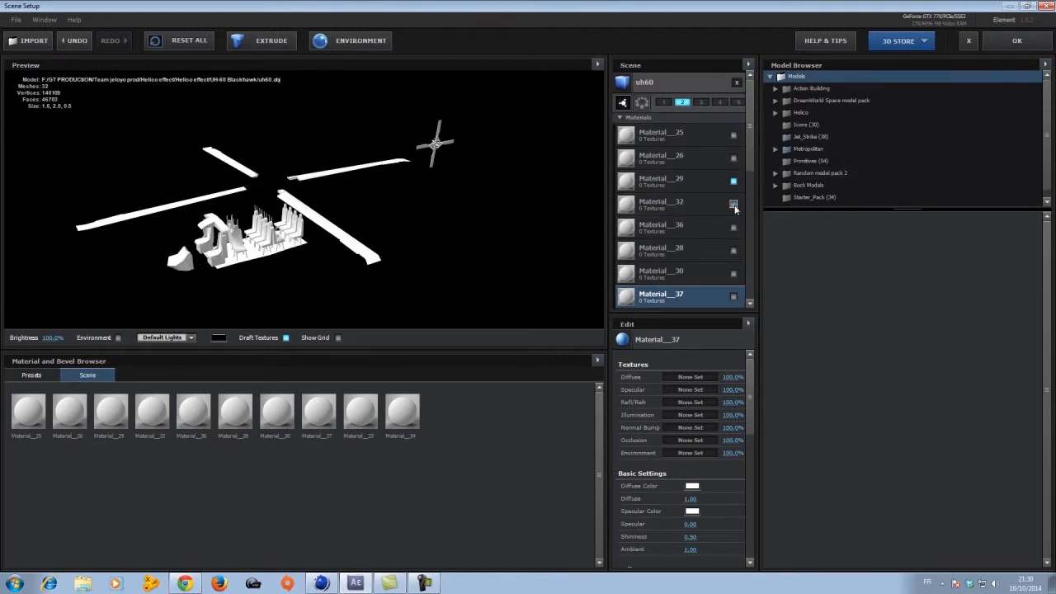
pyautogui.click(734, 205)
pyautogui.click(735, 182)
pyautogui.click(734, 181)
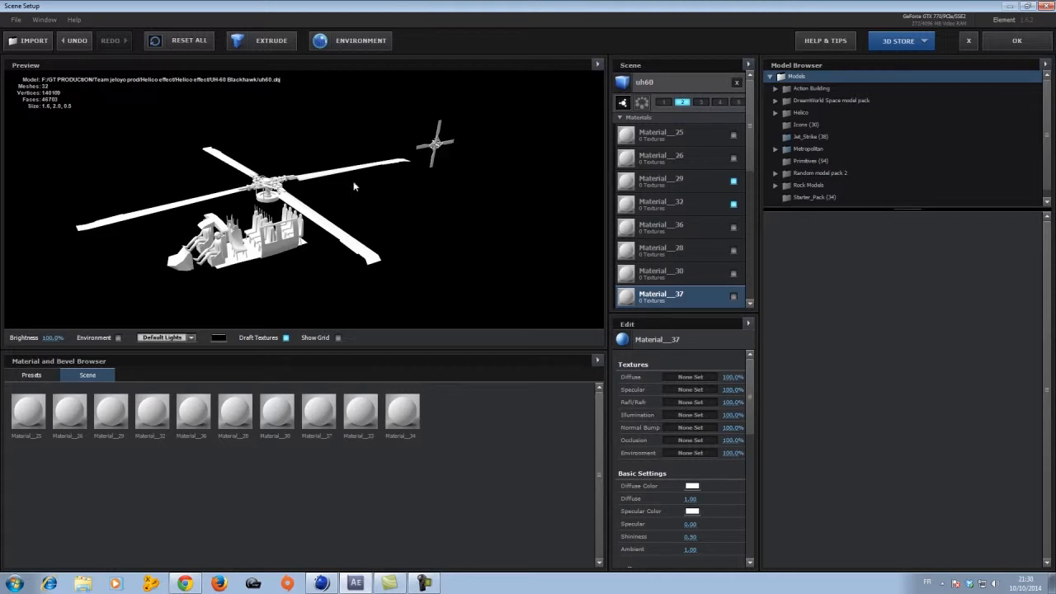
pyautogui.moveTo(305, 223)
pyautogui.mouseDown()
pyautogui.moveTo(356, 186)
pyautogui.moveTo(363, 226)
pyautogui.moveTo(282, 268)
pyautogui.moveTo(327, 238)
pyautogui.moveTo(337, 208)
pyautogui.moveTo(367, 199)
pyautogui.moveTo(303, 200)
pyautogui.moveTo(309, 216)
pyautogui.mouseUp()
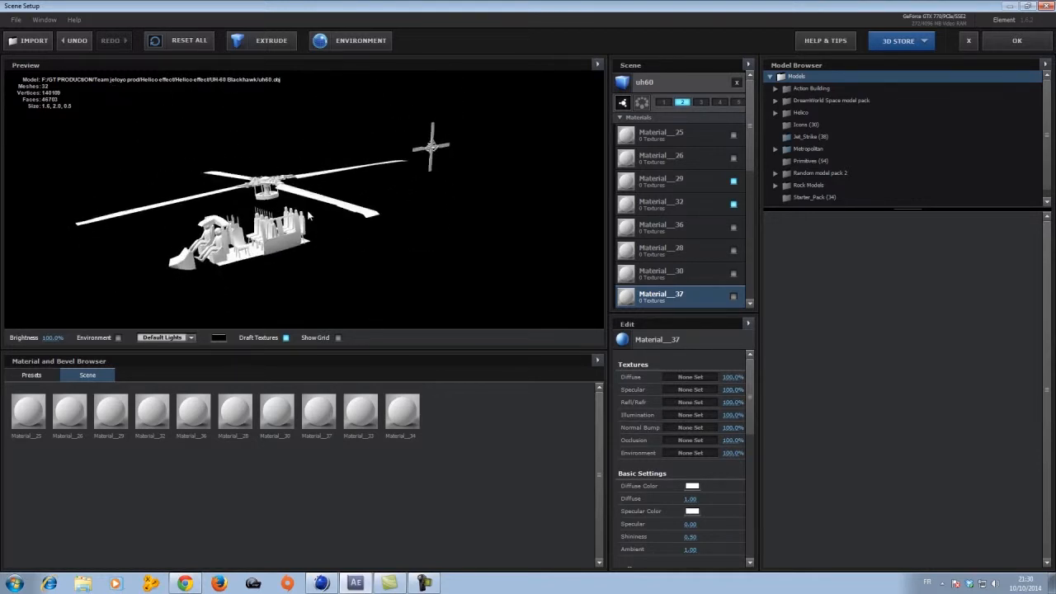
# Step: Close Scene Setup without keeping its changes, and switch to CINEMA 4D
pyautogui.click(969, 41)
pyautogui.click(502, 320)
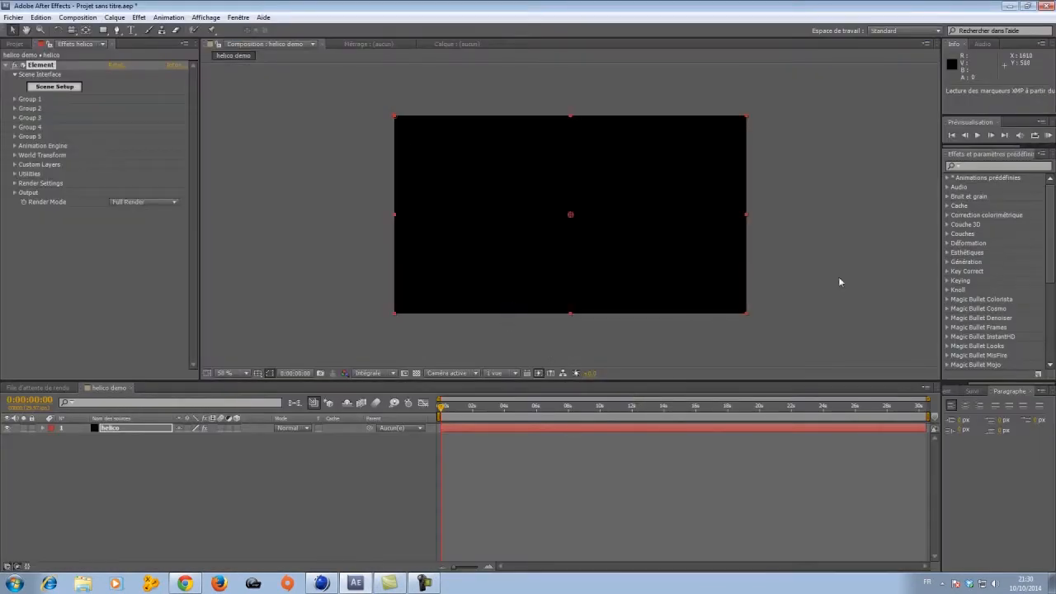
pyautogui.click(1011, 12)
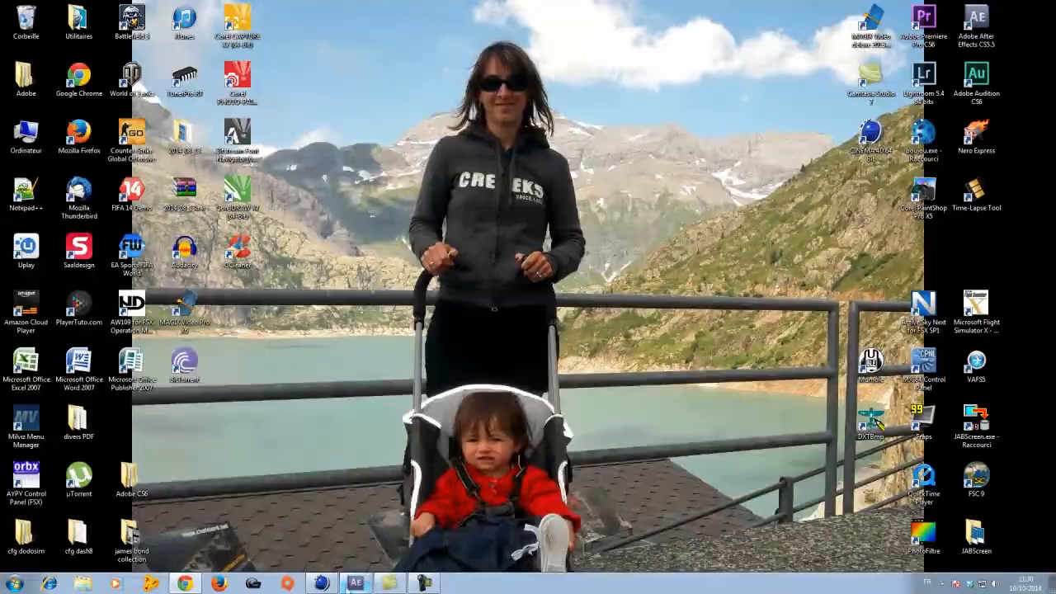
pyautogui.click(321, 583)
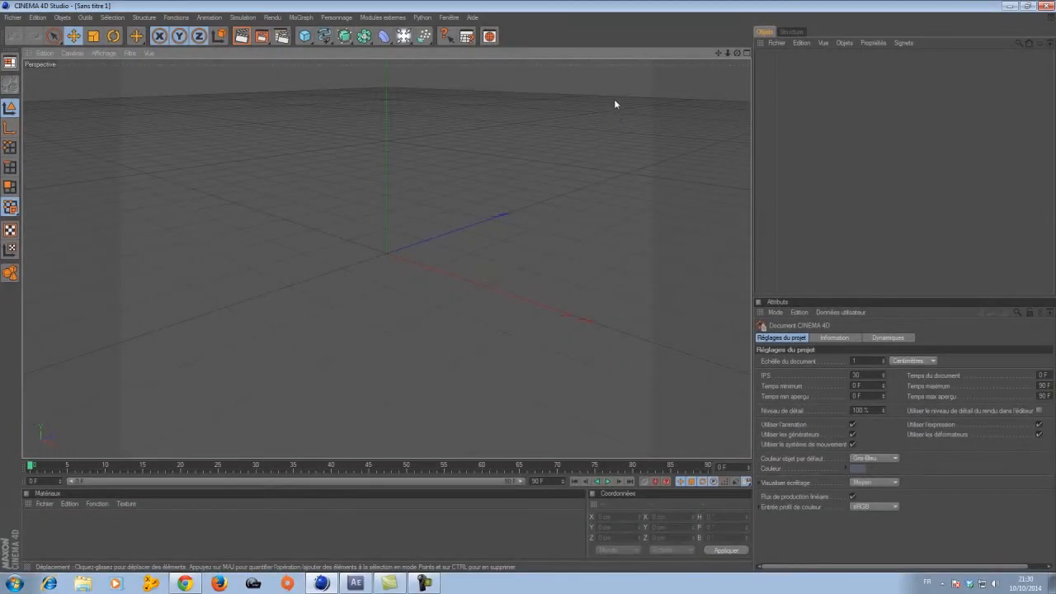
# Step: Open uh60.obj from the UH-60 Blackhawk folder, accepting the import settings
pyautogui.click(13, 17)
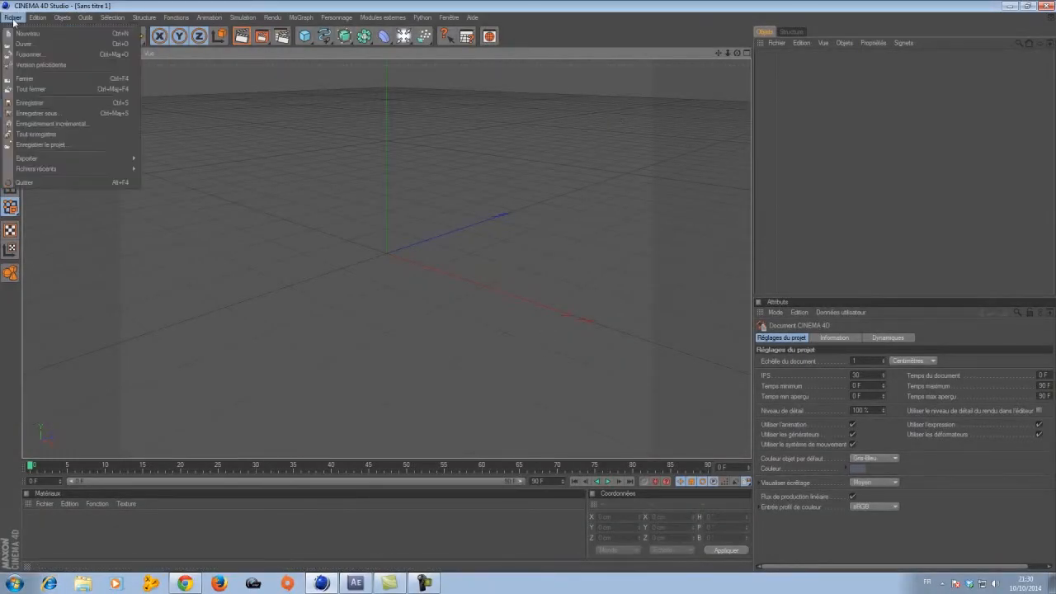
pyautogui.click(47, 45)
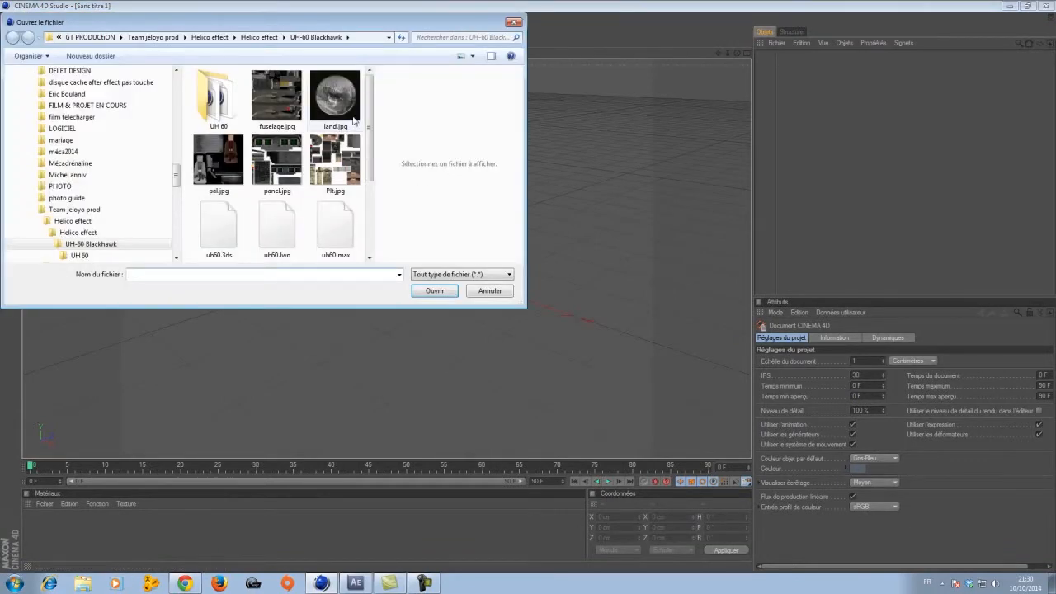
pyautogui.moveTo(371, 151); pyautogui.dragTo(375, 229)
pyautogui.click(336, 166)
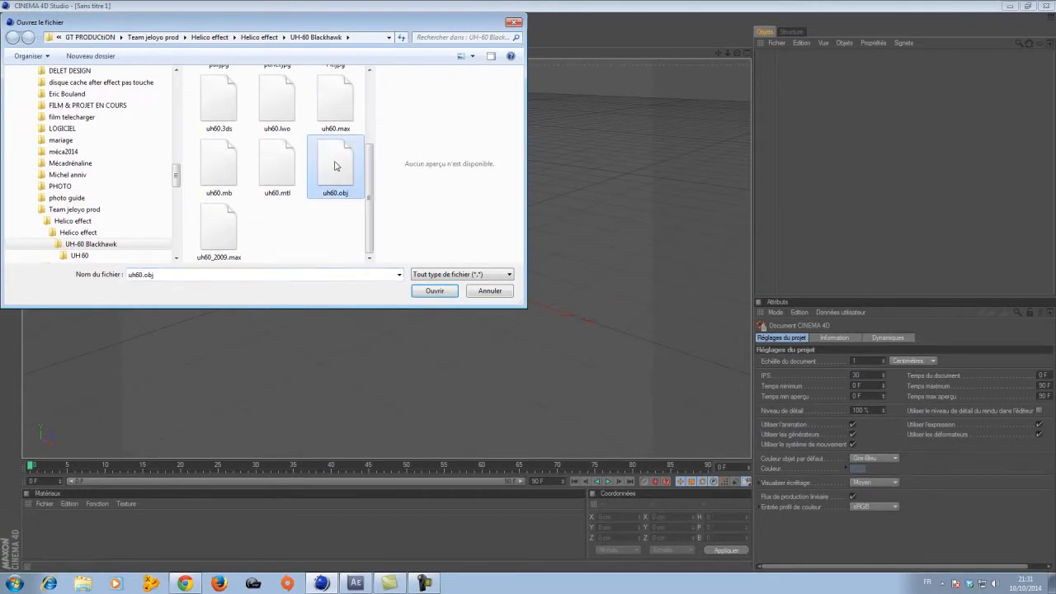
pyautogui.click(430, 290)
pyautogui.click(406, 386)
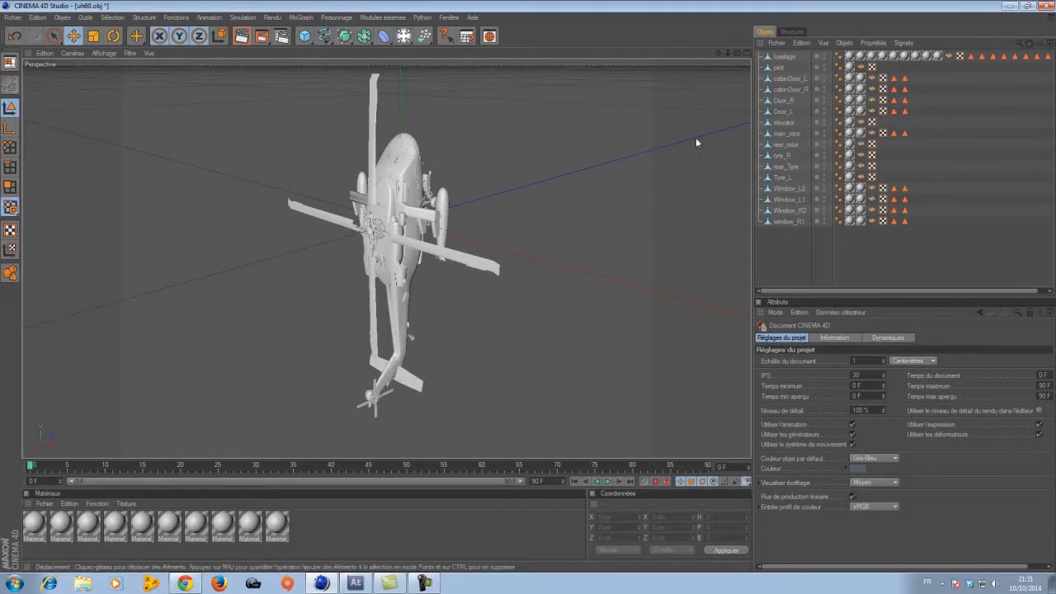
# Step: Select individual helicopter objects, including the rotors, windows, cabin door and pilot, to examine how the model is divided
pyautogui.click(776, 155)
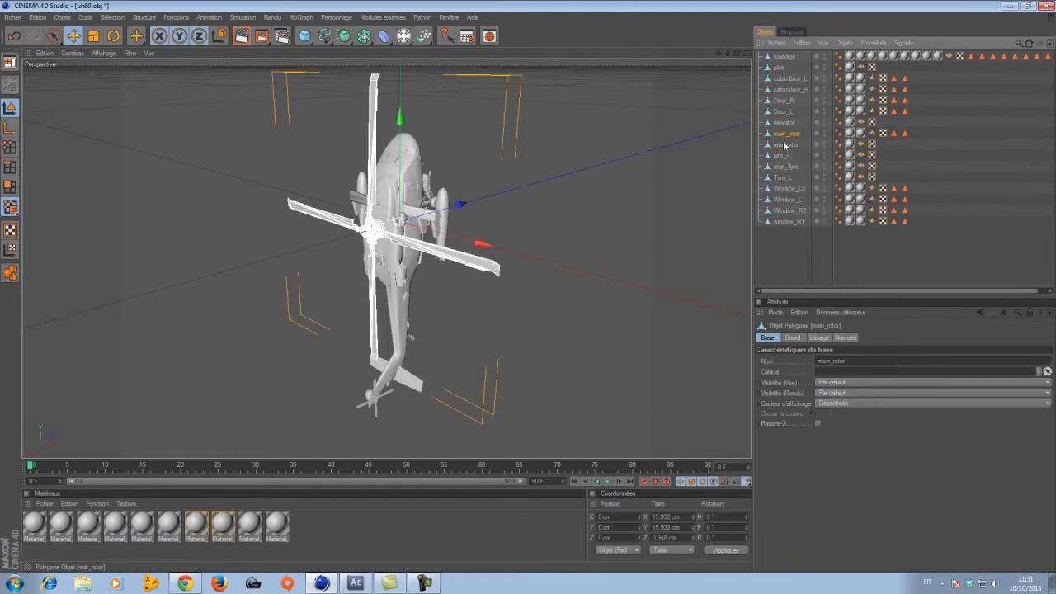
pyautogui.click(786, 189)
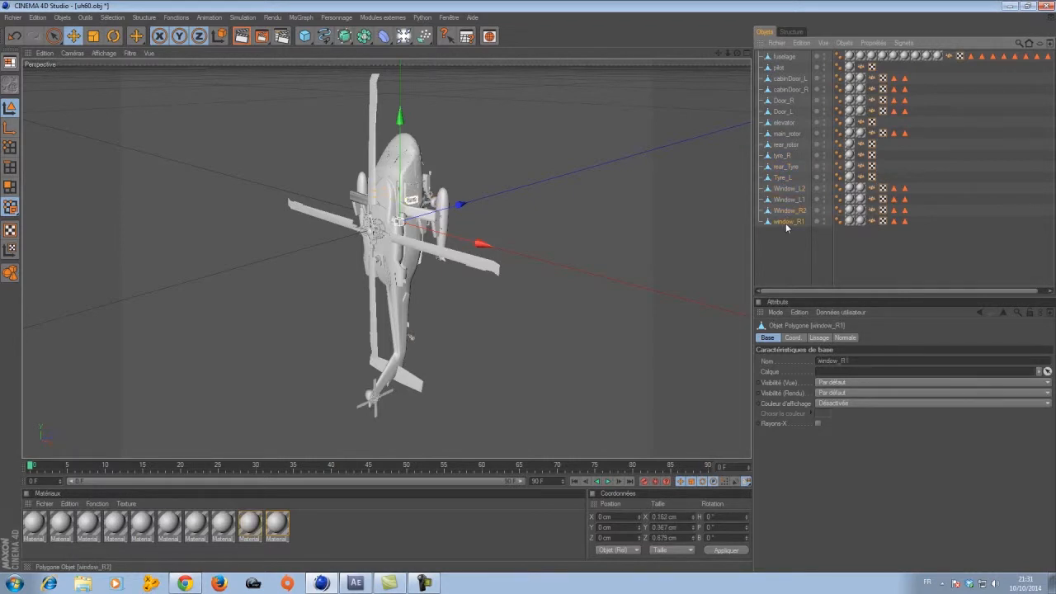
pyautogui.click(789, 167)
pyautogui.click(786, 78)
pyautogui.click(780, 67)
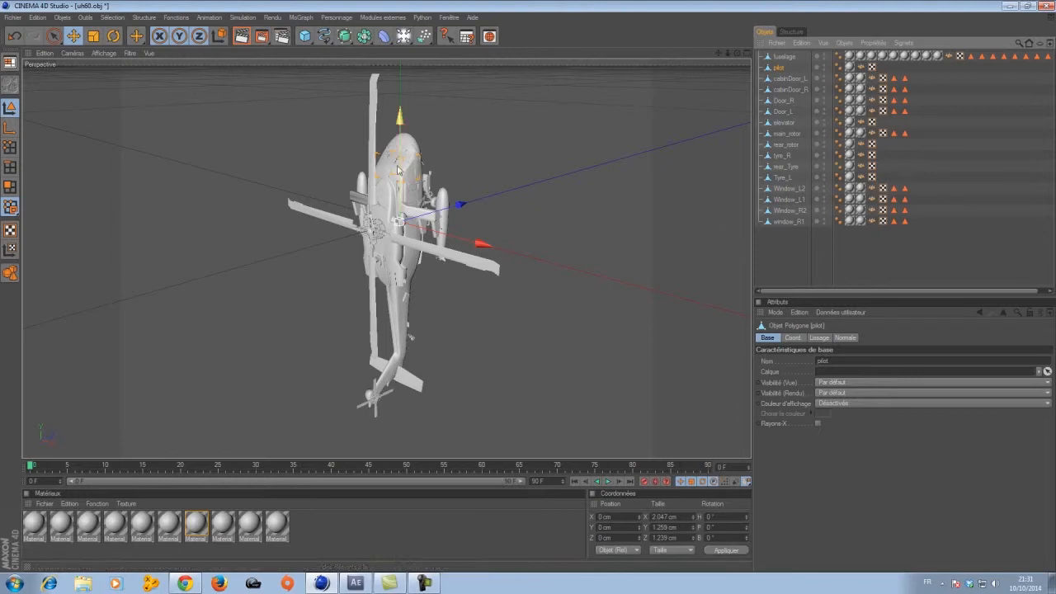
# Step: Delete the main_rotor and rear_rotor objects from the helicopter, leaving only its body parts
pyautogui.click(373, 189)
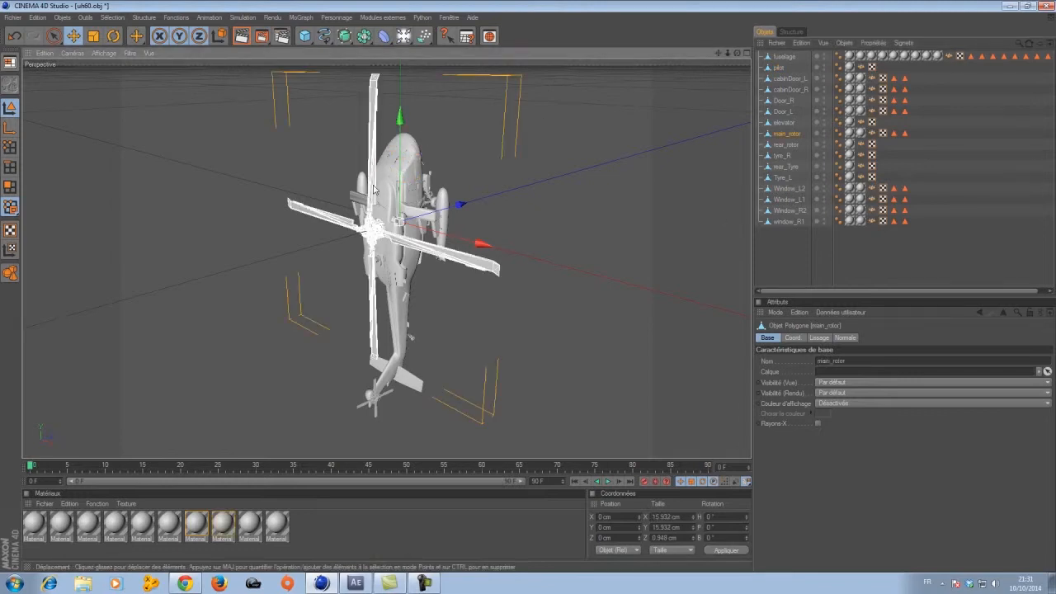
pyautogui.press('Delete')
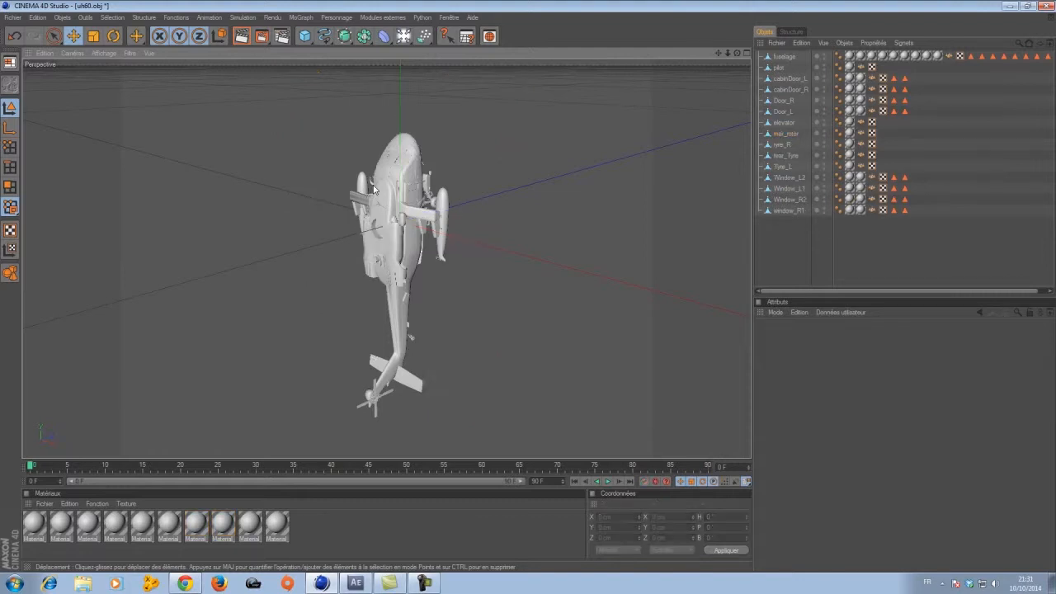
pyautogui.click(373, 407)
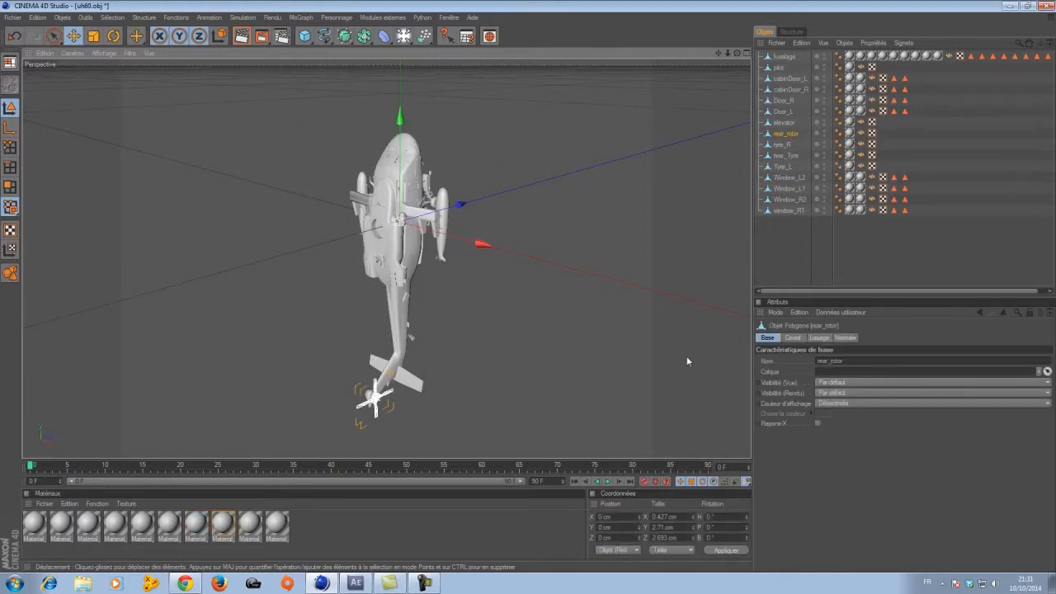
pyautogui.press('Delete')
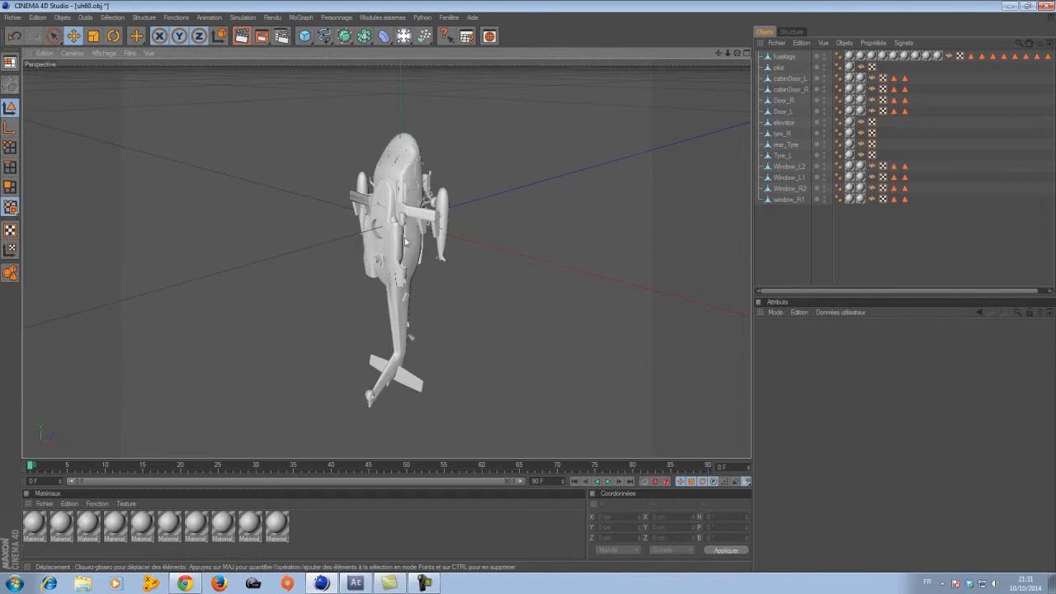
pyautogui.click(13, 18)
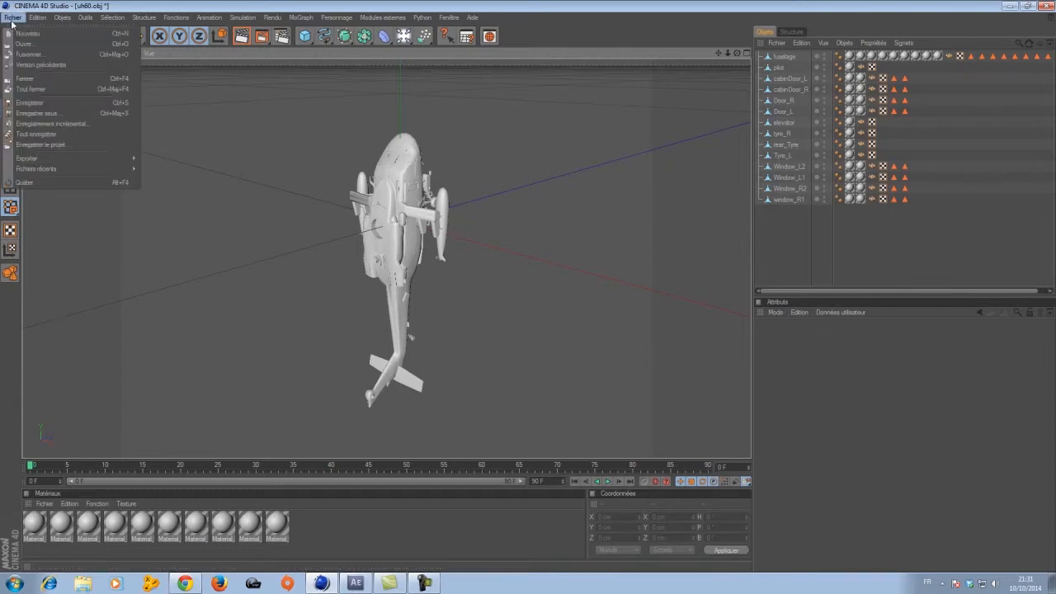
pyautogui.moveTo(37, 162)
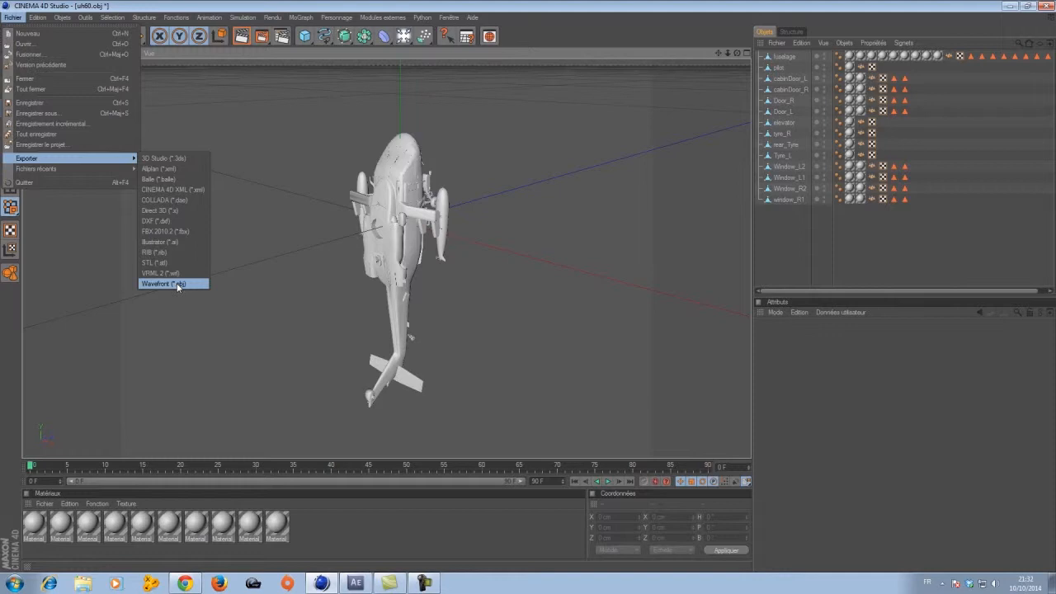
pyautogui.click(58, 113)
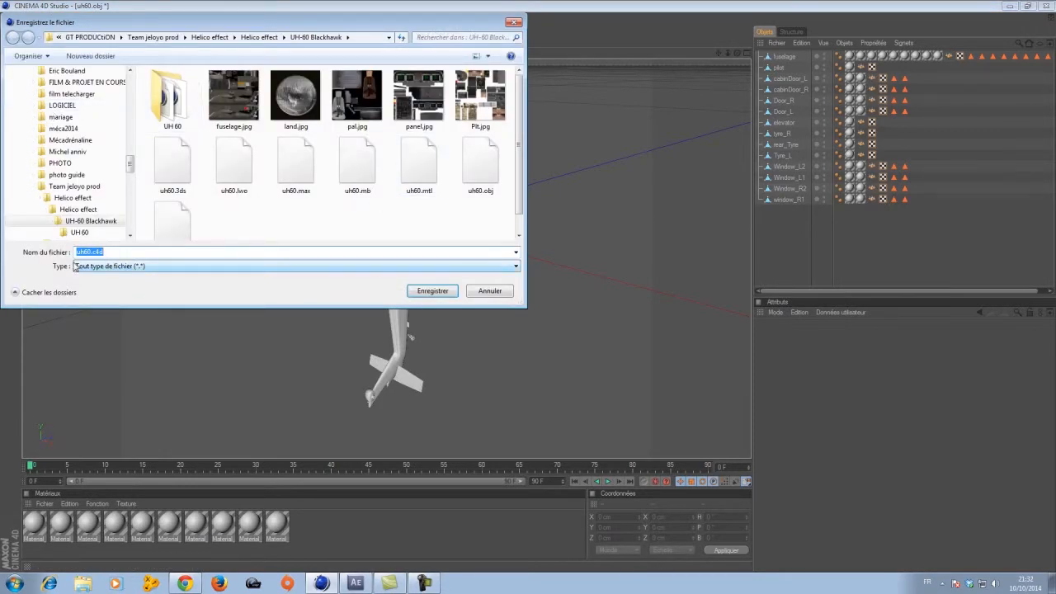
pyautogui.click(495, 292)
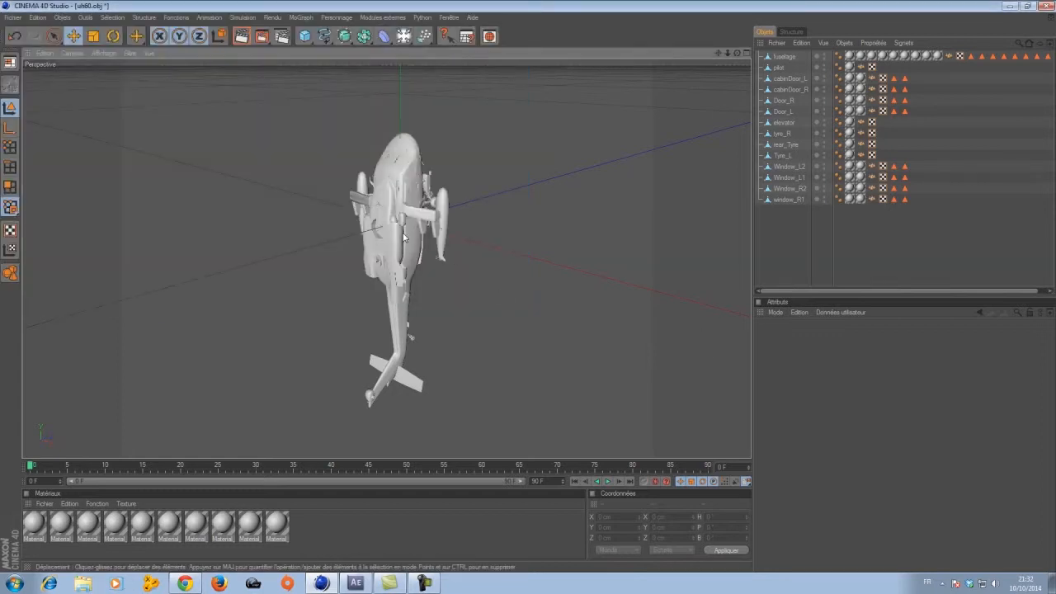
# Step: Undo the deletion of both rotors and clear the object selection
pyautogui.click(46, 18)
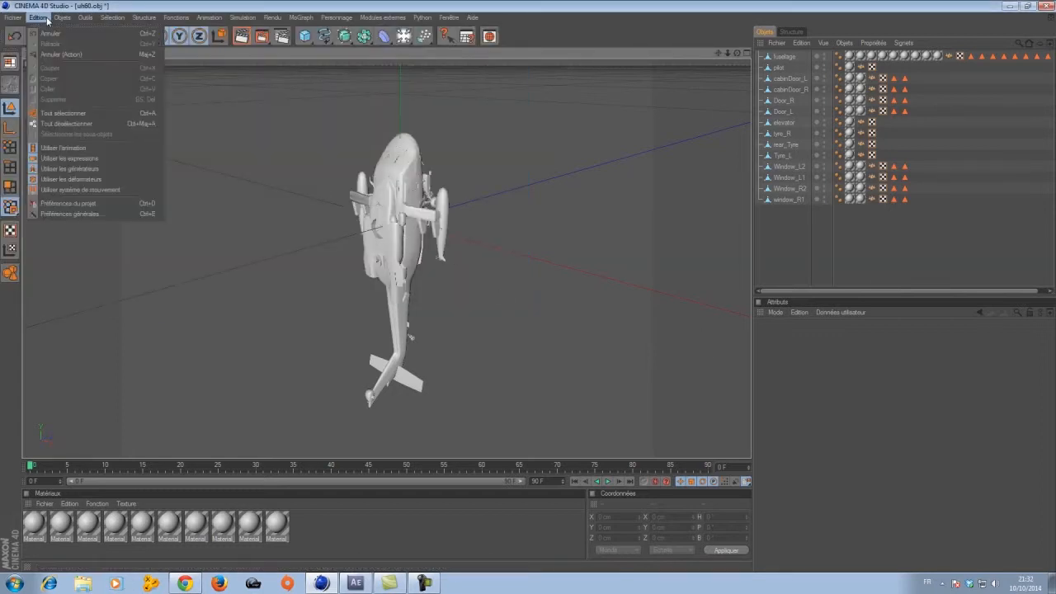
pyautogui.click(55, 34)
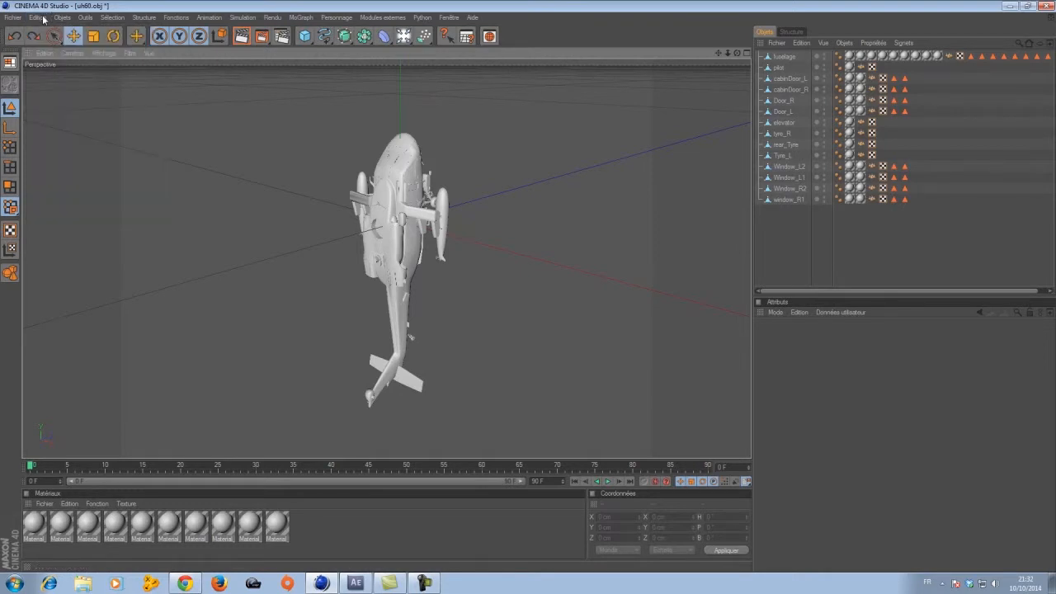
pyautogui.hotkey('ctrl', 'z')
pyautogui.hotkey('ctrl', 'z')
pyautogui.hotkey('ctrl', 'z')
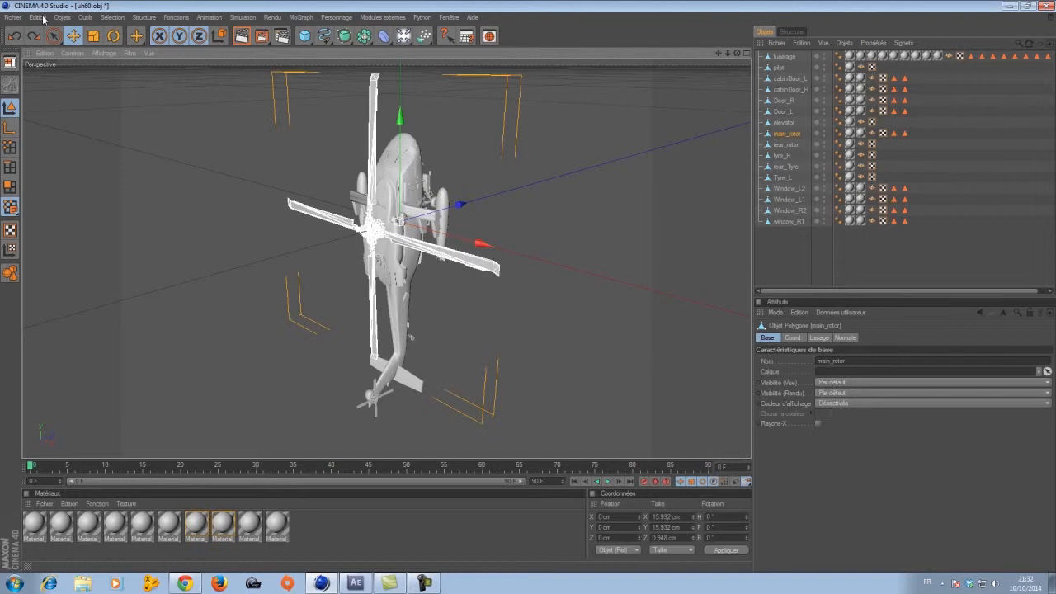
pyautogui.click(182, 232)
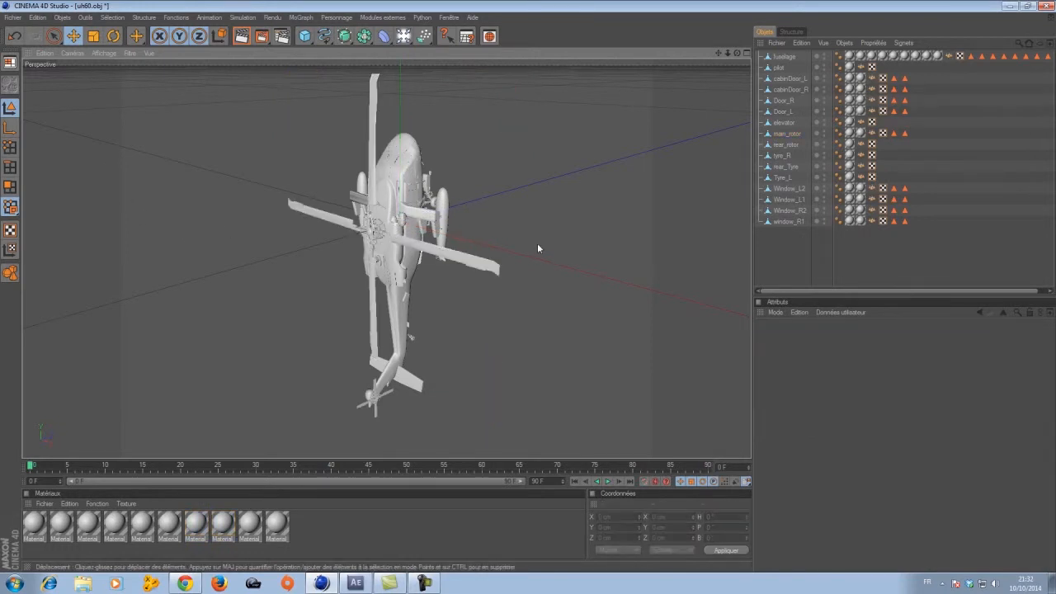
# Step: Delete the rear_rotor and fuselage objects from the helicopter model
pyautogui.click(378, 396)
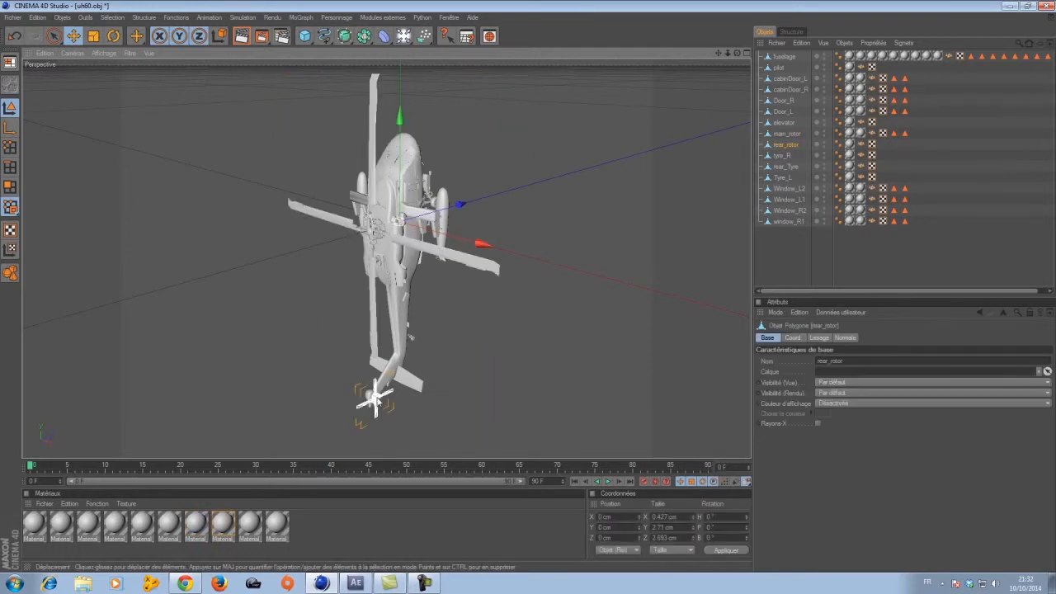
pyautogui.press('Delete')
pyautogui.click(422, 192)
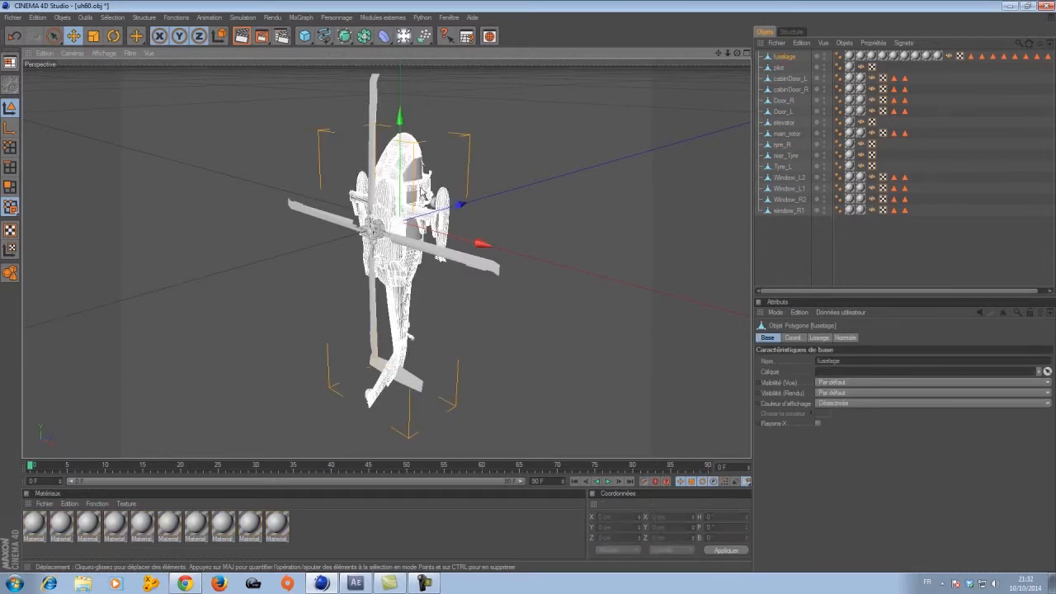
pyautogui.press('Delete')
# Step: Delete the pilot, cabinDoor_L, cabinDoor_R, Door_R and Door_L objects
pyautogui.click(783, 58)
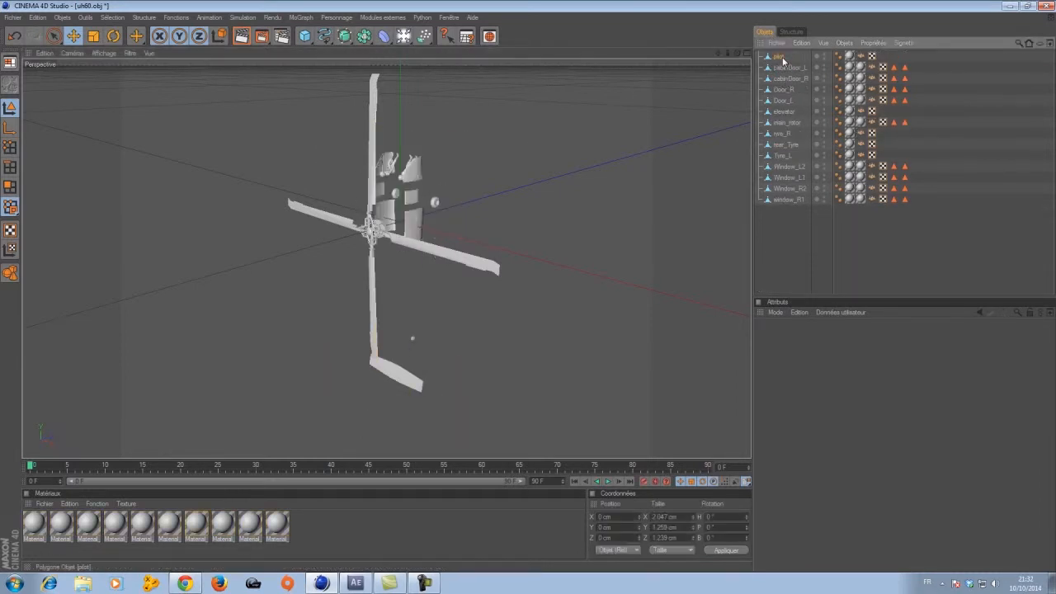
pyautogui.press('Delete')
pyautogui.click(785, 58)
pyautogui.press('Delete')
pyautogui.click(785, 57)
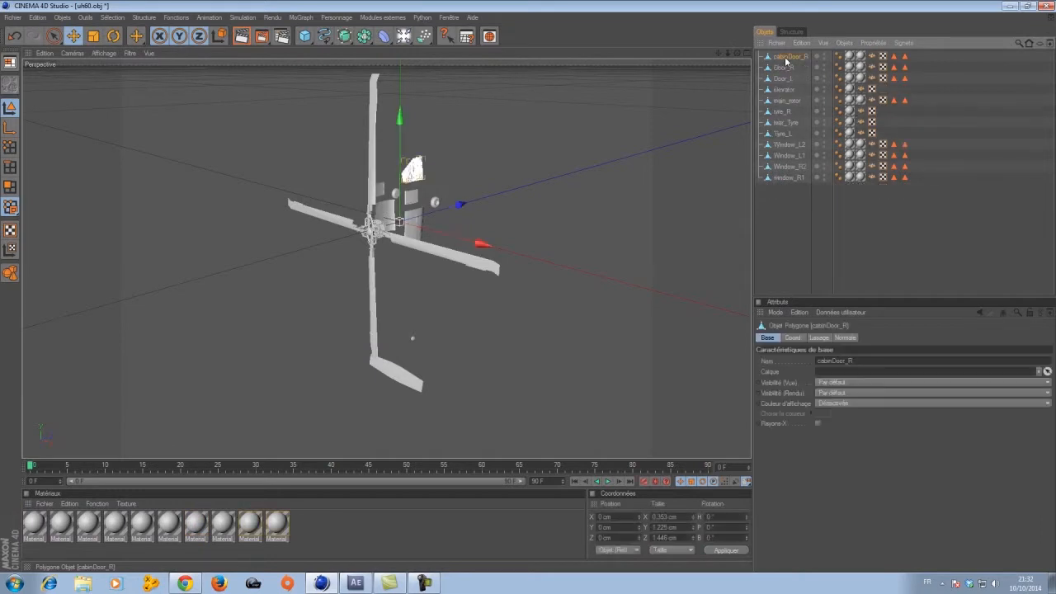
pyautogui.press('Delete')
pyautogui.click(784, 57)
pyautogui.press('Delete')
pyautogui.click(786, 57)
pyautogui.press('Delete')
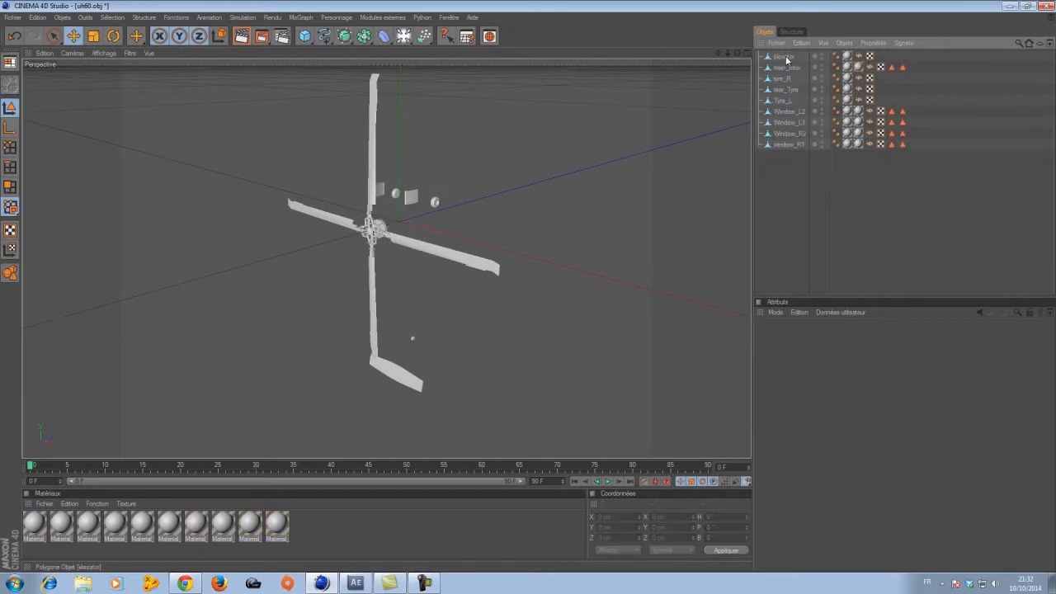
# Step: Delete the elevator and the three tyre objects tyre_R, rear_Tyre and Tyre_L, keeping main_rotor
pyautogui.click(786, 58)
pyautogui.press('Delete')
pyautogui.click(787, 68)
pyautogui.press('Delete')
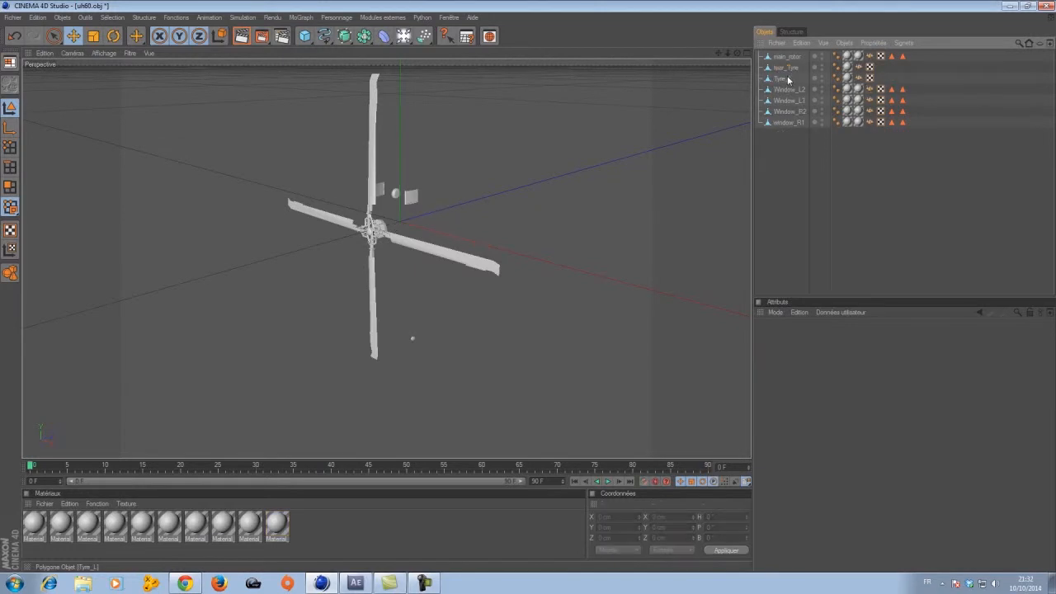
pyautogui.click(785, 67)
pyautogui.press('Delete')
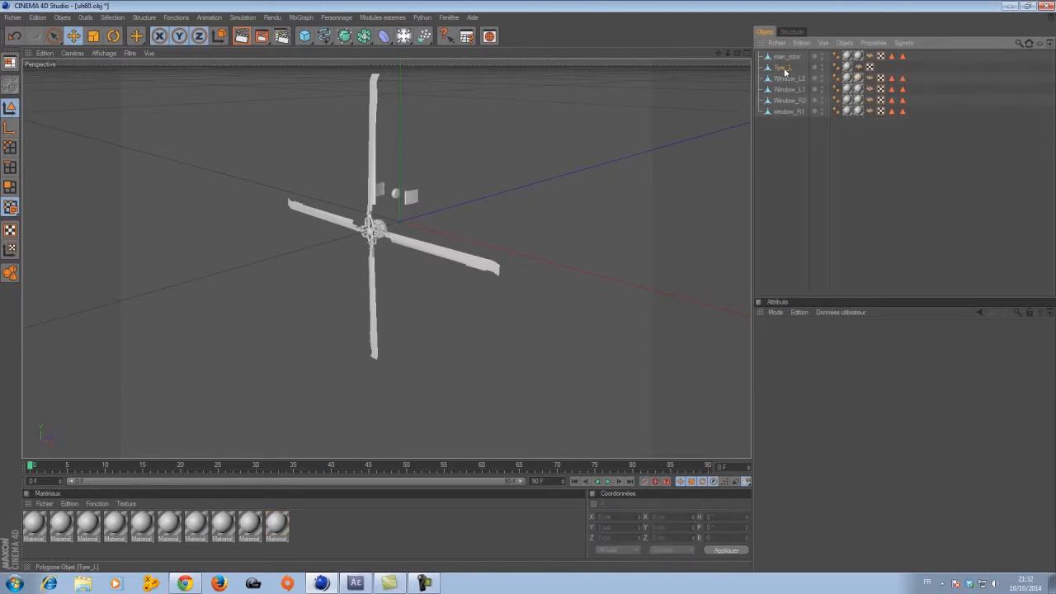
pyautogui.click(784, 70)
pyautogui.press('Delete')
# Step: Delete Window_L2, Window_L1, Window_R2 and window_R1 so that only main_rotor is kept
pyautogui.click(786, 69)
pyautogui.press('Delete')
pyautogui.click(785, 74)
pyautogui.press('Delete')
pyautogui.click(787, 70)
pyautogui.press('Delete')
pyautogui.click(784, 68)
pyautogui.press('Delete')
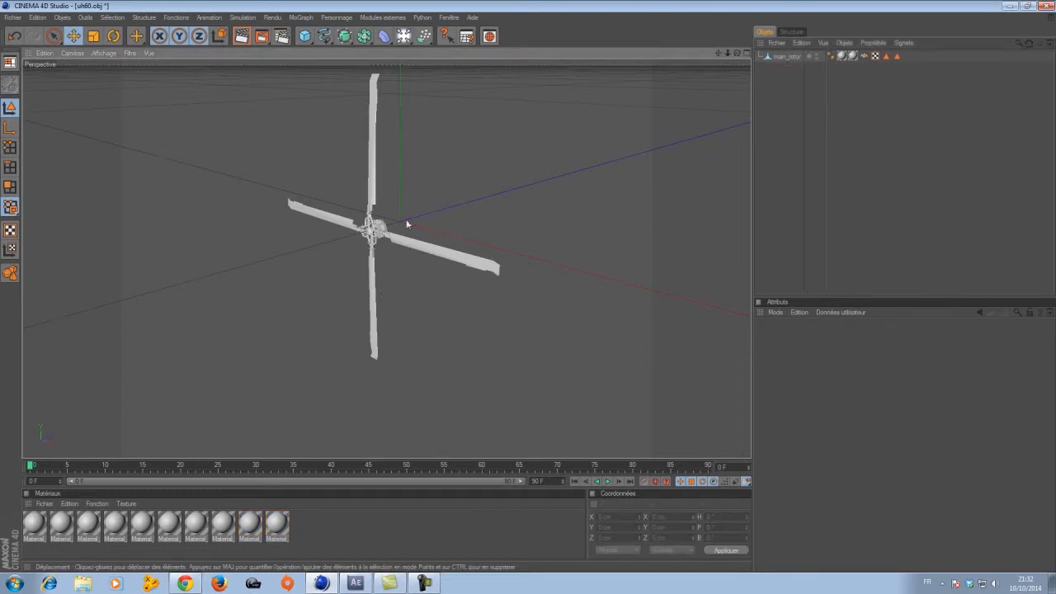
pyautogui.click(16, 17)
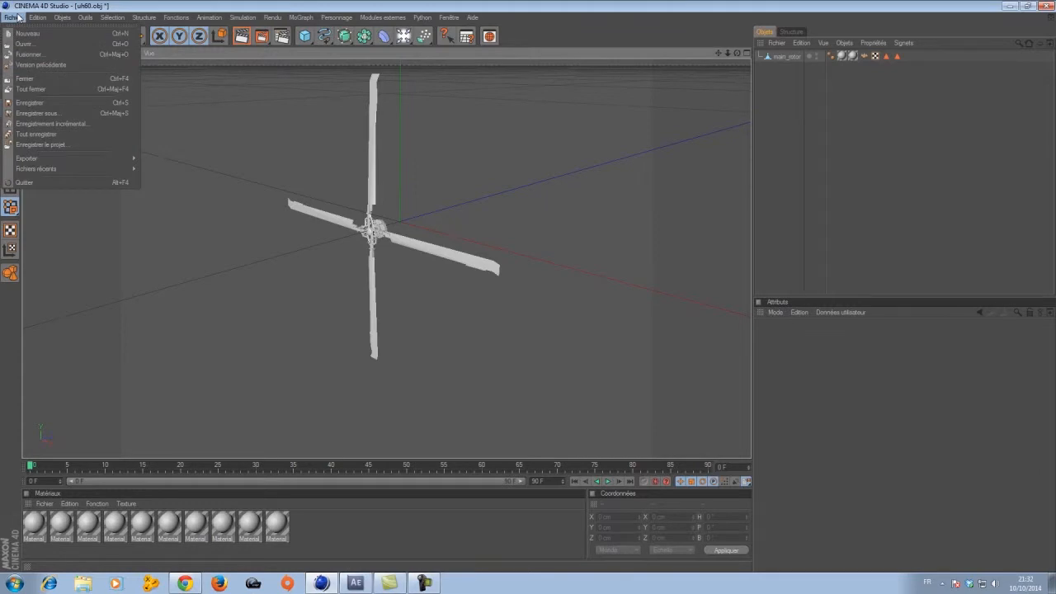
pyautogui.click(522, 225)
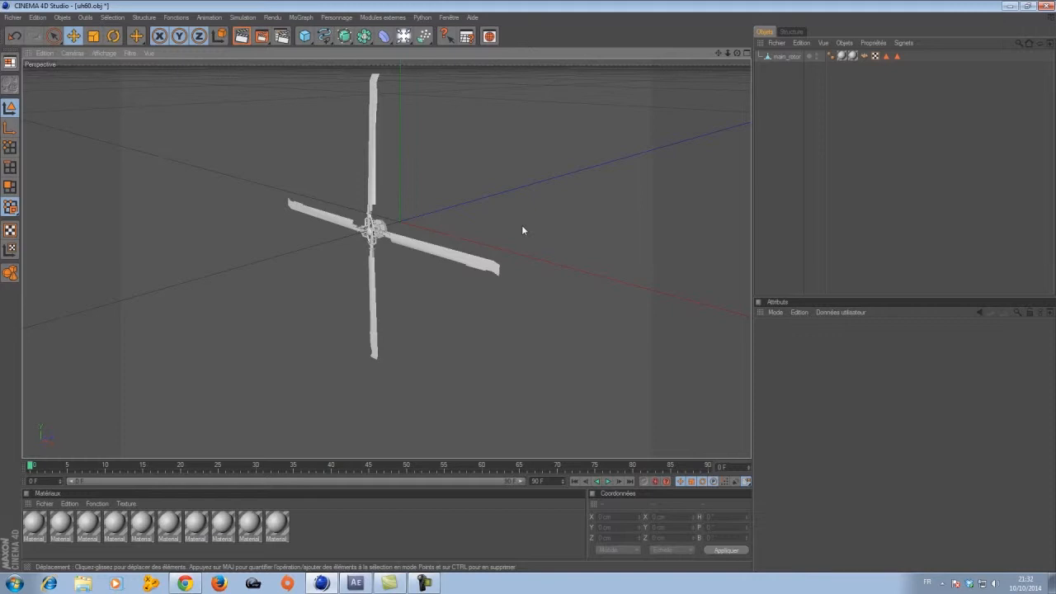
# Step: Minimize CINEMA 4D and browse the KITT (F:) drive to the UH 60 folder inside UH-60 Blackhawk to examine its C4D files
pyautogui.click(1010, 6)
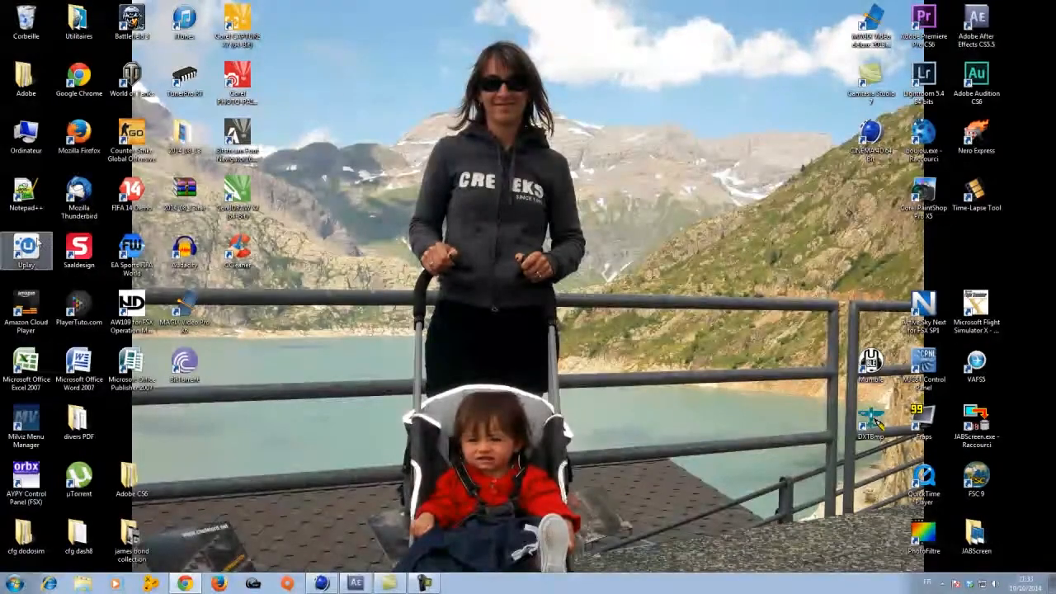
pyautogui.doubleClick(43, 155)
pyautogui.doubleClick(561, 180)
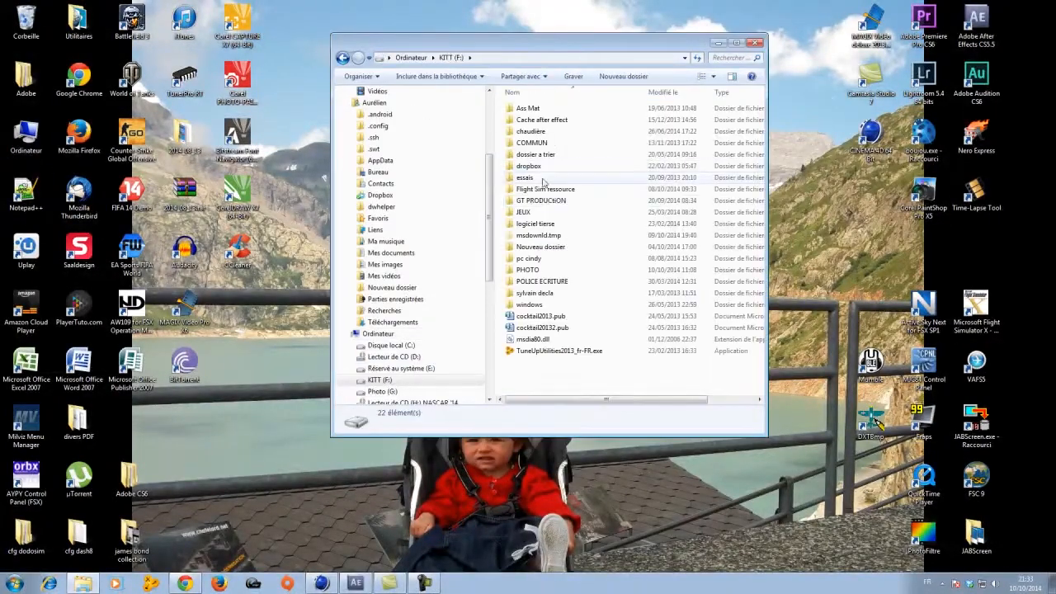
pyautogui.doubleClick(549, 201)
pyautogui.scroll(-7, 549, 200)
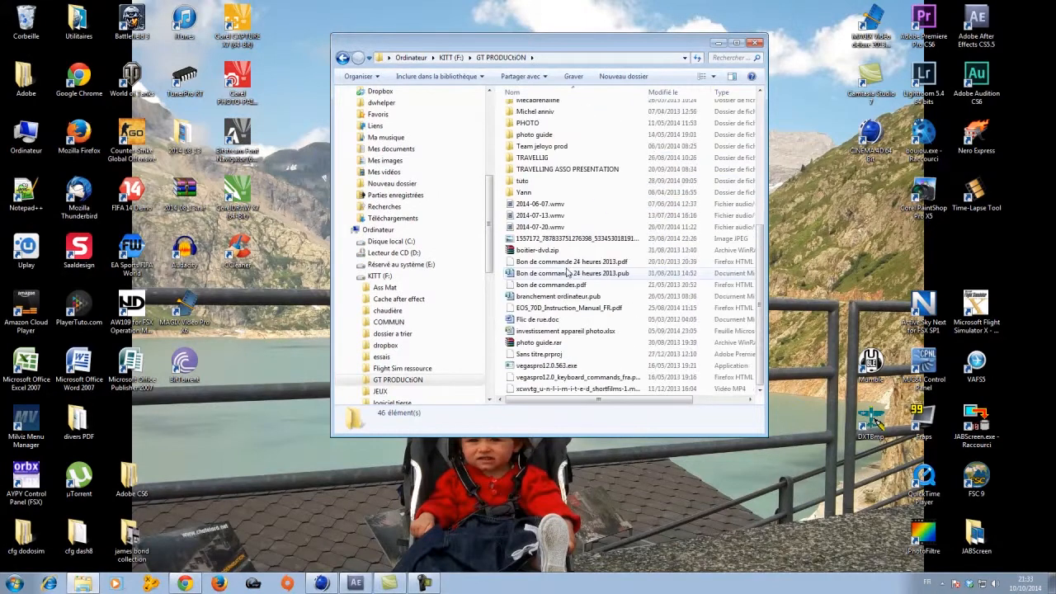
pyautogui.doubleClick(542, 151)
pyautogui.doubleClick(537, 124)
pyautogui.doubleClick(536, 120)
pyautogui.doubleClick(534, 116)
pyautogui.doubleClick(532, 114)
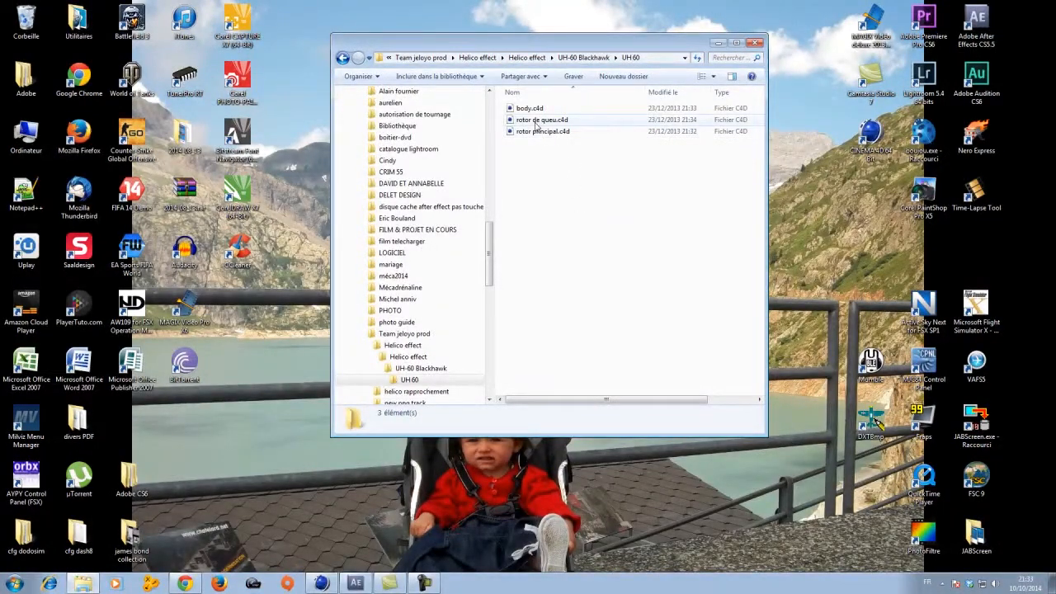
# Step: Go back to the UH-60 Blackhawk folder and switch to After Effects
pyautogui.press('BackSpace')
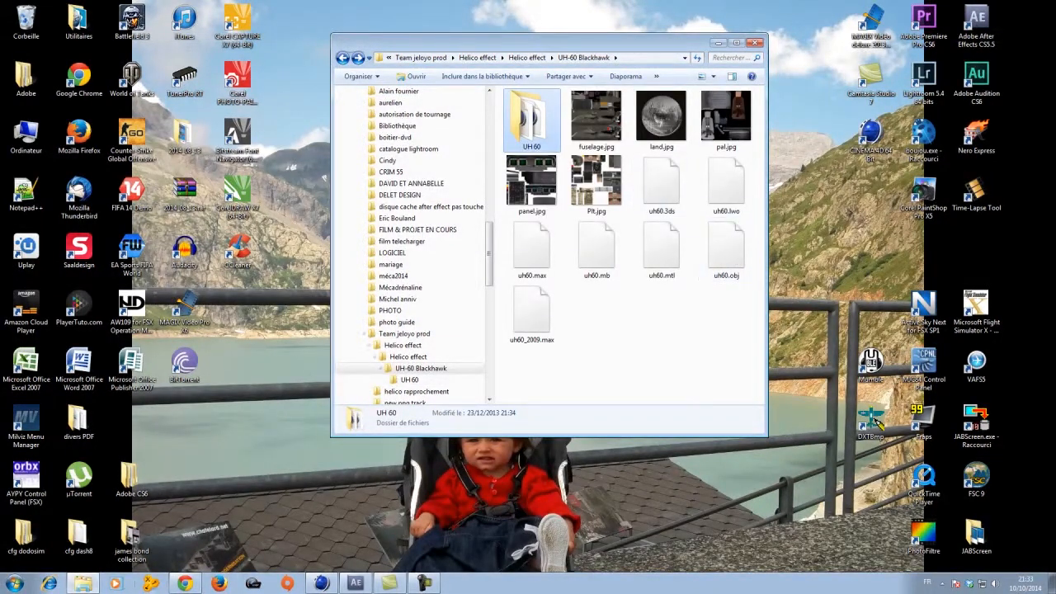
pyautogui.click(355, 583)
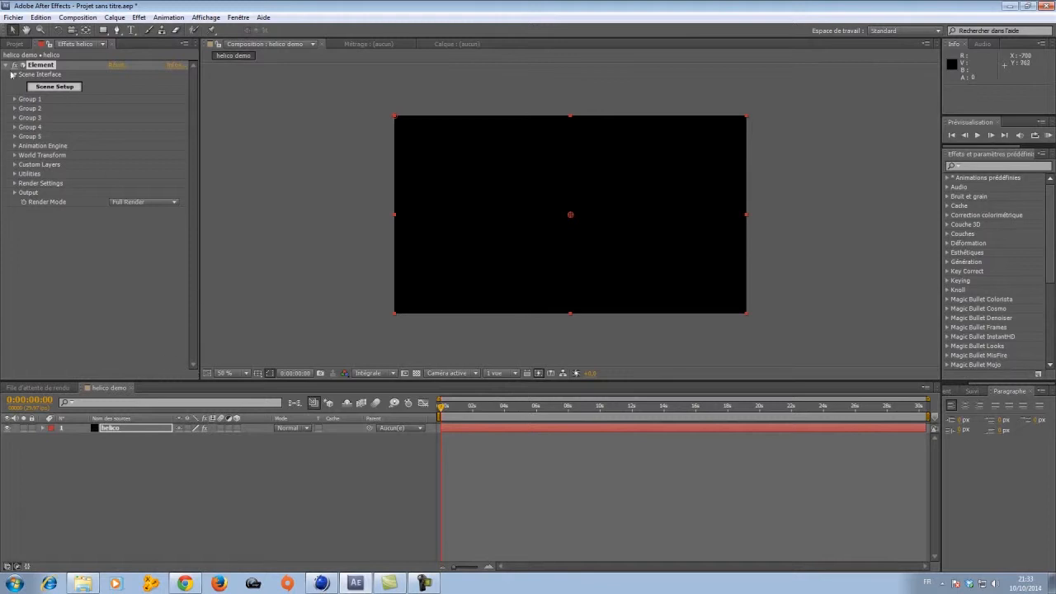
# Step: Open Element's Scene Setup, import body.c4d from the UH 60 folder and collapse the model's material list
pyautogui.click(55, 87)
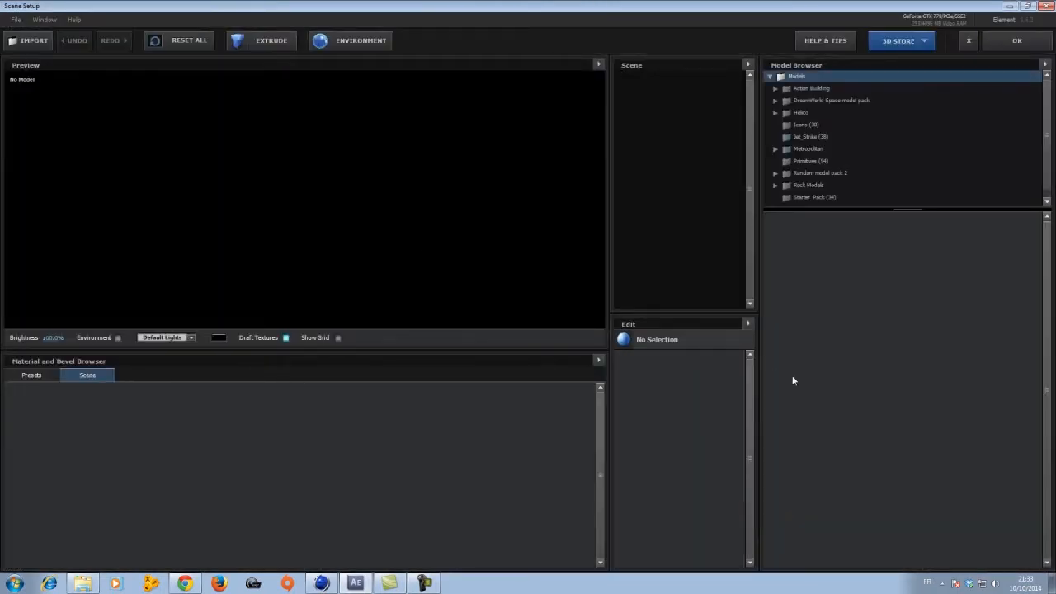
pyautogui.click(37, 42)
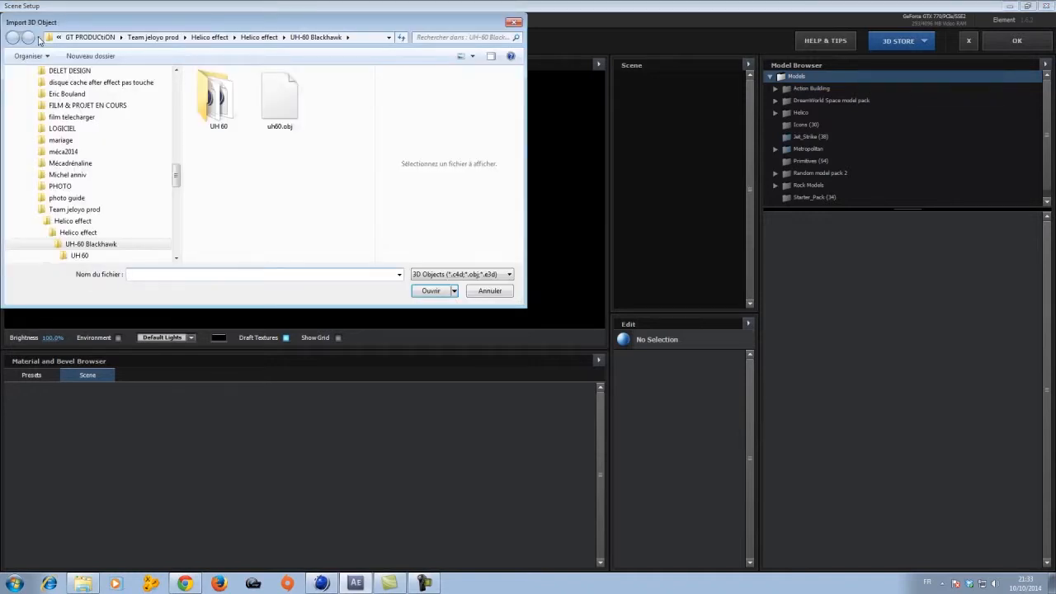
pyautogui.click(511, 25)
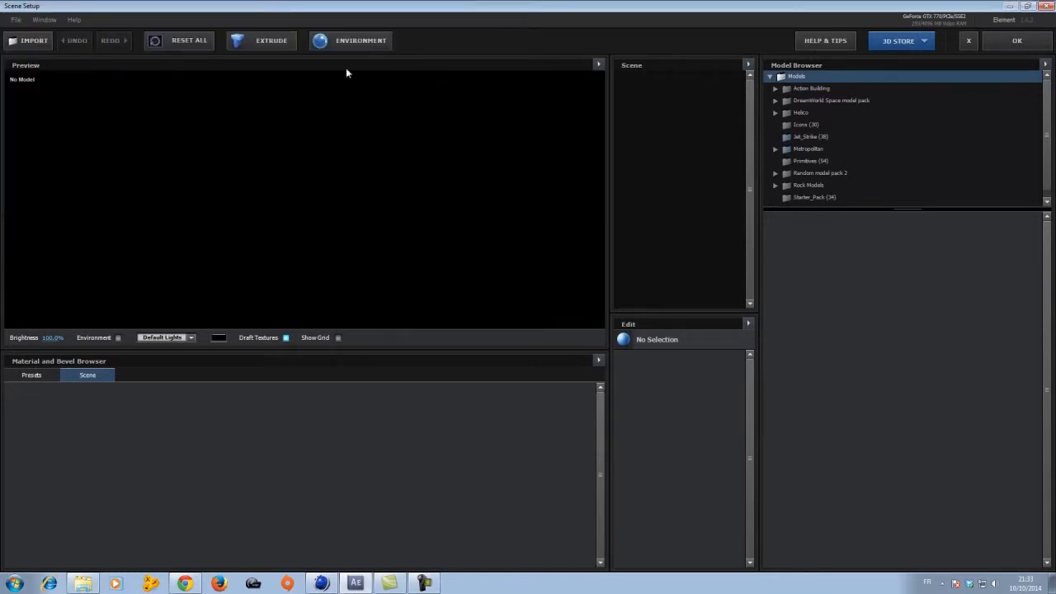
pyautogui.click(27, 45)
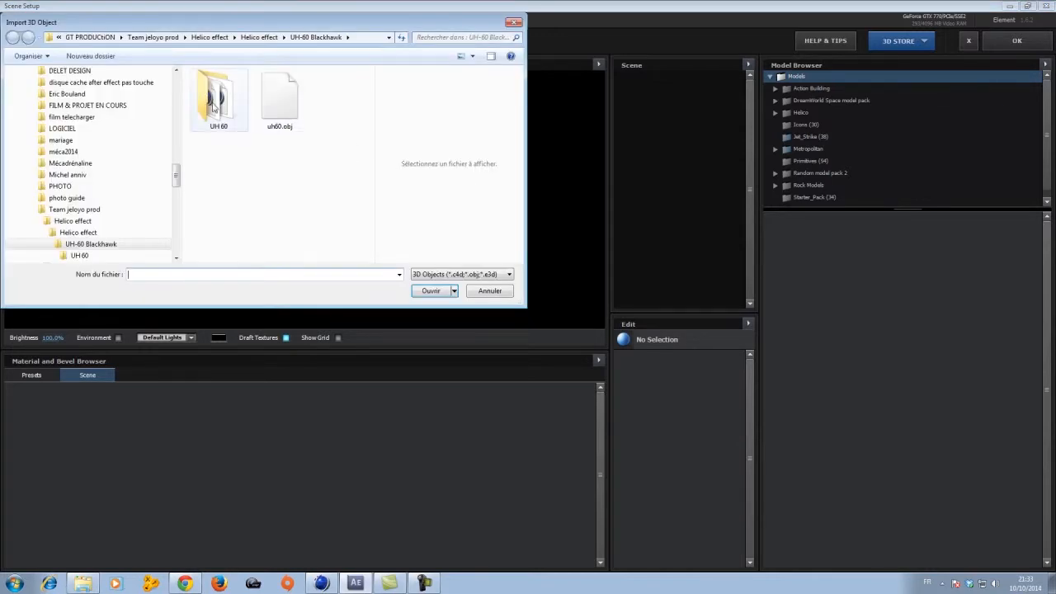
pyautogui.click(219, 112)
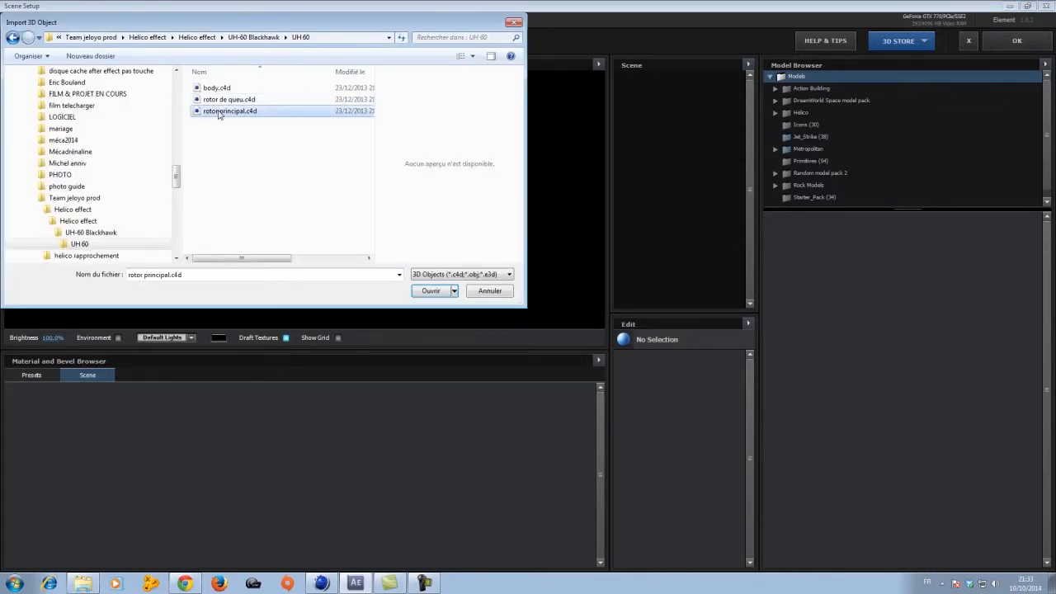
pyautogui.click(217, 88)
pyautogui.click(429, 291)
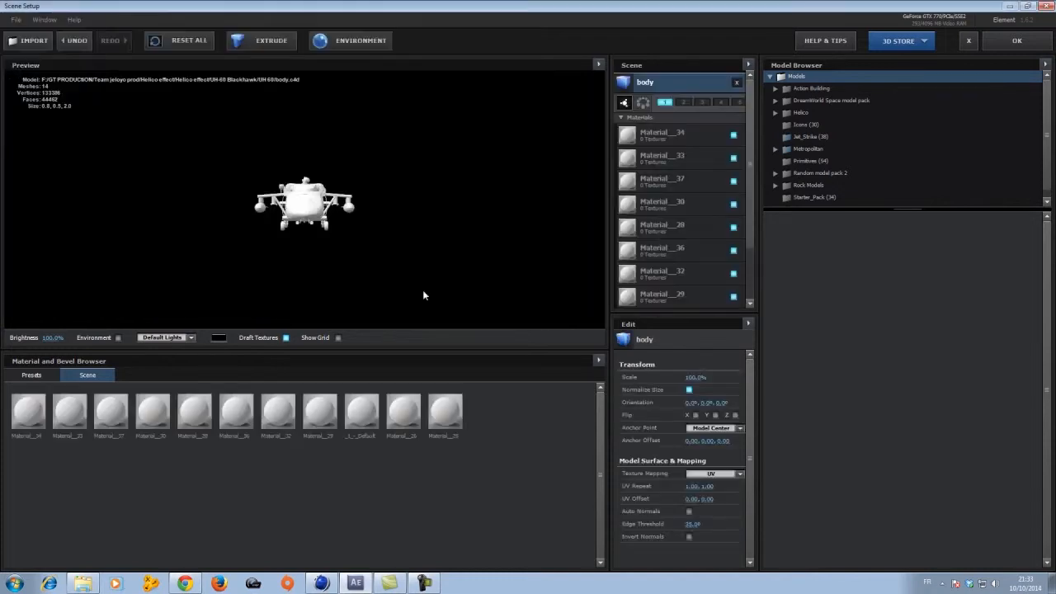
pyautogui.scroll(5, 309, 207)
pyautogui.scroll(-3, 309, 207)
pyautogui.moveTo(308, 207); pyautogui.dragTo(248, 210)
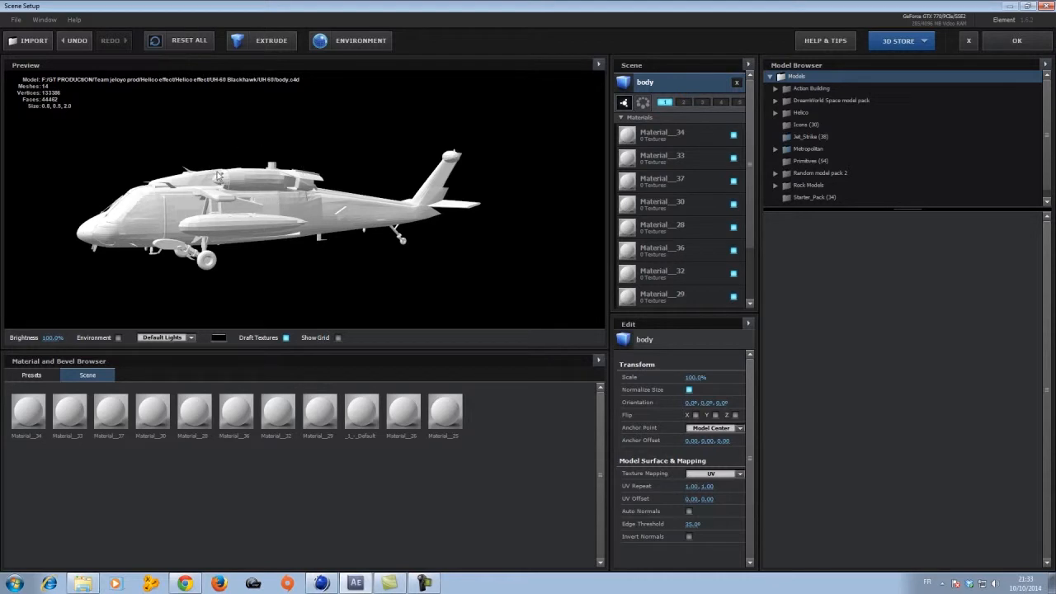
pyautogui.moveTo(282, 192); pyautogui.dragTo(289, 198)
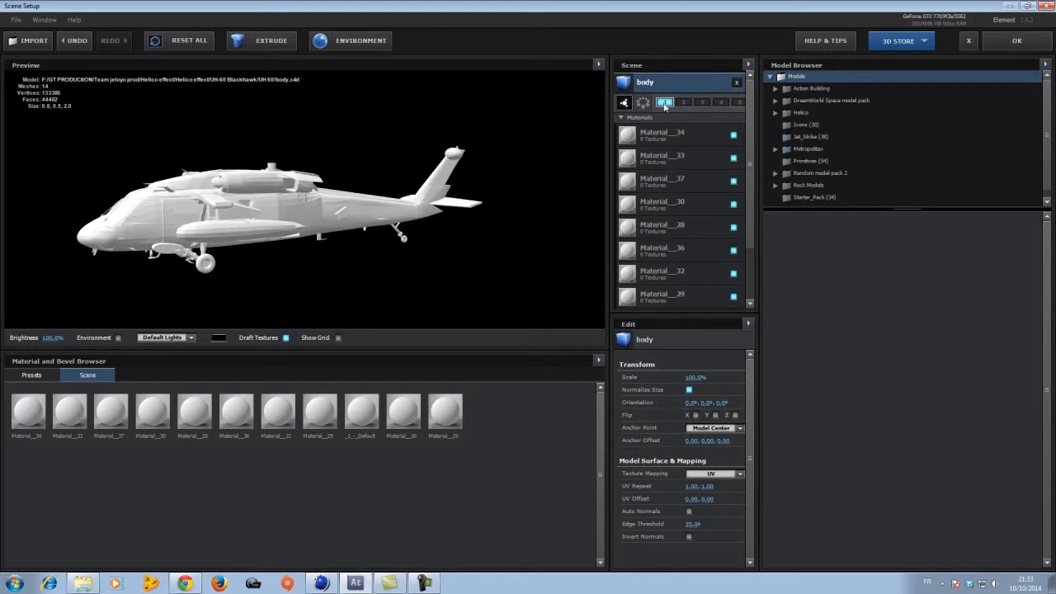
pyautogui.click(621, 118)
# Step: Import rotor principal.c4d into the scene, collapse its material list and assign it to group 2
pyautogui.click(29, 40)
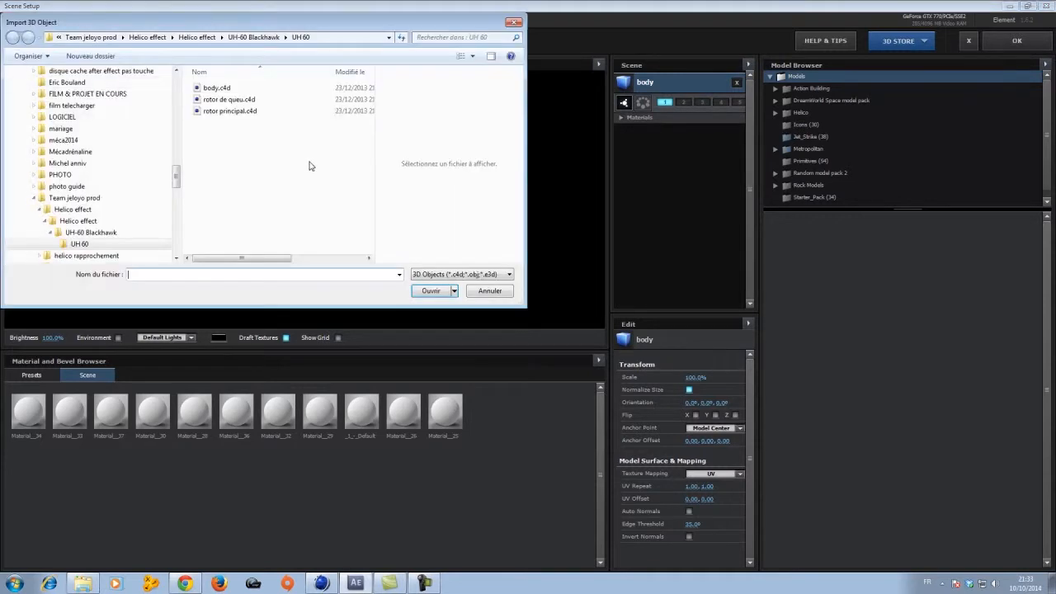
pyautogui.click(254, 111)
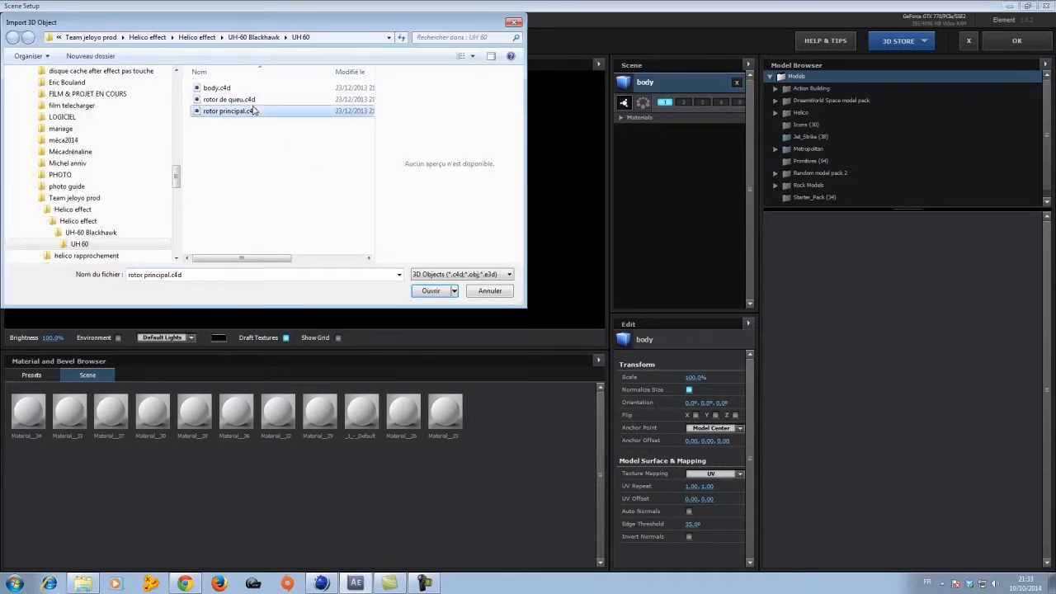
pyautogui.click(419, 290)
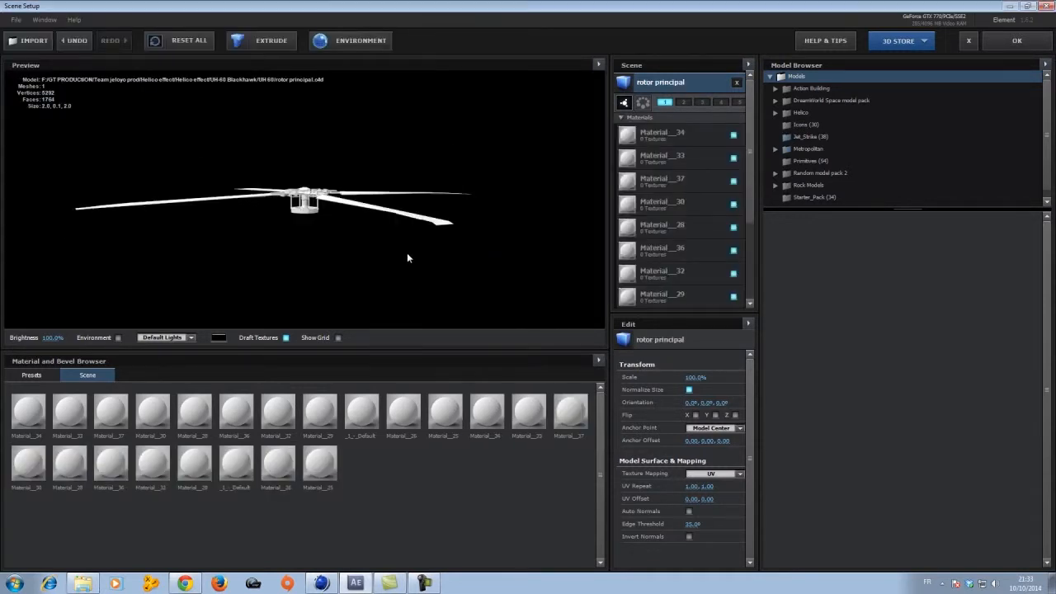
pyautogui.click(657, 117)
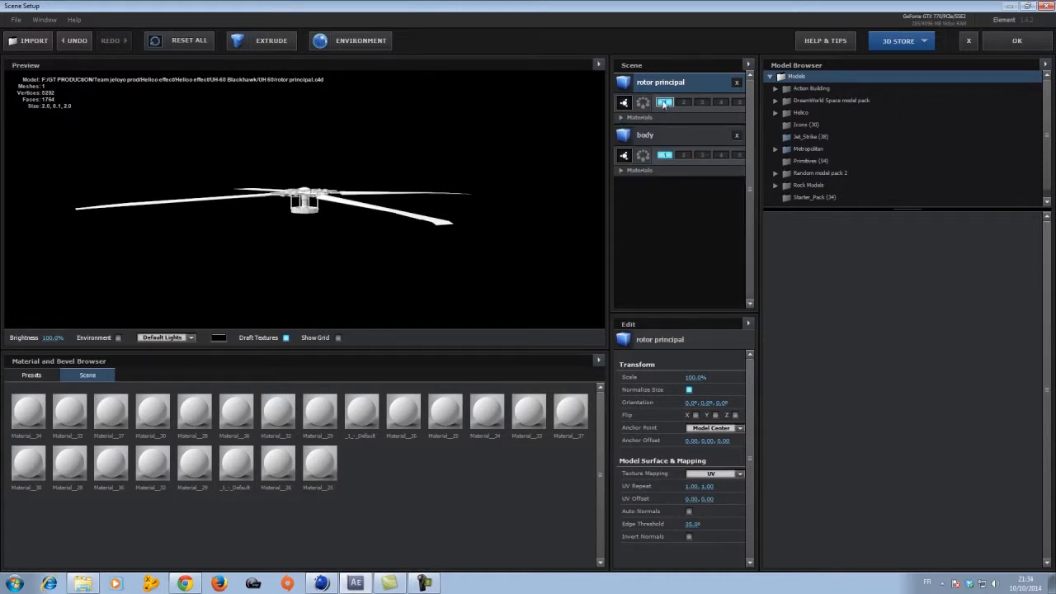
pyautogui.click(684, 101)
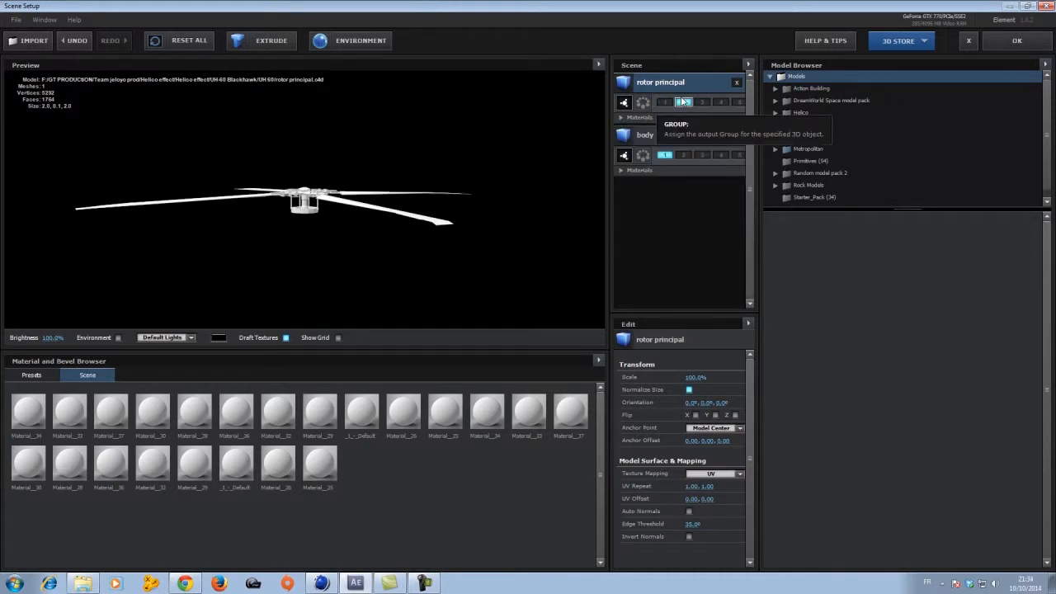
pyautogui.click(676, 138)
pyautogui.click(678, 84)
pyautogui.click(688, 134)
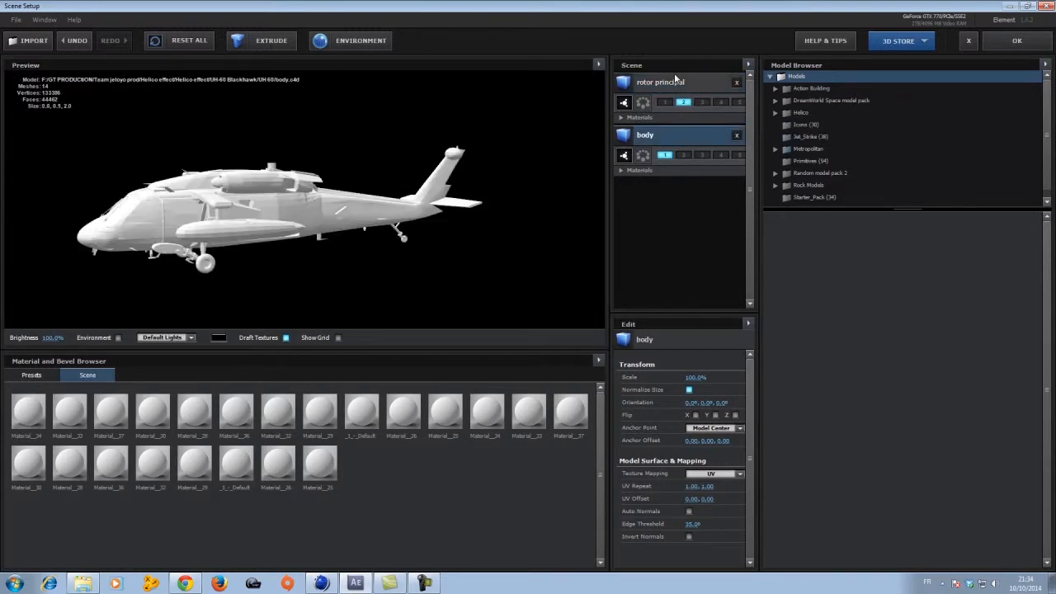
pyautogui.click(674, 78)
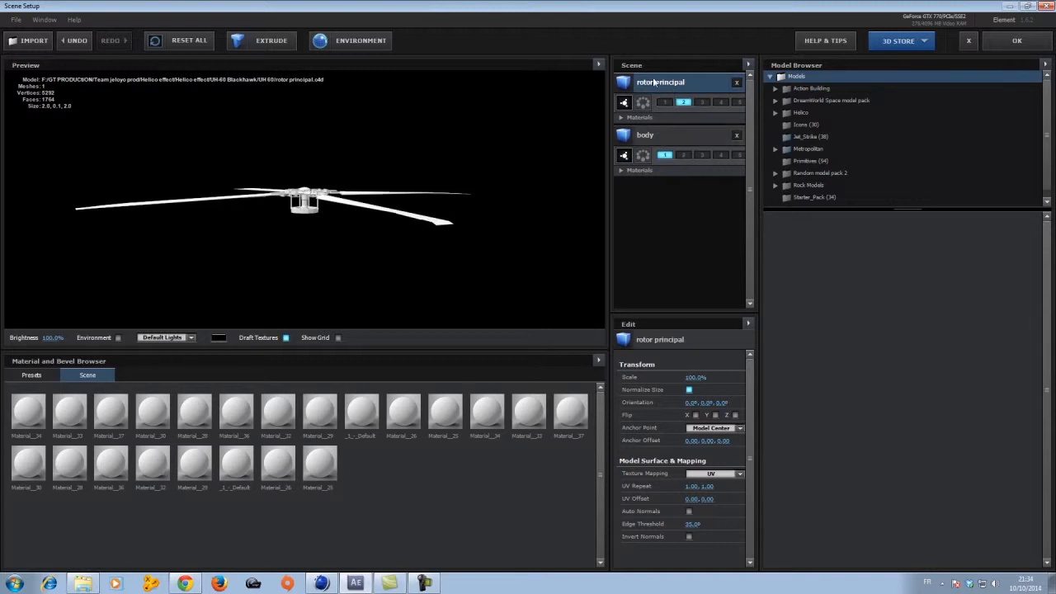
# Step: Import rotor de queu.c4d into the scene, collapse its material list and assign it to group 3
pyautogui.click(16, 43)
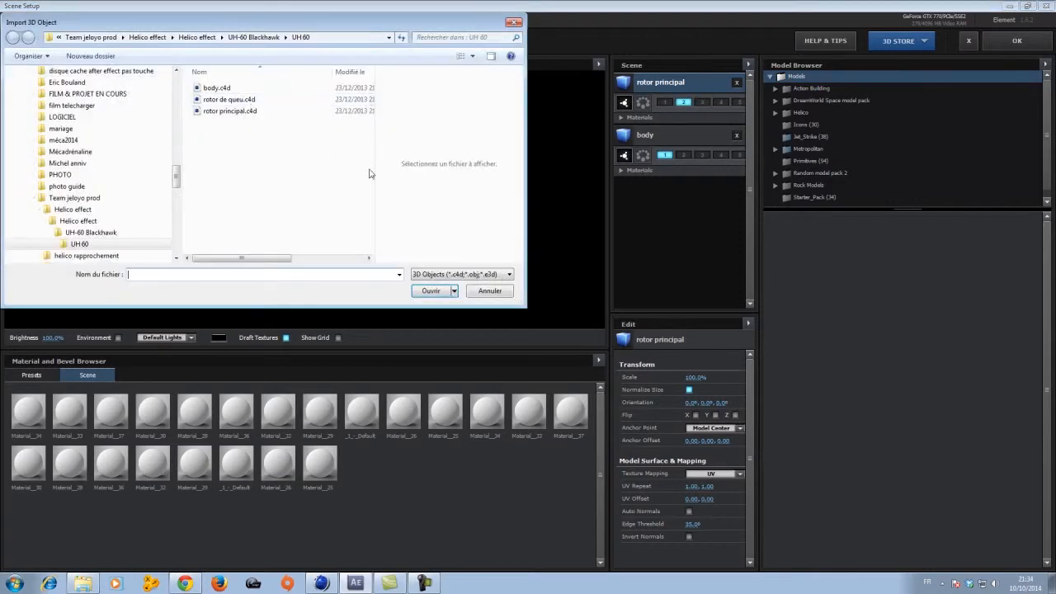
pyautogui.click(231, 99)
pyautogui.click(430, 291)
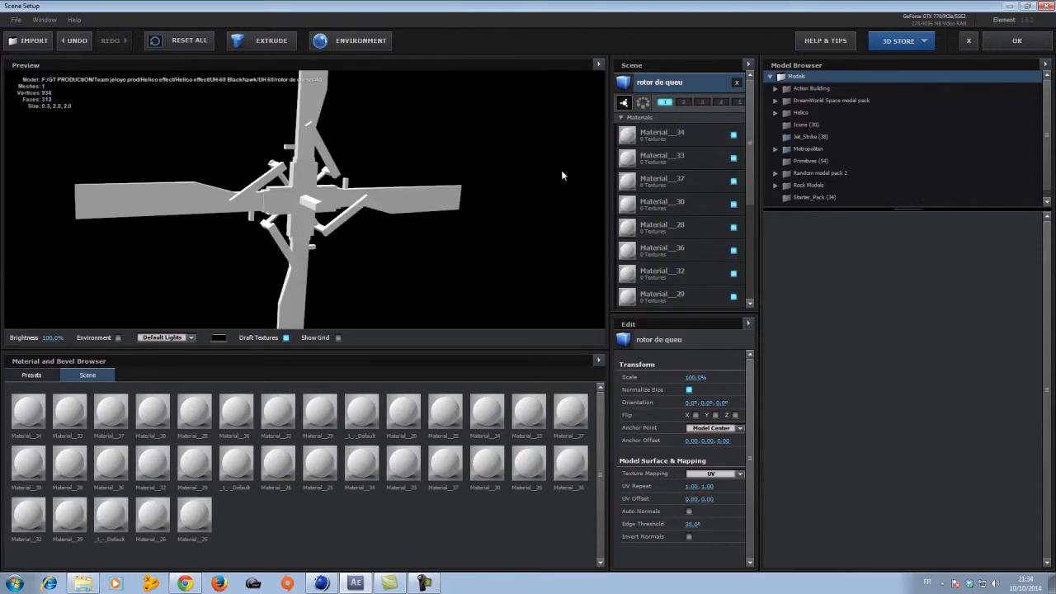
pyautogui.click(621, 117)
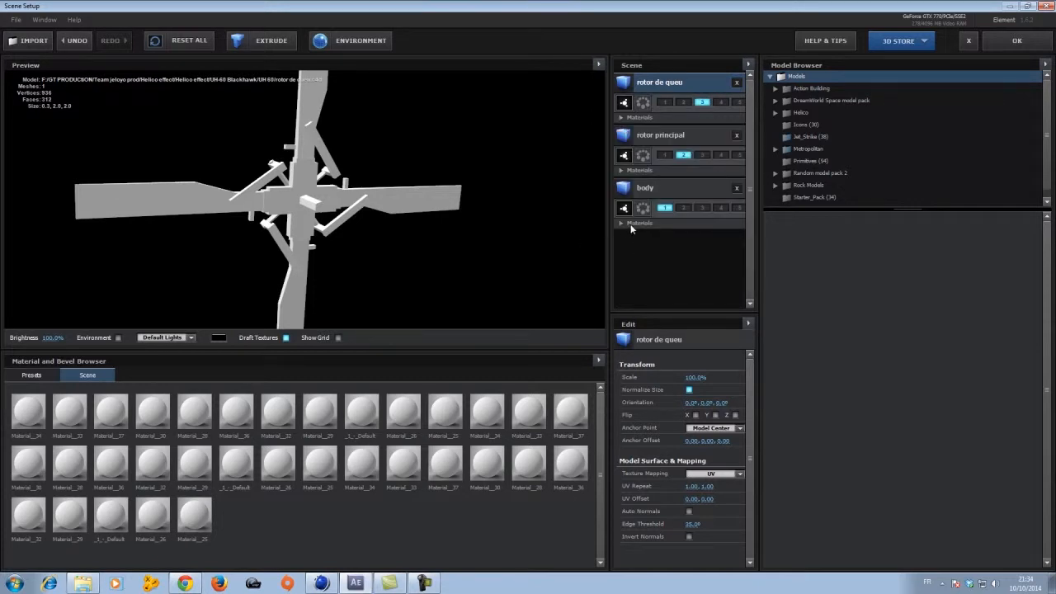
# Step: Select the body model, expand its material list and show the material presets
pyautogui.click(643, 192)
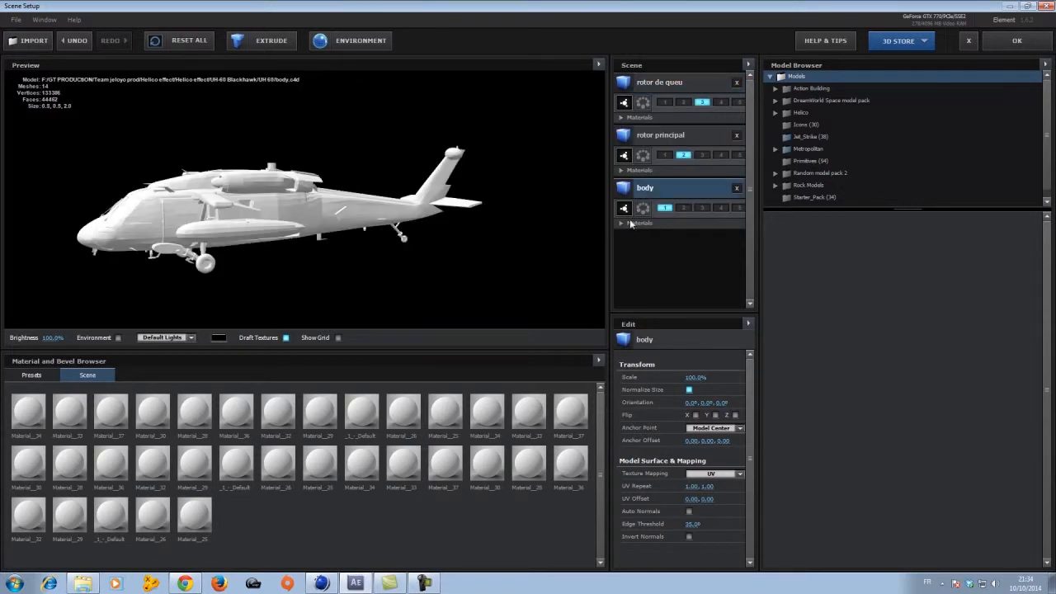
pyautogui.click(623, 224)
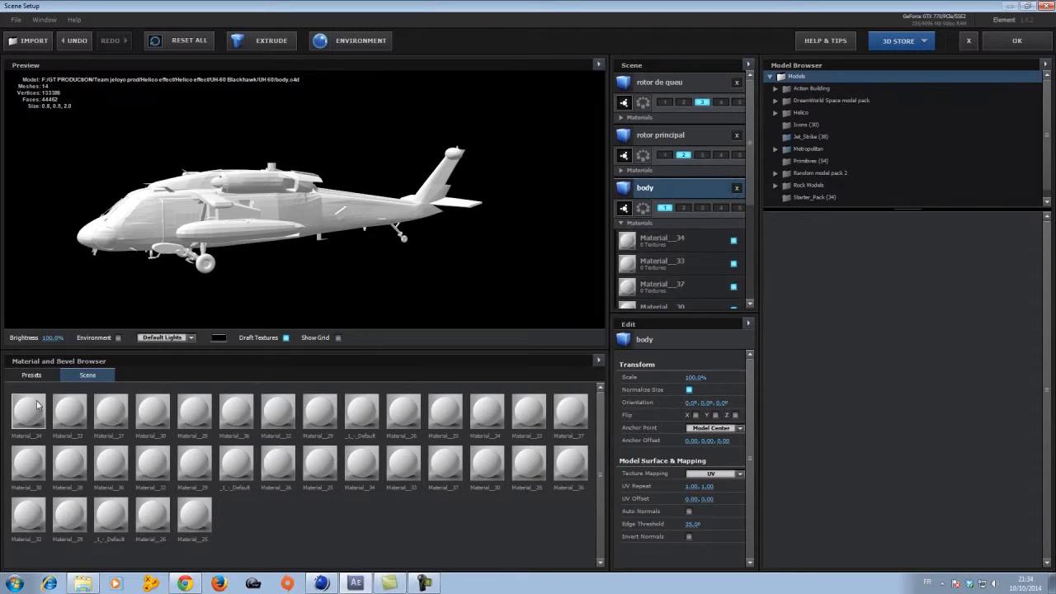
pyautogui.click(31, 375)
# Step: Try the Chrome preset on the whole body model and undo it
pyautogui.moveTo(175, 415); pyautogui.dragTo(245, 250)
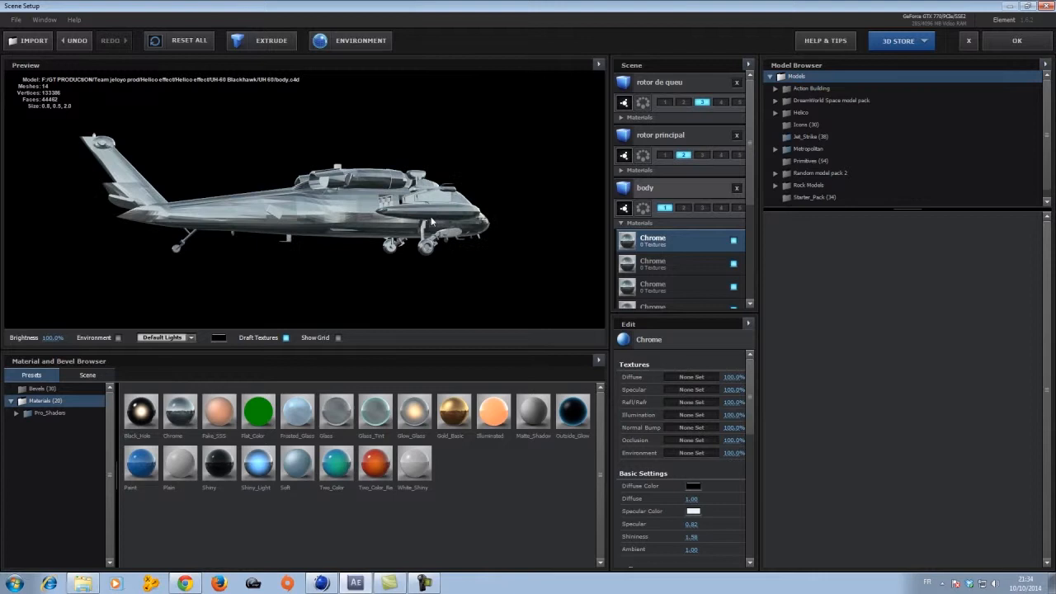
pyautogui.moveTo(267, 235); pyautogui.dragTo(315, 226)
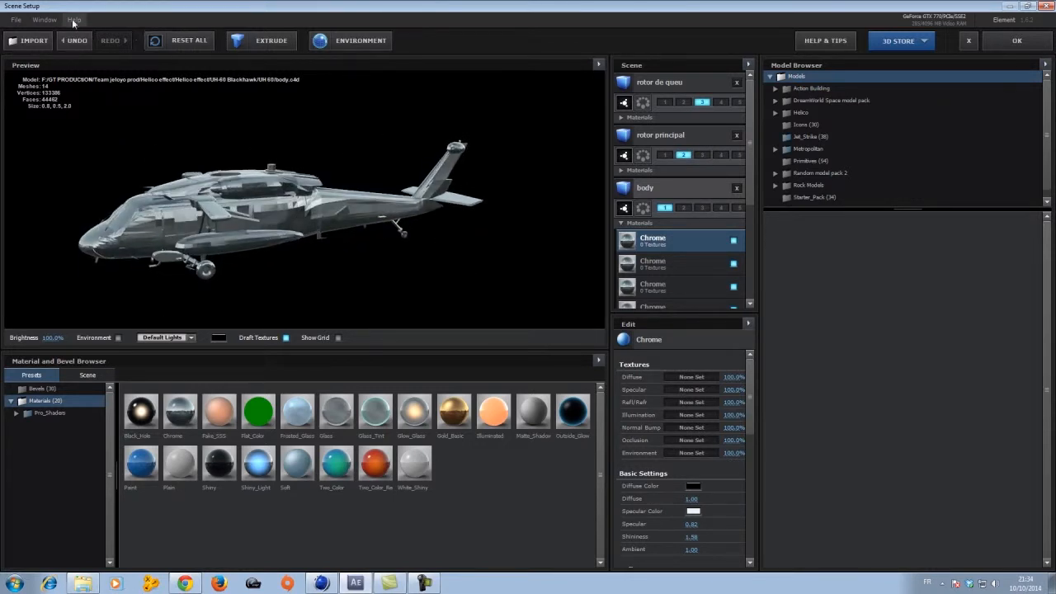
pyautogui.click(77, 41)
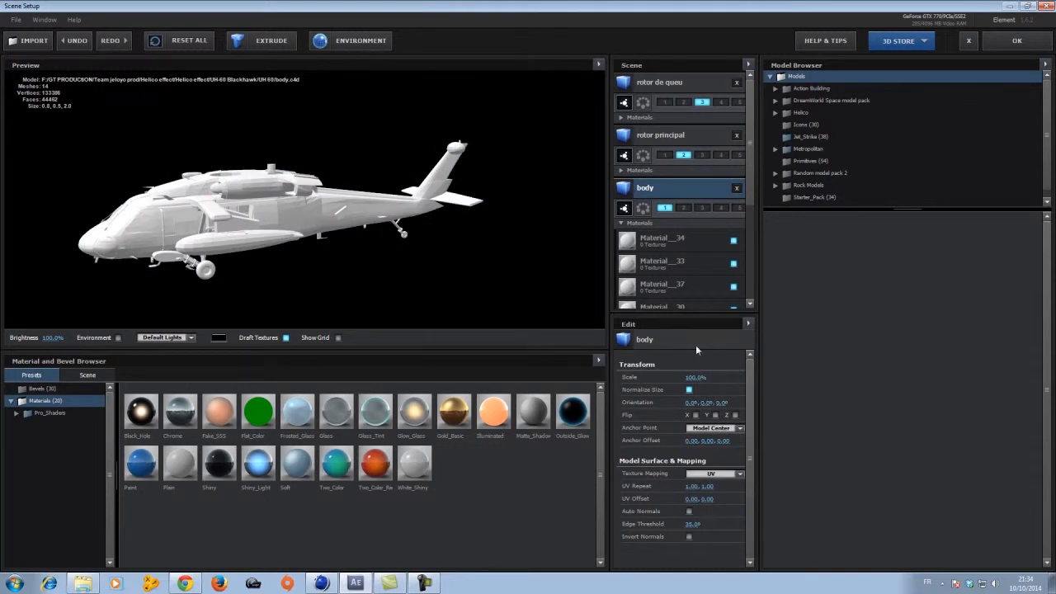
# Step: Mute and unmute Material__25 of the body to identify which surfaces it covers
pyautogui.scroll(-3, 674, 247)
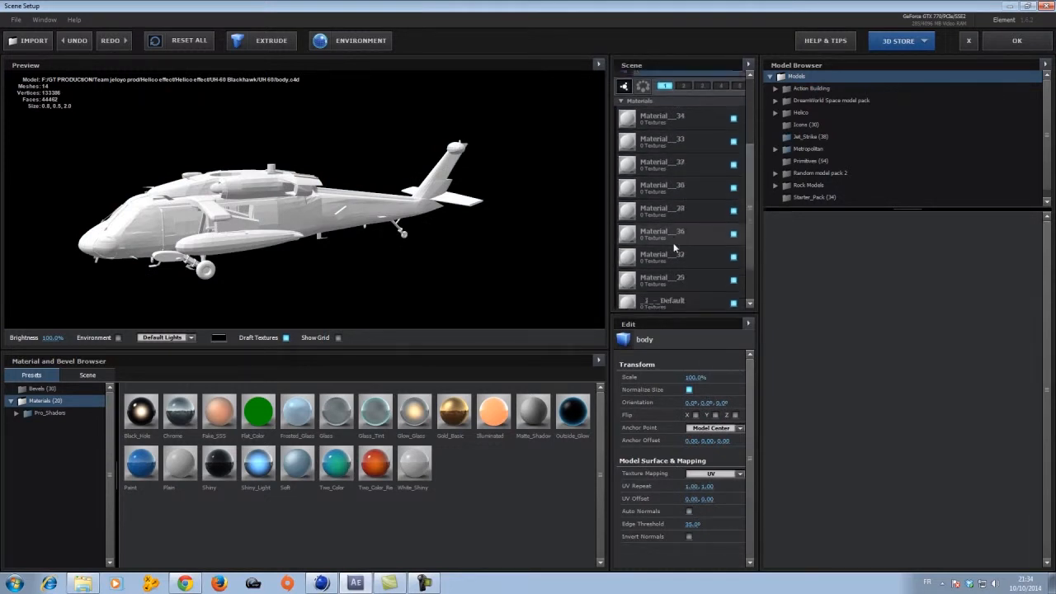
pyautogui.scroll(-1, 673, 247)
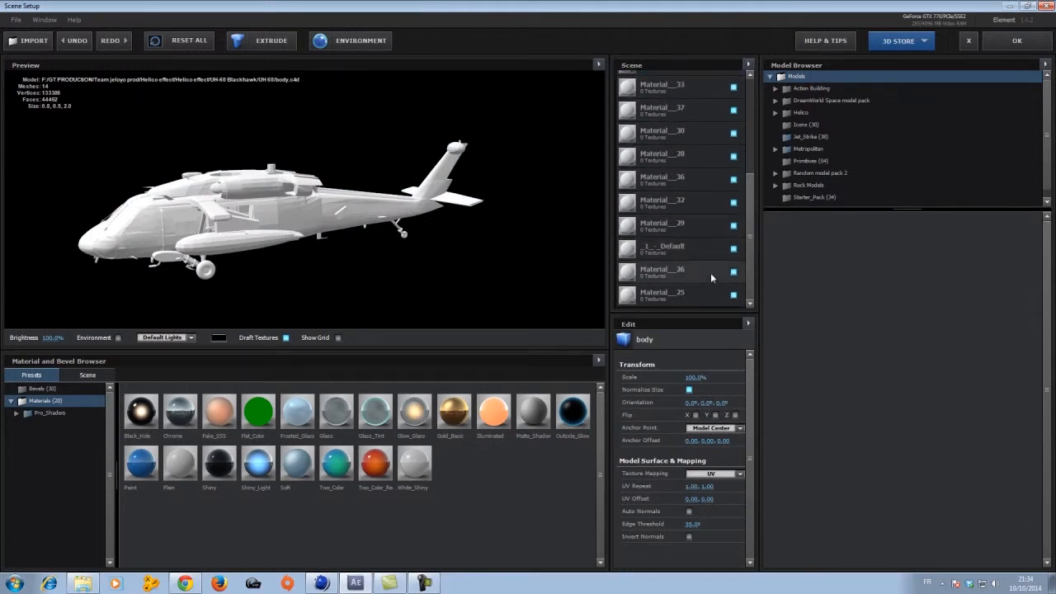
pyautogui.click(734, 295)
pyautogui.click(734, 295)
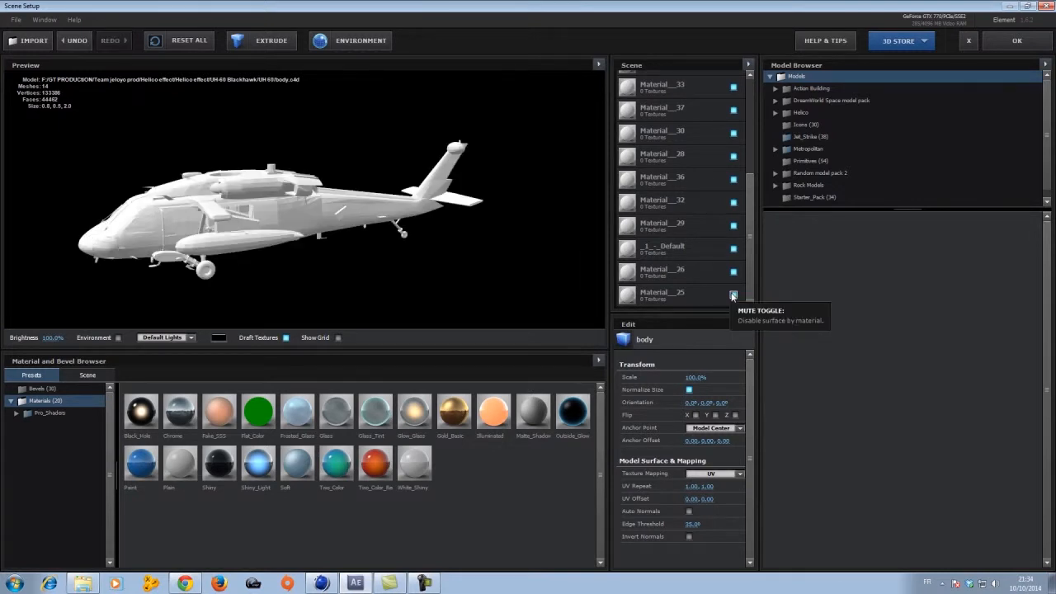
pyautogui.click(734, 295)
pyautogui.click(734, 294)
# Step: Load fuselage.jpg from the blackhawk texture folder as the diffuse texture of Material__25
pyautogui.click(689, 296)
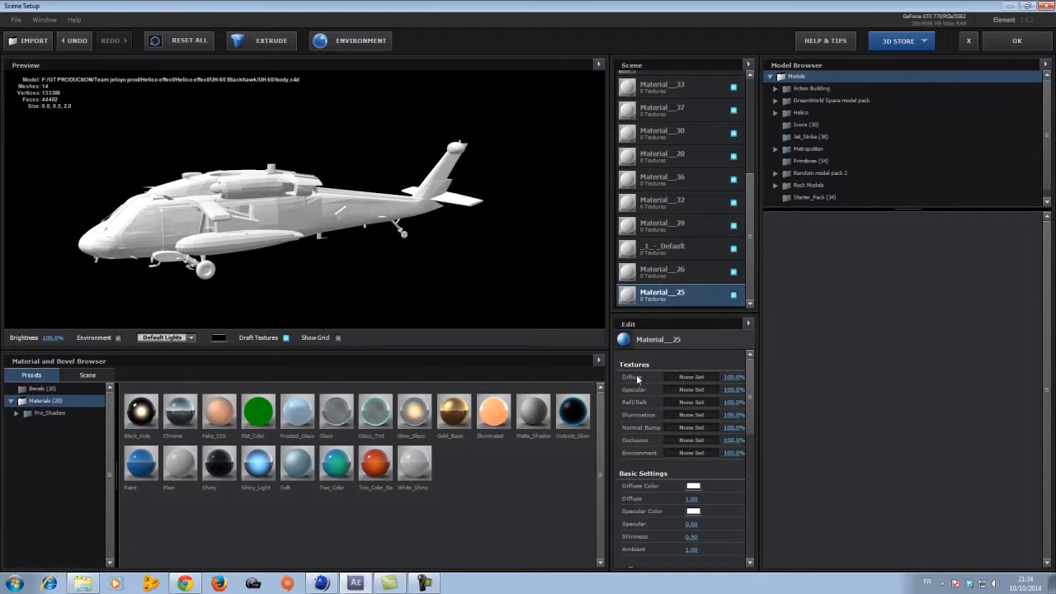
pyautogui.click(699, 377)
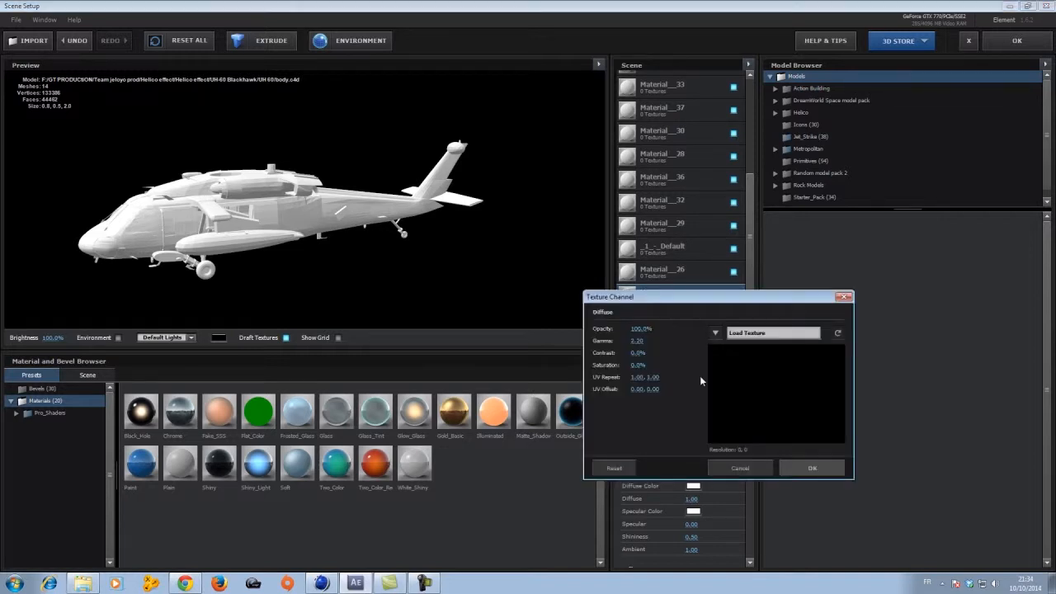
pyautogui.click(758, 334)
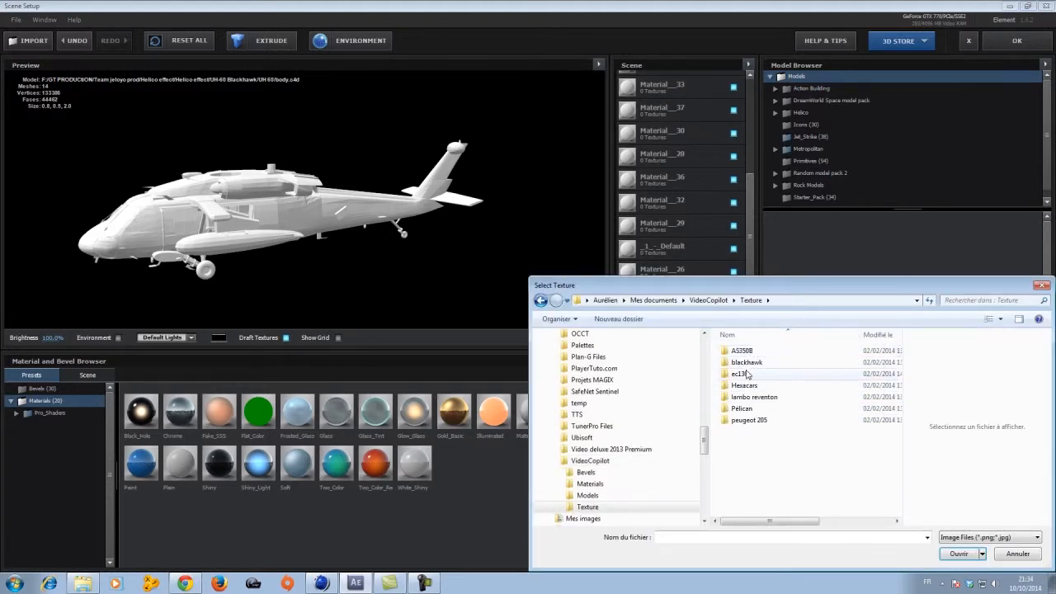
pyautogui.click(752, 366)
pyautogui.doubleClick(753, 365)
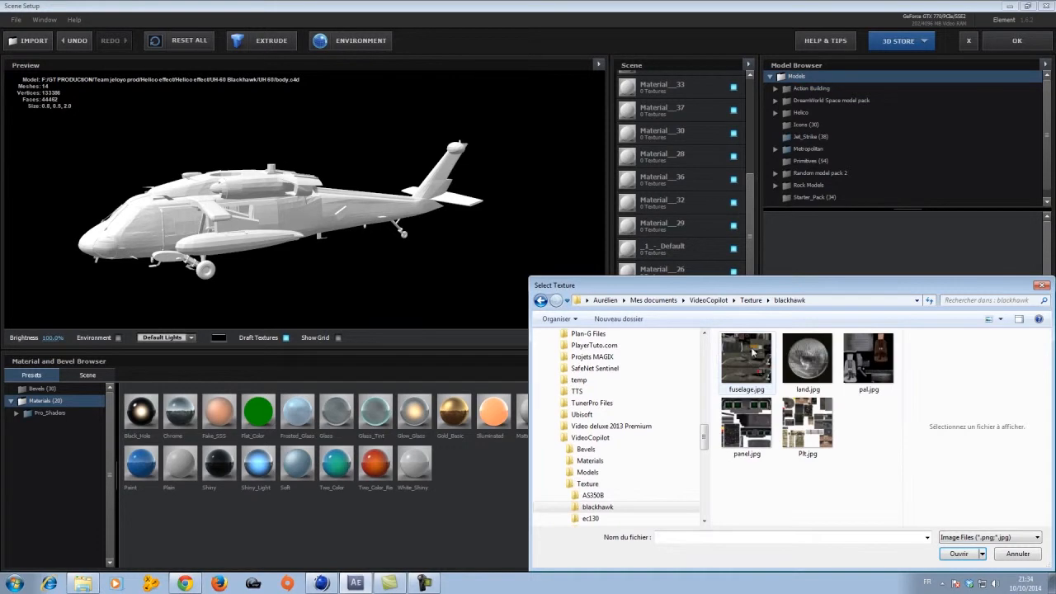
pyautogui.click(753, 356)
pyautogui.click(958, 554)
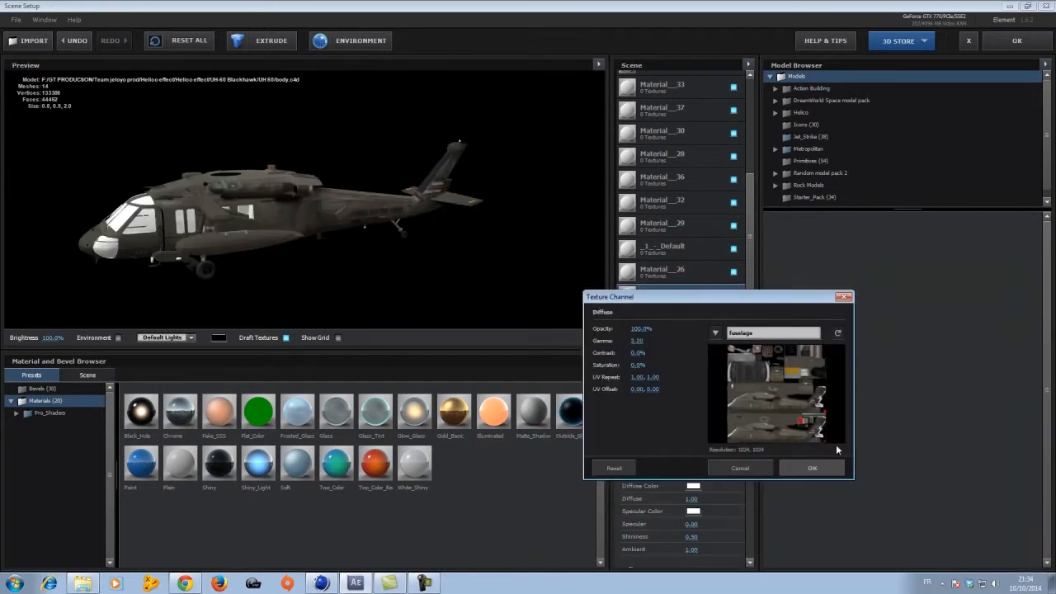
pyautogui.click(812, 468)
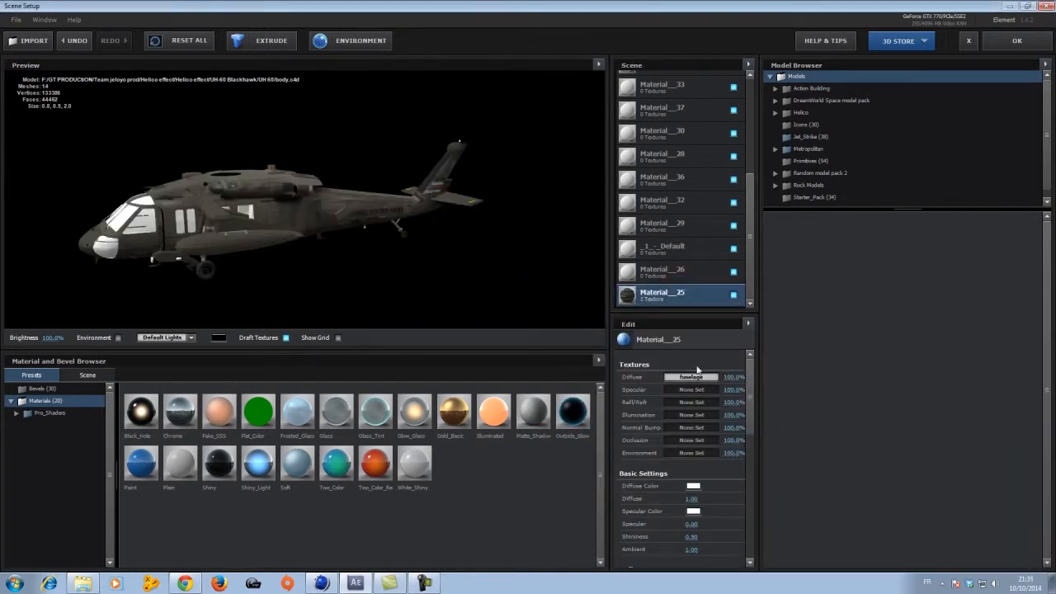
# Step: Apply the Glass_Tint preset to Material__26 of the body and bring up its Illumination settings
pyautogui.moveTo(214, 236); pyautogui.dragTo(339, 232)
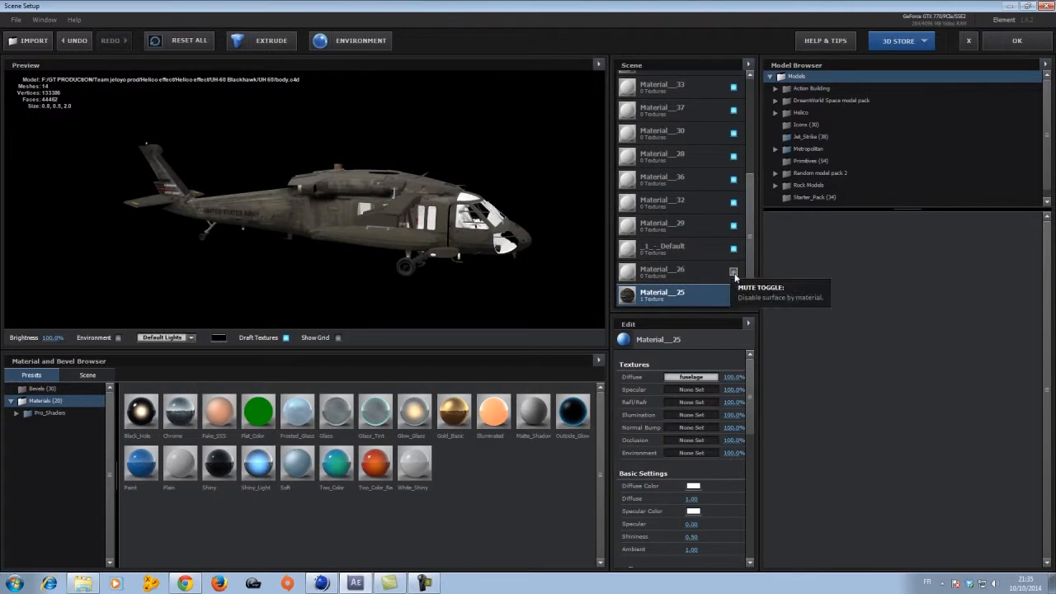
pyautogui.click(706, 273)
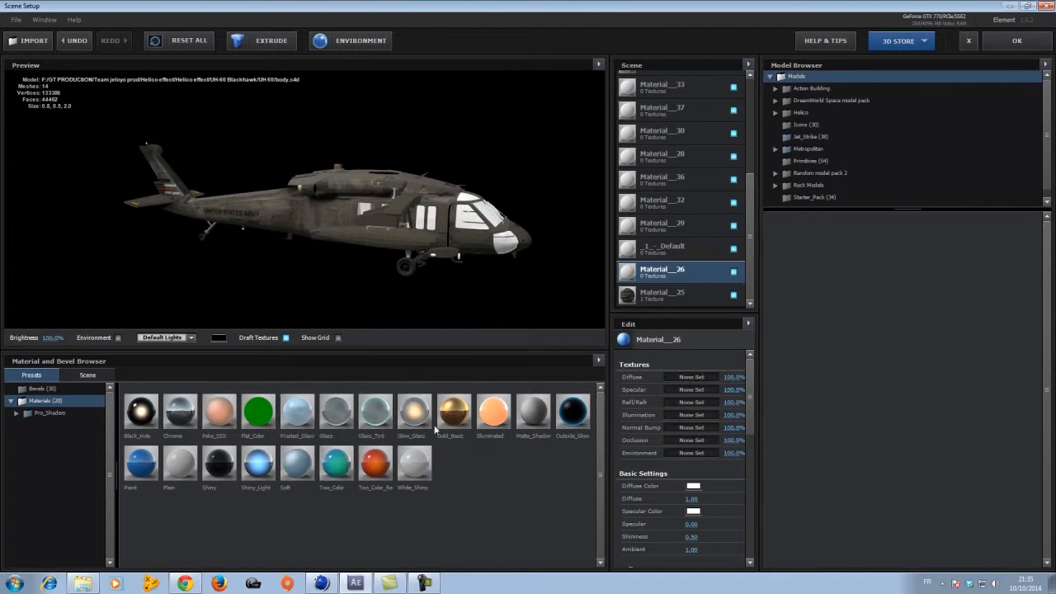
pyautogui.moveTo(365, 418); pyautogui.dragTo(672, 279)
pyautogui.scroll(-5, 694, 478)
pyautogui.scroll(-3, 696, 477)
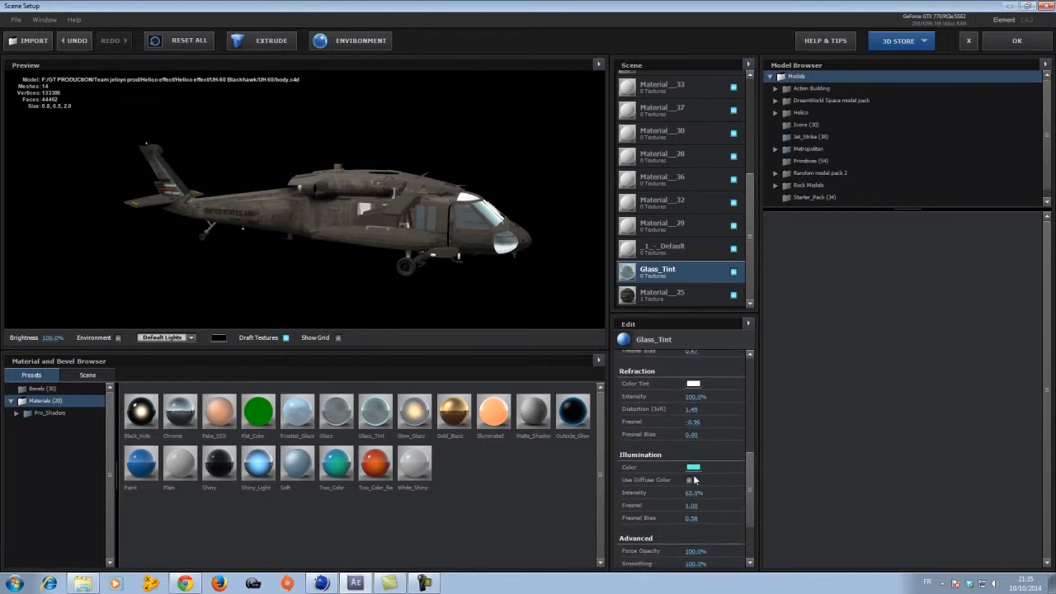
# Step: Set the Force Opacity of the body's Glass_Tint window material to 74%
pyautogui.scroll(-2, 694, 479)
pyautogui.moveTo(694, 513); pyautogui.dragTo(690, 512)
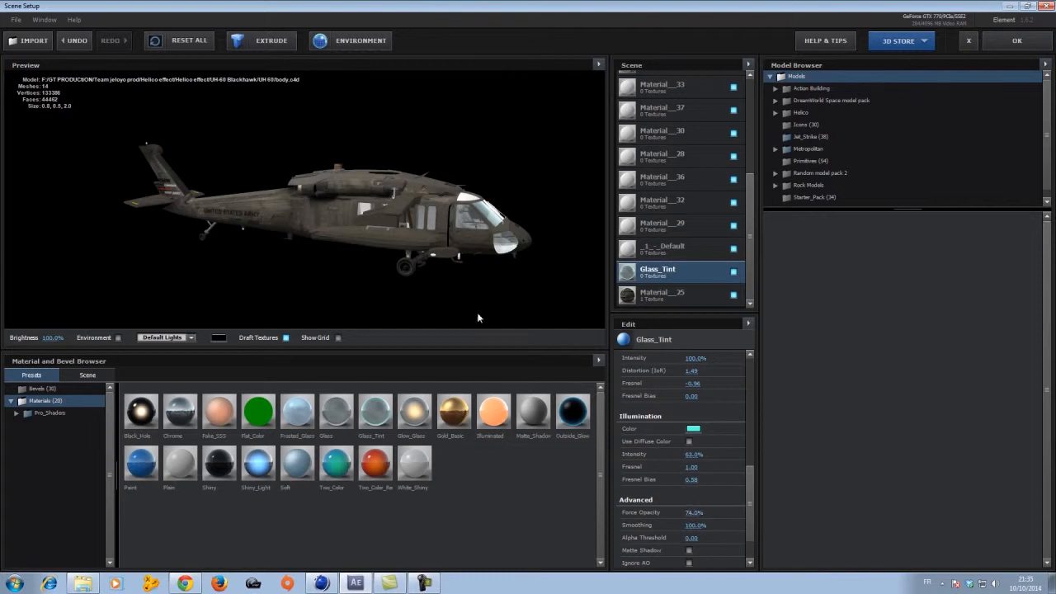
pyautogui.moveTo(489, 244); pyautogui.dragTo(435, 244)
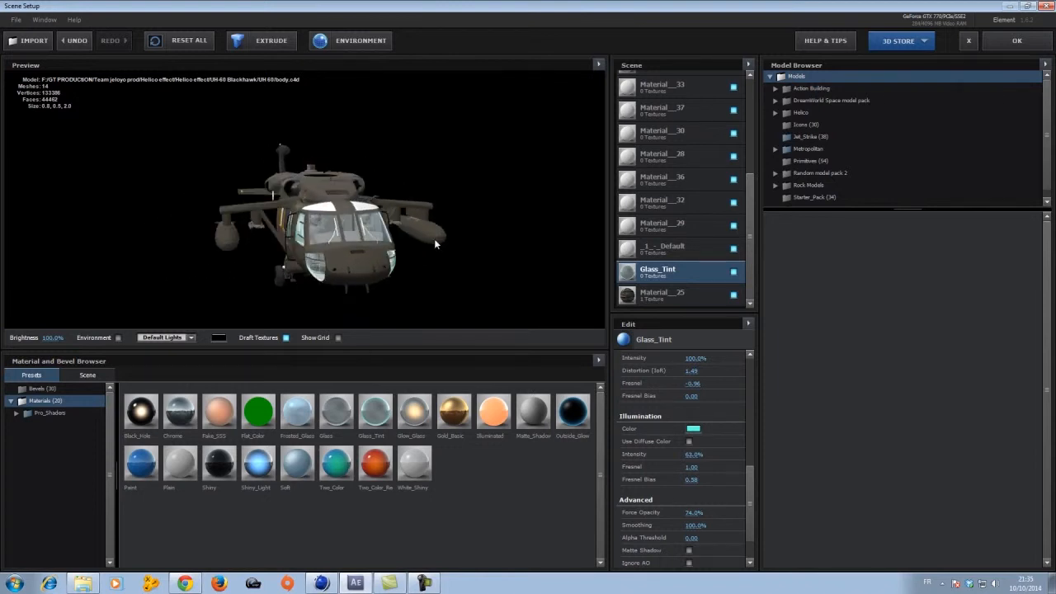
# Step: Mute and unmute the Glass_Tint material and Material__29 of the body to identify which surfaces they cover
pyautogui.click(733, 271)
pyautogui.click(733, 272)
pyautogui.click(733, 272)
pyautogui.click(734, 271)
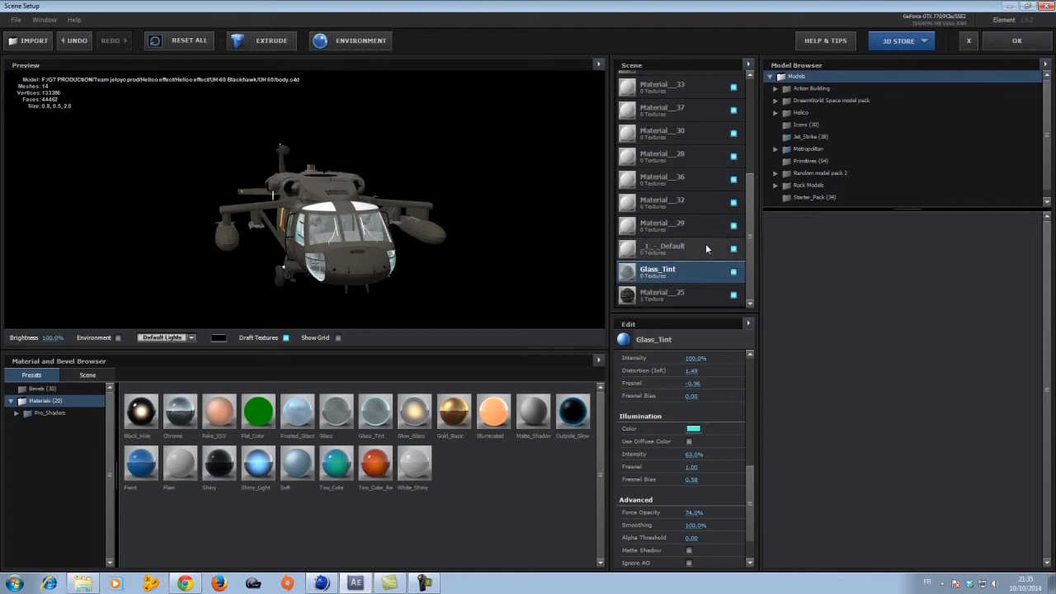
pyautogui.click(706, 249)
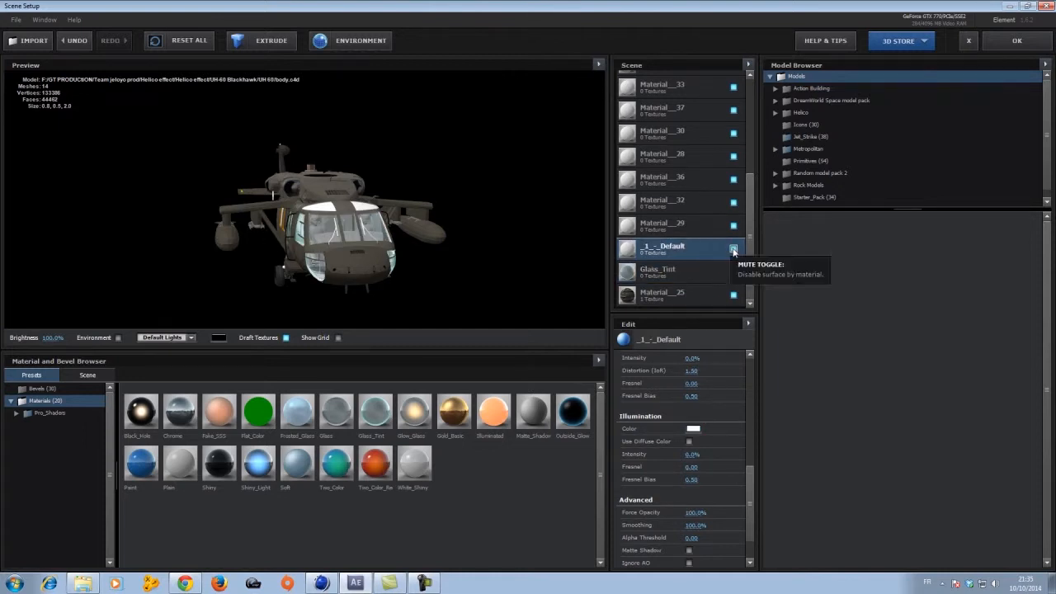
pyautogui.click(733, 226)
pyautogui.click(733, 226)
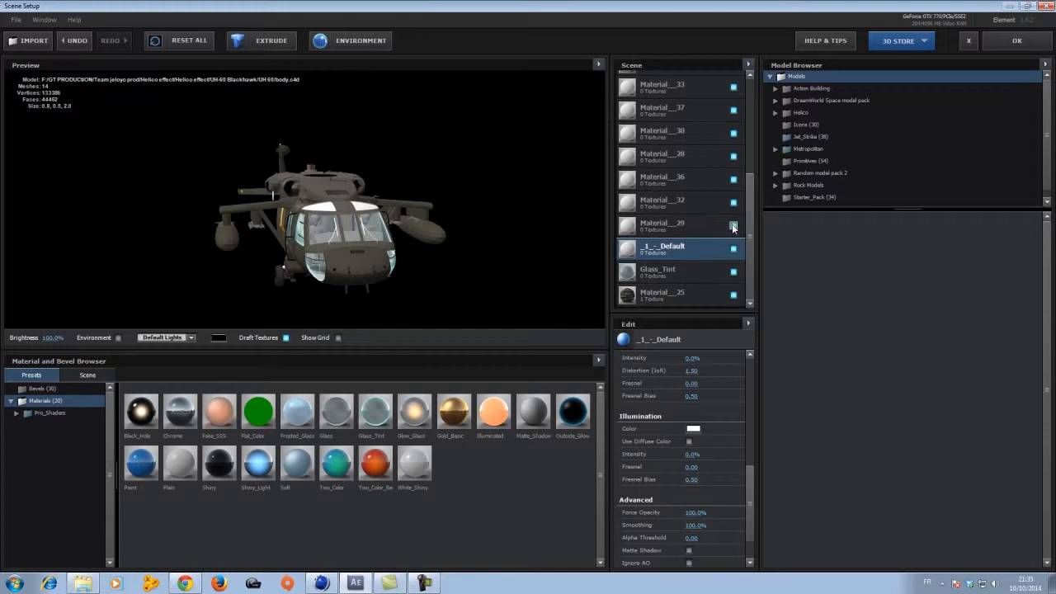
pyautogui.click(733, 226)
# Step: Load pal.jpg from the blackhawk texture folder as the diffuse texture of Material__29
pyautogui.click(702, 230)
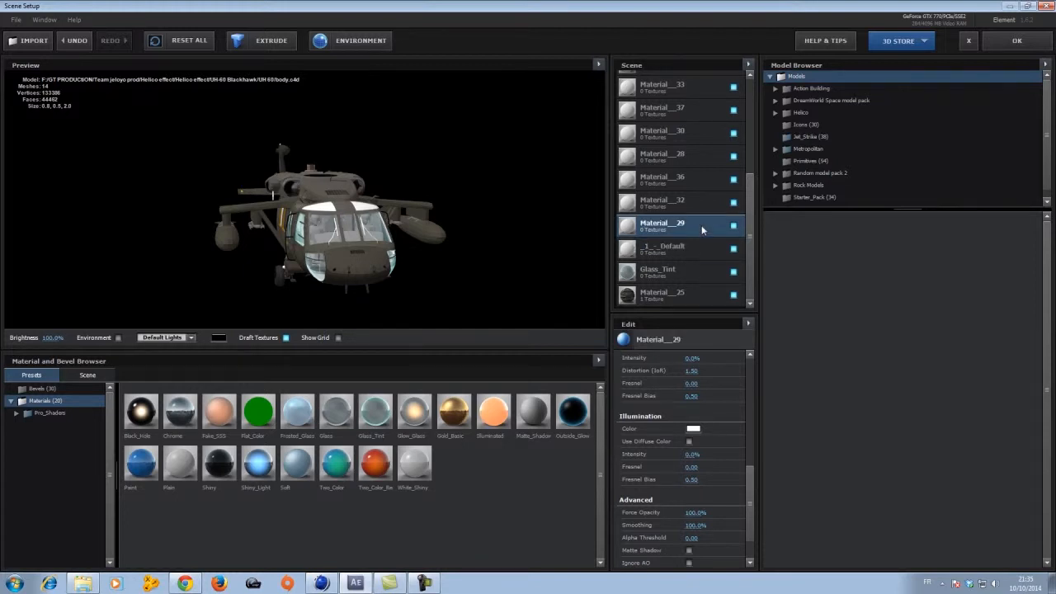
pyautogui.scroll(6, 661, 383)
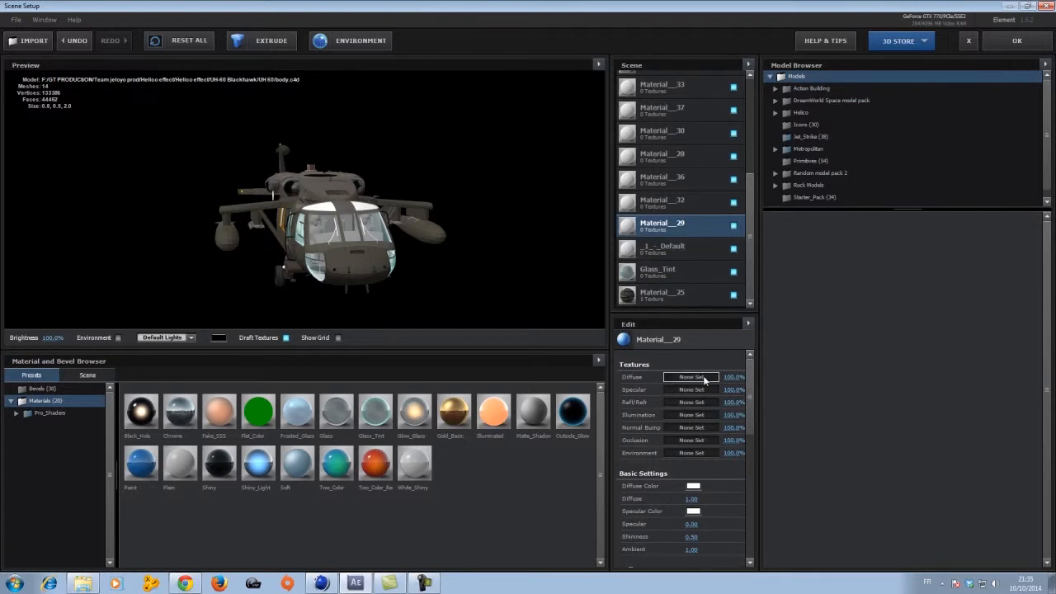
pyautogui.click(702, 375)
pyautogui.click(737, 337)
pyautogui.doubleClick(742, 385)
pyautogui.doubleClick(742, 363)
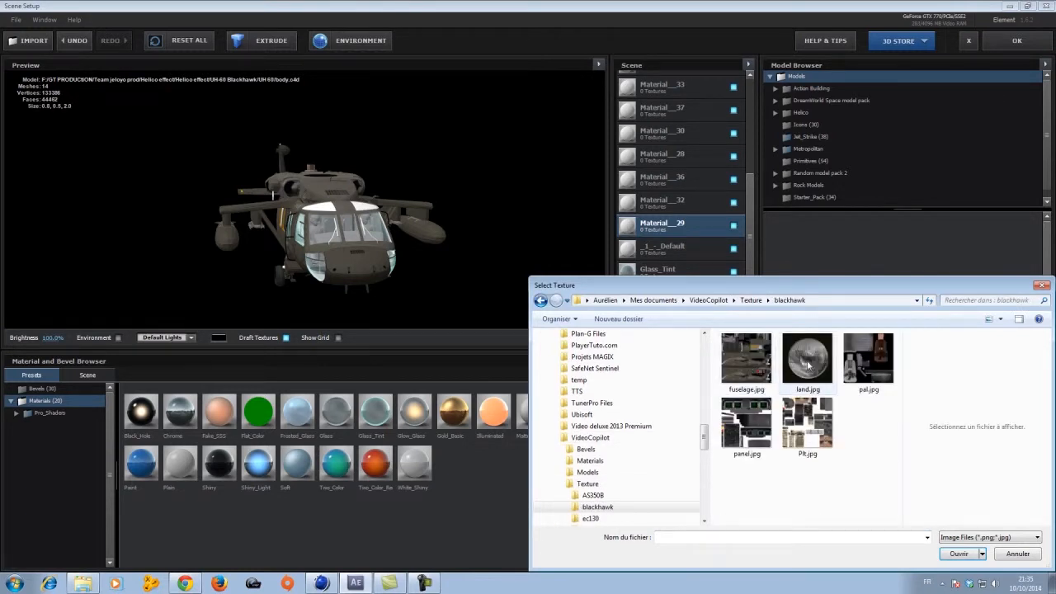
pyautogui.click(868, 359)
pyautogui.click(959, 554)
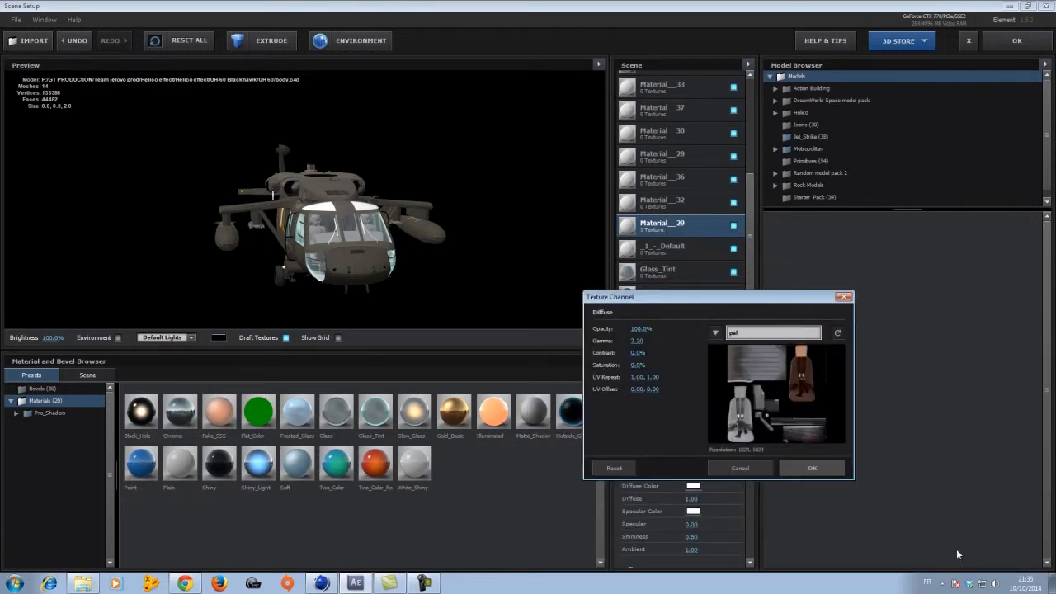
pyautogui.click(814, 462)
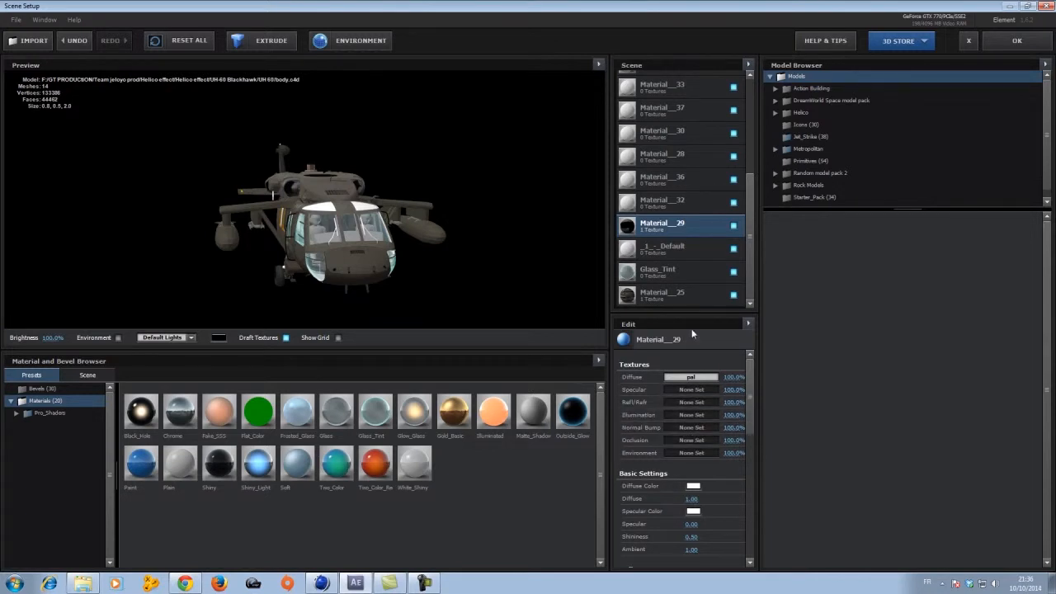
# Step: Load Plt.jpg from the blackhawk texture folder as the diffuse texture of Material__32
pyautogui.moveTo(367, 272)
pyautogui.mouseDown()
pyautogui.moveTo(421, 260)
pyautogui.moveTo(321, 268)
pyautogui.moveTo(387, 275)
pyautogui.mouseUp()
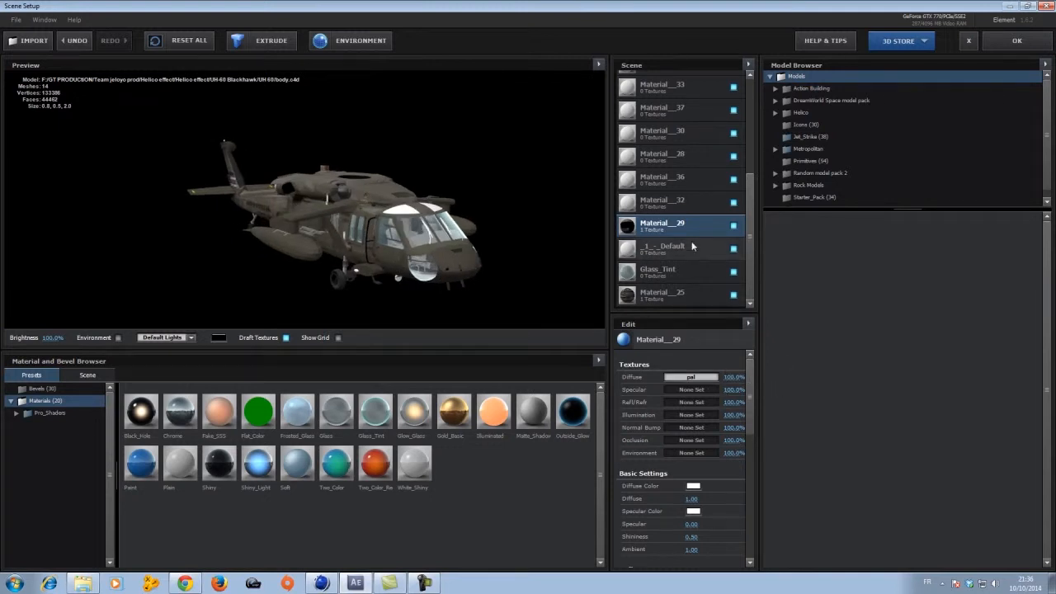
pyautogui.click(675, 208)
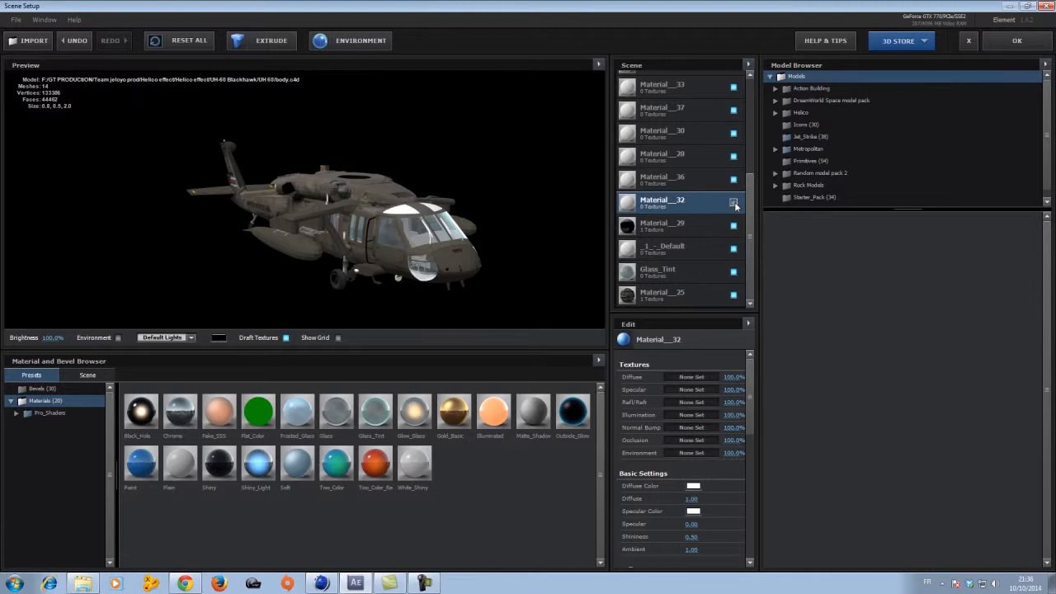
pyautogui.click(701, 379)
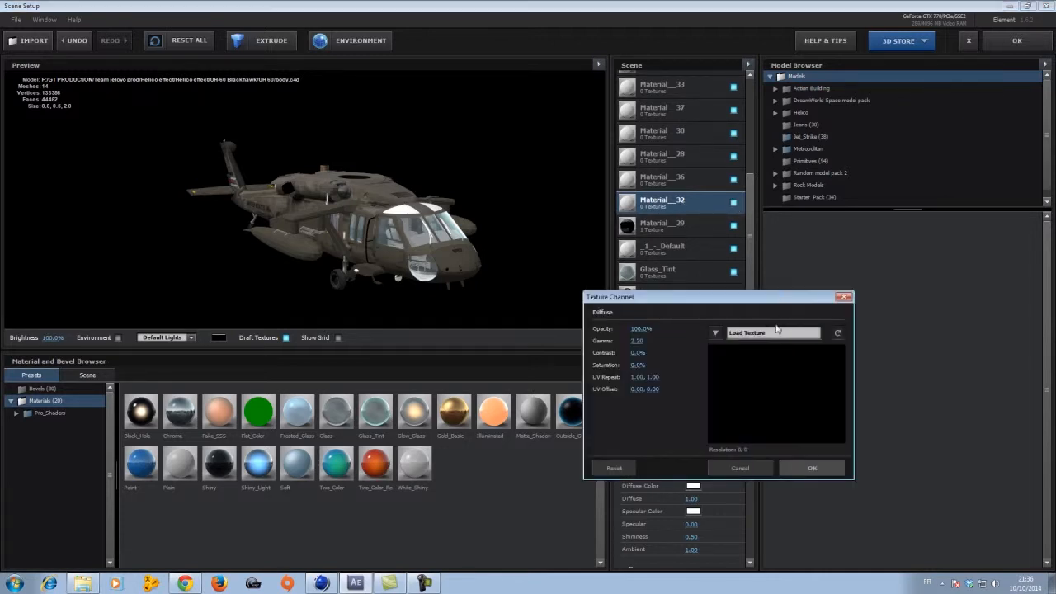
pyautogui.click(759, 332)
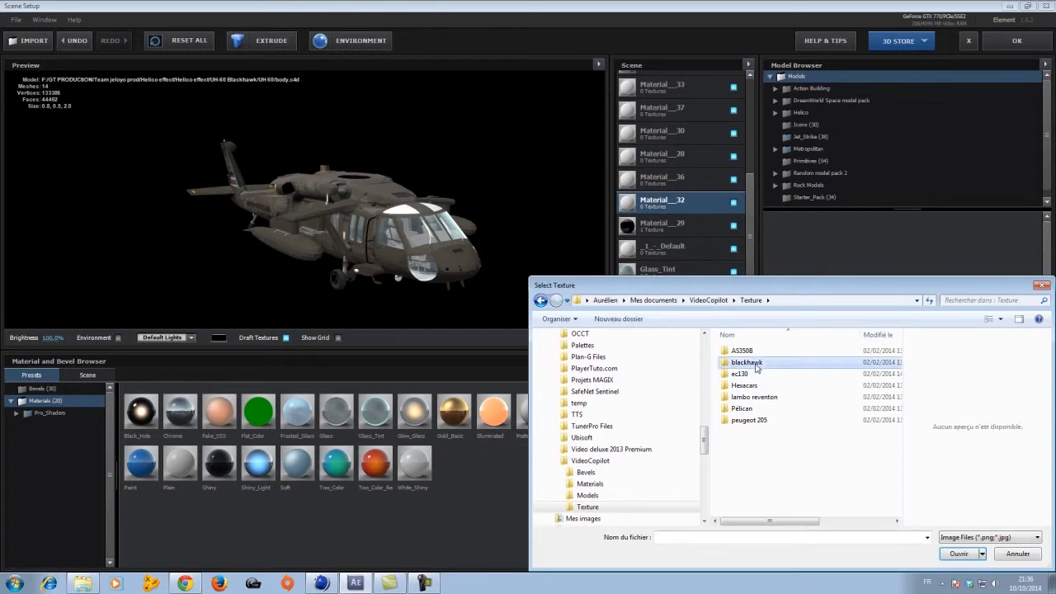
pyautogui.doubleClick(747, 362)
pyautogui.click(792, 445)
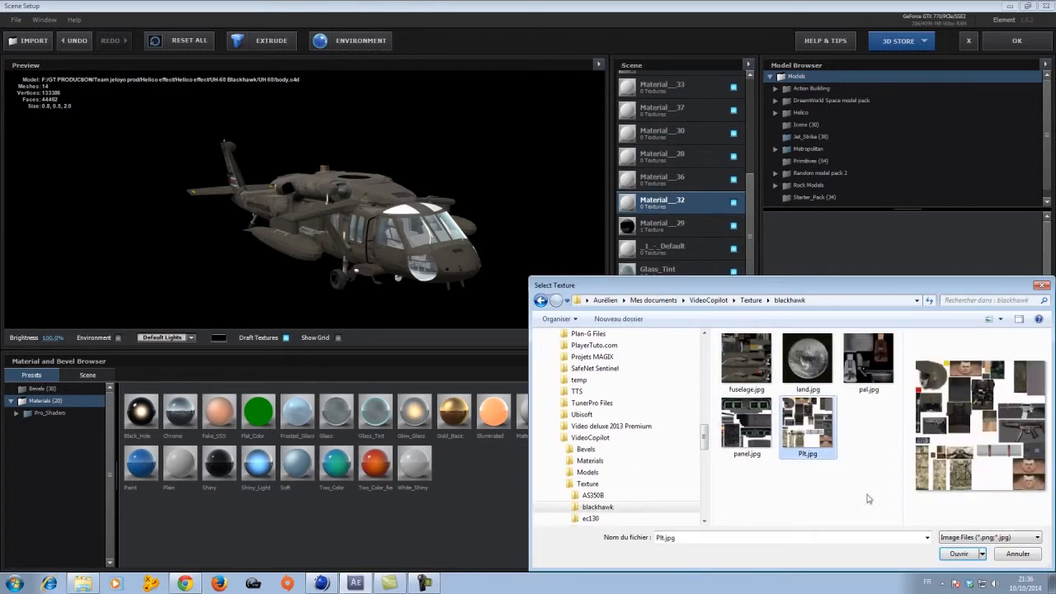
pyautogui.click(957, 554)
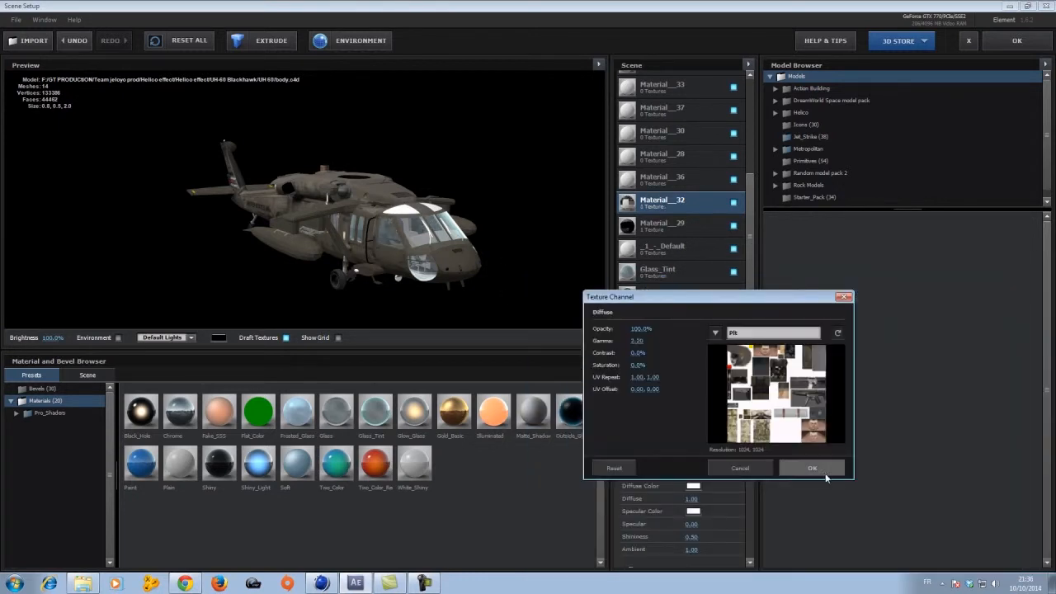
pyautogui.click(813, 468)
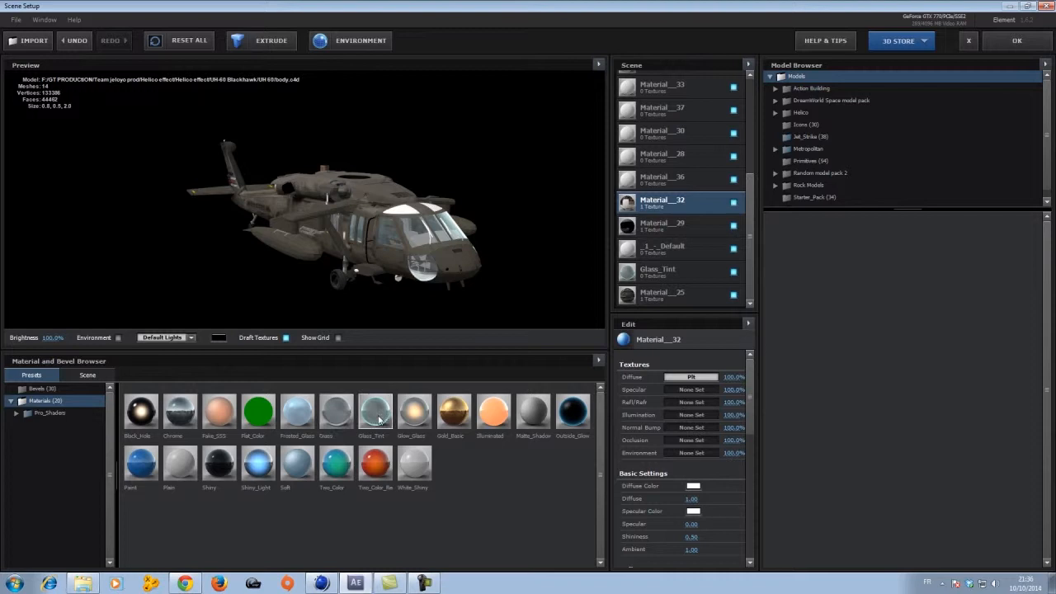
# Step: Apply the Glass_Tint preset to Material__36 of the body and set its Force Opacity to 68%
pyautogui.click(679, 181)
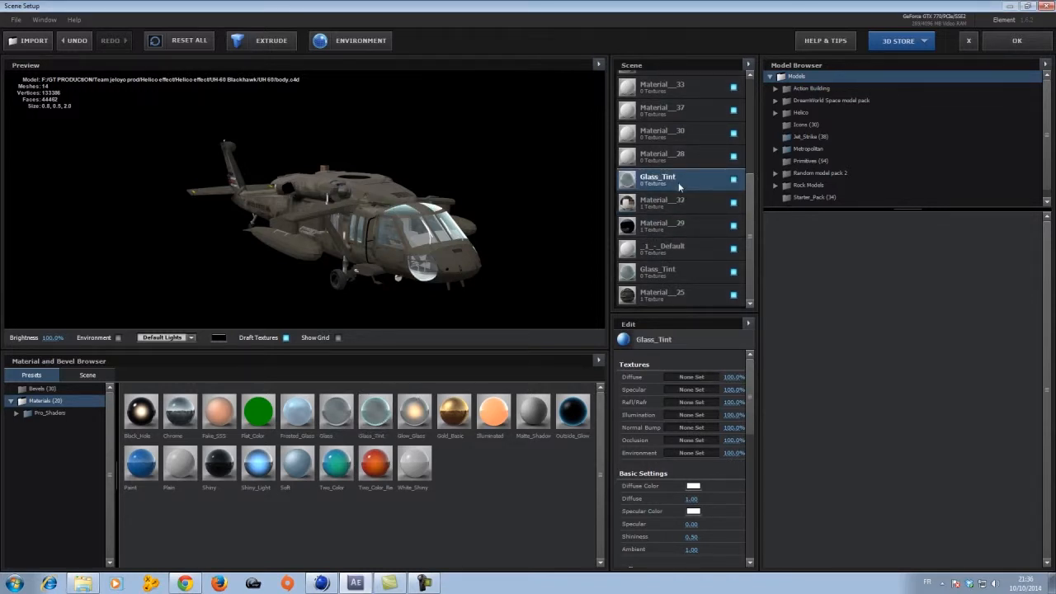
pyautogui.scroll(-6, 675, 485)
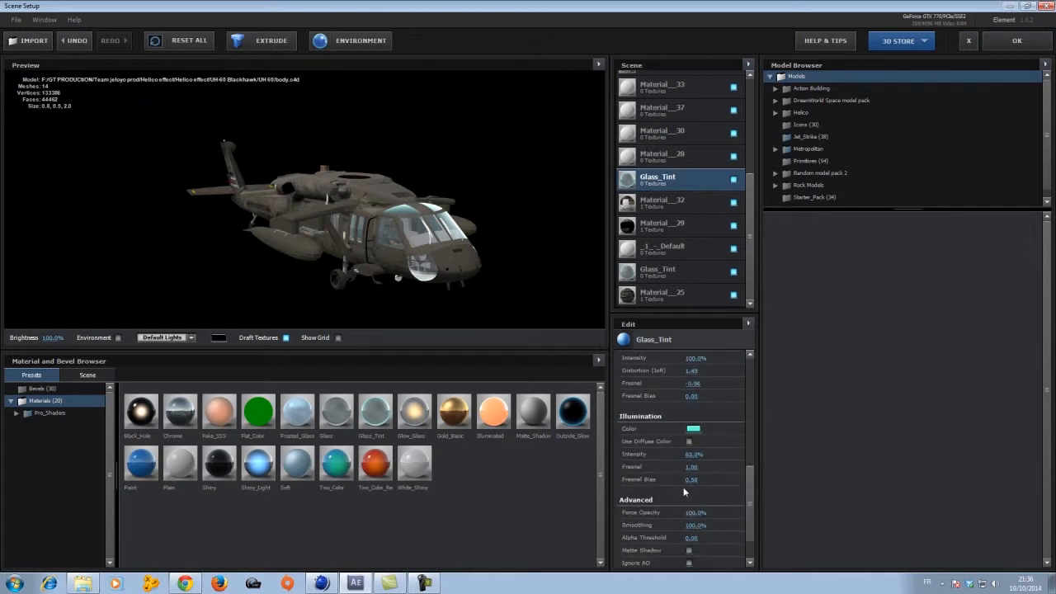
pyautogui.moveTo(699, 517); pyautogui.dragTo(677, 518)
pyautogui.moveTo(402, 223)
pyautogui.mouseDown()
pyautogui.moveTo(394, 249)
pyautogui.moveTo(361, 220)
pyautogui.moveTo(419, 220)
pyautogui.mouseUp()
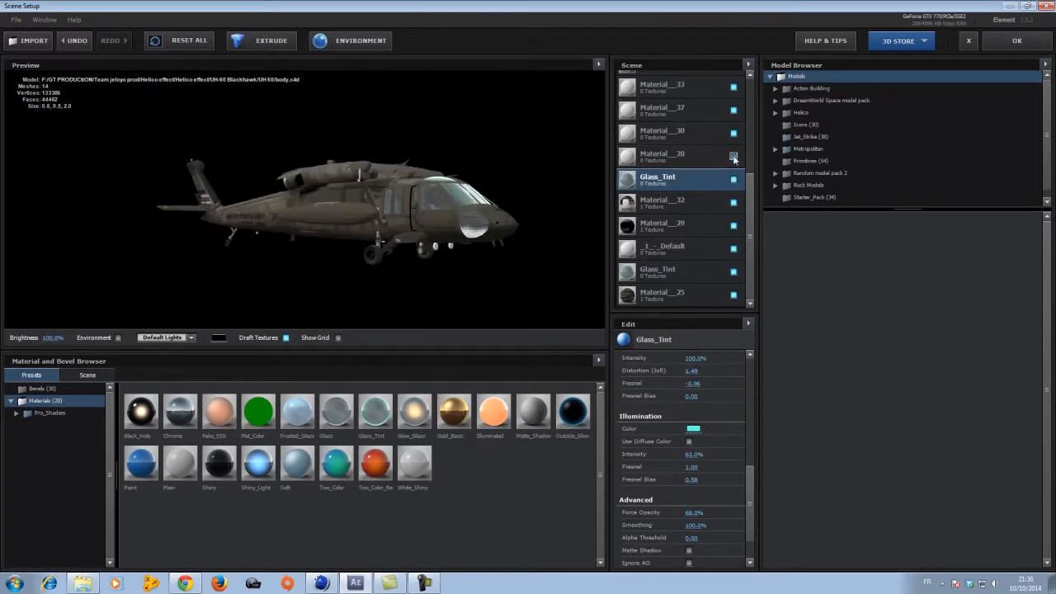
# Step: Load panel.jpg from the blackhawk texture folder as the diffuse texture of Material__28
pyautogui.click(681, 155)
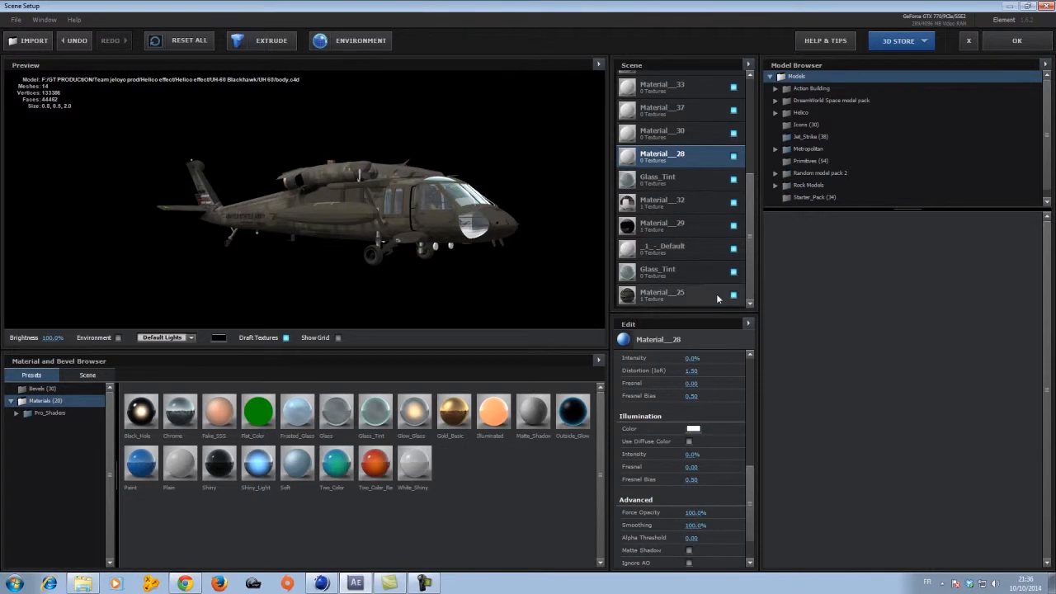
pyautogui.scroll(10, 684, 396)
pyautogui.click(690, 379)
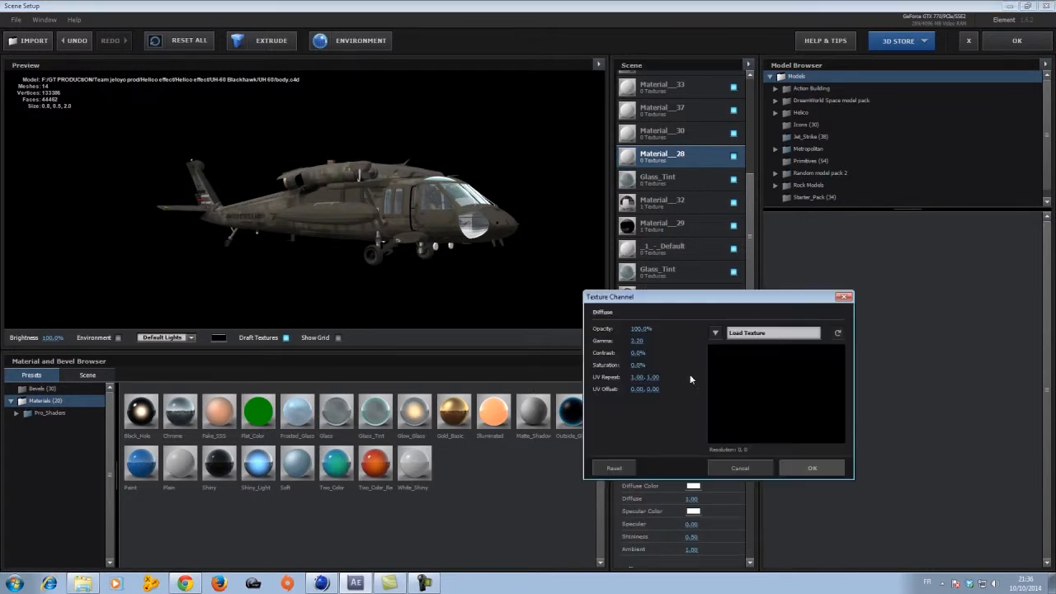
pyautogui.click(762, 332)
pyautogui.doubleClick(746, 385)
pyautogui.doubleClick(747, 362)
pyautogui.click(754, 422)
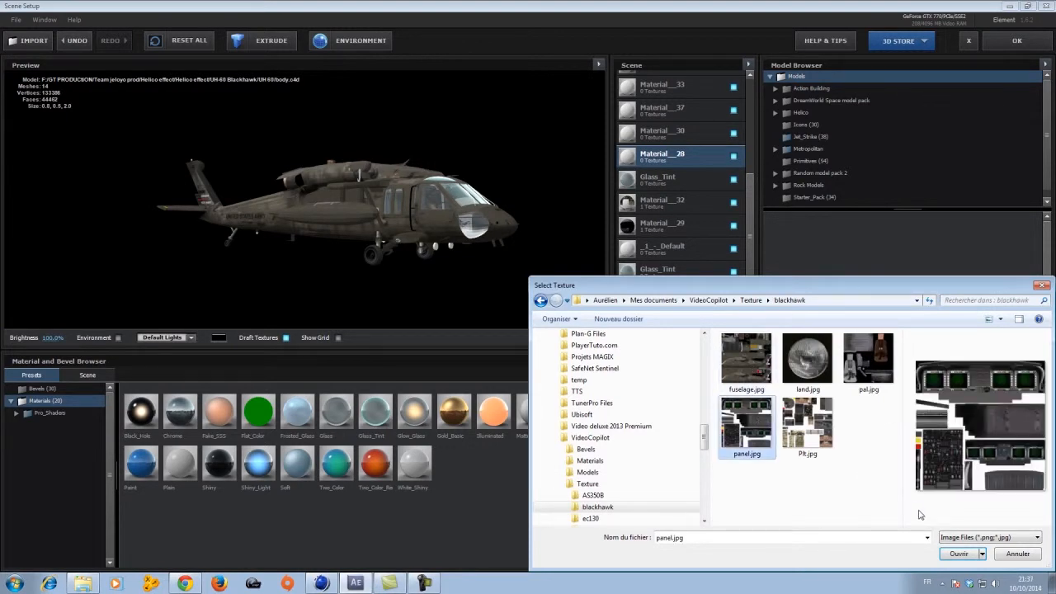
pyautogui.click(949, 556)
pyautogui.click(838, 470)
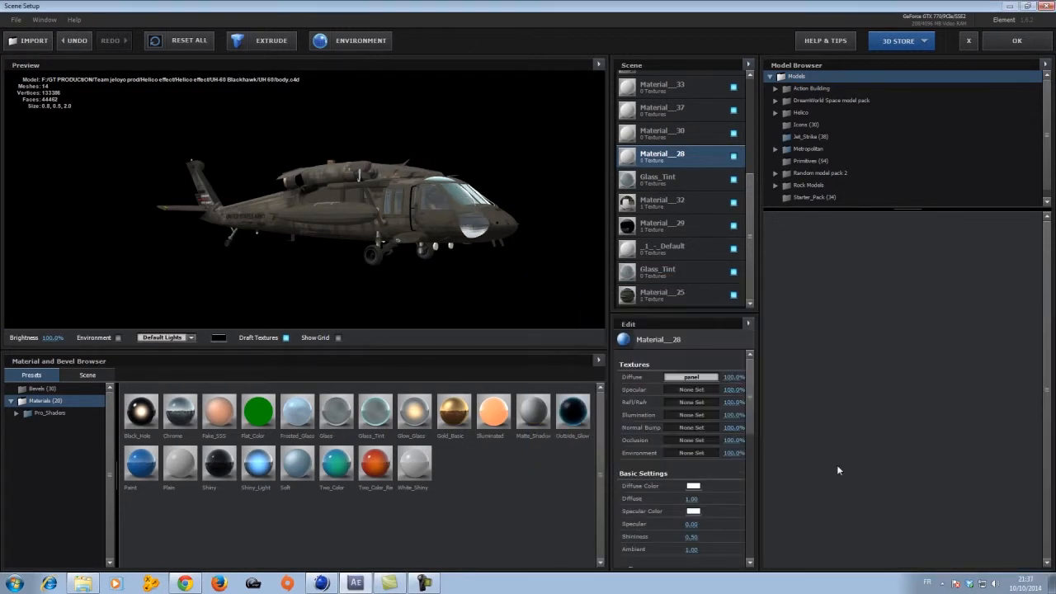
# Step: Apply the Two_Color_Red preset to Material__37 of the body
pyautogui.moveTo(490, 220); pyautogui.dragTo(462, 250)
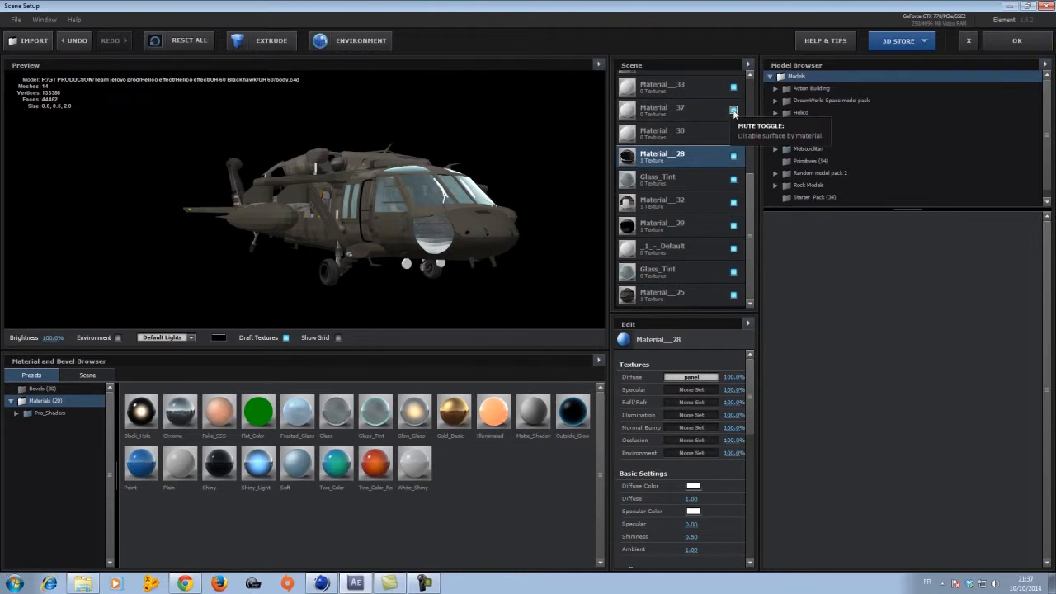
pyautogui.click(694, 112)
pyautogui.moveTo(367, 464); pyautogui.dragTo(657, 116)
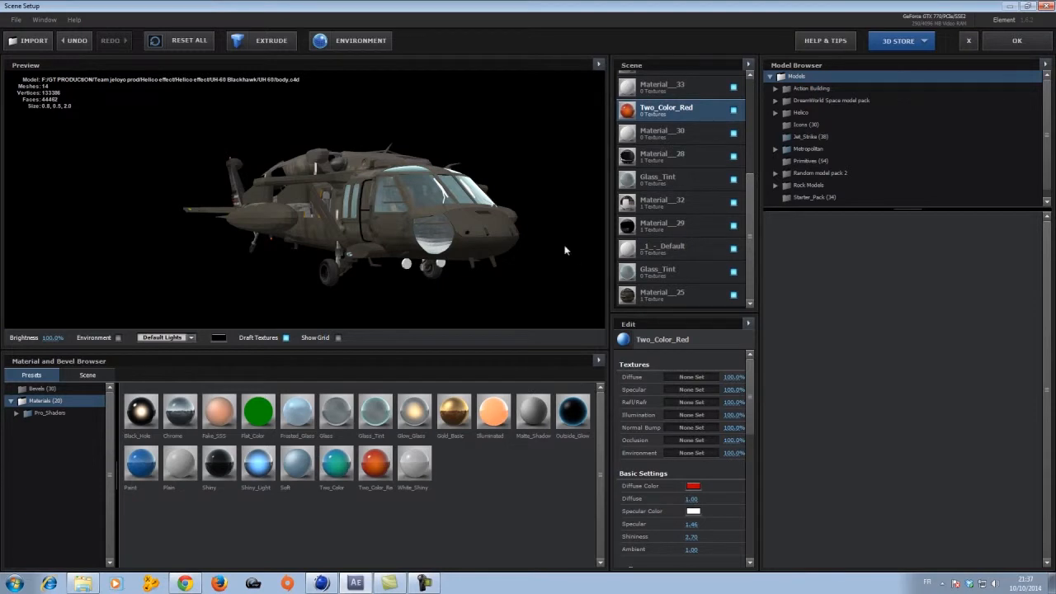
pyautogui.moveTo(582, 182); pyautogui.dragTo(478, 213)
# Step: Check which surfaces Material__33 covers and load land.jpg from the blackhawk texture folder as its diffuse texture
pyautogui.click(733, 86)
pyautogui.moveTo(438, 284); pyautogui.dragTo(467, 245)
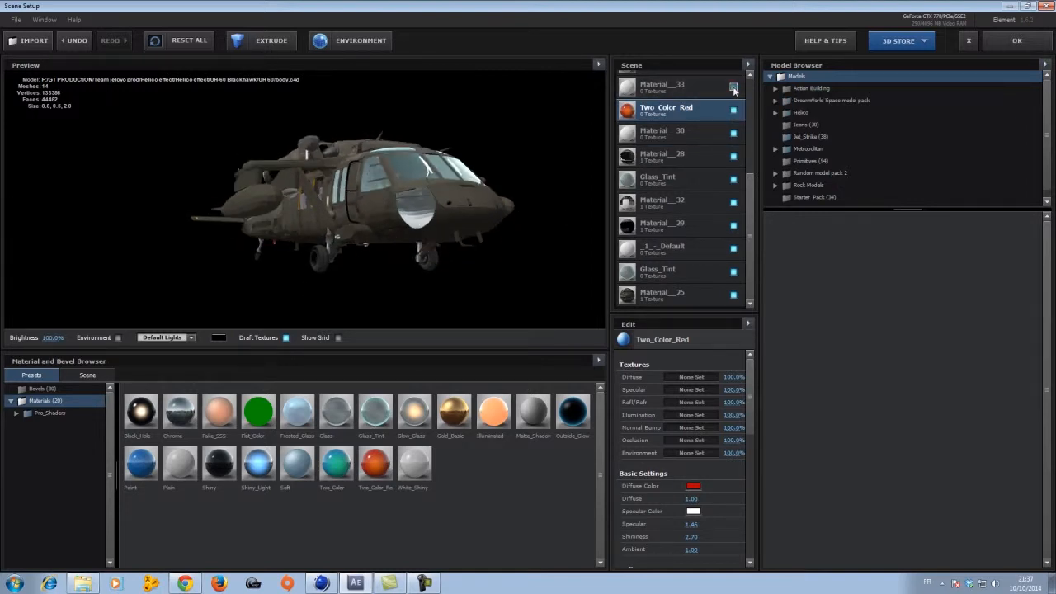
pyautogui.click(693, 93)
pyautogui.click(691, 377)
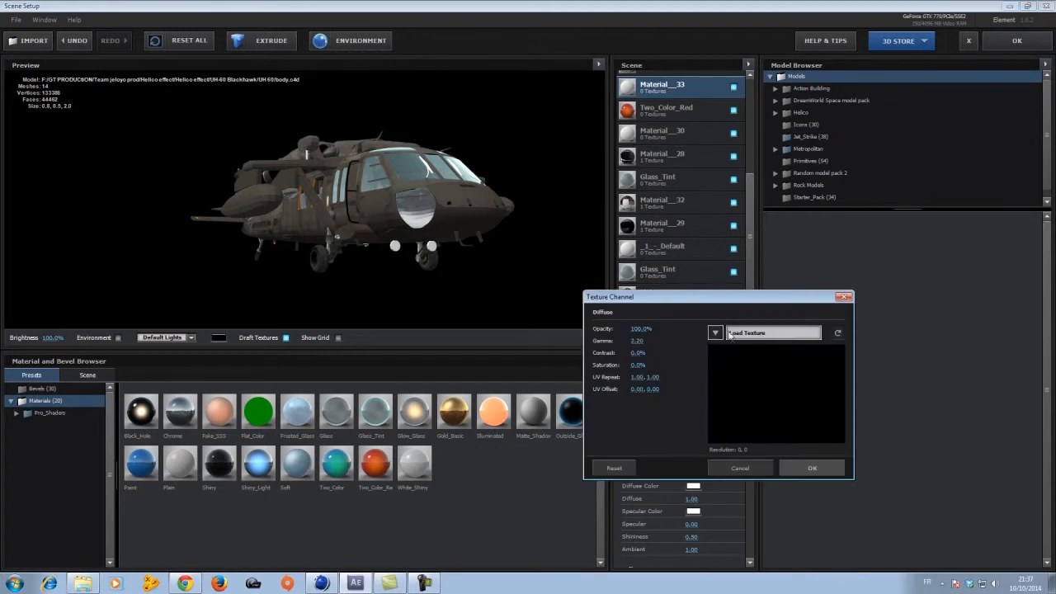
pyautogui.click(772, 333)
pyautogui.doubleClick(742, 385)
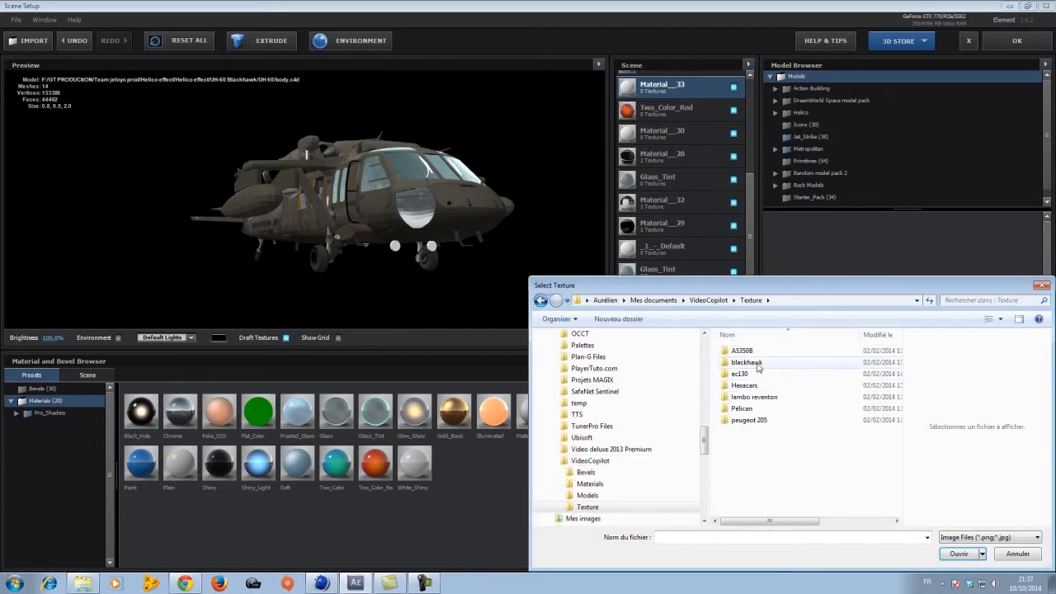
pyautogui.doubleClick(742, 362)
pyautogui.click(797, 357)
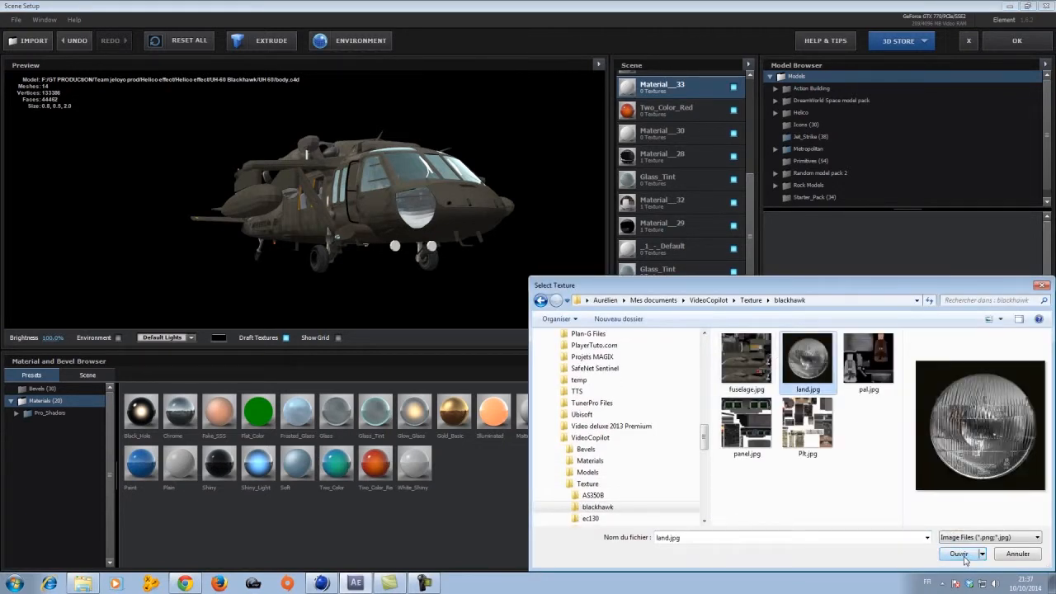
pyautogui.click(959, 554)
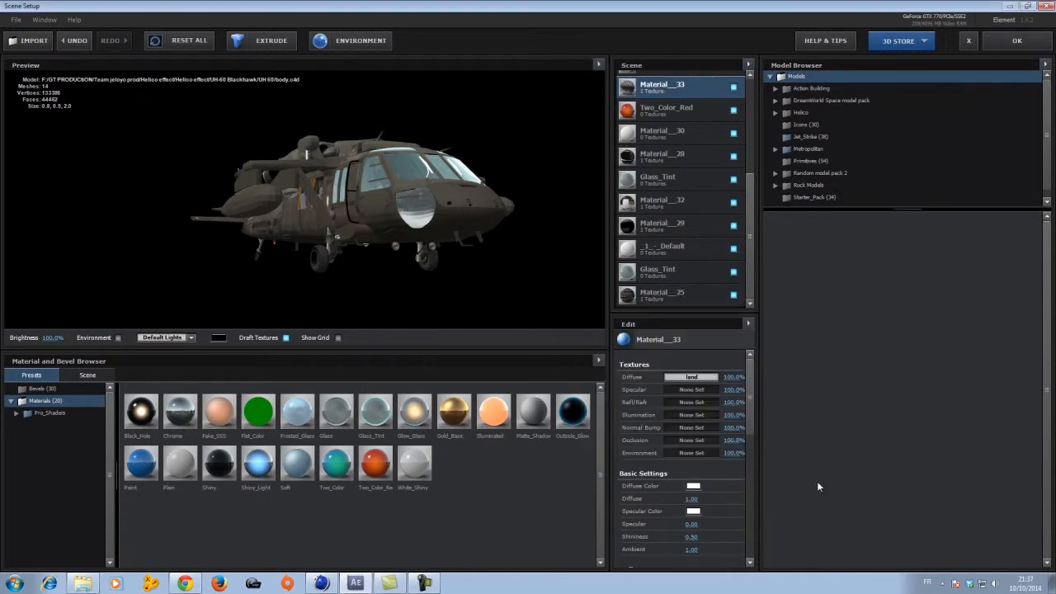
# Step: Apply the Shiny preset to Material__34 of the body and set its reflection intensity to 26%
pyautogui.moveTo(747, 208); pyautogui.dragTo(761, 148)
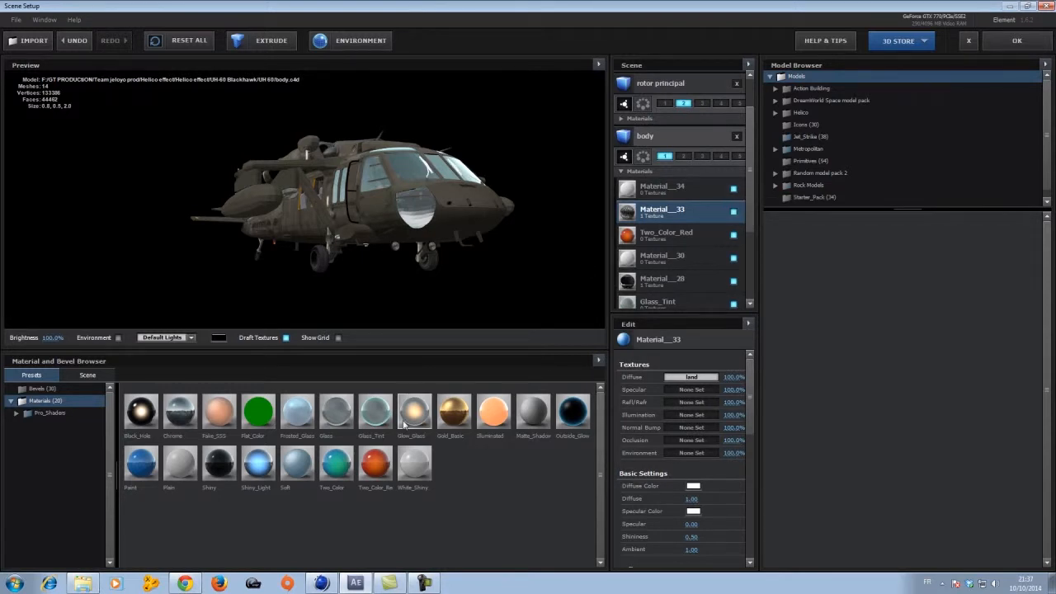
pyautogui.moveTo(423, 357); pyautogui.dragTo(709, 194)
pyautogui.scroll(-3, 725, 487)
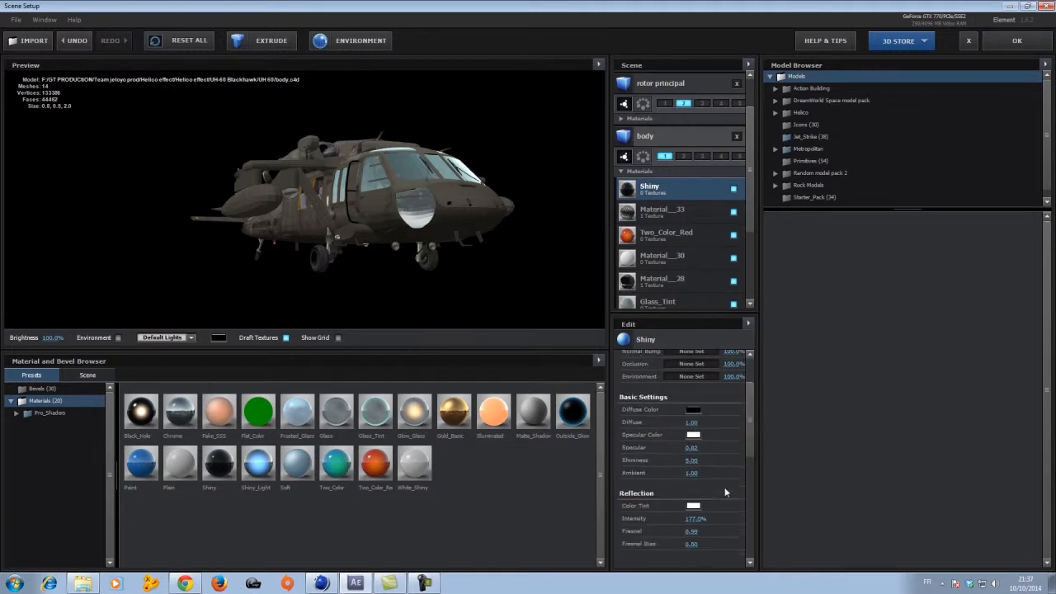
pyautogui.moveTo(682, 404); pyautogui.dragTo(594, 404)
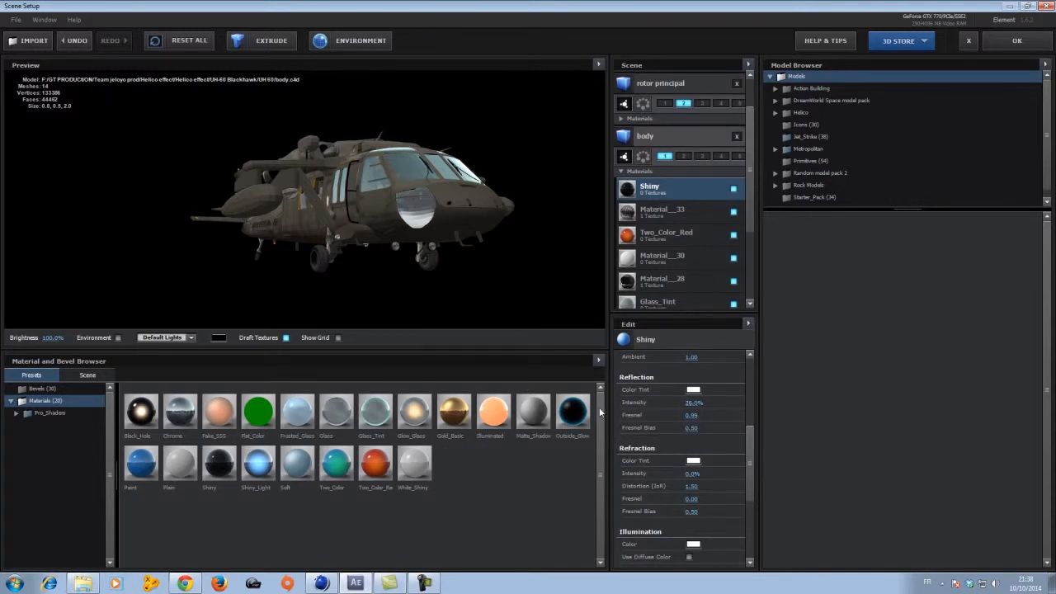
pyautogui.moveTo(431, 219); pyautogui.dragTo(328, 293)
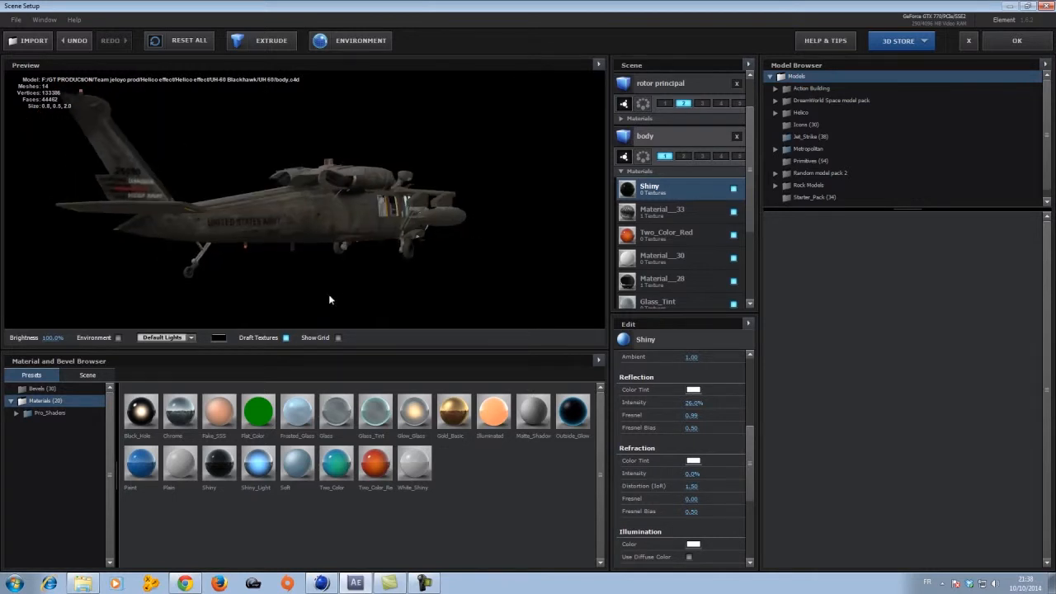
# Step: Turn off draft textures in the preview and inspect the textured helicopter body at full quality
pyautogui.click(287, 338)
pyautogui.moveTo(313, 234); pyautogui.dragTo(419, 236)
pyautogui.scroll(5, 405, 234)
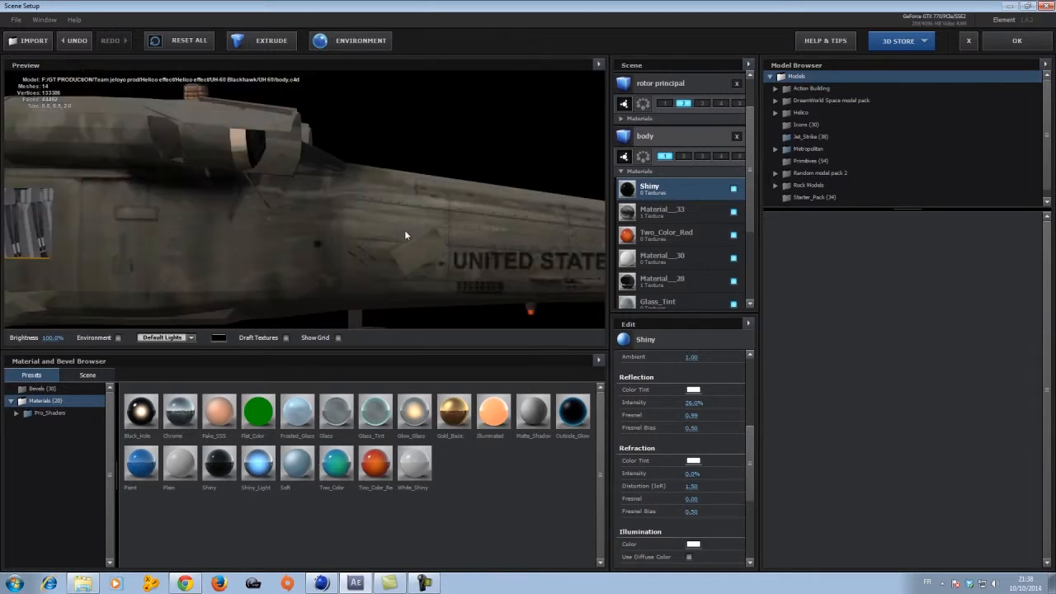
pyautogui.scroll(-6, 404, 229)
pyautogui.moveTo(300, 231); pyautogui.dragTo(341, 215)
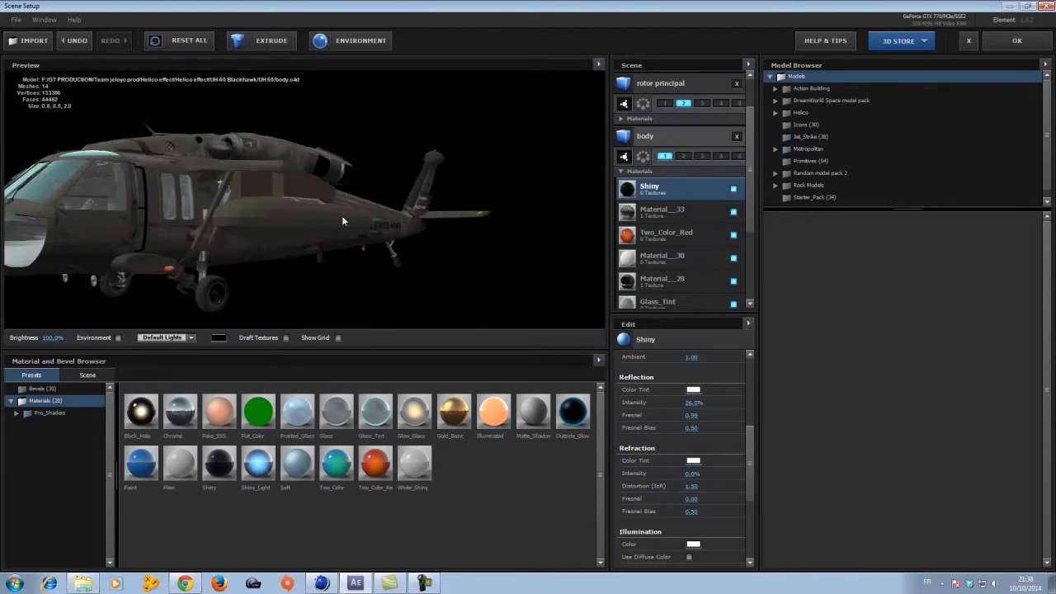
pyautogui.scroll(-3, 303, 222)
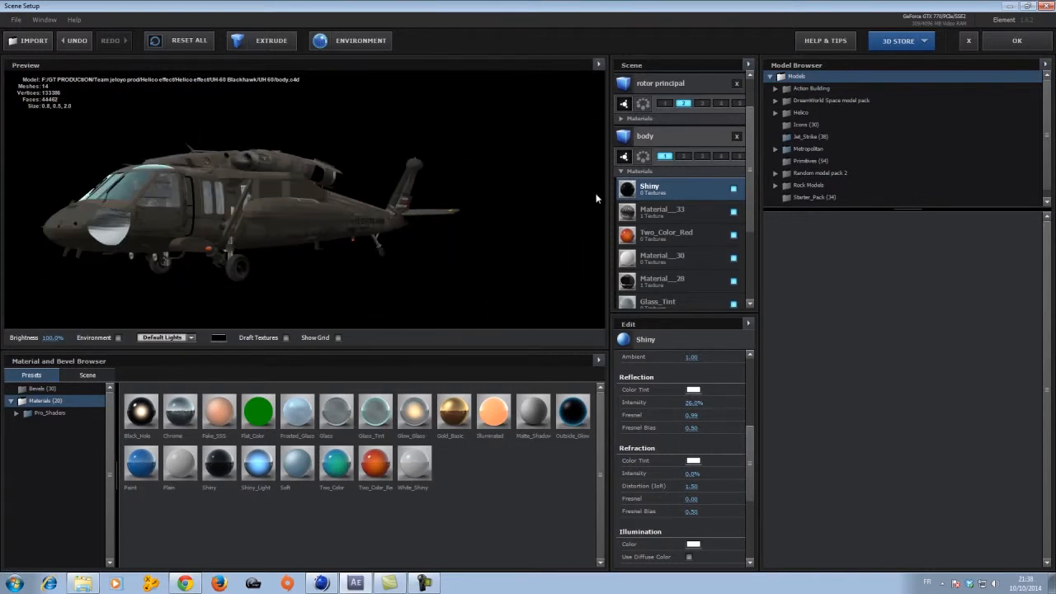
pyautogui.click(621, 172)
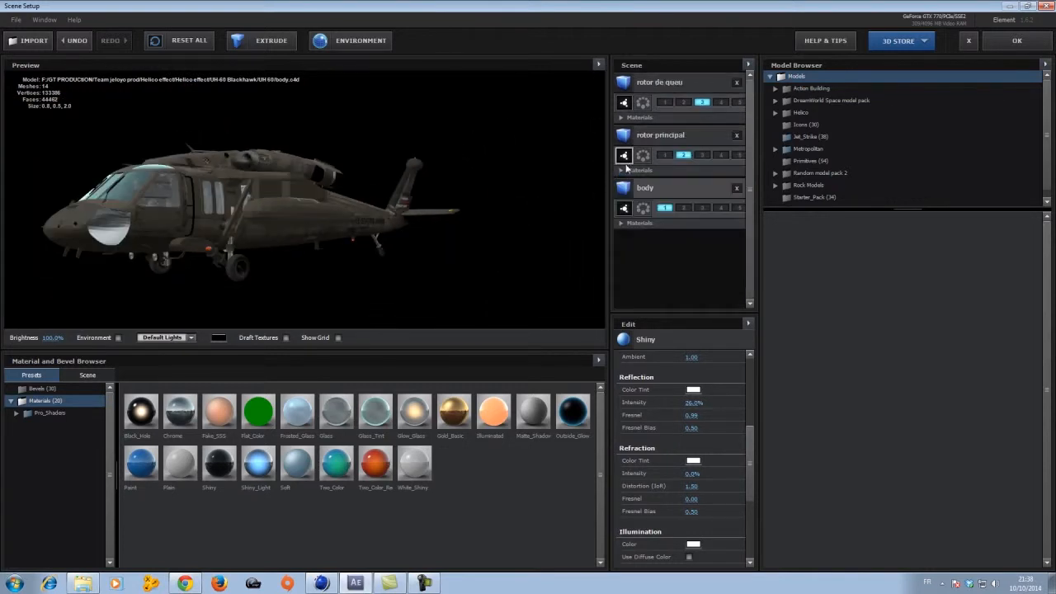
# Step: Apply the Shiny preset to Material__29 on the blades of rotor principal and set its reflection intensity to 12%
pyautogui.click(671, 137)
pyautogui.moveTo(326, 200); pyautogui.dragTo(322, 225)
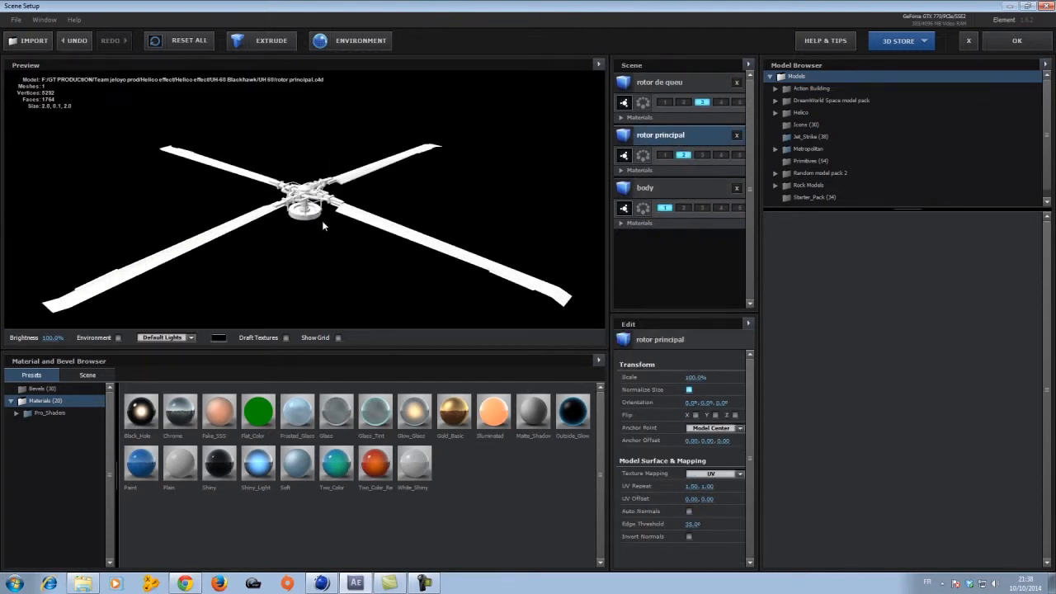
pyautogui.click(622, 170)
pyautogui.scroll(-1, 739, 250)
pyautogui.scroll(-3, 739, 249)
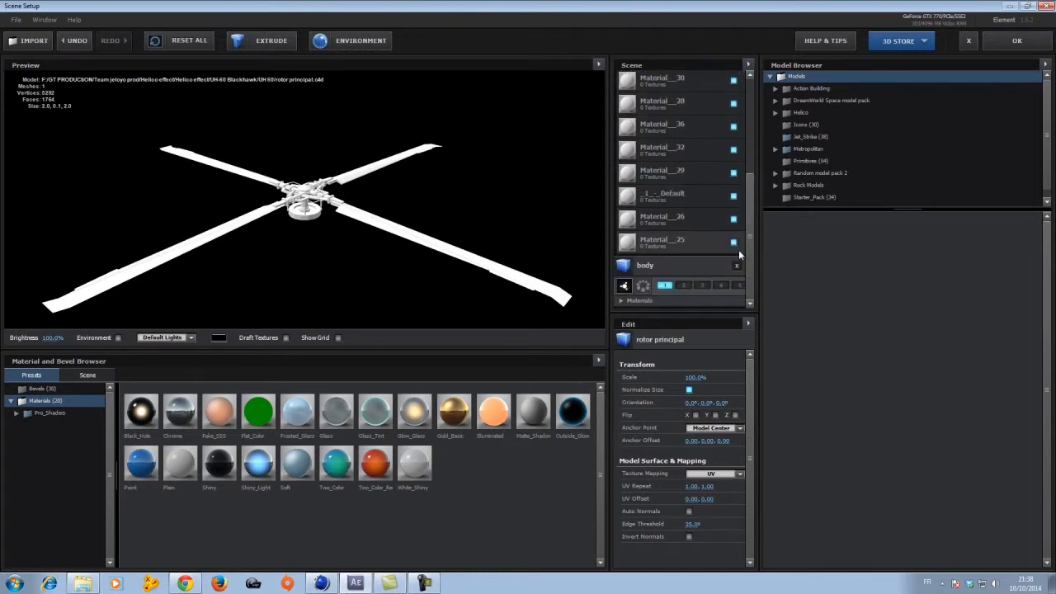
pyautogui.scroll(-1, 739, 249)
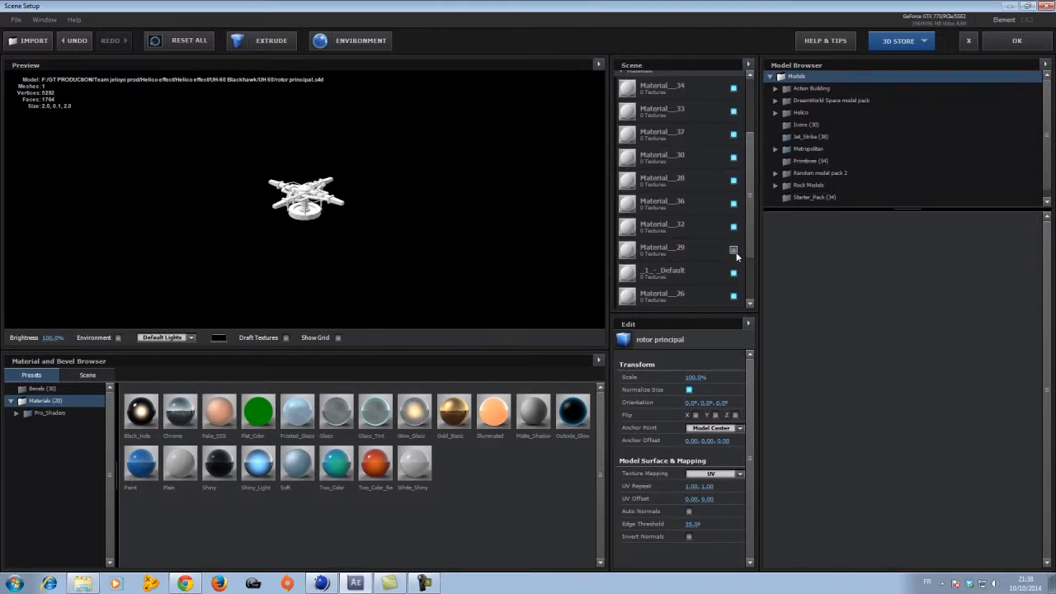
pyautogui.moveTo(217, 474); pyautogui.dragTo(677, 252)
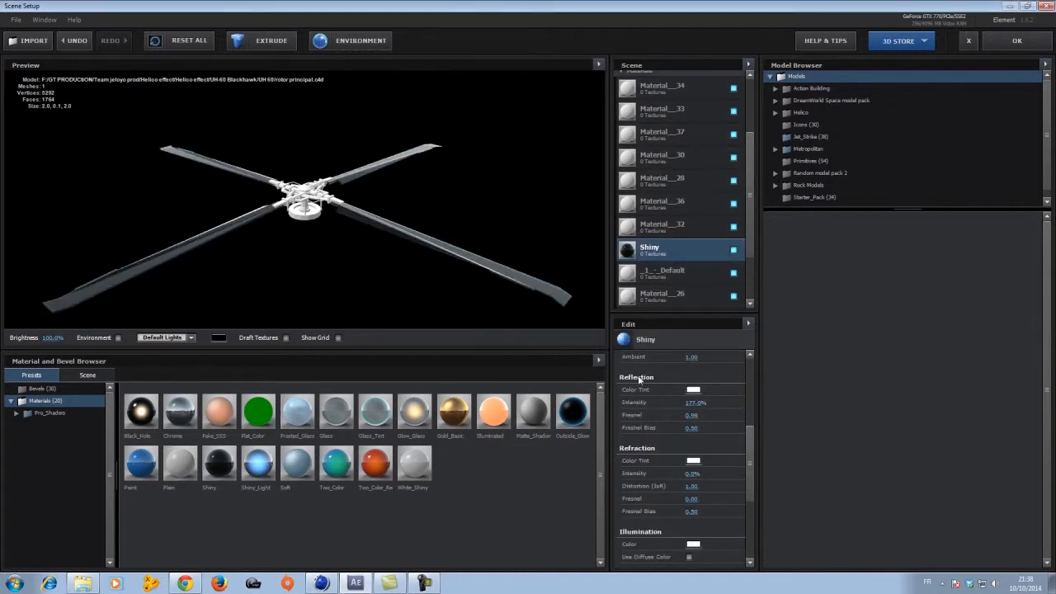
pyautogui.moveTo(682, 397); pyautogui.dragTo(597, 410)
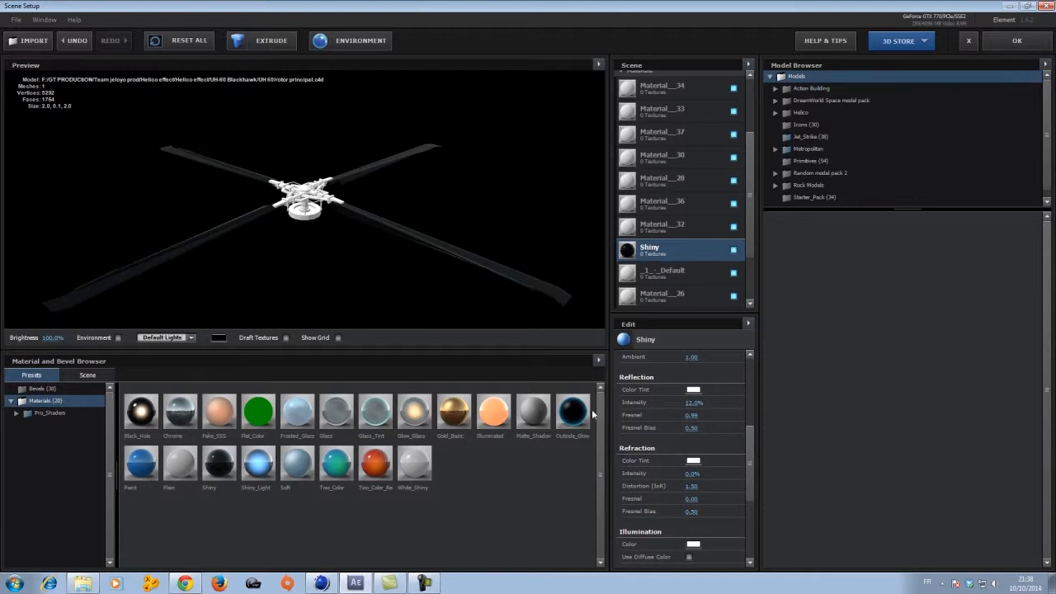
# Step: Apply the Chrome preset to Material__32 on the hub of rotor principal and set its reflection intensity to 21%
pyautogui.click(704, 227)
pyautogui.click(734, 227)
pyautogui.click(733, 228)
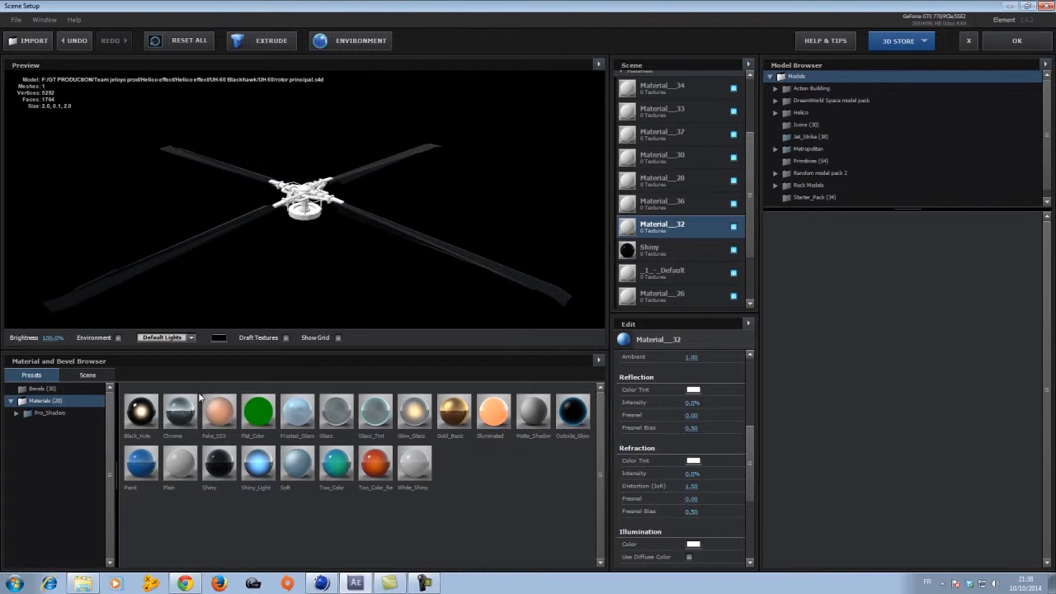
pyautogui.moveTo(188, 413); pyautogui.dragTo(694, 233)
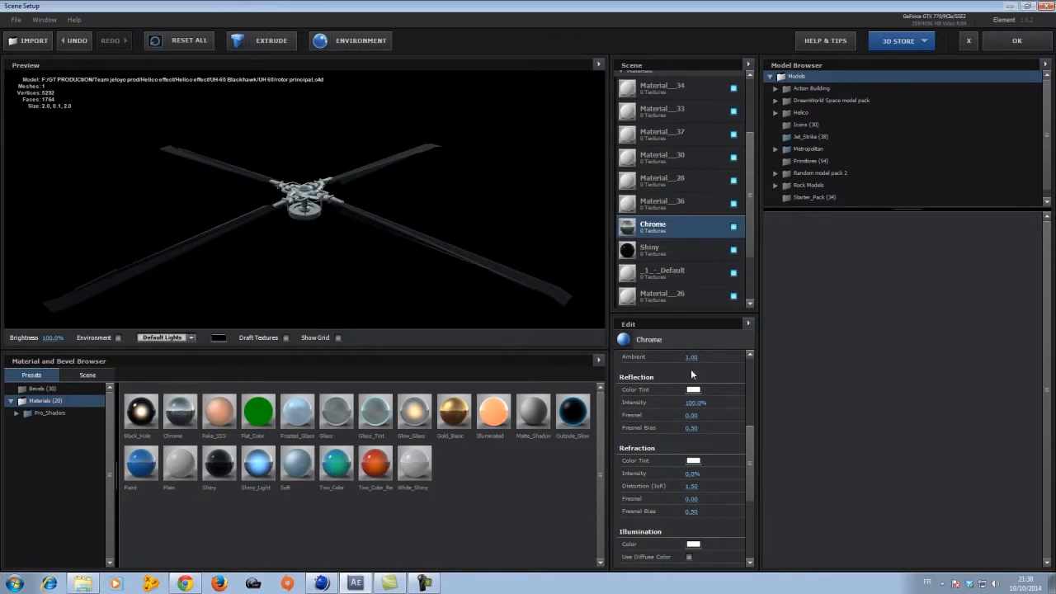
pyautogui.moveTo(695, 402); pyautogui.dragTo(644, 400)
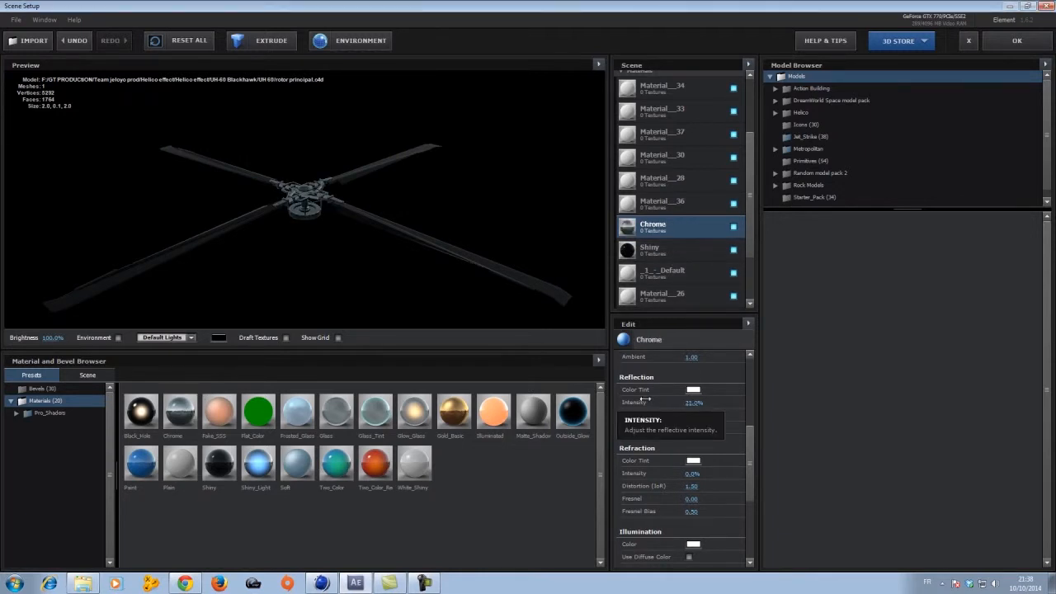
pyautogui.moveTo(345, 220); pyautogui.dragTo(521, 226)
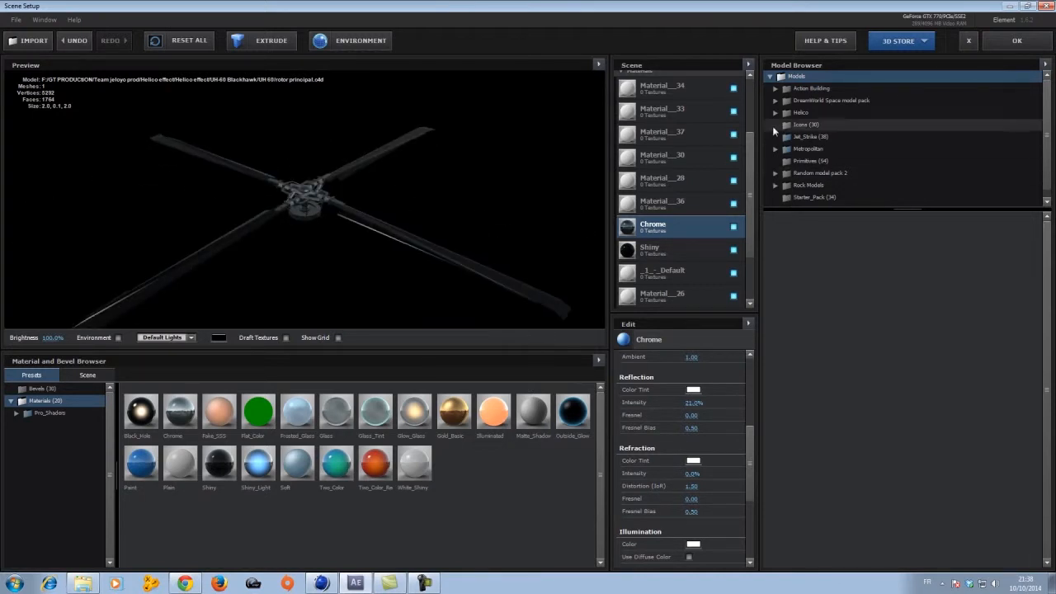
pyautogui.scroll(3, 665, 72)
pyautogui.click(622, 171)
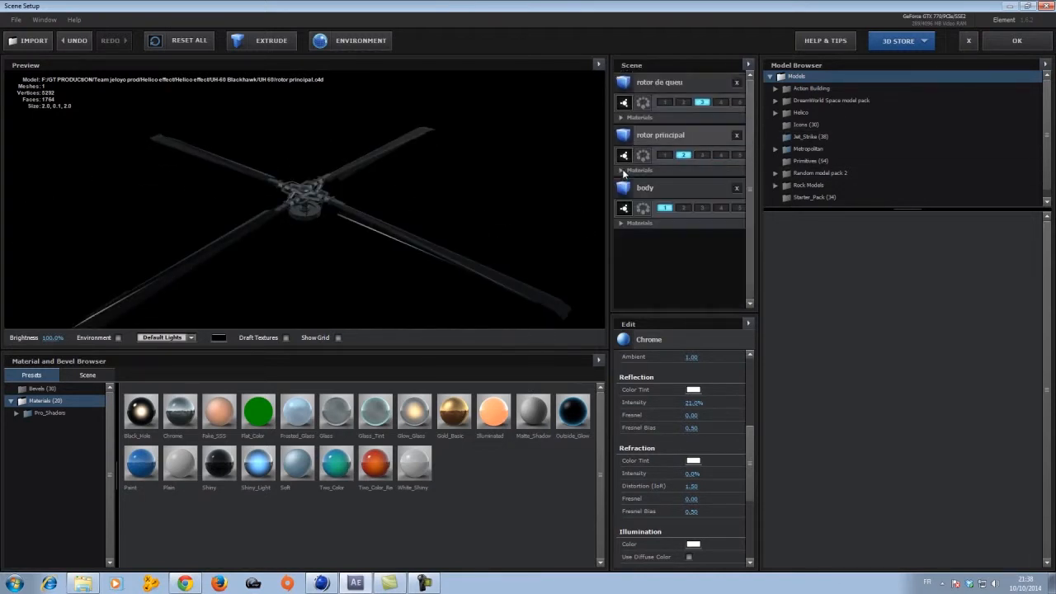
# Step: Apply the Shiny preset to the tail rotor, rotor de queu, and set its reflection intensity to 27%
pyautogui.click(648, 86)
pyautogui.moveTo(466, 149); pyautogui.dragTo(402, 170)
pyautogui.moveTo(280, 219); pyautogui.dragTo(269, 284)
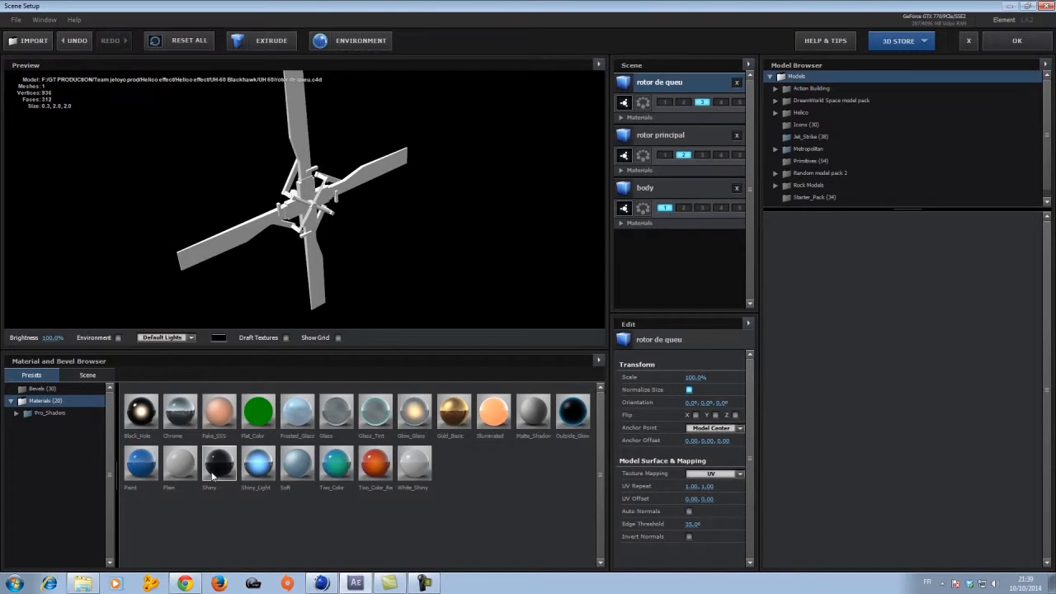
pyautogui.click(621, 117)
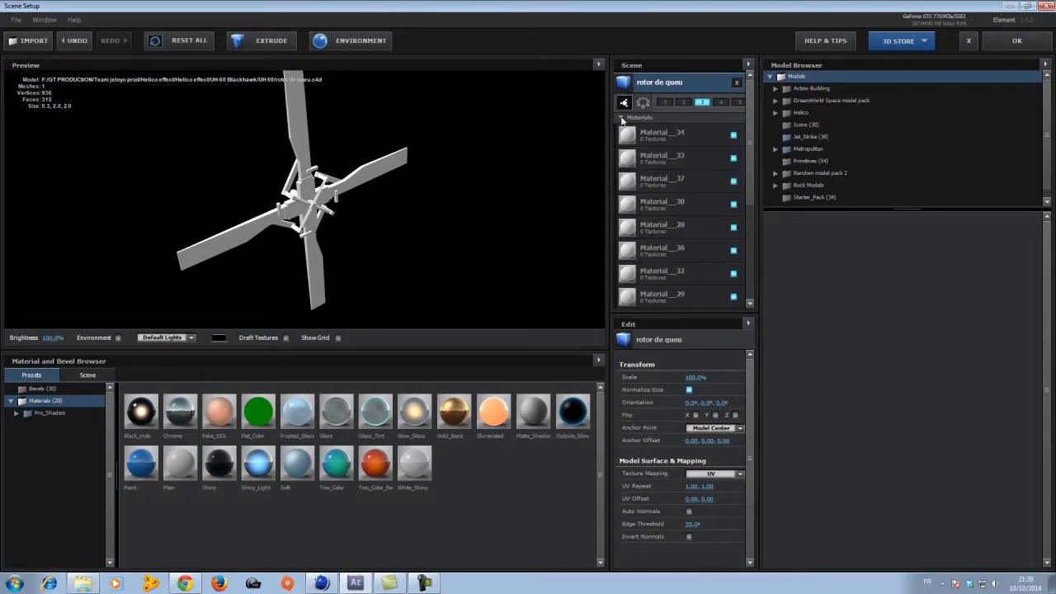
pyautogui.moveTo(306, 206); pyautogui.dragTo(289, 221)
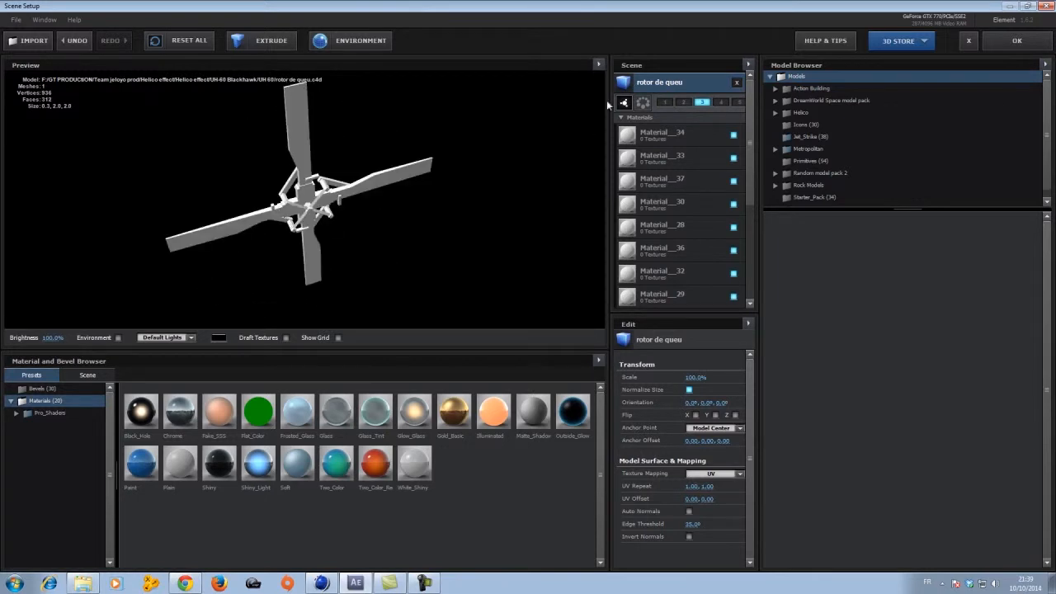
pyautogui.click(621, 118)
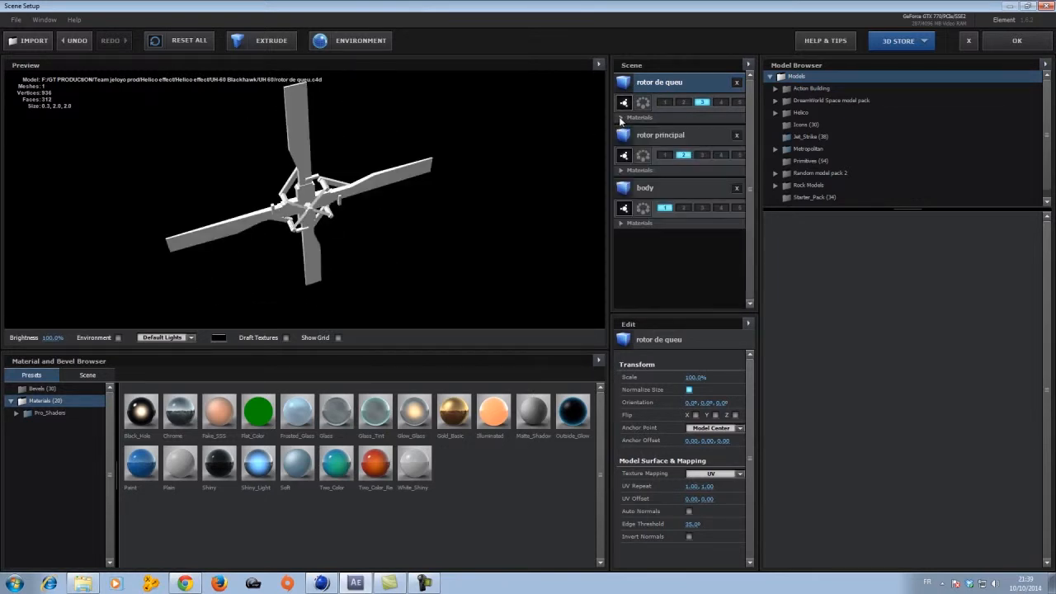
pyautogui.moveTo(320, 190); pyautogui.dragTo(384, 157)
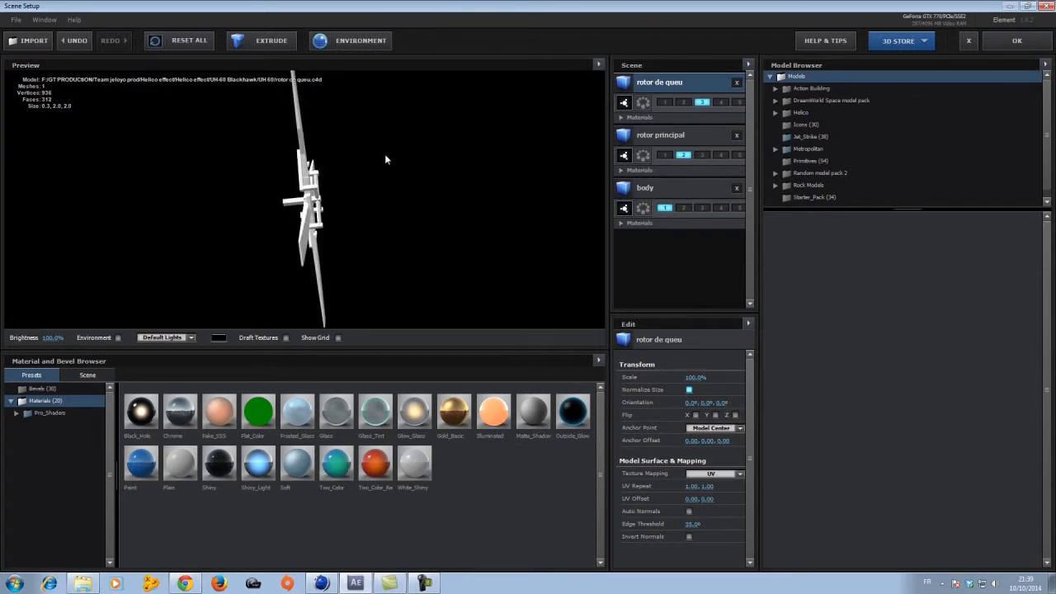
pyautogui.moveTo(219, 464); pyautogui.dragTo(309, 228)
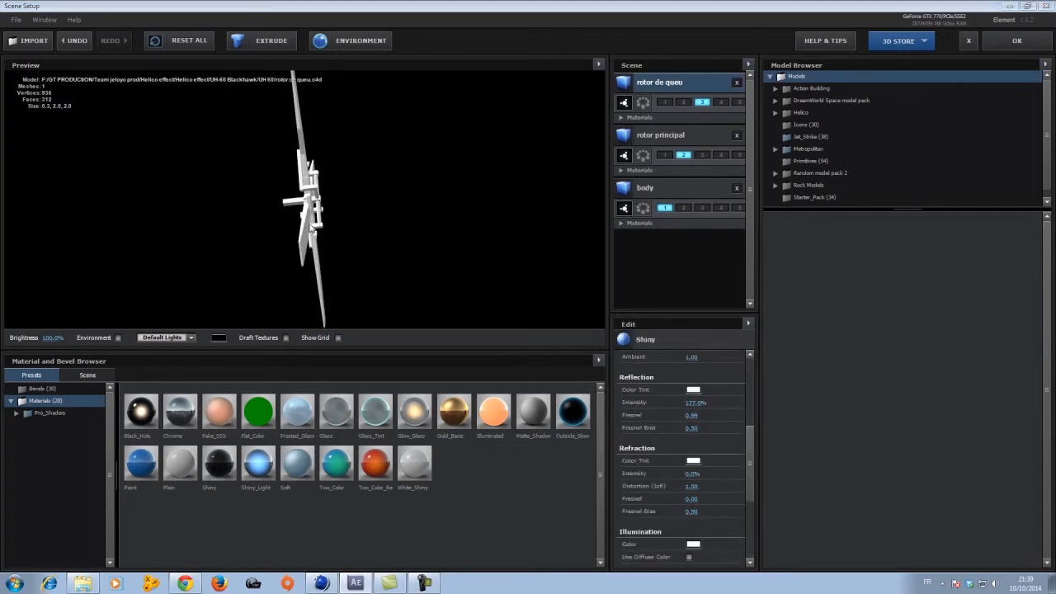
pyautogui.moveTo(696, 403); pyautogui.dragTo(611, 401)
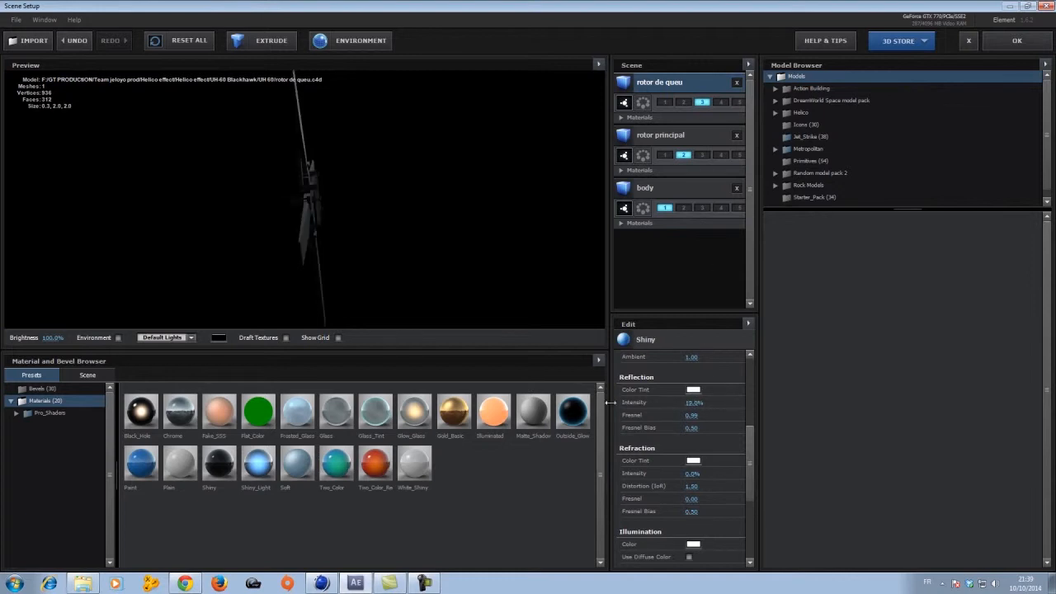
pyautogui.moveTo(241, 217)
pyautogui.mouseDown()
pyautogui.moveTo(251, 223)
pyautogui.moveTo(217, 218)
pyautogui.moveTo(222, 208)
pyautogui.moveTo(375, 213)
pyautogui.moveTo(573, 193)
pyautogui.moveTo(252, 205)
pyautogui.mouseUp()
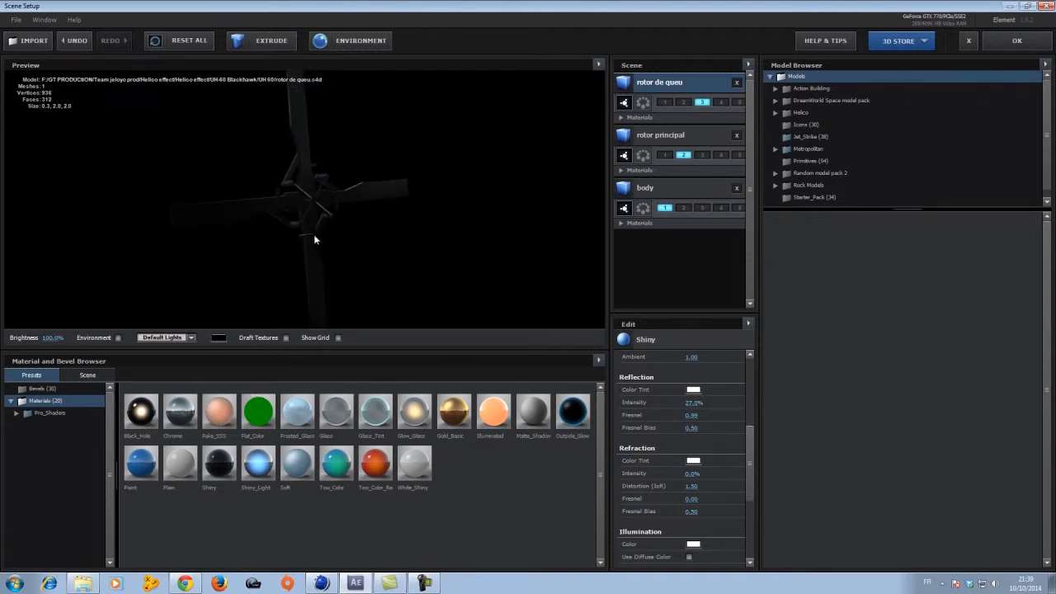
# Step: Display the body model from the front with the environment enabled in the preview
pyautogui.click(683, 181)
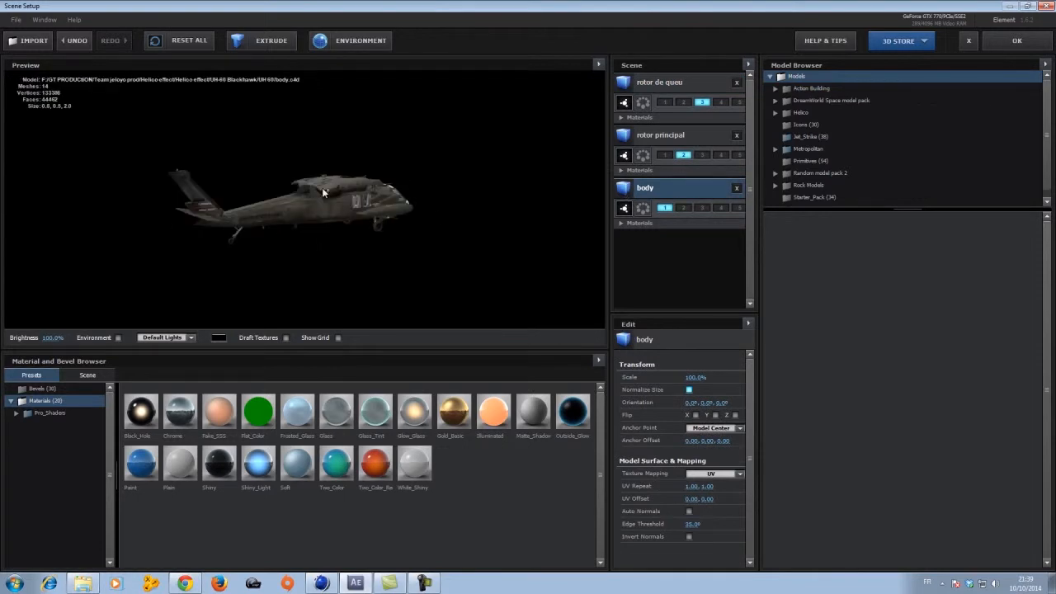
pyautogui.moveTo(307, 194); pyautogui.dragTo(351, 216)
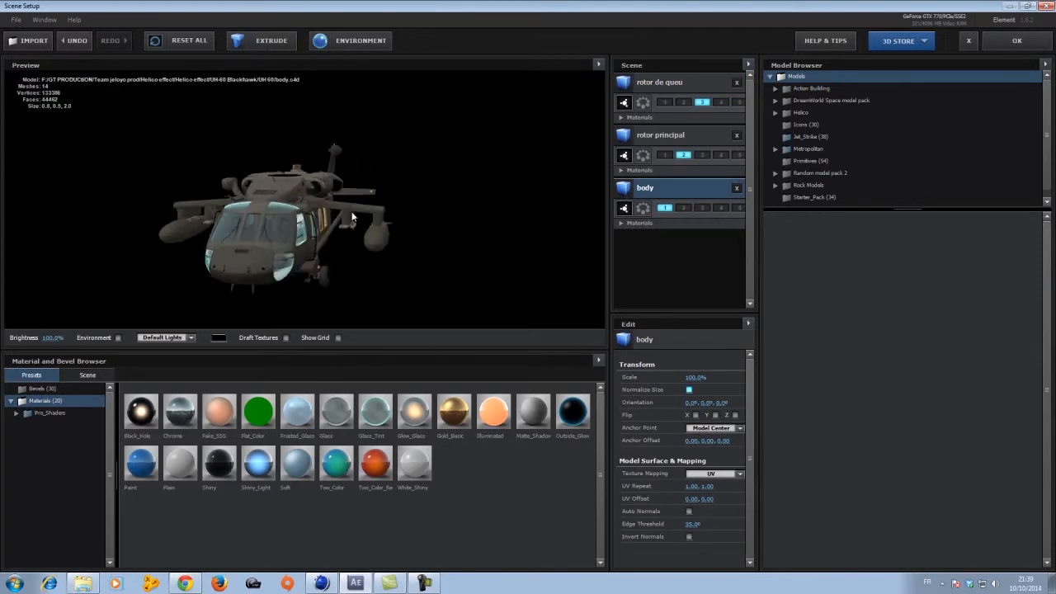
pyautogui.click(118, 338)
pyautogui.click(118, 338)
pyautogui.click(118, 338)
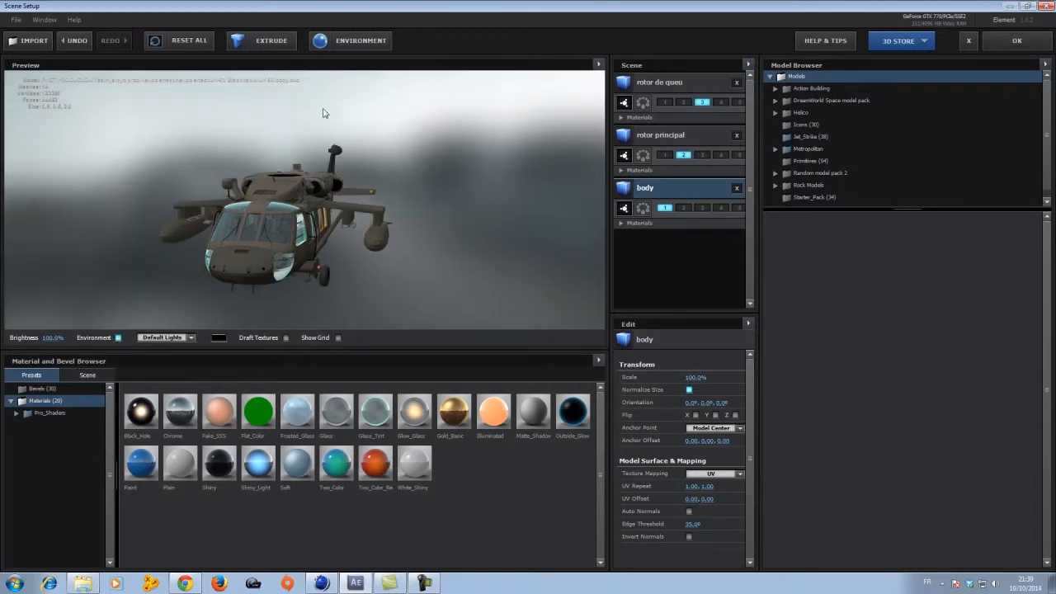
# Step: Load Town_blurred.png from the VideoCopilot Environment folder as the scene's environment texture
pyautogui.click(360, 41)
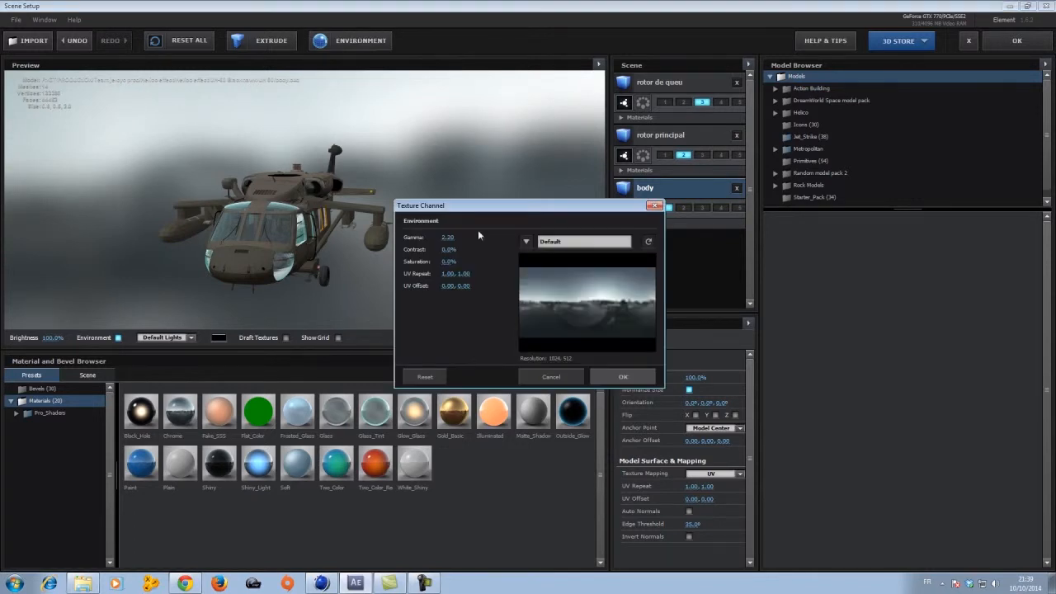
pyautogui.click(581, 248)
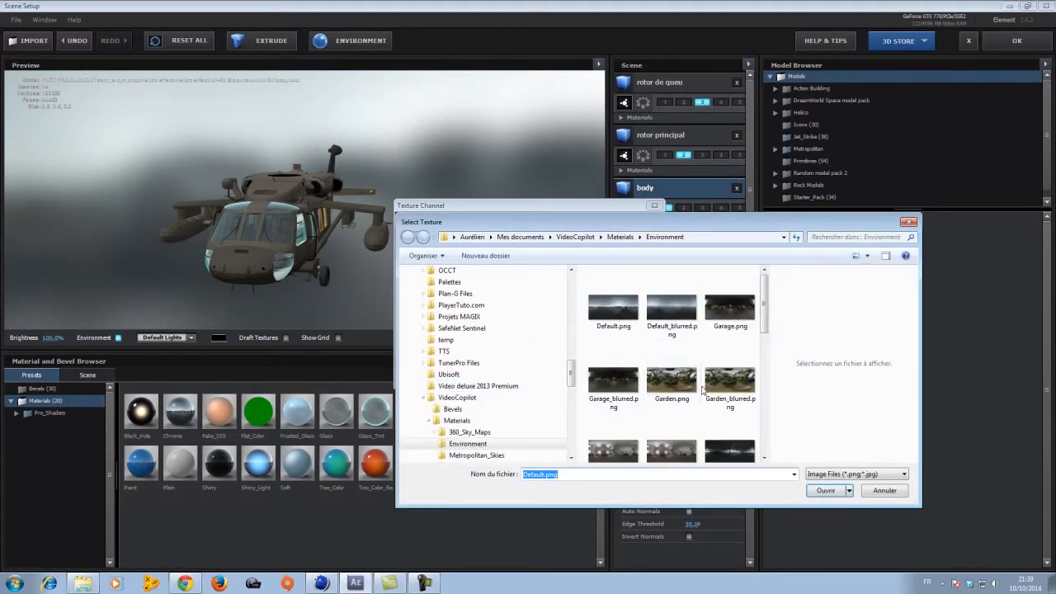
pyautogui.moveTo(767, 311); pyautogui.dragTo(765, 438)
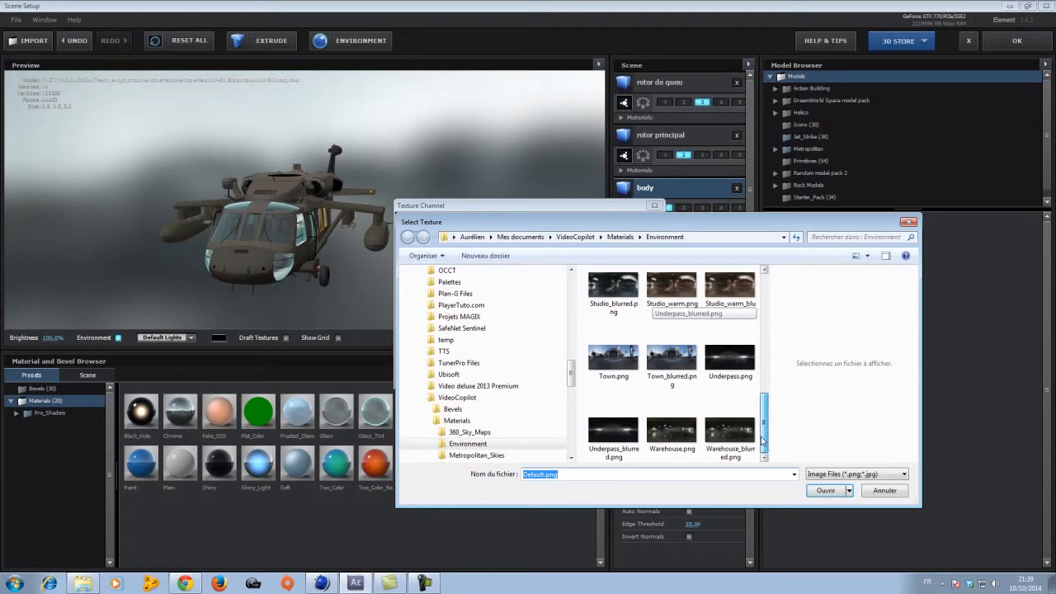
pyautogui.click(670, 354)
pyautogui.click(827, 491)
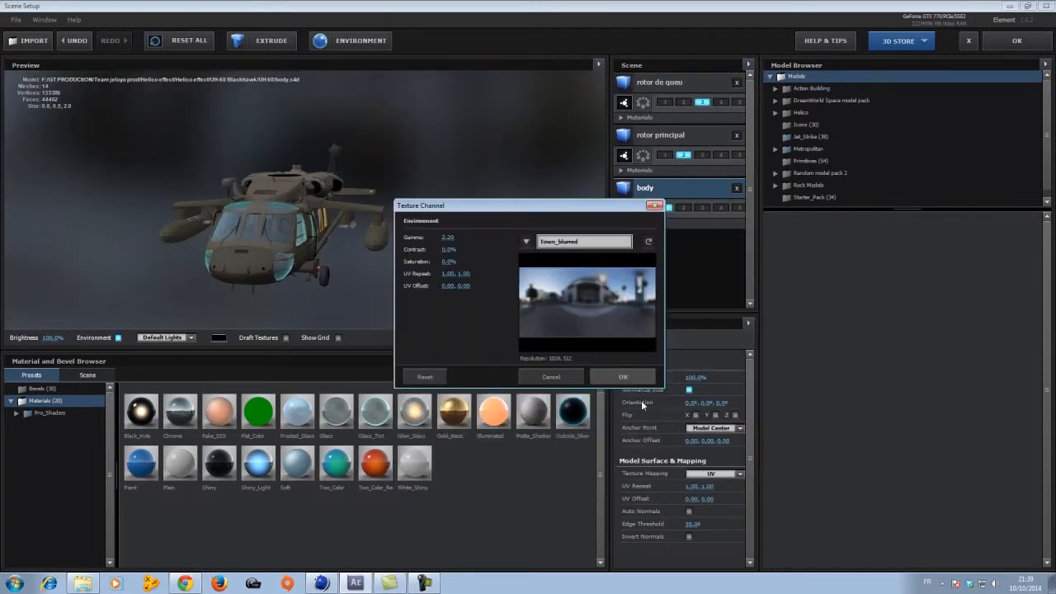
pyautogui.click(623, 377)
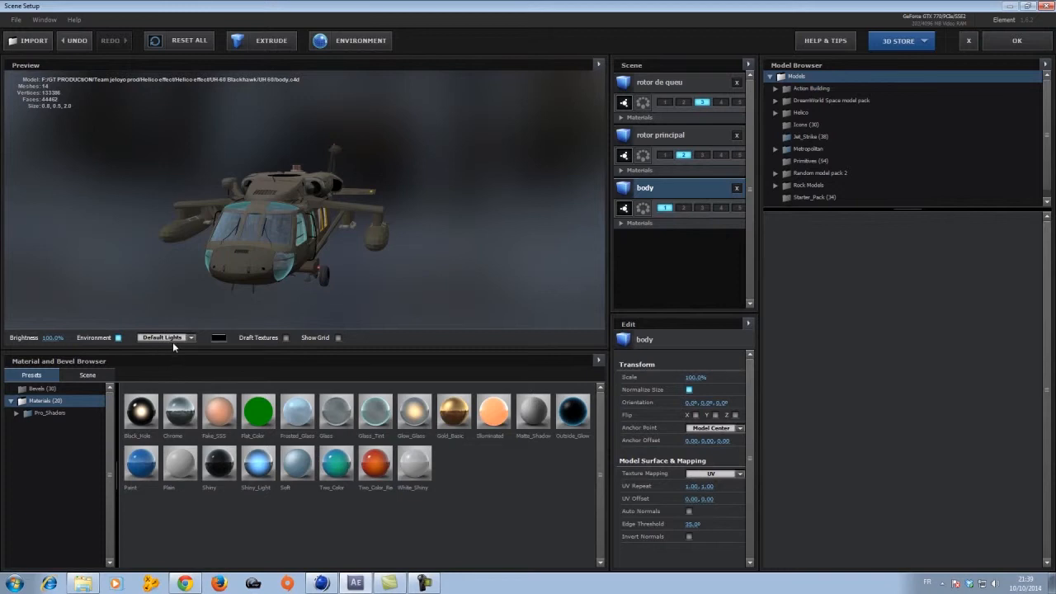
# Step: Compare the Cinema and Stylized lighting presets in the body preview and return to Default Lights
pyautogui.click(172, 340)
pyautogui.click(168, 364)
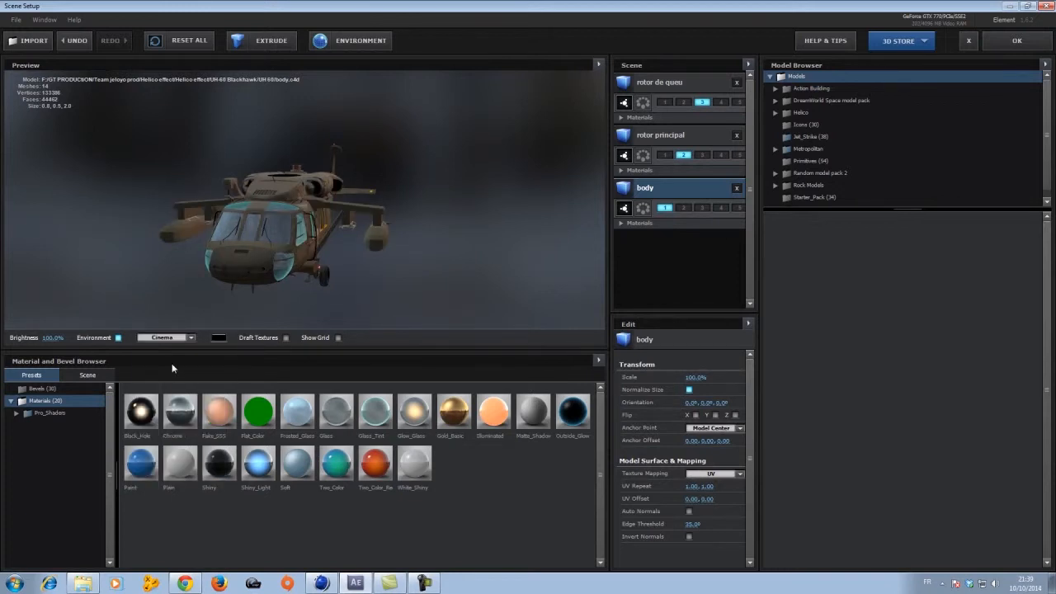
pyautogui.moveTo(235, 277)
pyautogui.mouseDown()
pyautogui.moveTo(320, 285)
pyautogui.moveTo(385, 273)
pyautogui.moveTo(283, 288)
pyautogui.moveTo(198, 270)
pyautogui.moveTo(264, 271)
pyautogui.moveTo(237, 271)
pyautogui.mouseUp()
pyautogui.click(177, 331)
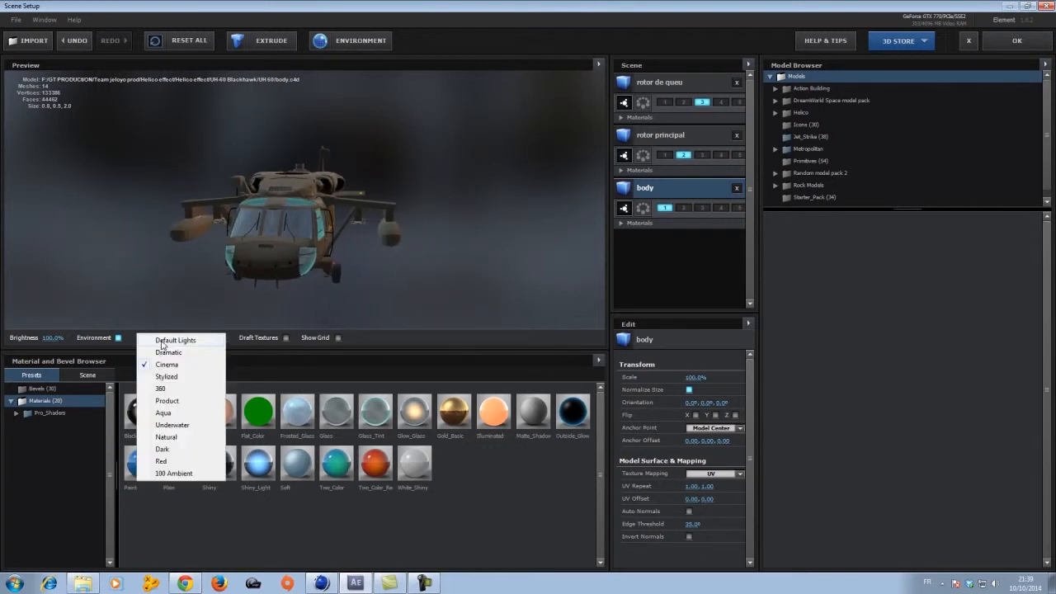
pyautogui.click(163, 378)
pyautogui.click(173, 337)
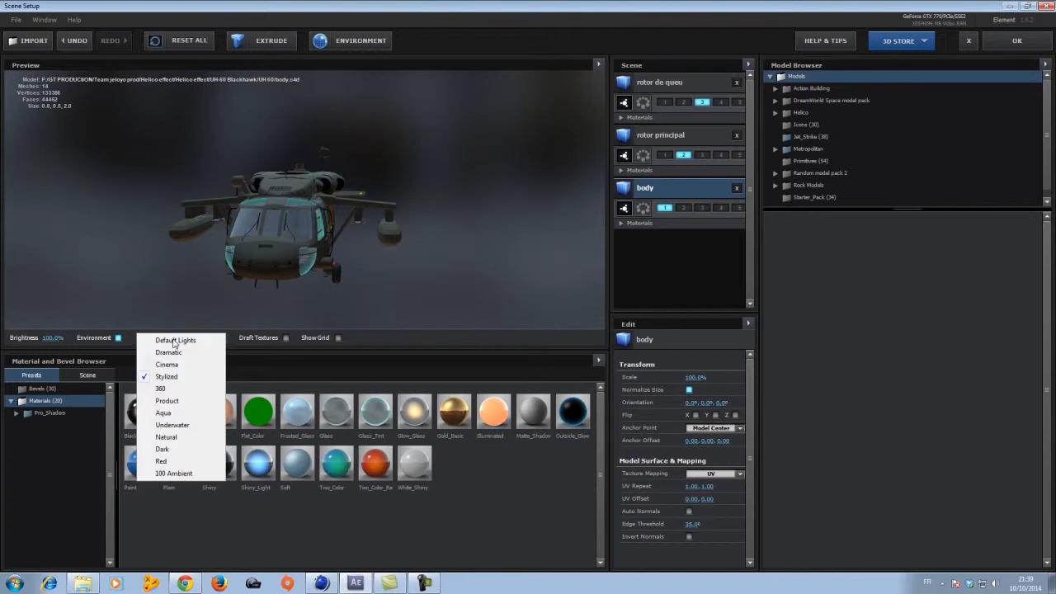
pyautogui.click(168, 455)
pyautogui.click(142, 337)
pyautogui.click(172, 341)
# Step: Check the body from the front side and accept the scene setup to return to the composition
pyautogui.moveTo(310, 224); pyautogui.dragTo(282, 228)
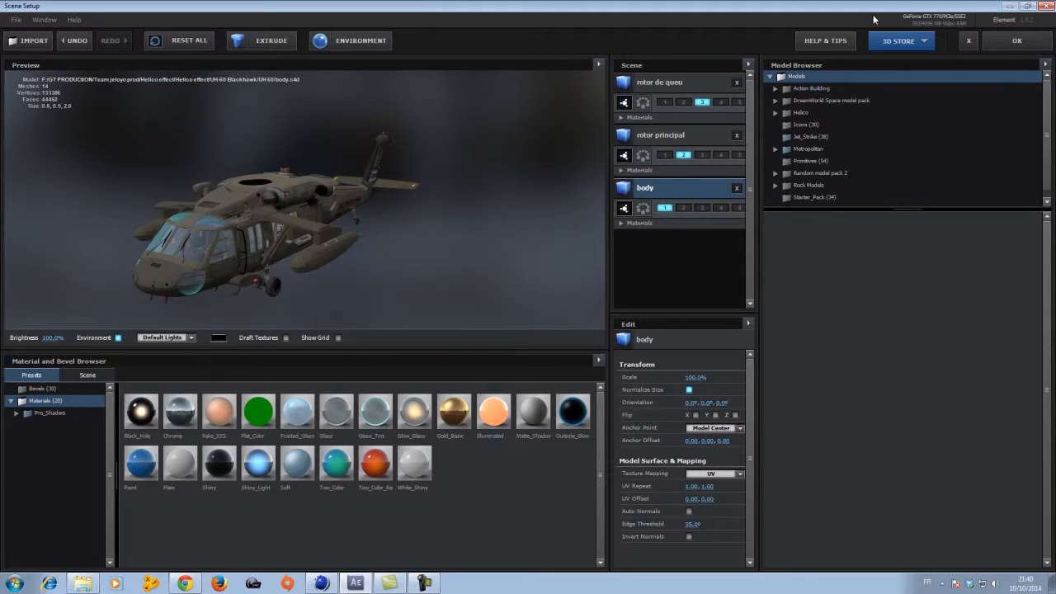
pyautogui.click(991, 43)
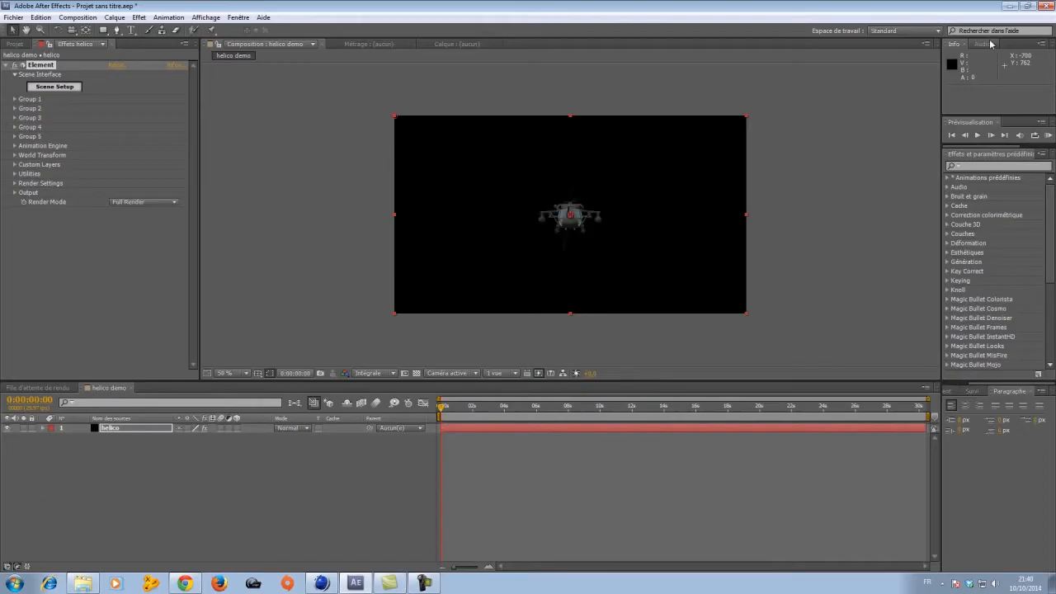
# Step: Add a two-node camera with its default settings to the helico demo composition
pyautogui.press(',')
pyautogui.click(226, 373)
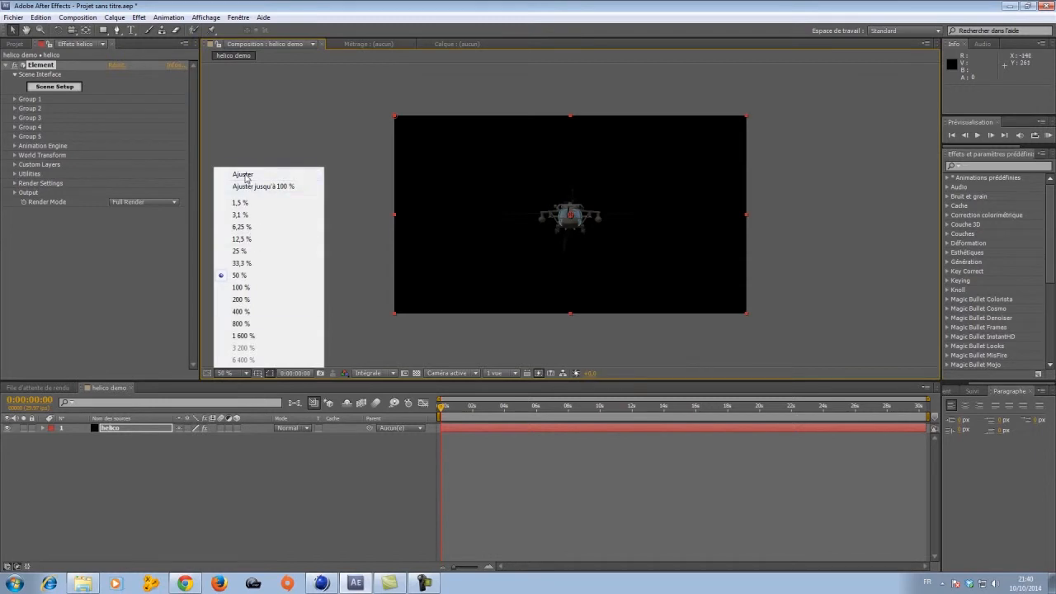
pyautogui.click(240, 110)
pyautogui.click(115, 18)
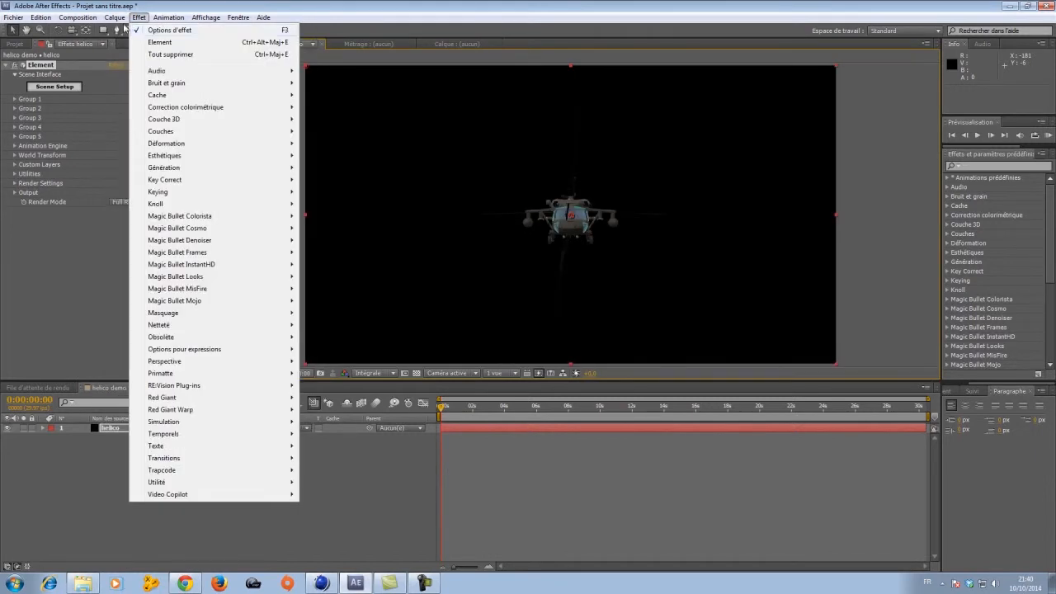
pyautogui.moveTo(122, 33)
pyautogui.click(346, 66)
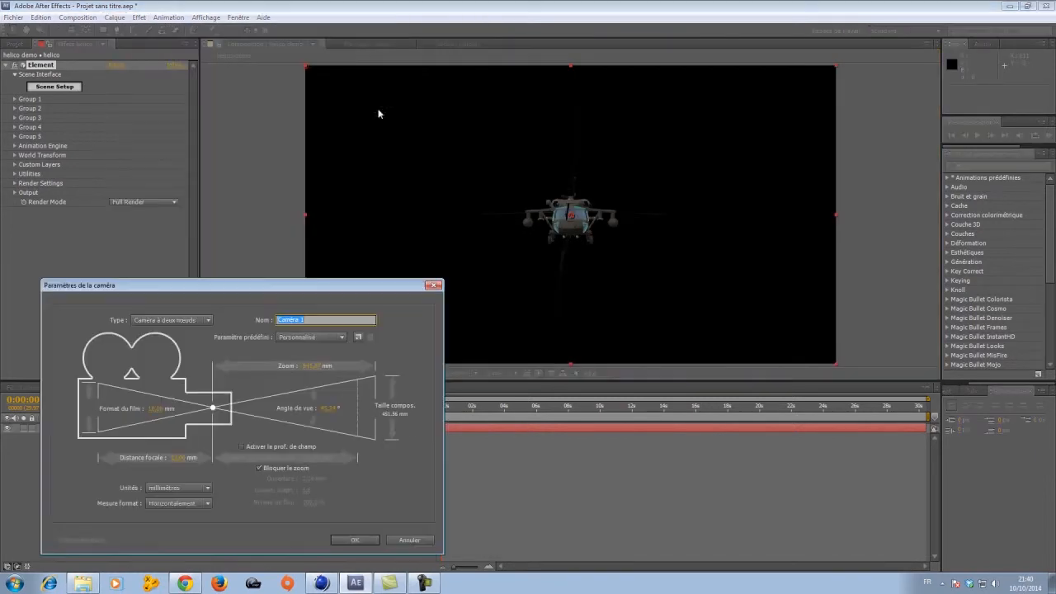
pyautogui.click(351, 539)
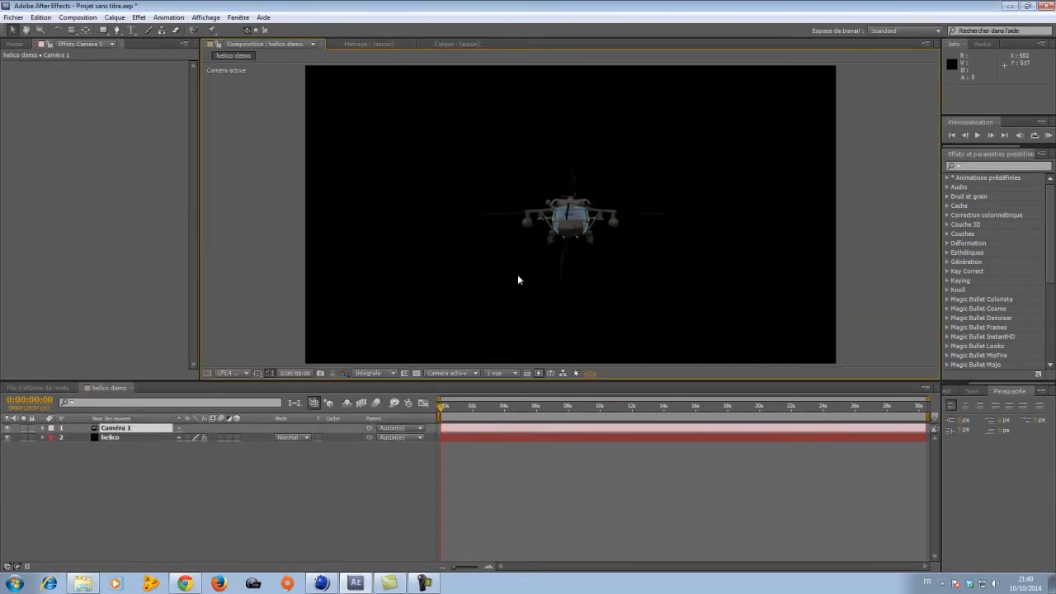
# Step: Orbit the camera around the helicopter to a side view with the nose facing left
pyautogui.press('c')
pyautogui.moveTo(571, 217); pyautogui.dragTo(424, 224)
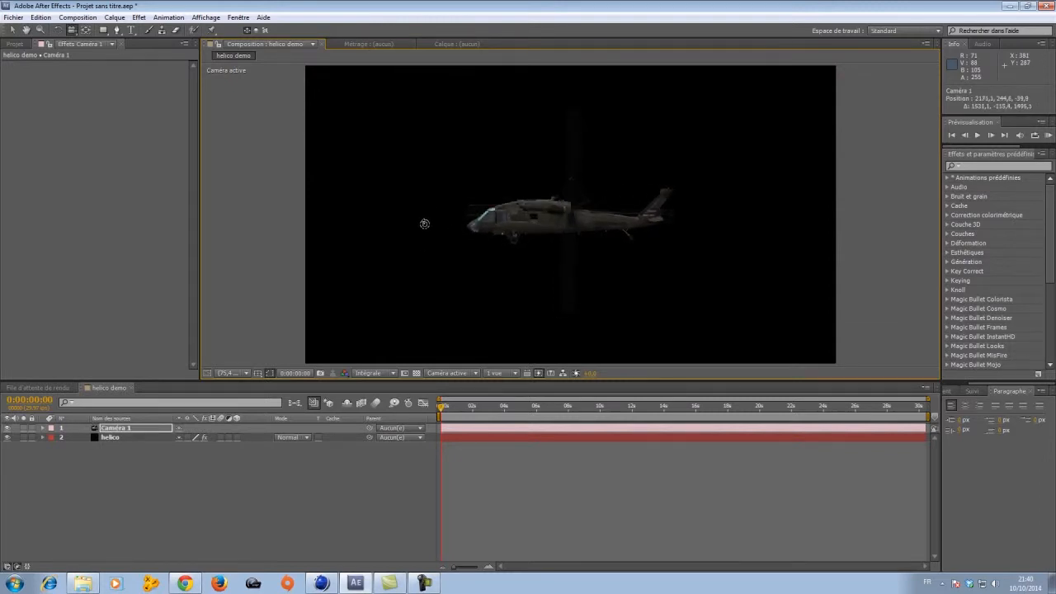
pyautogui.press('v')
# Step: Create a group null for Element's Group 1 on the helico layer and rename it body
pyautogui.click(110, 437)
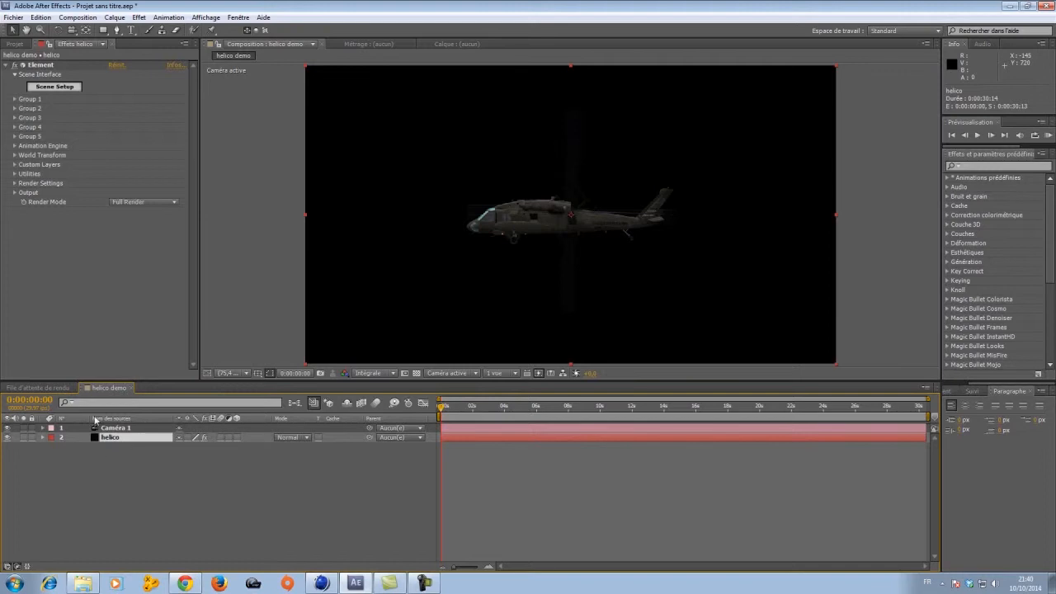
pyautogui.click(15, 100)
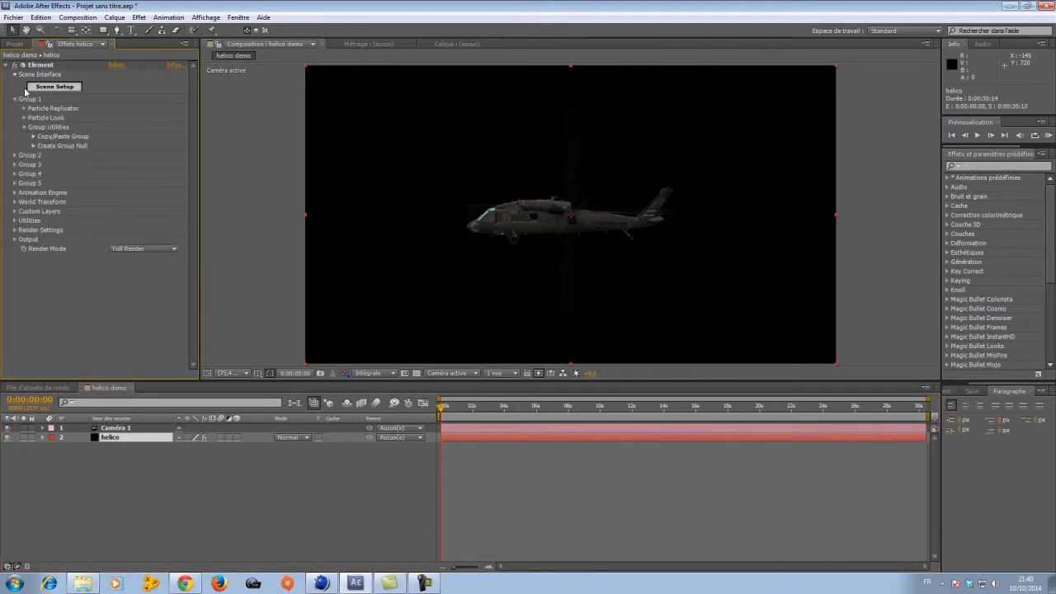
pyautogui.click(34, 146)
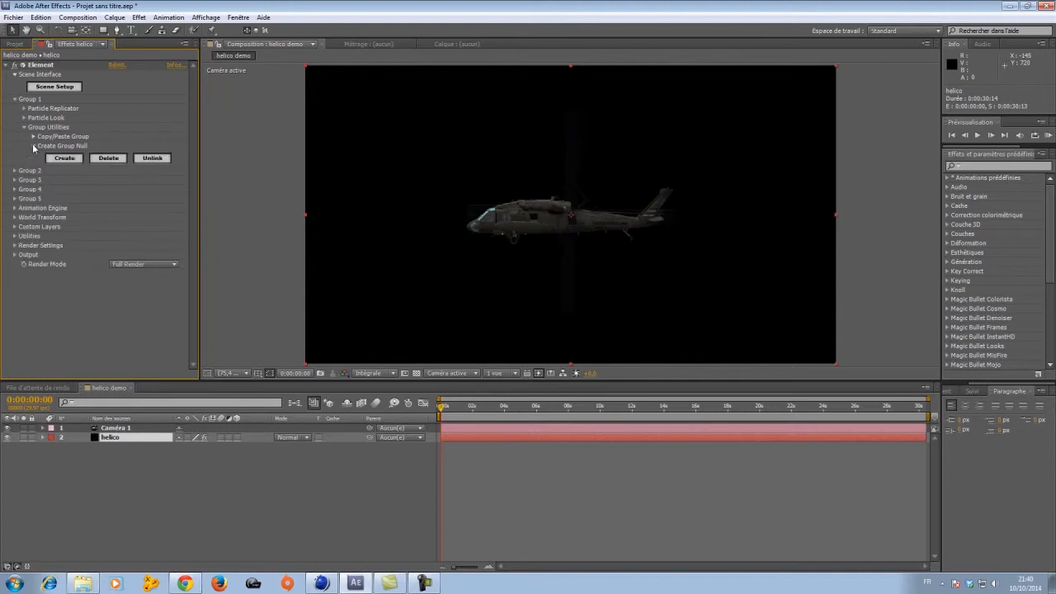
pyautogui.click(34, 147)
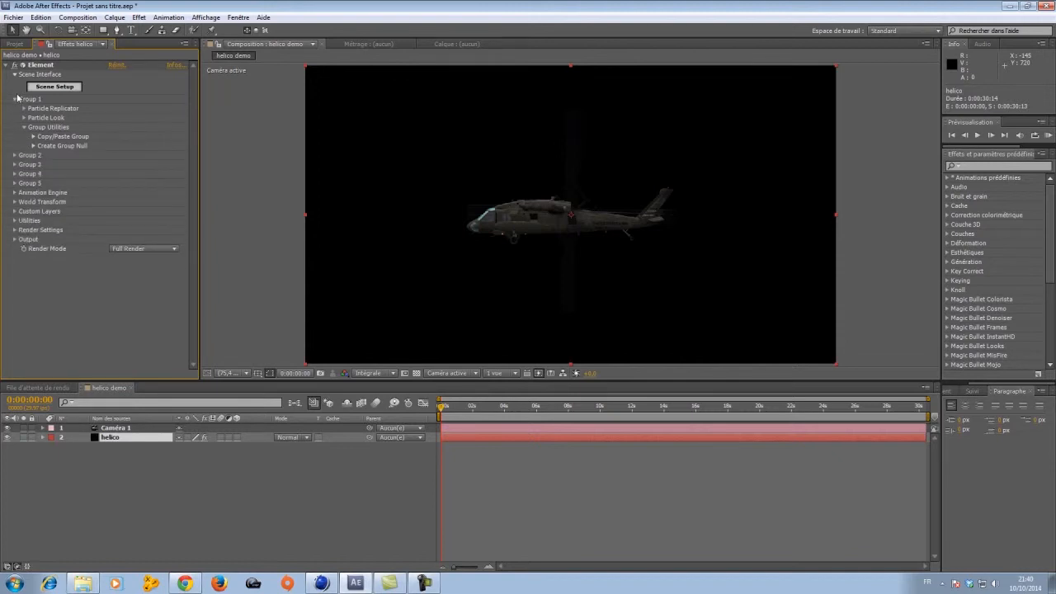
pyautogui.click(34, 146)
pyautogui.click(59, 159)
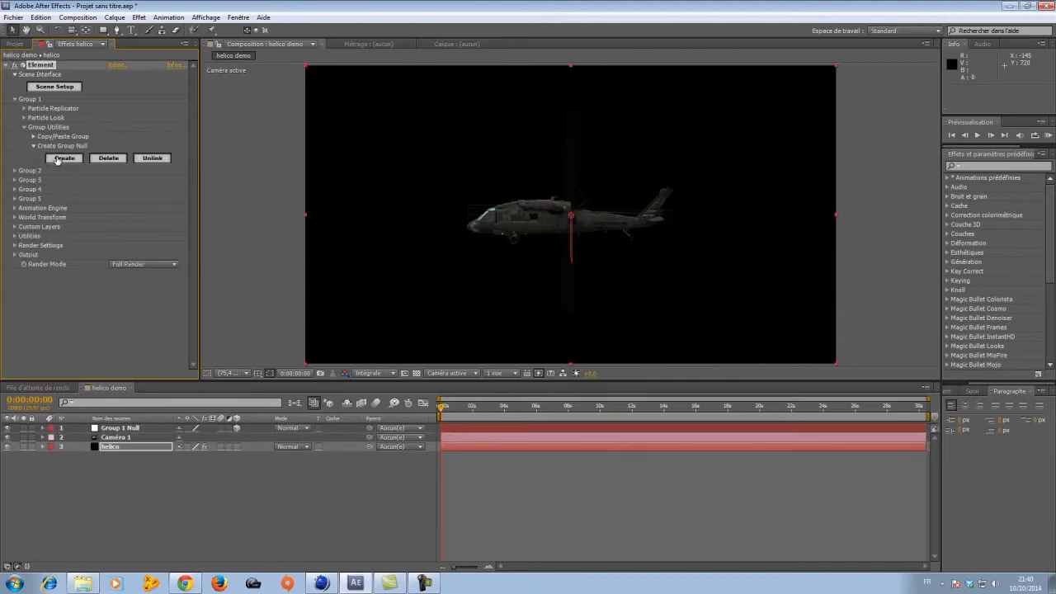
pyautogui.rightClick(136, 429)
pyautogui.click(162, 422)
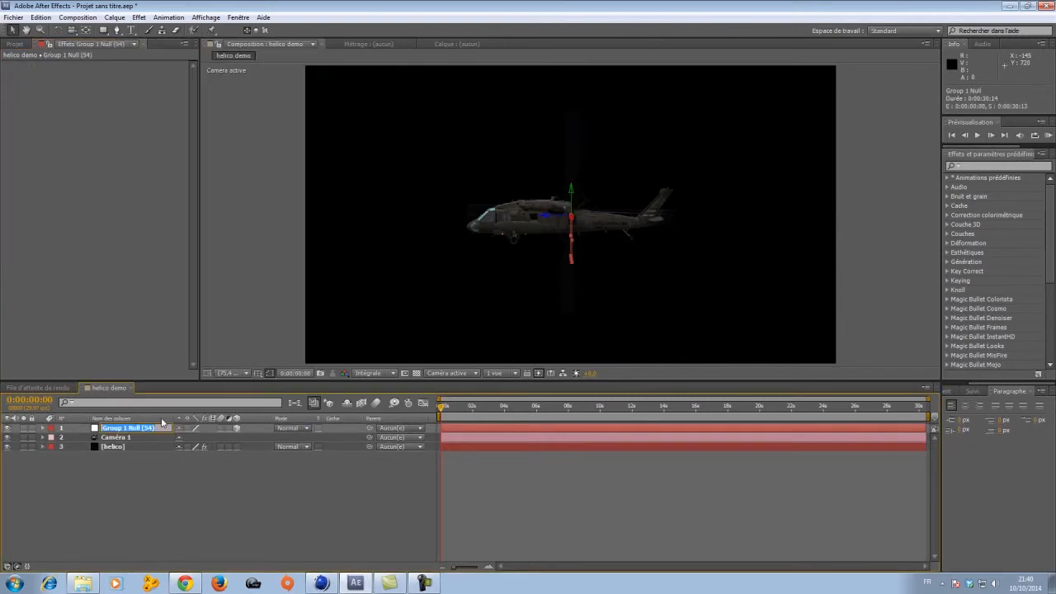
pyautogui.write('hi')
pyautogui.press('Return')
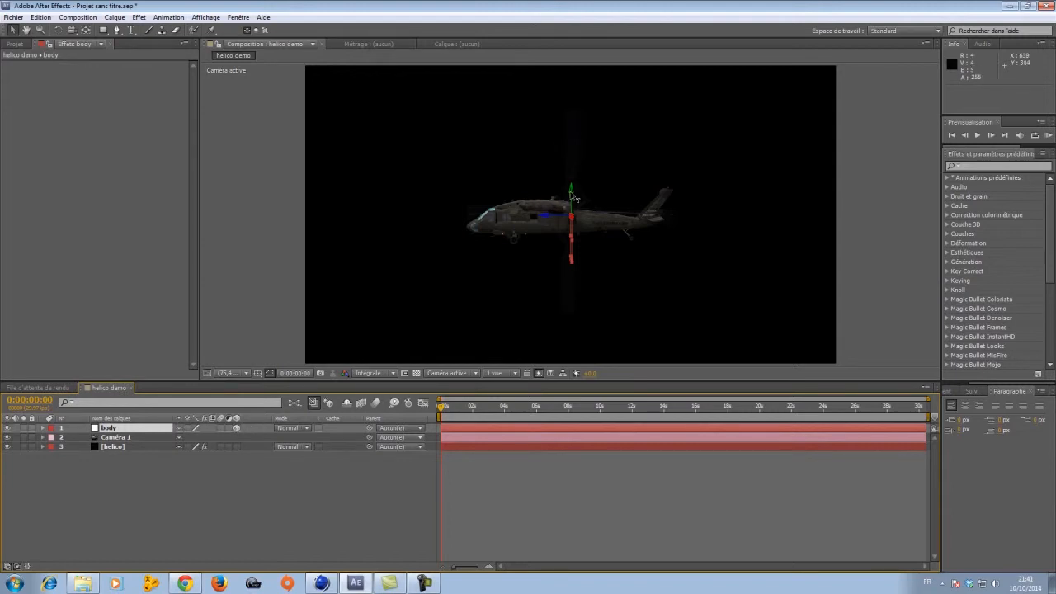
# Step: Try moving the body null along its vertical axis and undo the move
pyautogui.moveTo(575, 196); pyautogui.dragTo(576, 147)
pyautogui.moveTo(571, 190)
pyautogui.mouseDown()
pyautogui.moveTo(571, 273)
pyautogui.moveTo(575, 205)
pyautogui.mouseUp()
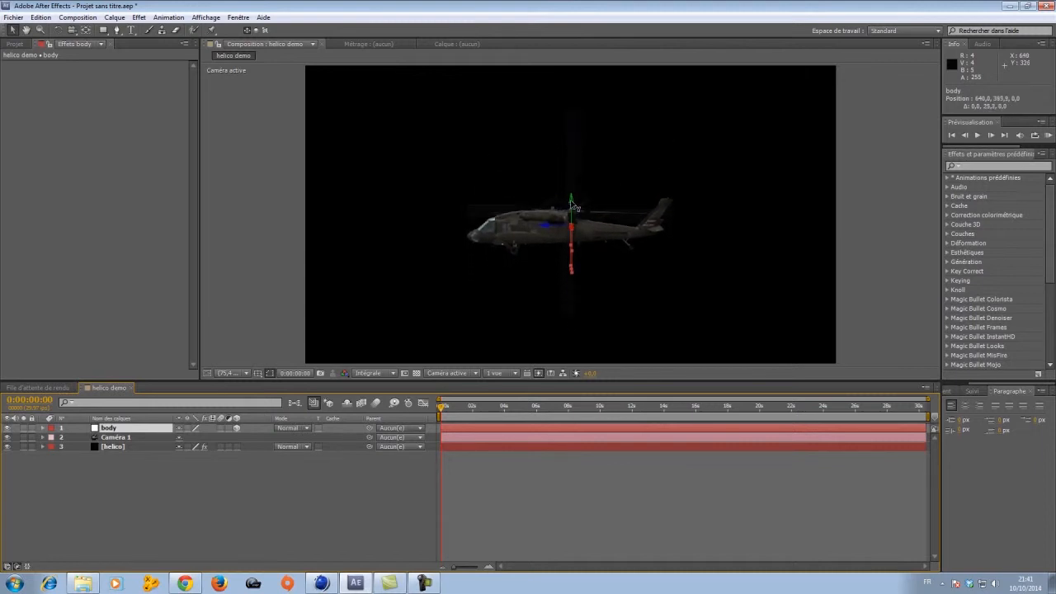
pyautogui.click(41, 17)
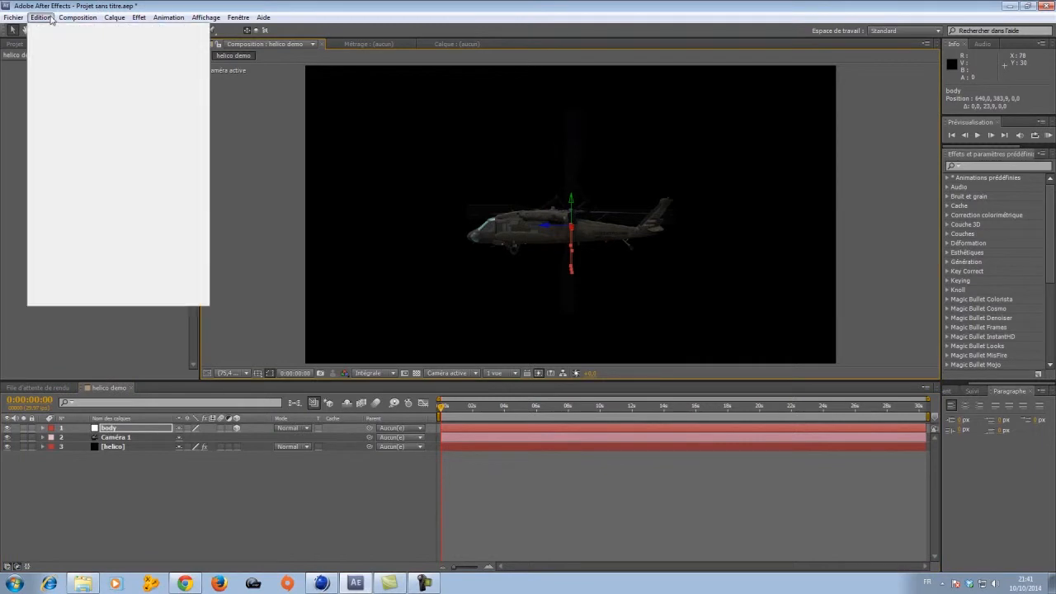
pyautogui.click(55, 30)
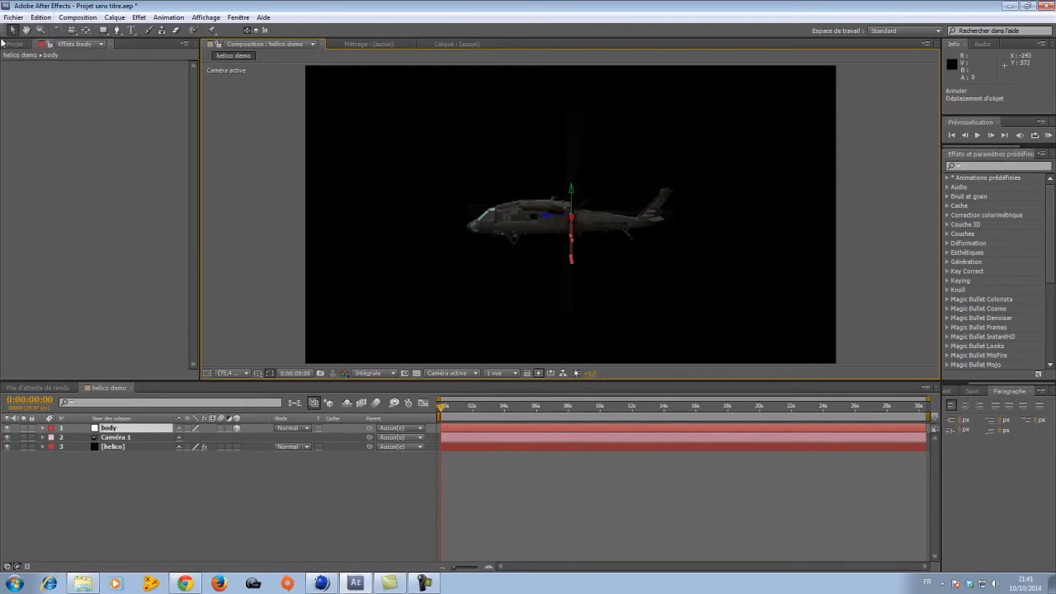
# Step: Create a group null for Element's Group 2 on the helico layer and rename it rotor principale
pyautogui.click(110, 446)
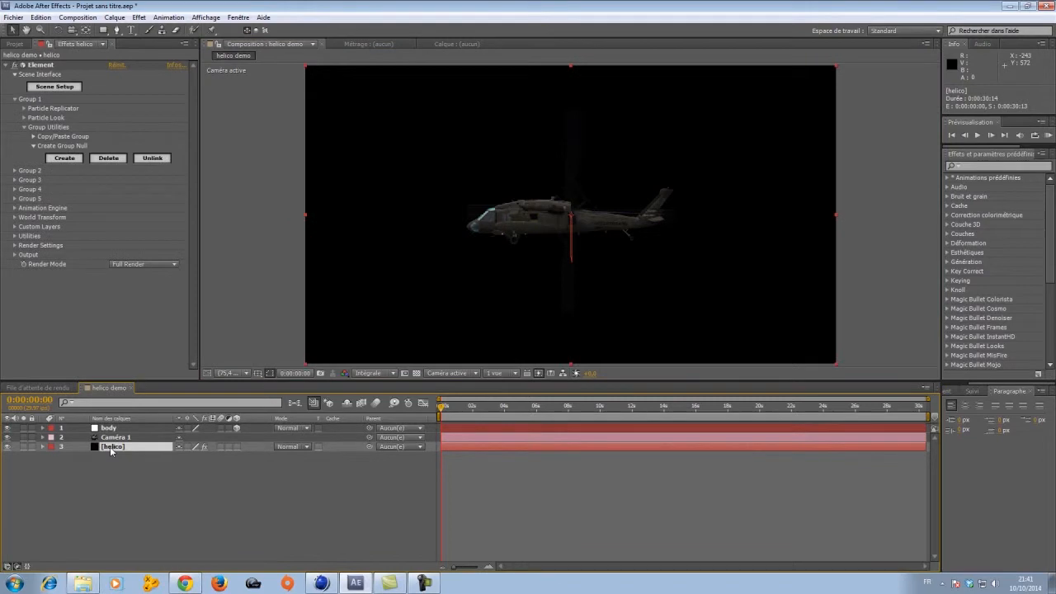
pyautogui.click(14, 100)
pyautogui.click(14, 108)
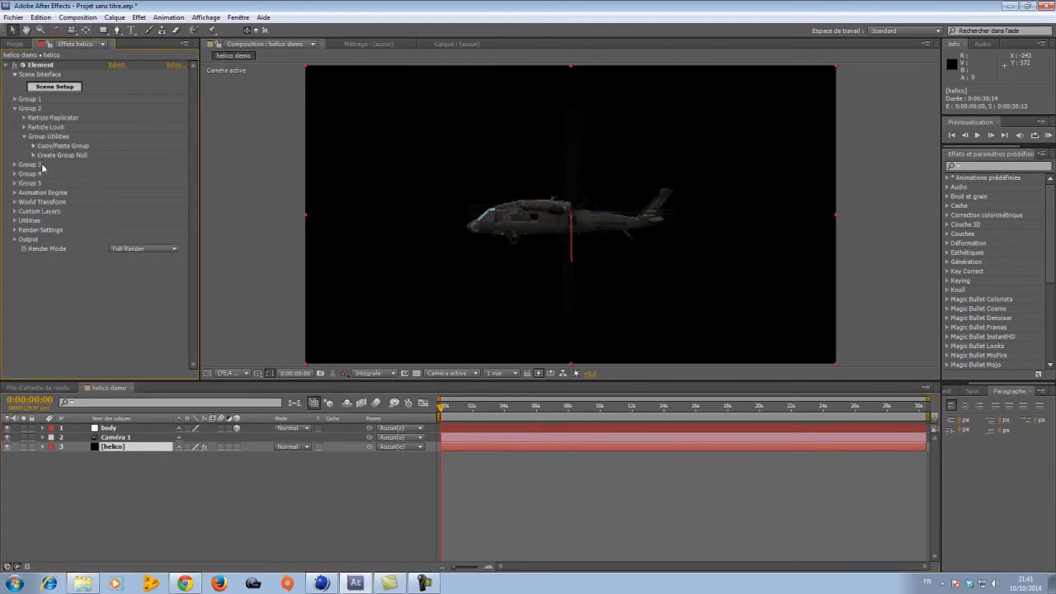
pyautogui.click(33, 156)
pyautogui.click(63, 168)
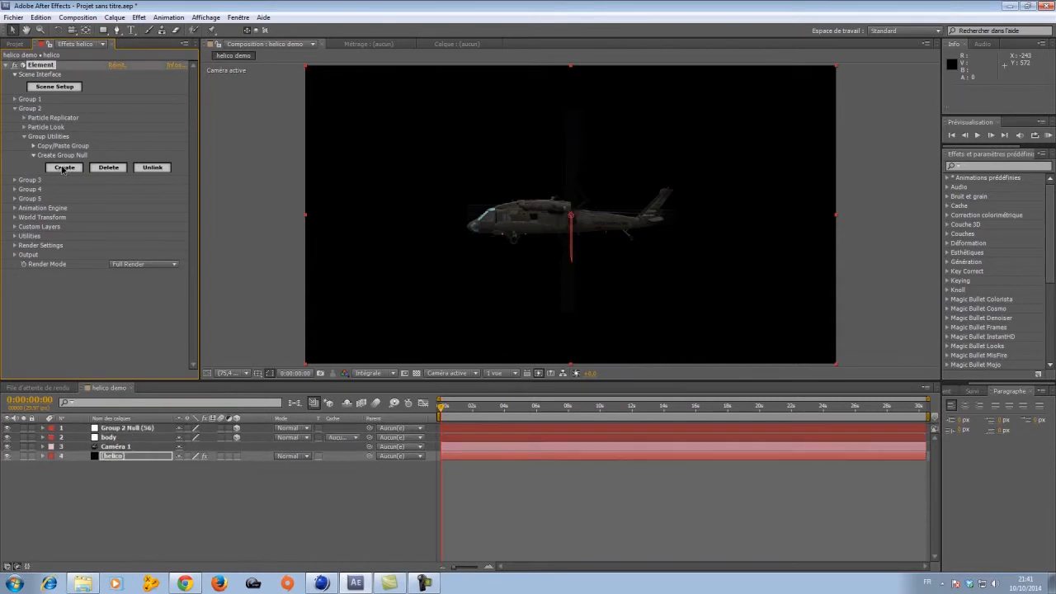
pyautogui.rightClick(118, 430)
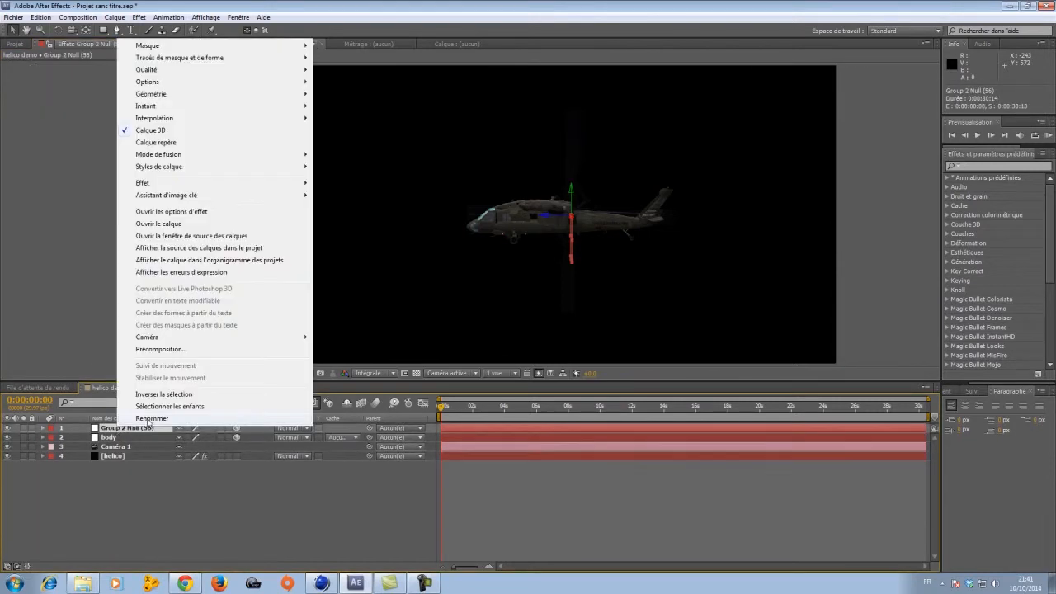
pyautogui.click(149, 421)
pyautogui.write('rotor principale')
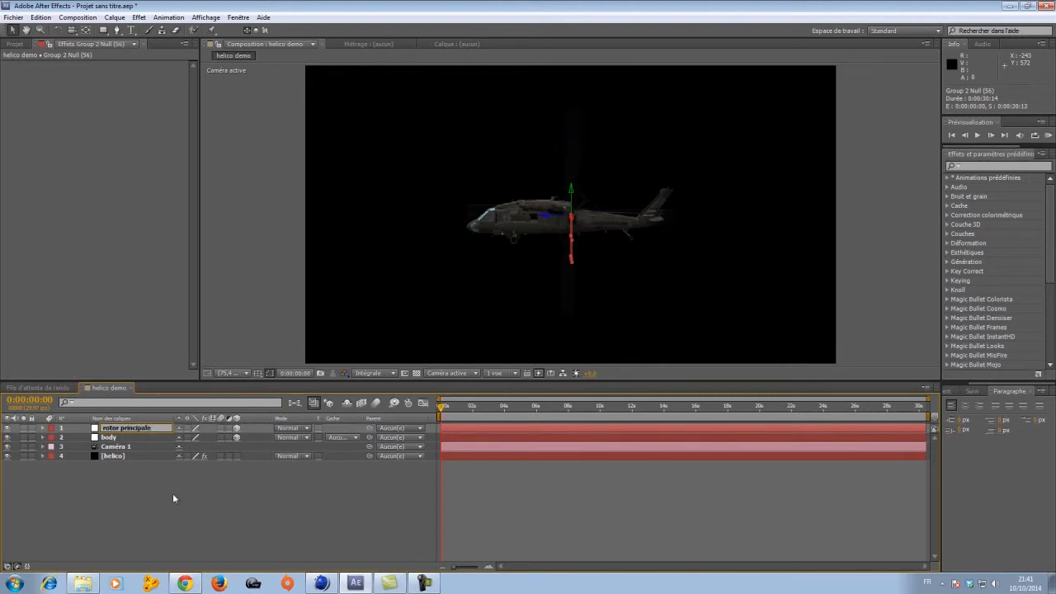
pyautogui.click(173, 507)
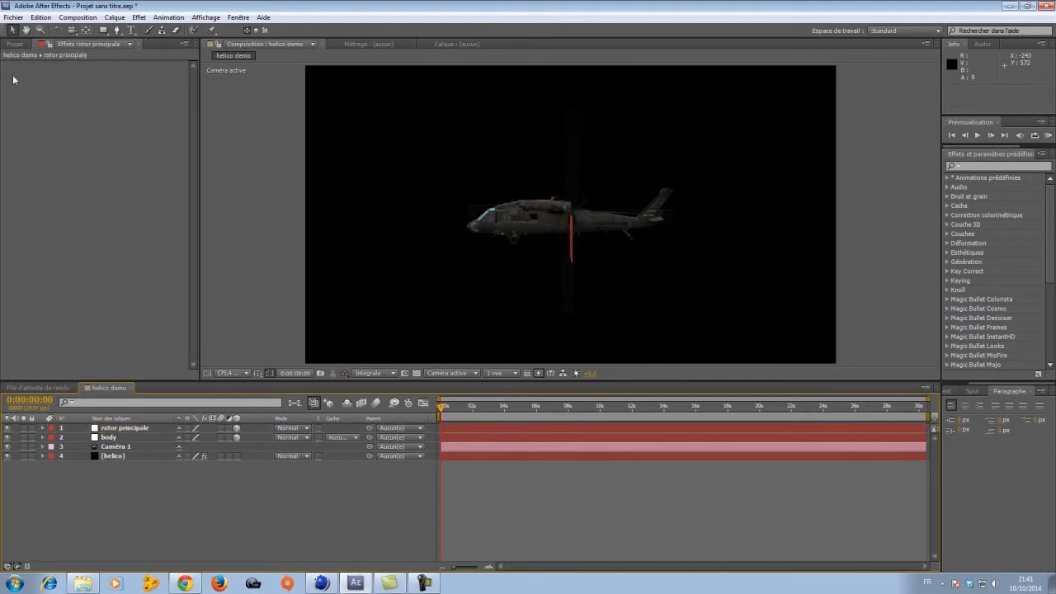
# Step: Create a group null for Element's Group 3 on the helico layer and rename it rotor de queue
pyautogui.click(116, 455)
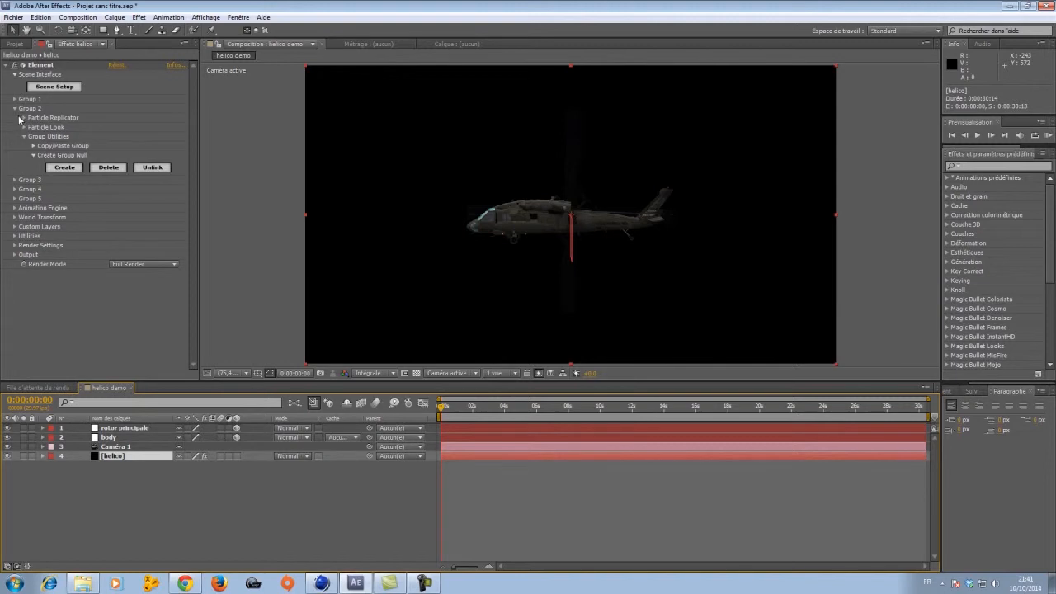
pyautogui.click(14, 109)
pyautogui.click(14, 118)
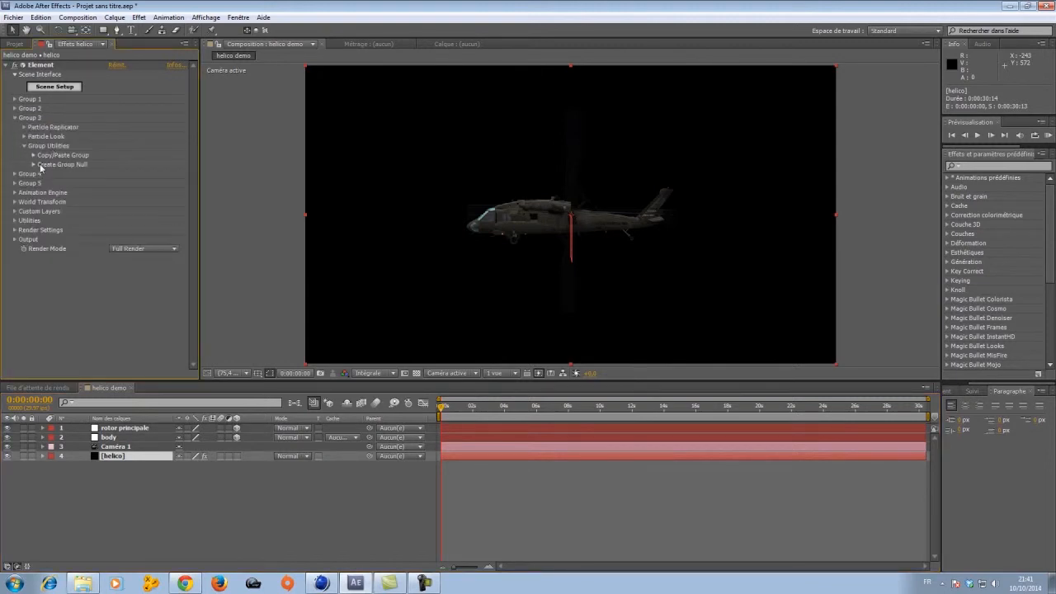
pyautogui.click(33, 164)
pyautogui.click(64, 176)
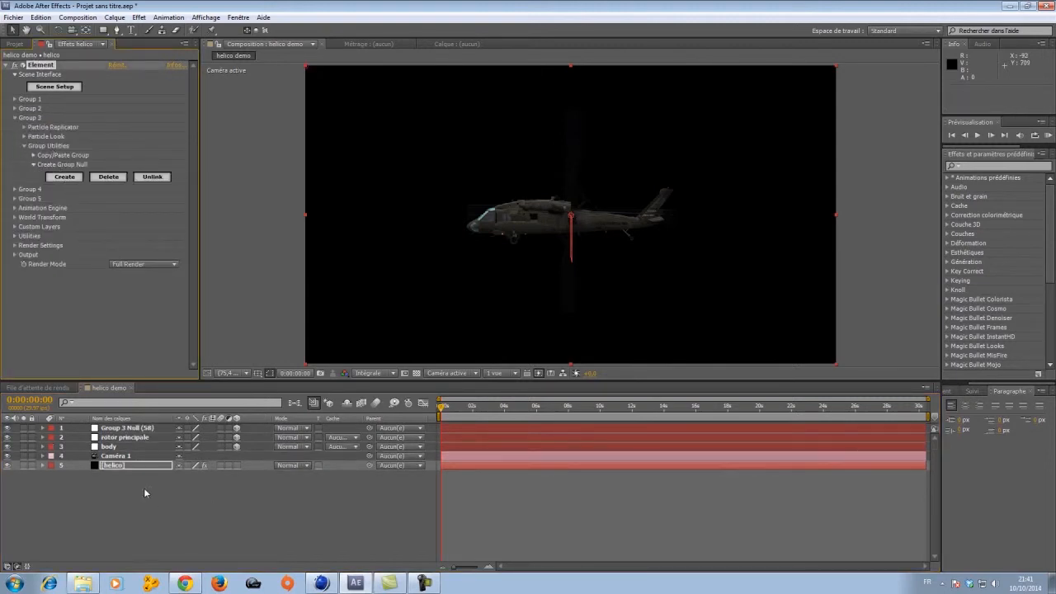
pyautogui.click(137, 428)
pyautogui.rightClick(137, 428)
pyautogui.click(148, 421)
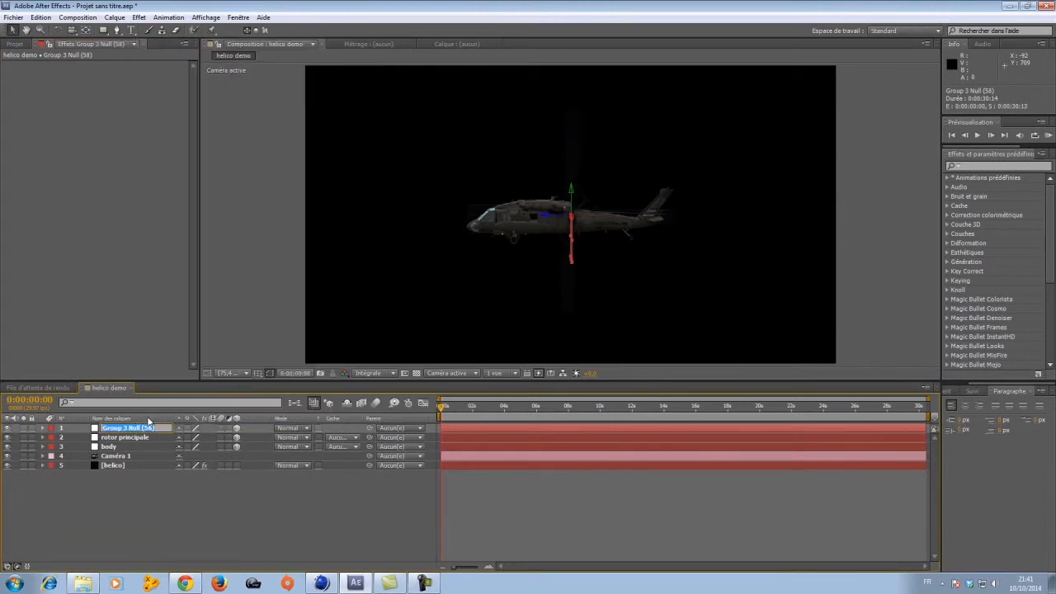
pyautogui.write('r')
pyautogui.click(575, 256)
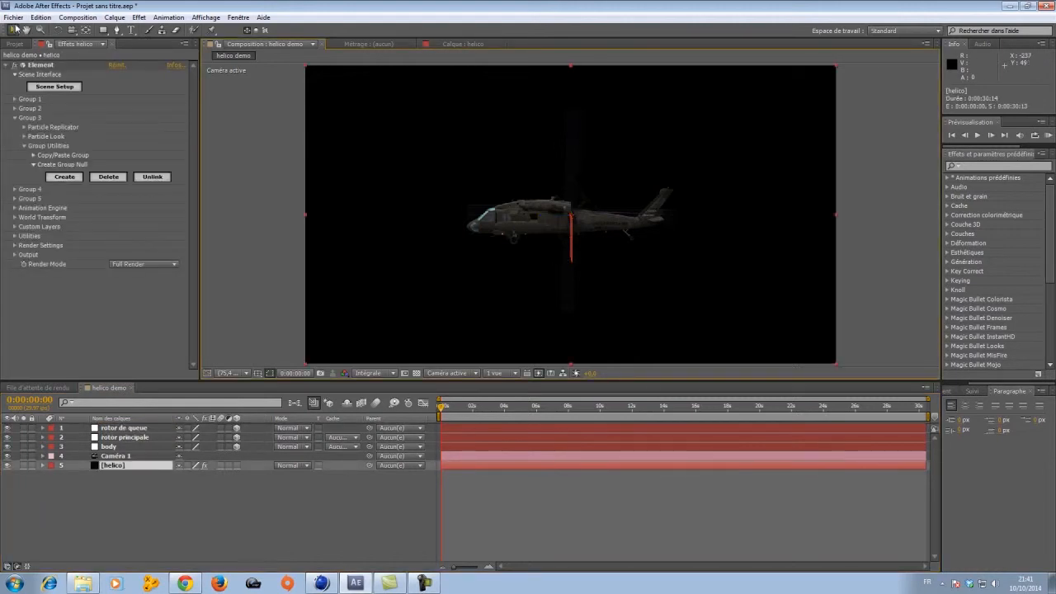
# Step: Start a file import and browse to the Jet_Strike_Resources folder inside Bibliothèque, librarie png
pyautogui.click(13, 18)
pyautogui.moveTo(124, 171)
pyautogui.click(280, 171)
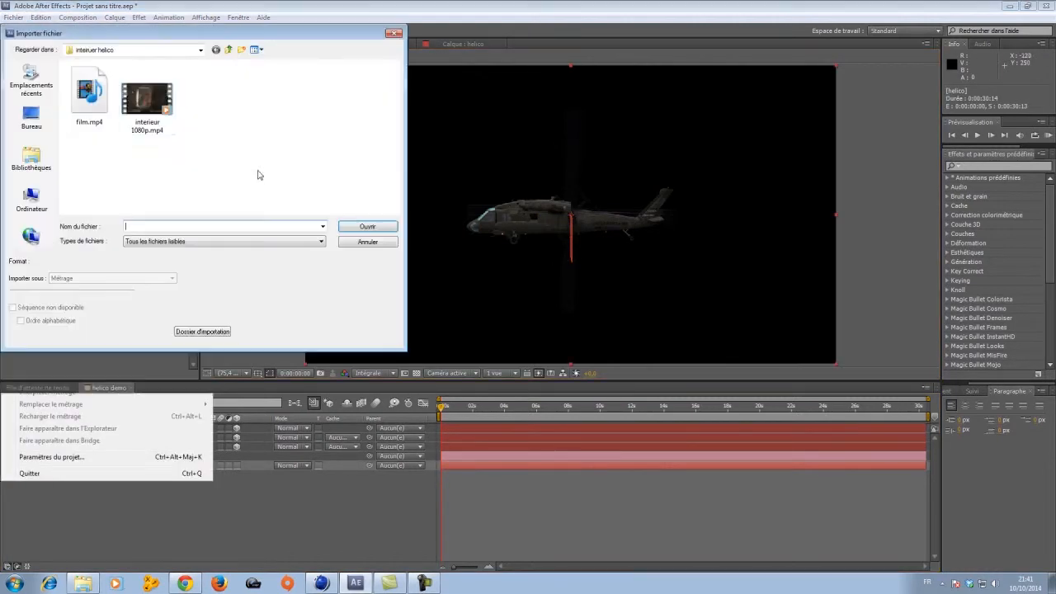
pyautogui.click(229, 50)
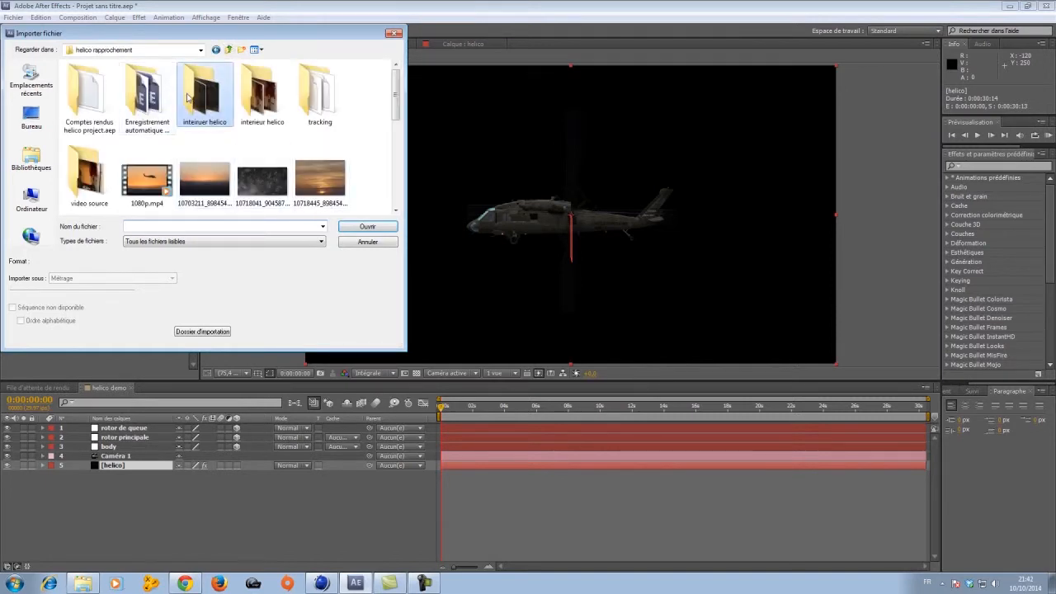
pyautogui.click(228, 49)
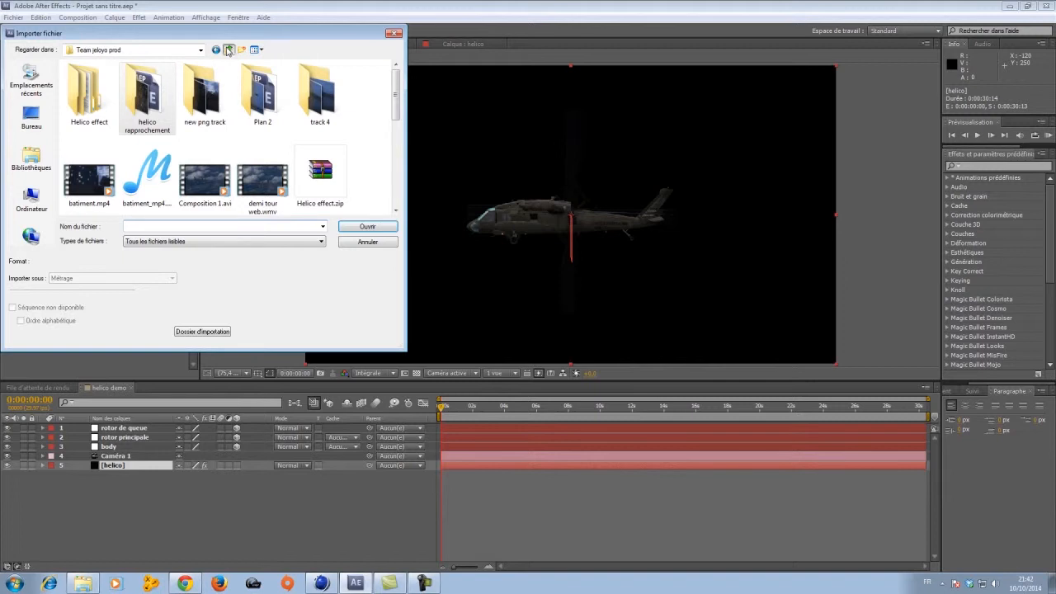
pyautogui.click(228, 50)
pyautogui.scroll(4, 107, 153)
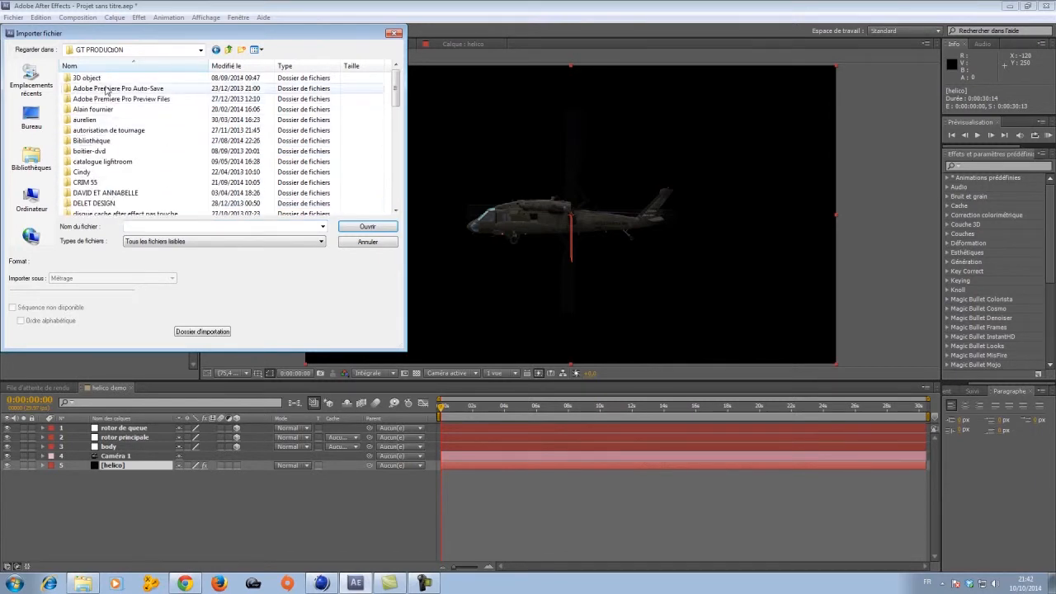
pyautogui.doubleClick(95, 140)
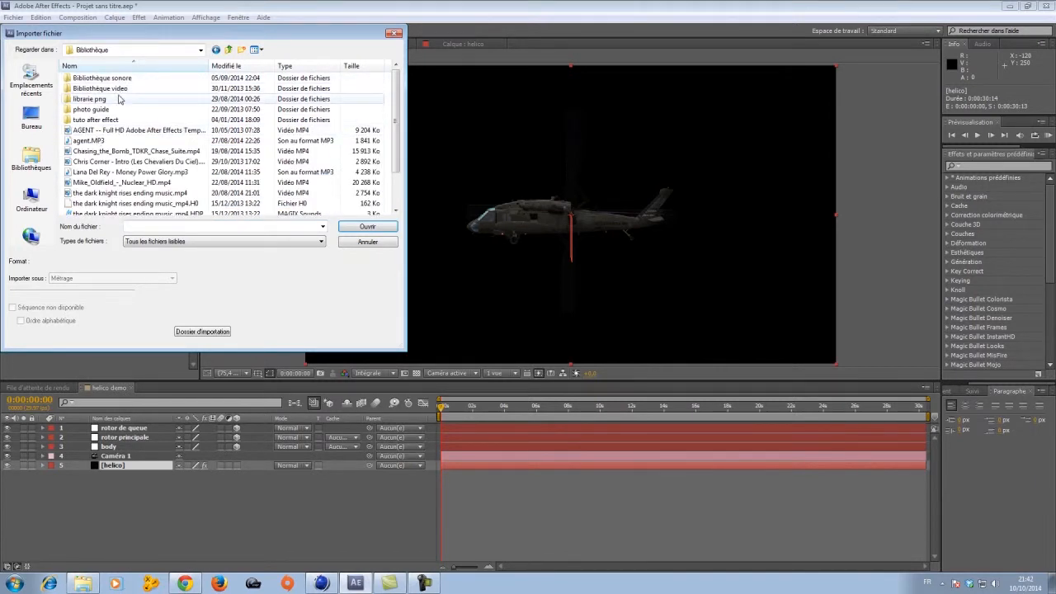
pyautogui.doubleClick(112, 100)
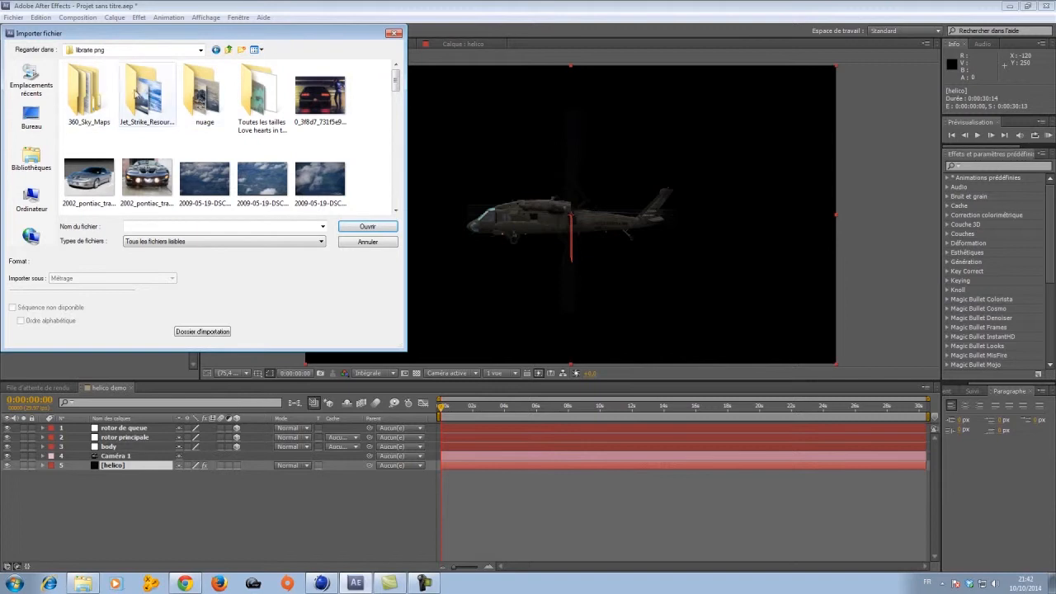
pyautogui.doubleClick(157, 94)
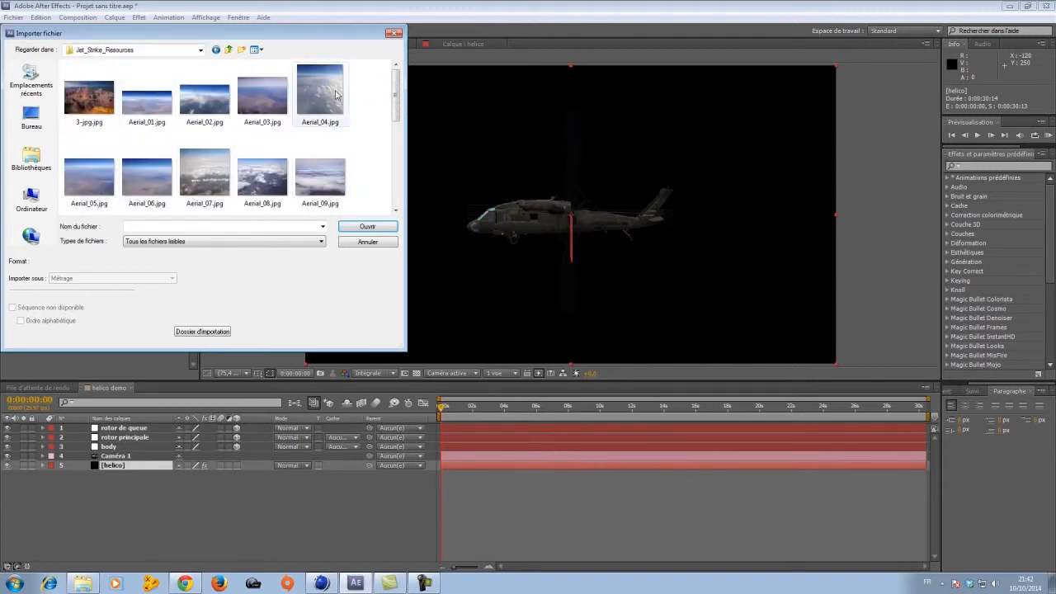
# Step: Import Aerial_08.jpg with the JPEG sequence option and place the footage beneath the helico layer as the background
pyautogui.click(264, 186)
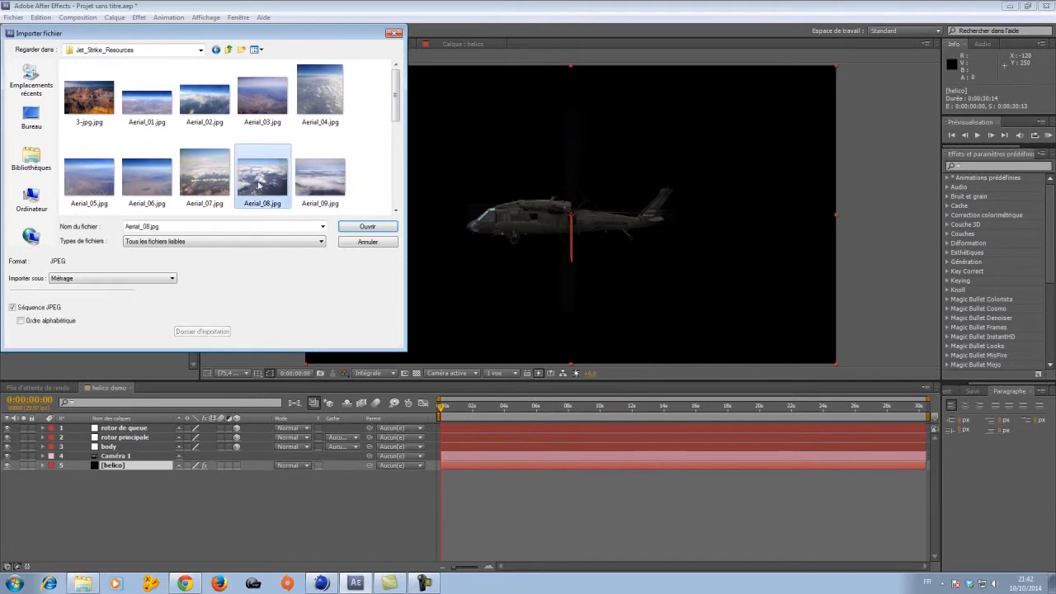
pyautogui.press('Return')
pyautogui.moveTo(34, 144); pyautogui.dragTo(347, 480)
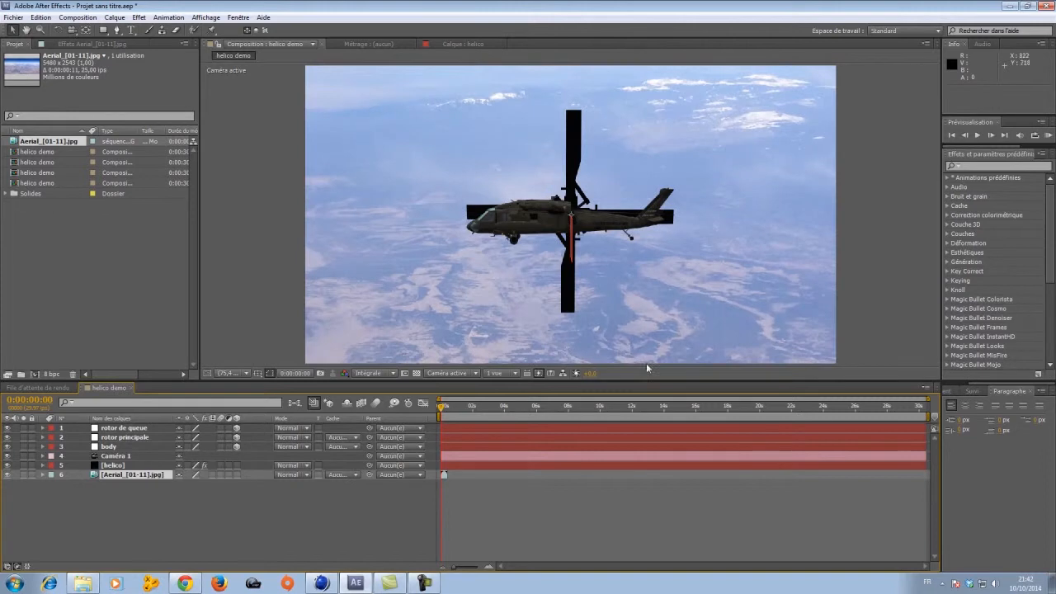
# Step: Scale the Aerial_[01-11].jpg background layer down to about 34% by 46% so it extends slightly beyond the composition frame
pyautogui.scroll(-3, 643, 315)
pyautogui.scroll(-2, 647, 265)
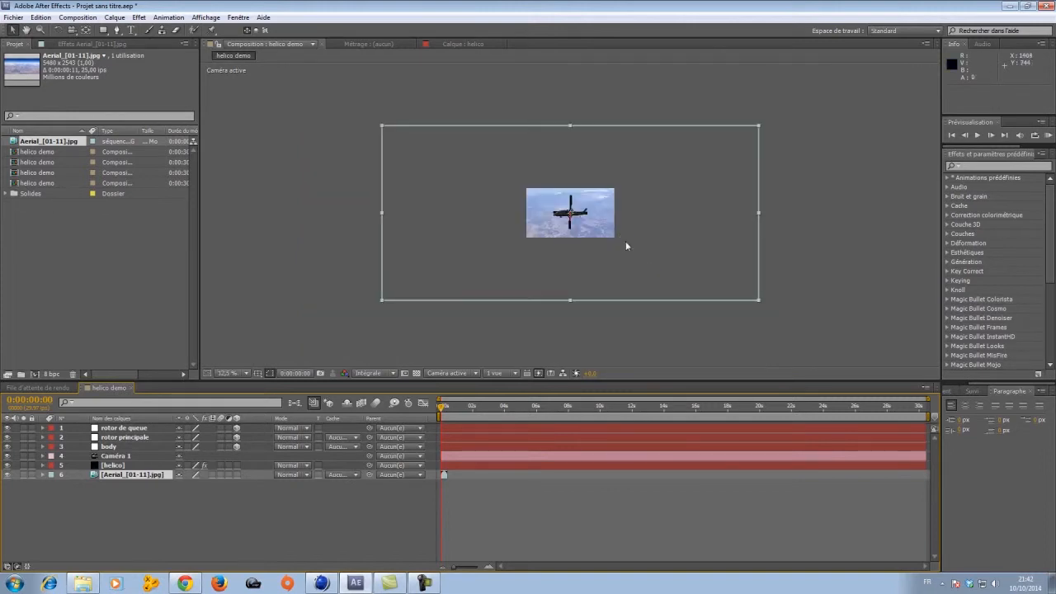
pyautogui.moveTo(758, 303); pyautogui.dragTo(632, 251)
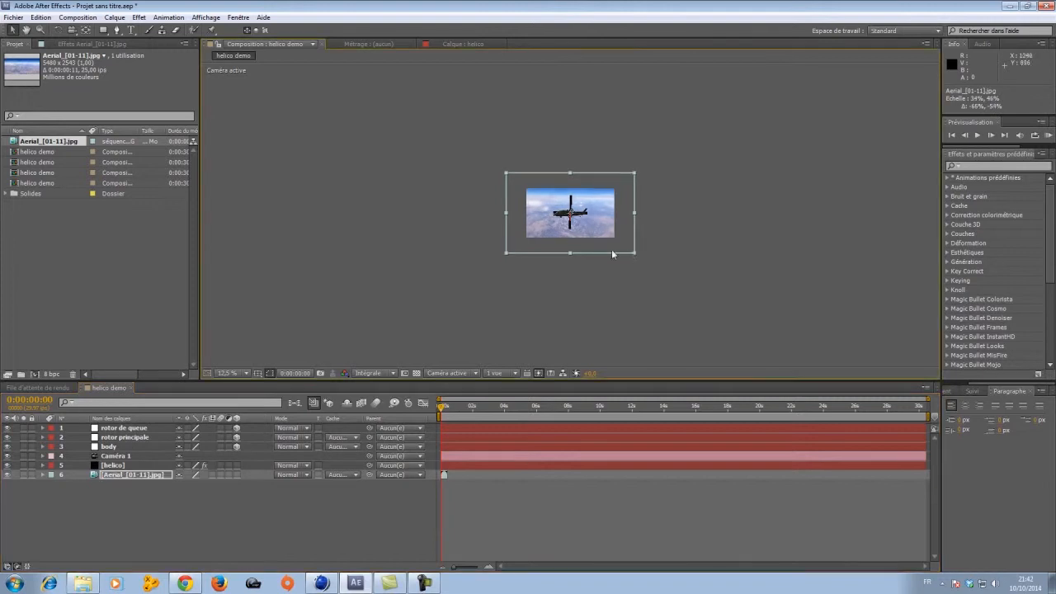
# Step: Move the rotor principale null up and forward onto the helicopter's rotor mast, to about 640, 313, -99
pyautogui.scroll(4, 611, 248)
pyautogui.scroll(3, 612, 249)
pyautogui.scroll(-1, 611, 249)
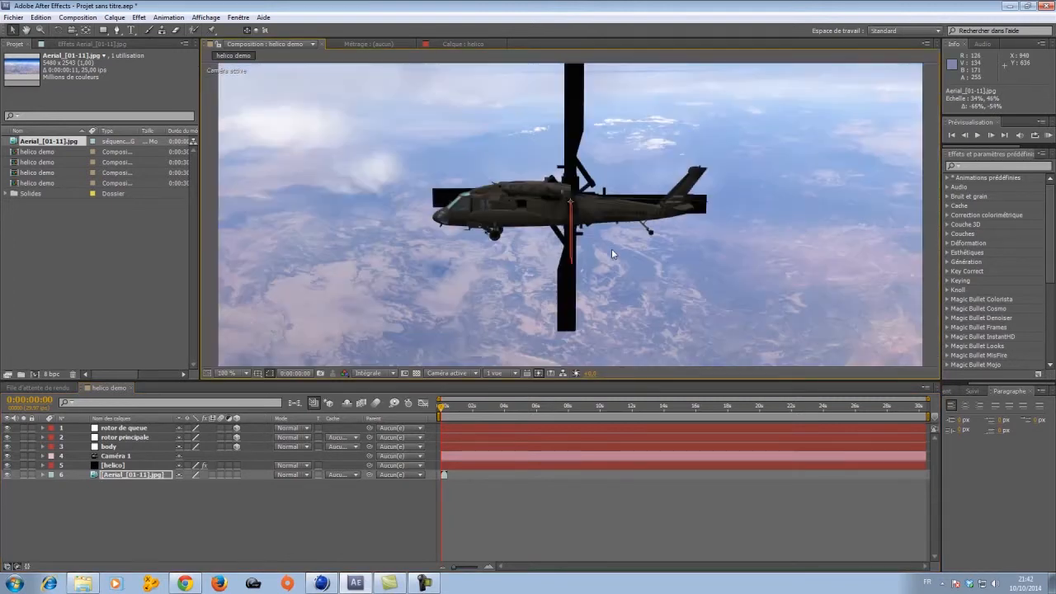
pyautogui.click(134, 438)
pyautogui.moveTo(570, 170); pyautogui.dragTo(568, 136)
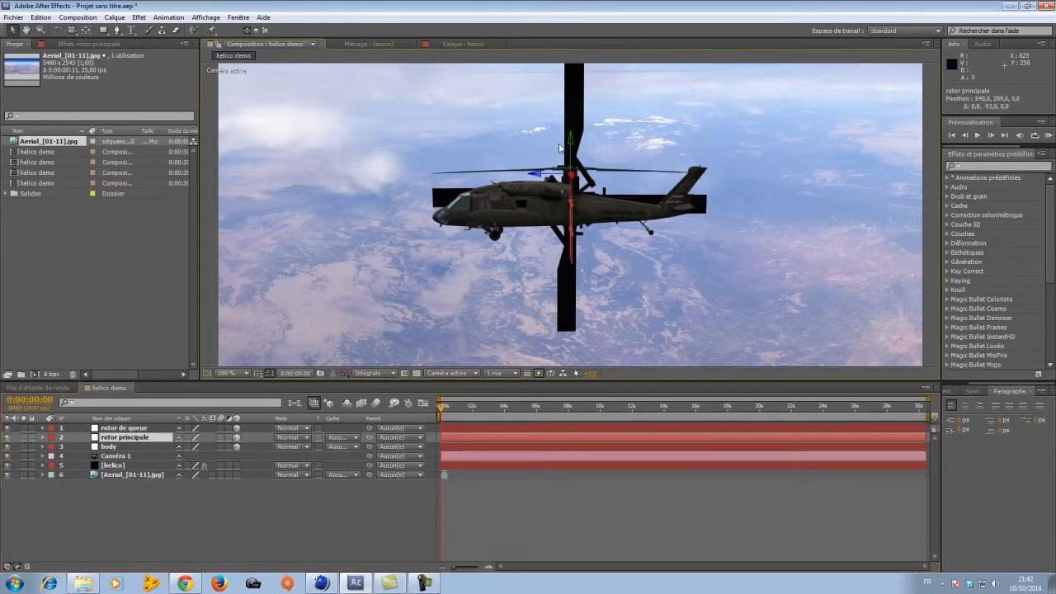
pyautogui.moveTo(528, 176); pyautogui.dragTo(513, 140)
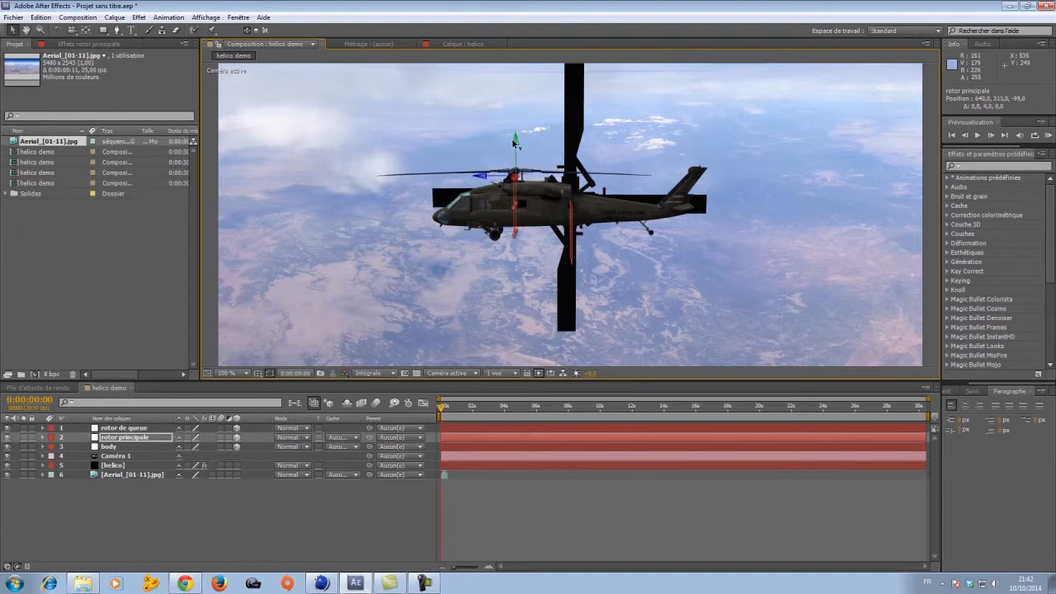
pyautogui.moveTo(486, 175); pyautogui.dragTo(488, 178)
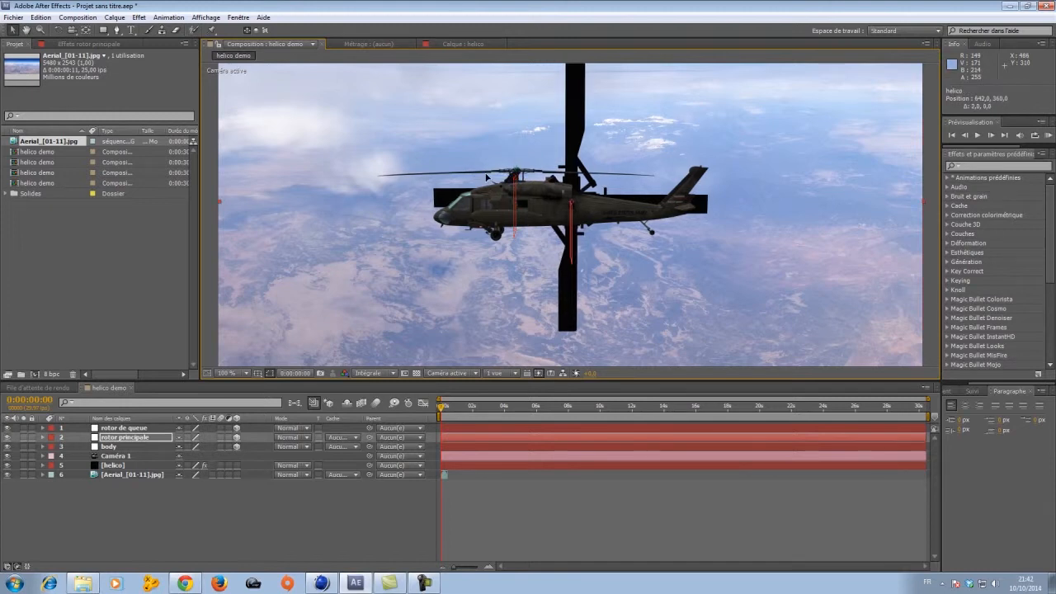
pyautogui.click(474, 185)
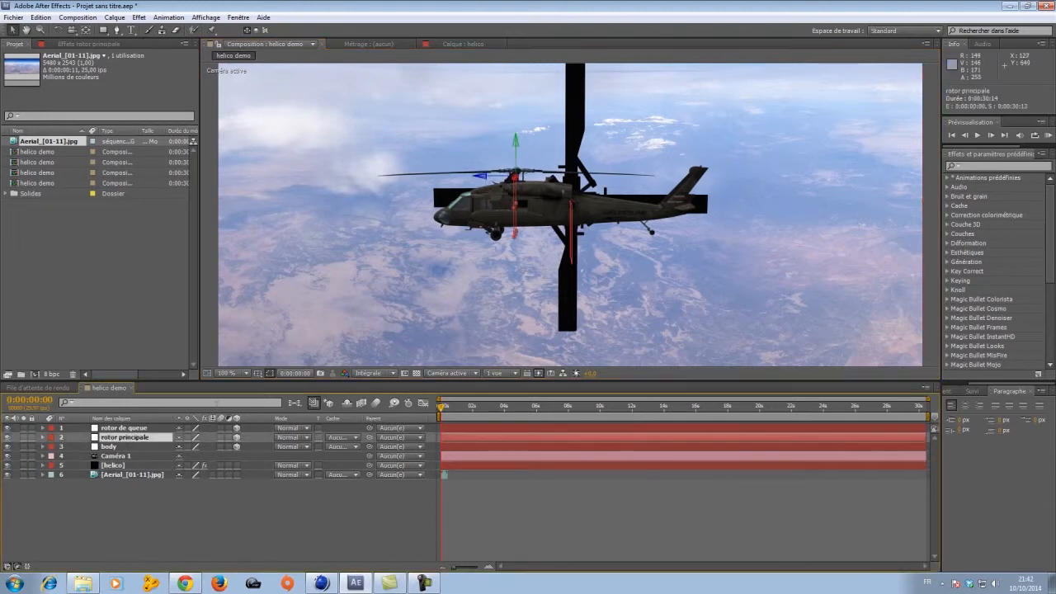
# Step: Fine-tune the "rotor principale" null's position along the Z axis over the helicopter's mast, checking the alignment from above and from the side
pyautogui.moveTo(482, 178); pyautogui.dragTo(485, 180)
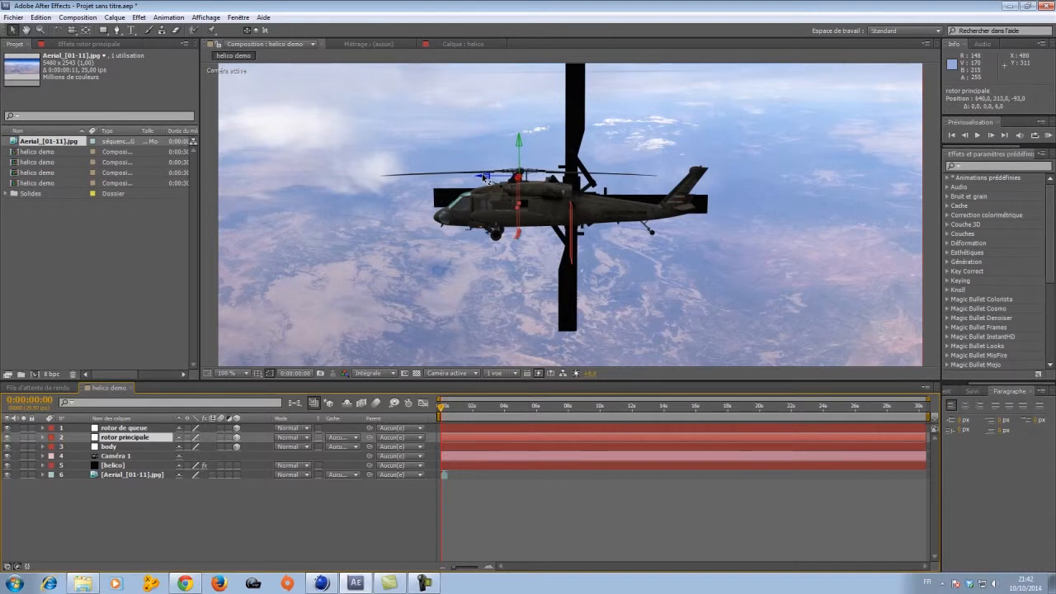
pyautogui.press('c')
pyautogui.moveTo(553, 210); pyautogui.dragTo(571, 351)
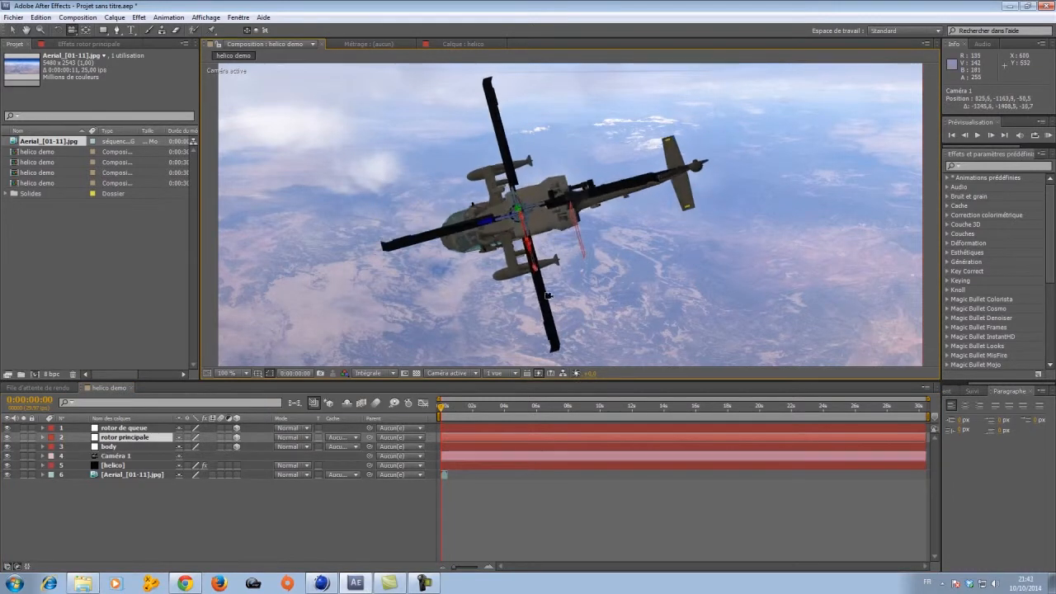
pyautogui.click(13, 30)
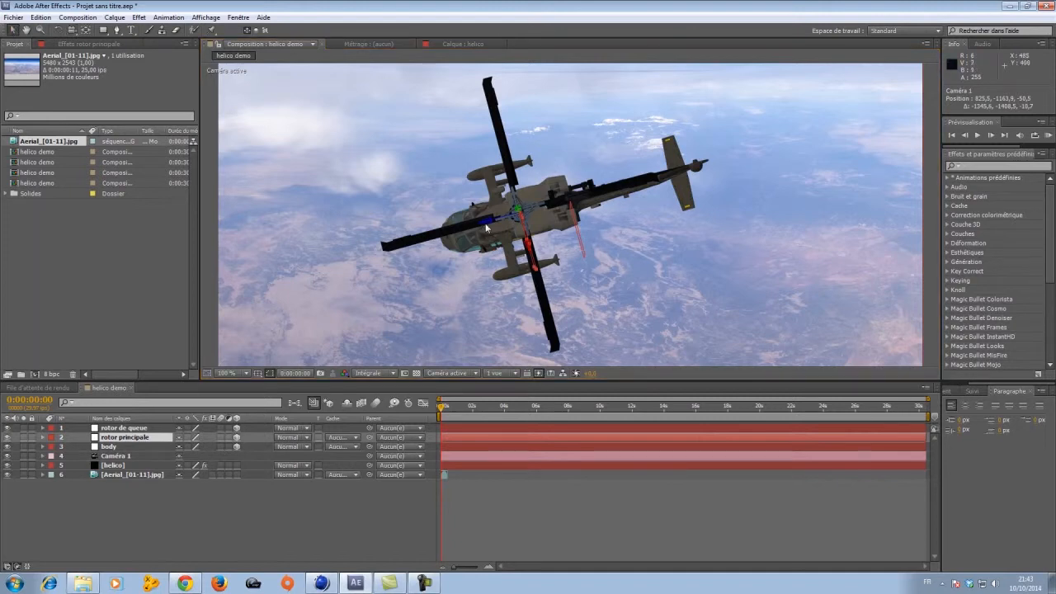
pyautogui.moveTo(490, 222); pyautogui.dragTo(487, 221)
pyautogui.press('c')
pyautogui.moveTo(563, 228); pyautogui.dragTo(531, 54)
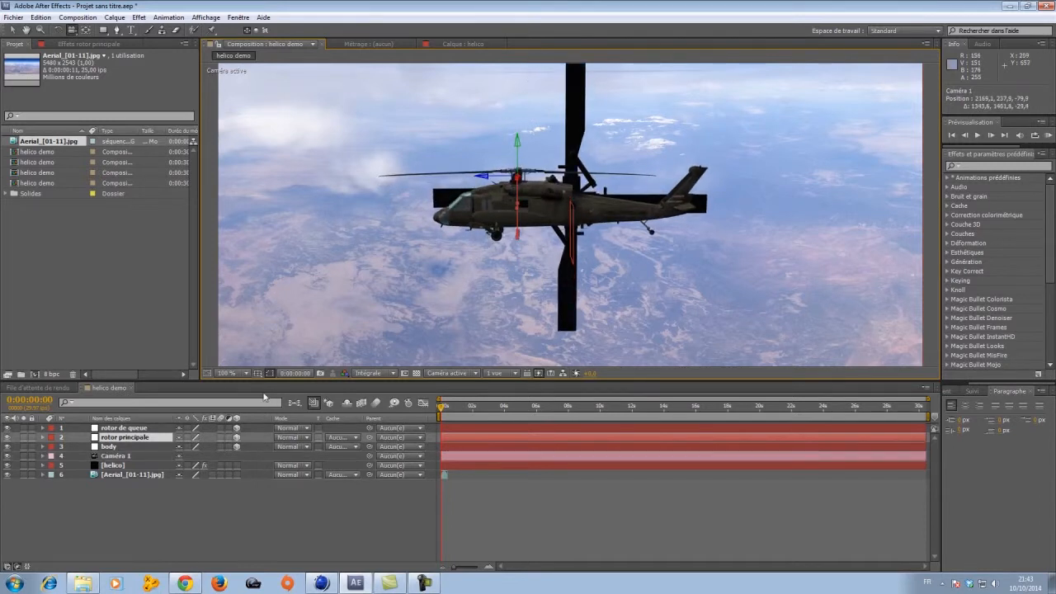
# Step: Move the "rotor de queue" null back to the helicopter's tail and scale it down to 17%
pyautogui.click(128, 428)
pyautogui.click(12, 31)
pyautogui.moveTo(544, 206); pyautogui.dragTo(658, 206)
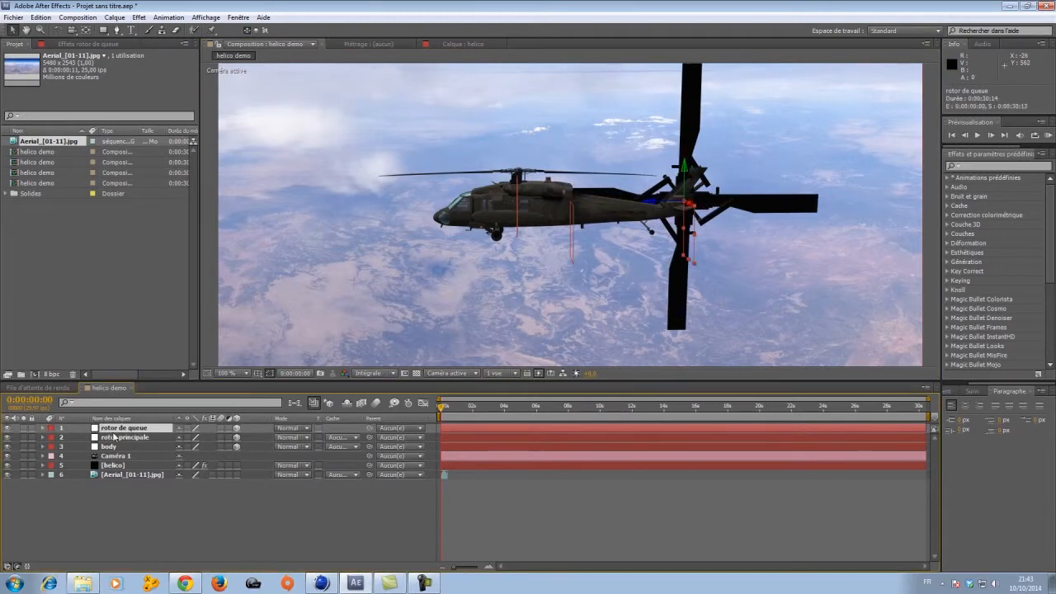
pyautogui.press('s')
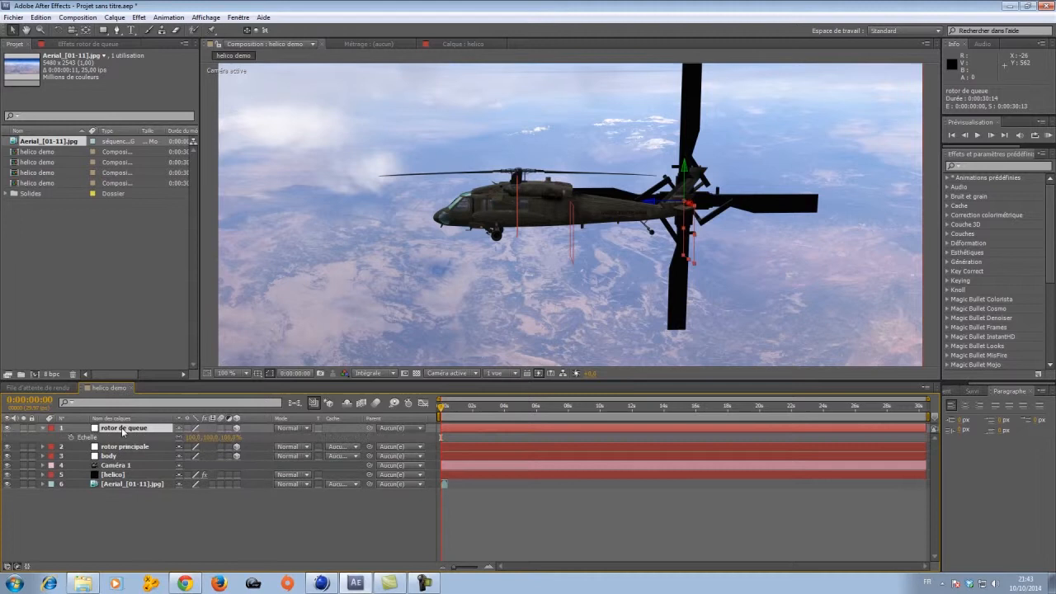
pyautogui.moveTo(232, 443); pyautogui.dragTo(187, 443)
# Step: Move the "rotor de queue" null along the X axis to sit beside the tail fin, checking from behind the helicopter
pyautogui.press('c')
pyautogui.moveTo(569, 216); pyautogui.dragTo(366, 236)
pyautogui.click(12, 30)
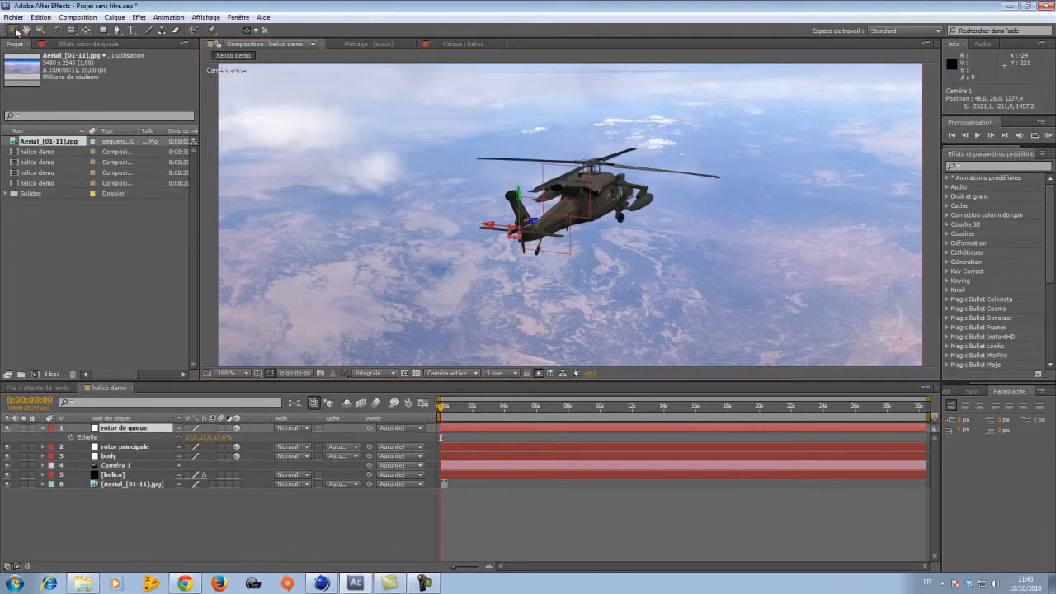
pyautogui.moveTo(489, 225); pyautogui.dragTo(528, 161)
pyautogui.press('c')
pyautogui.moveTo(513, 223); pyautogui.dragTo(622, 4)
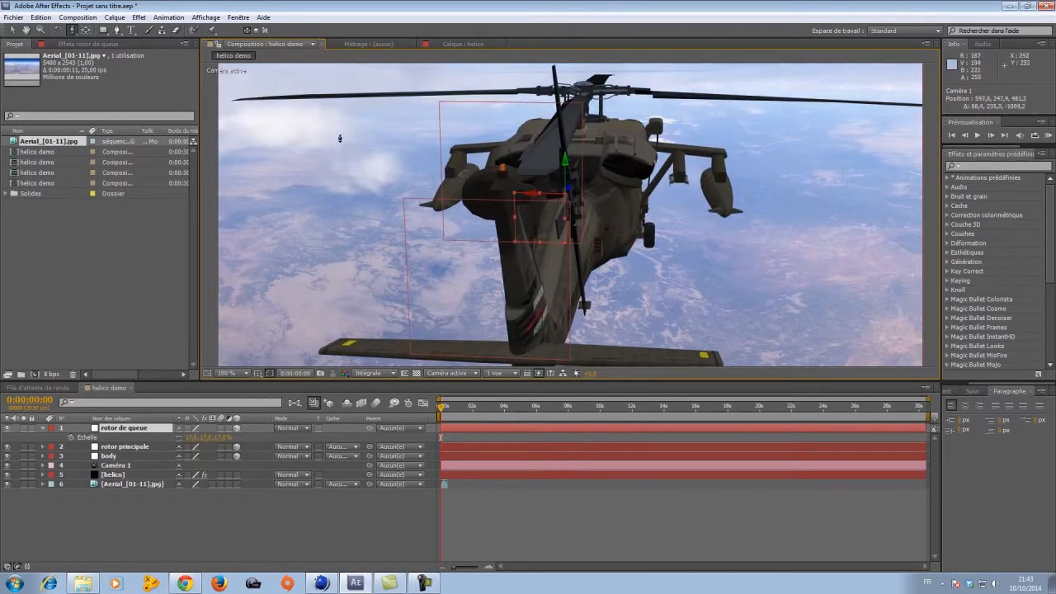
pyautogui.press('v')
pyautogui.moveTo(532, 196); pyautogui.dragTo(282, 117)
# Step: Adjust the "rotor de queue" null along its Z and Y axes to seat the tail rotor at the top of the fin
pyautogui.press('c')
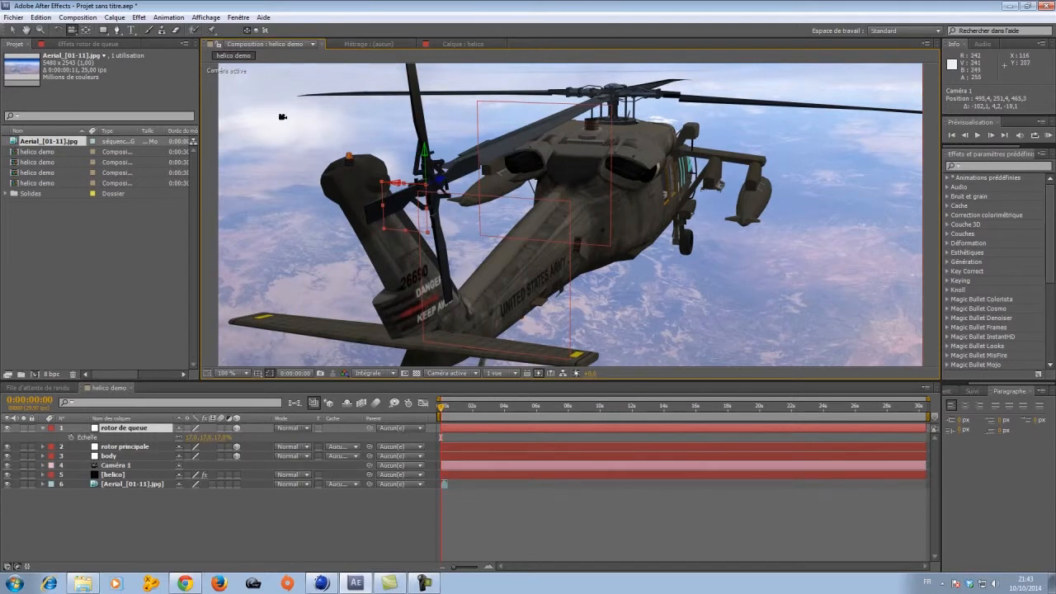
pyautogui.click(12, 31)
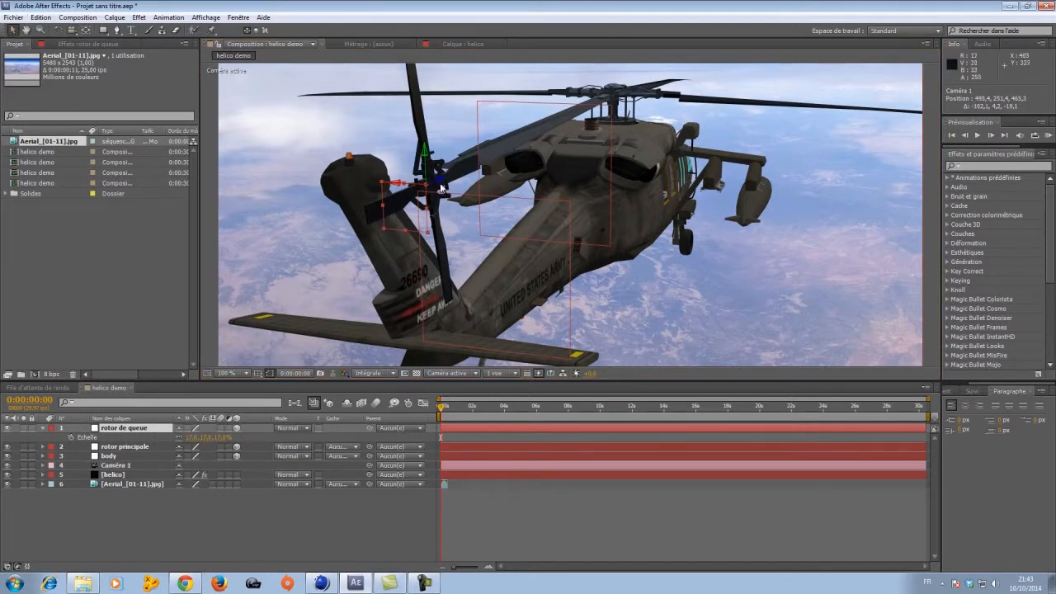
pyautogui.moveTo(441, 187); pyautogui.dragTo(402, 159)
pyautogui.click(165, 428)
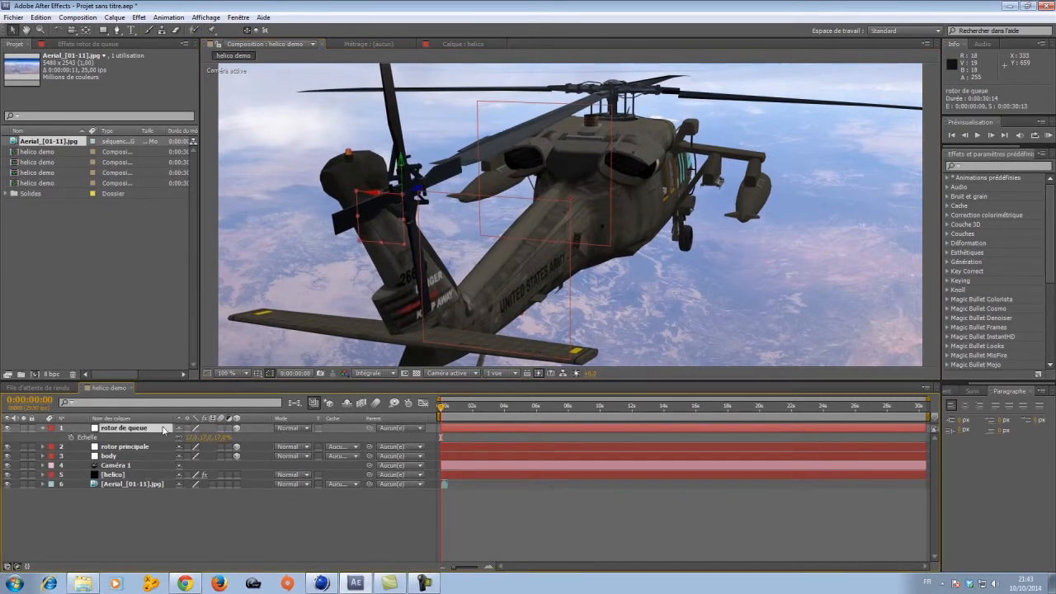
pyautogui.moveTo(401, 164); pyautogui.dragTo(410, 204)
pyautogui.press('c')
pyautogui.press('v')
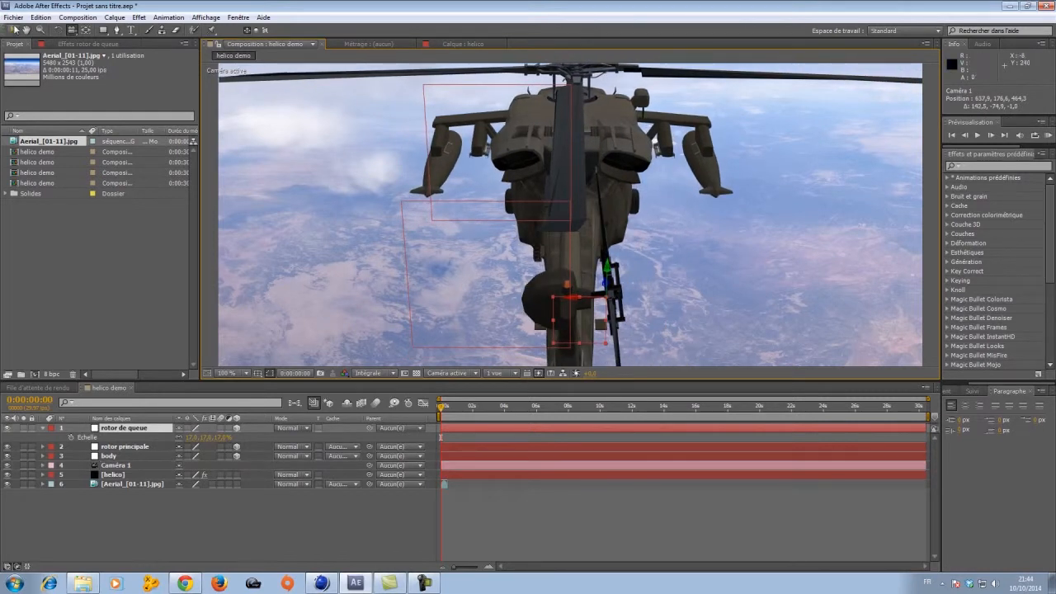
pyautogui.moveTo(610, 285); pyautogui.dragTo(759, 231)
pyautogui.press('c')
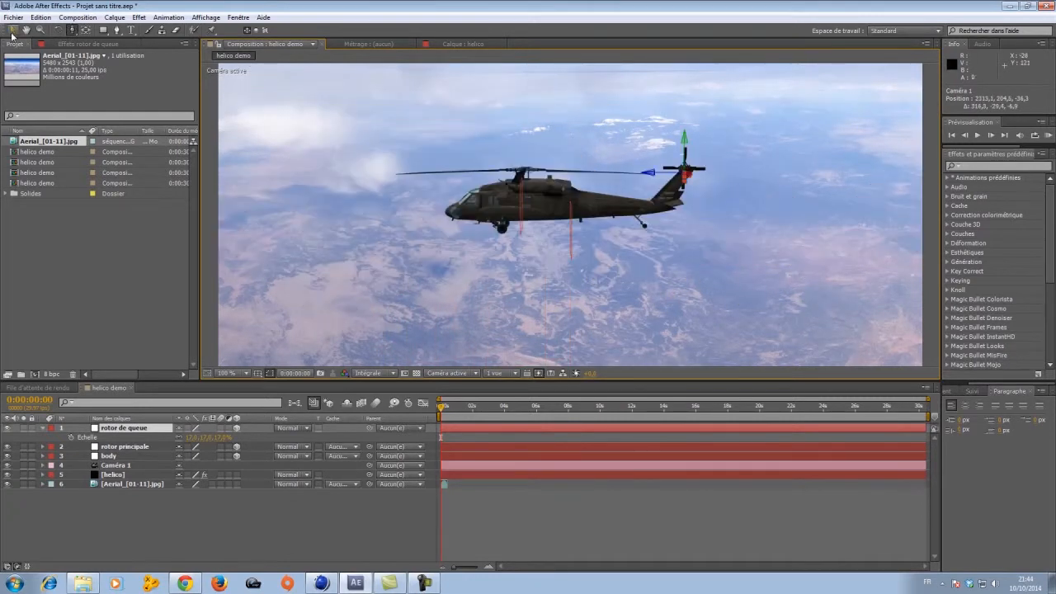
pyautogui.click(13, 31)
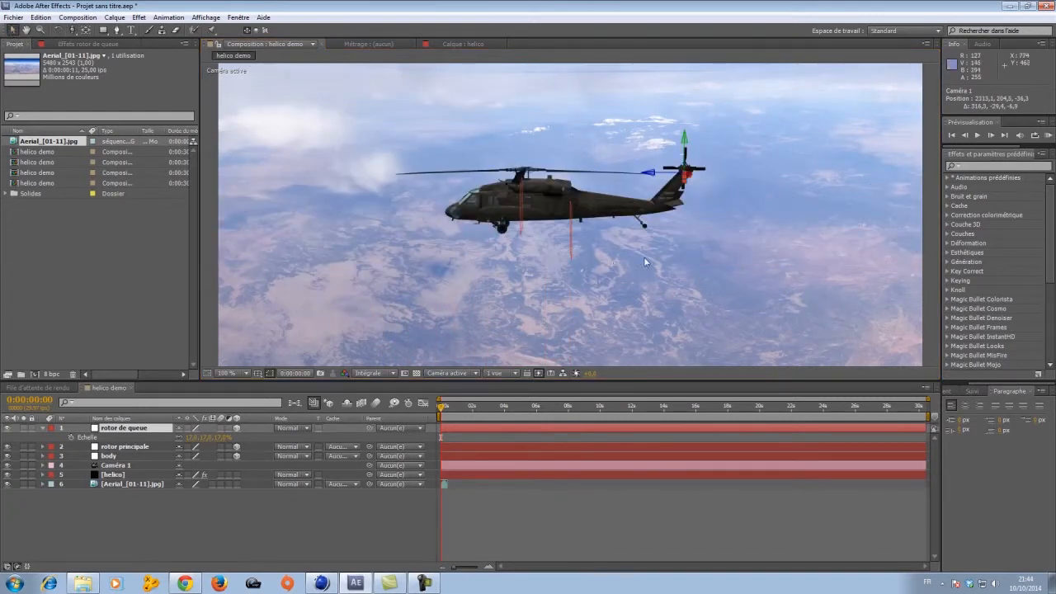
pyautogui.click(42, 428)
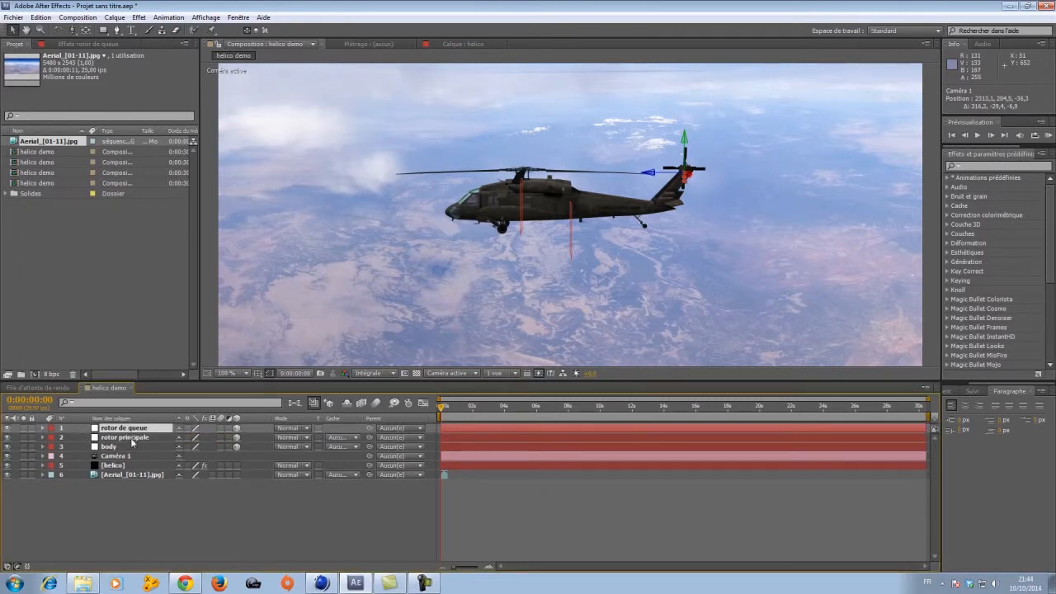
# Step: Try moving the "body" null on its own along the Z axis and undo the move
pyautogui.click(132, 439)
pyautogui.click(127, 448)
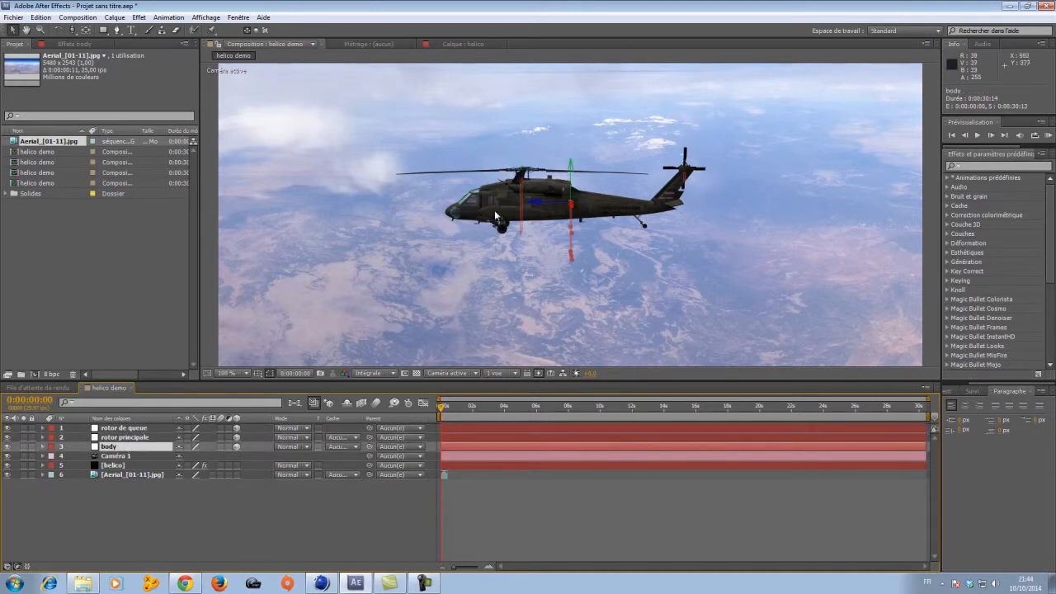
pyautogui.moveTo(537, 206)
pyautogui.mouseDown()
pyautogui.moveTo(458, 185)
pyautogui.moveTo(534, 209)
pyautogui.moveTo(502, 183)
pyautogui.moveTo(532, 193)
pyautogui.mouseUp()
pyautogui.click(50, 20)
pyautogui.click(54, 31)
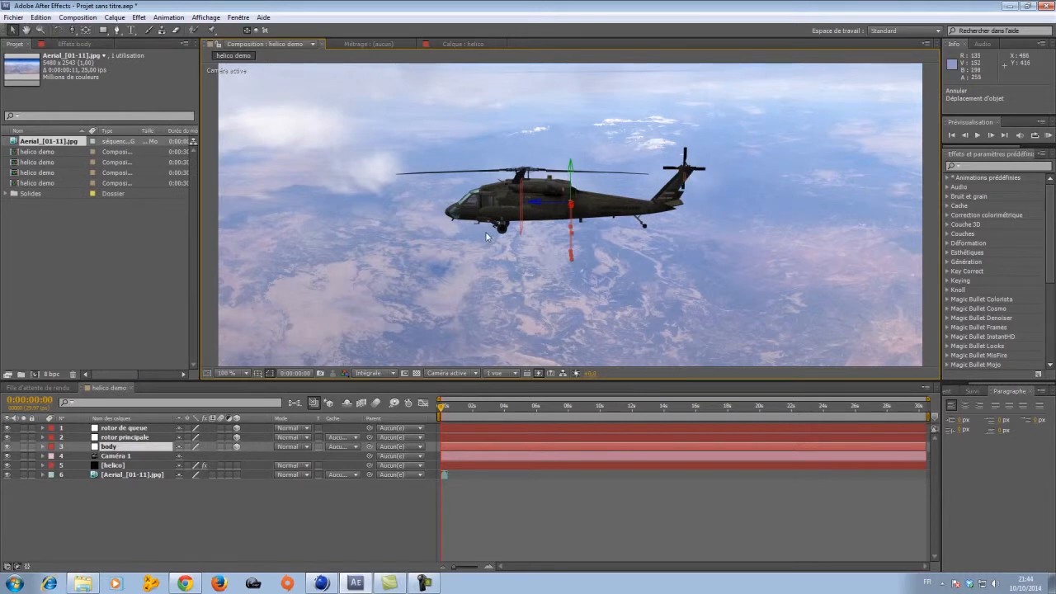
# Step: Parent "rotor principale" and "rotor de queue" to the "body" null, and move "body" along Z to -19
pyautogui.moveTo(369, 438); pyautogui.dragTo(111, 450)
pyautogui.moveTo(369, 428); pyautogui.dragTo(125, 450)
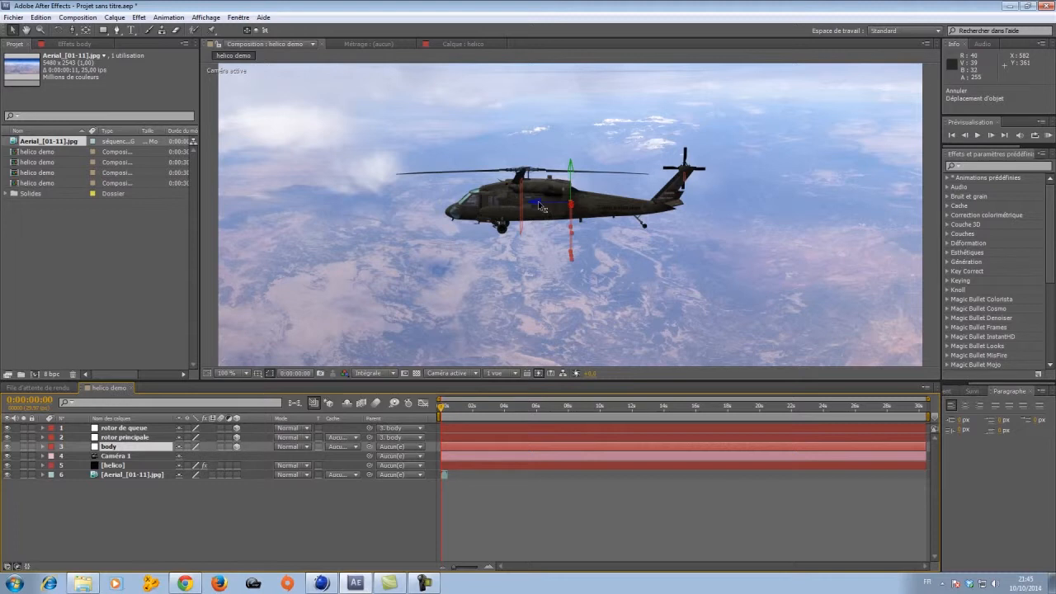
pyautogui.moveTo(536, 201)
pyautogui.mouseDown()
pyautogui.moveTo(346, 211)
pyautogui.moveTo(540, 231)
pyautogui.moveTo(677, 227)
pyautogui.moveTo(516, 227)
pyautogui.moveTo(637, 220)
pyautogui.moveTo(513, 216)
pyautogui.moveTo(529, 213)
pyautogui.mouseUp()
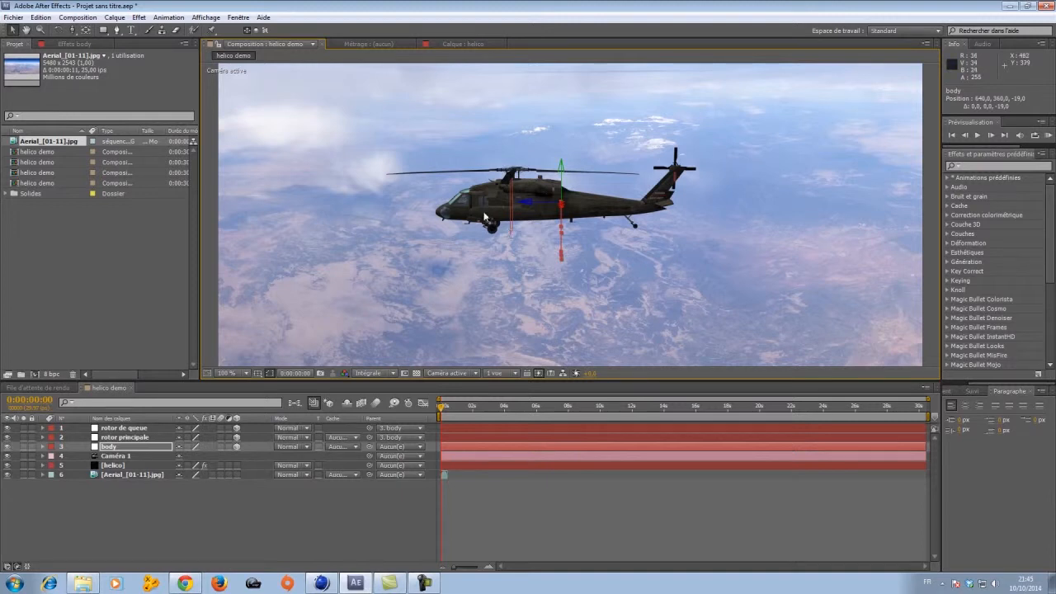
# Step: Fit the composition in the viewer and add a Rotation Y keyframe to "rotor principale" at 0:00:00:00
pyautogui.click(225, 373)
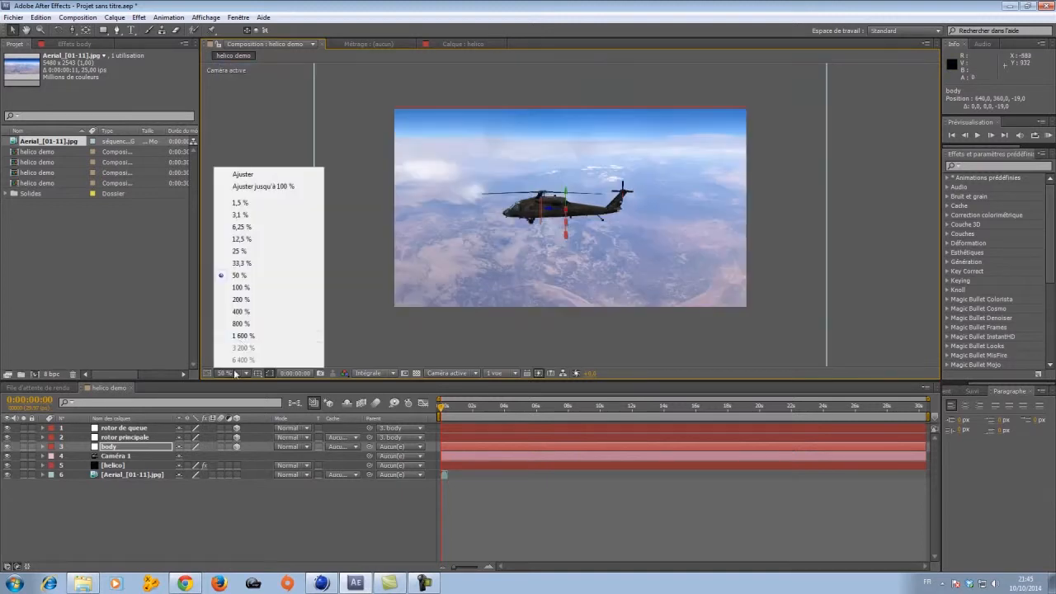
pyautogui.click(245, 179)
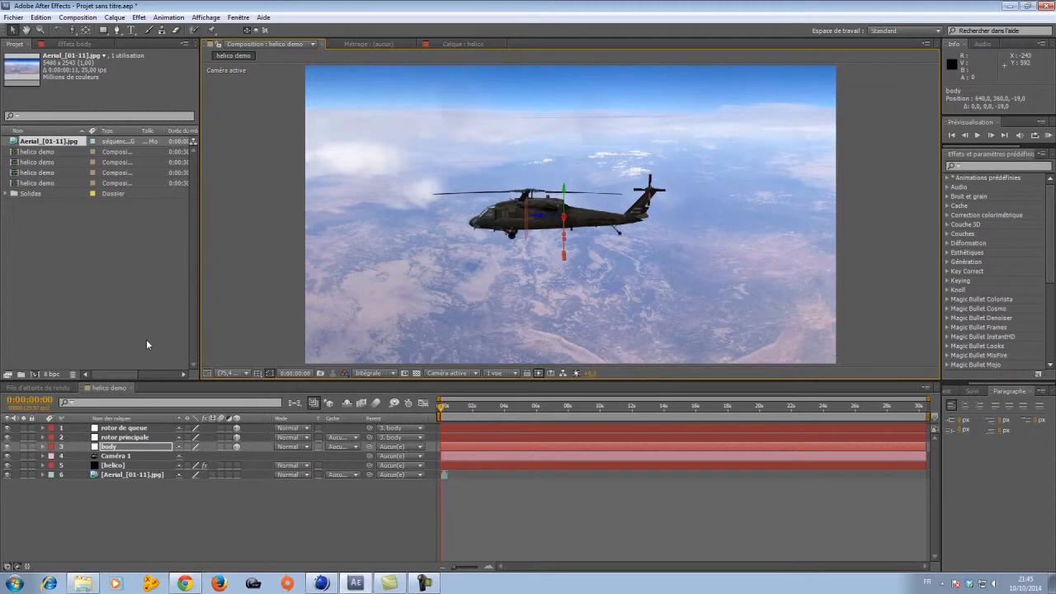
pyautogui.click(43, 438)
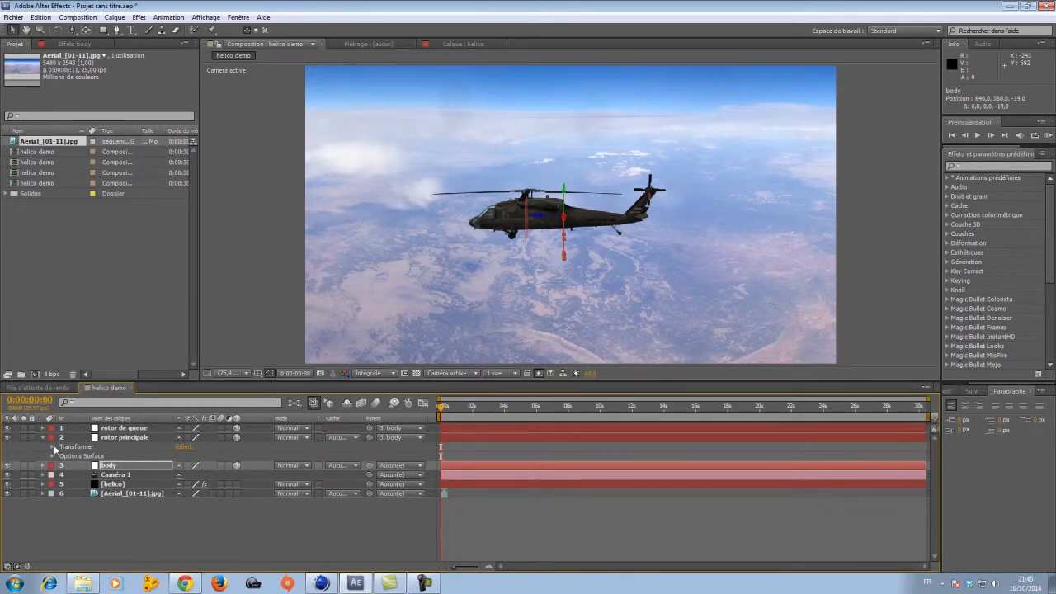
pyautogui.click(53, 446)
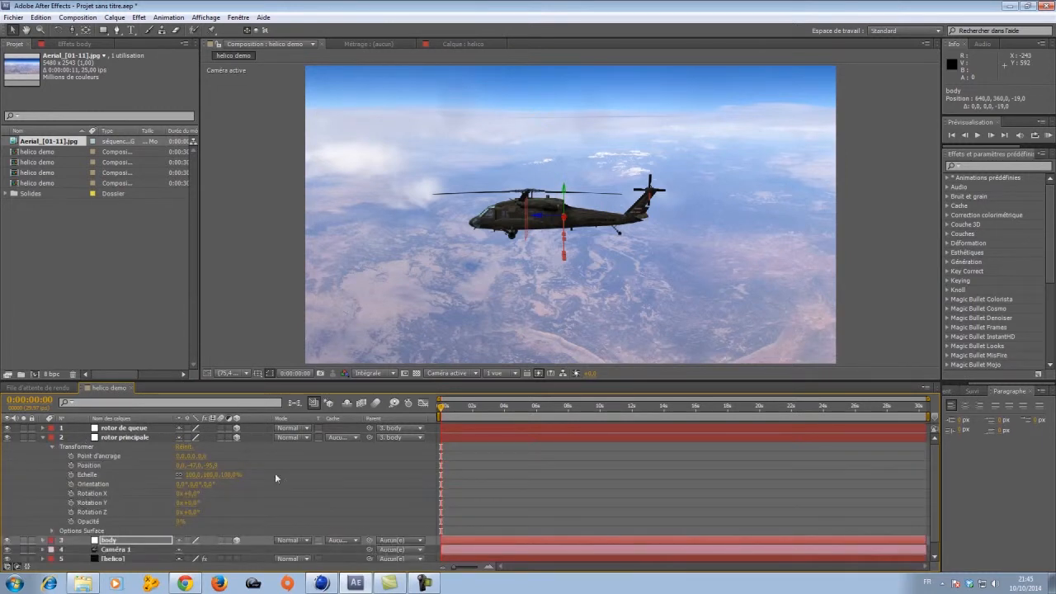
pyautogui.click(71, 503)
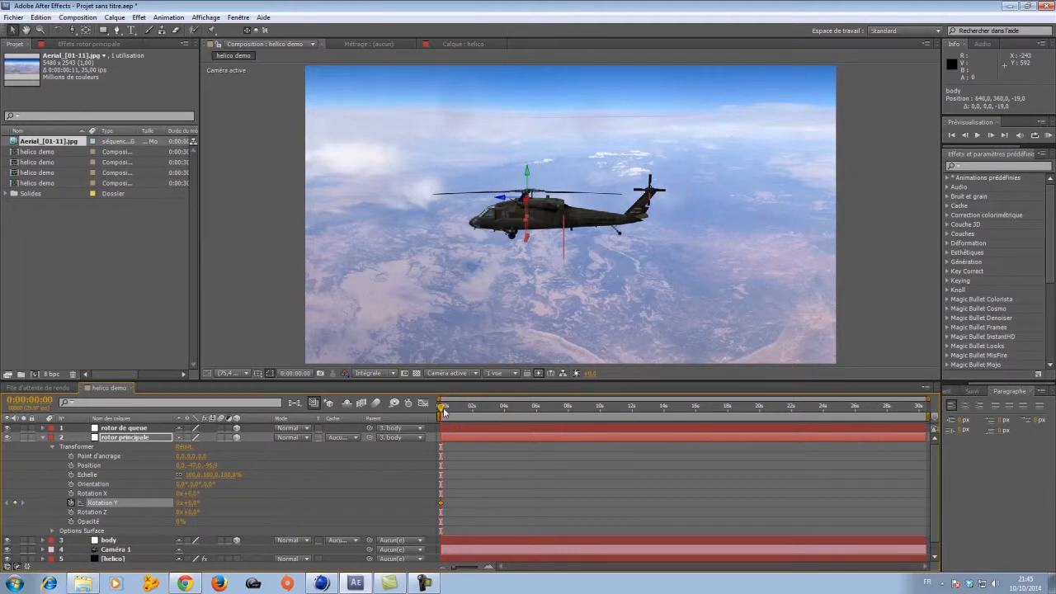
# Step: Keyframe the Rotation Y of "rotor principale" at 0:00:30:02, entering 1 for the number of revolutions
pyautogui.moveTo(446, 408); pyautogui.dragTo(920, 411)
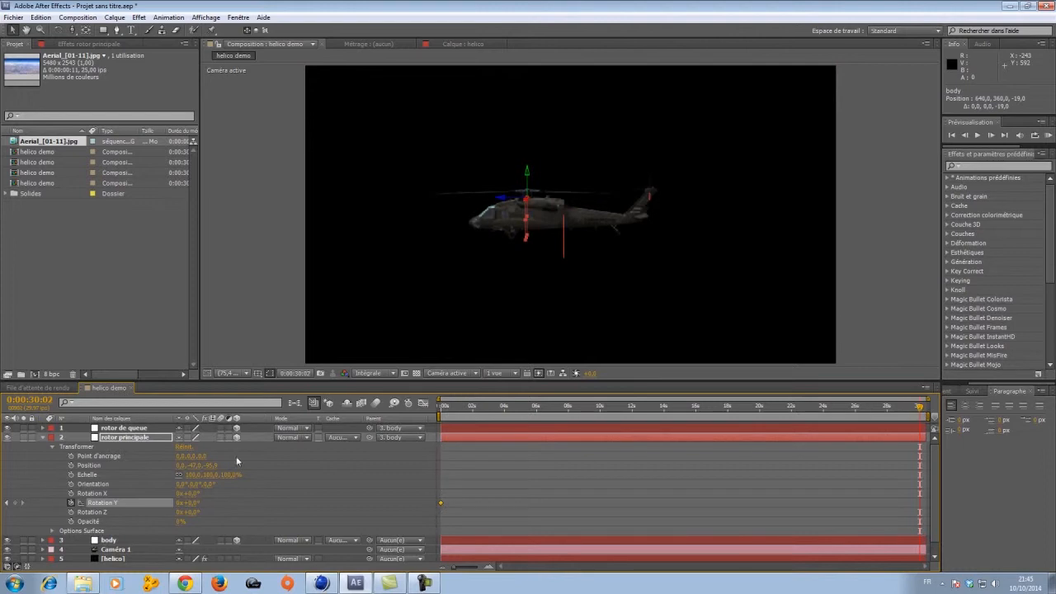
pyautogui.click(191, 503)
pyautogui.click(228, 505)
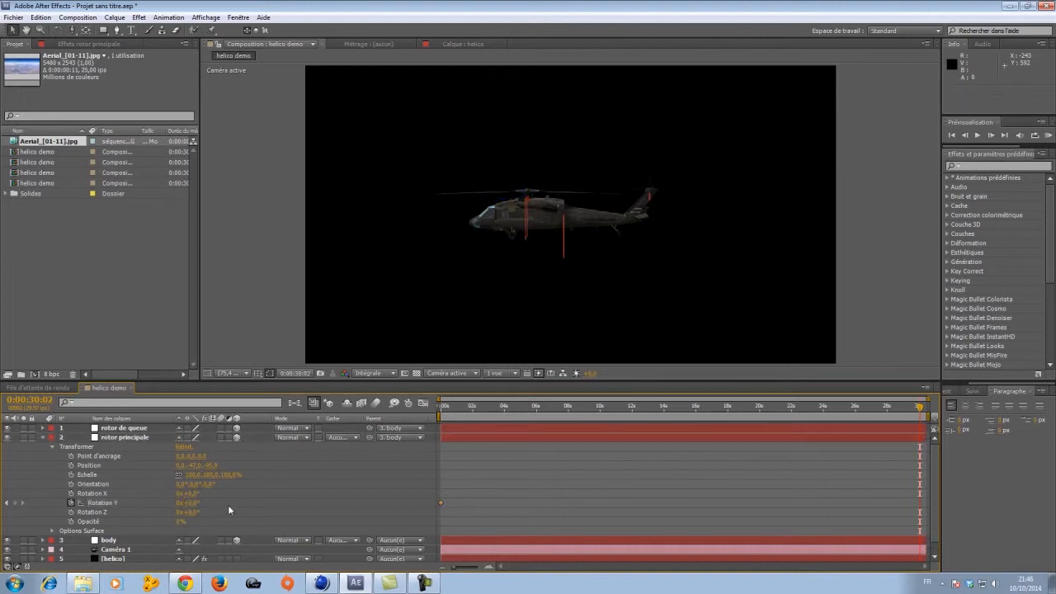
pyautogui.click(193, 503)
pyautogui.press('Return')
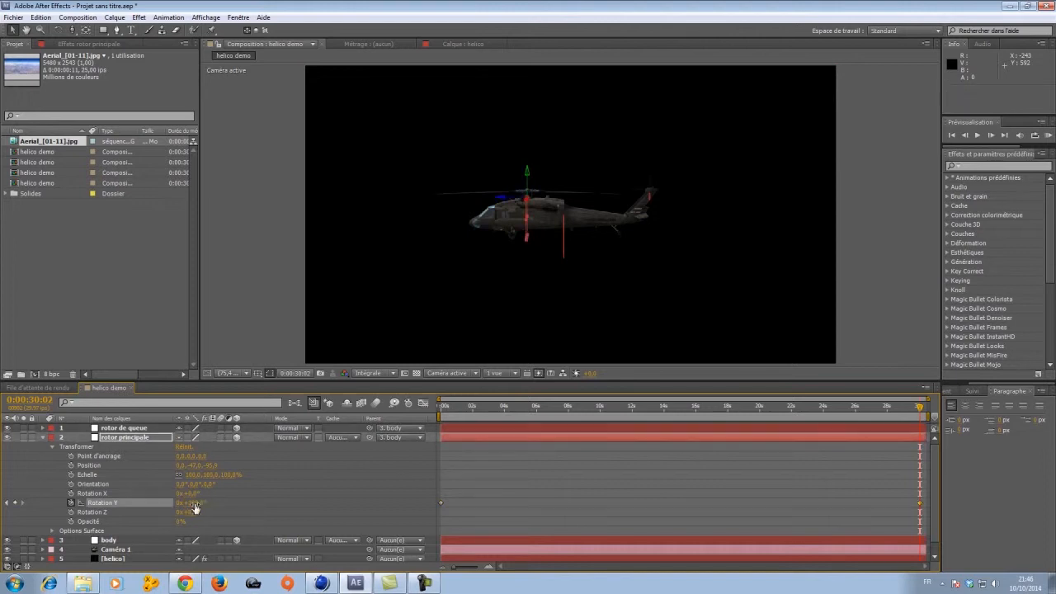
pyautogui.click(179, 503)
pyautogui.write('1')
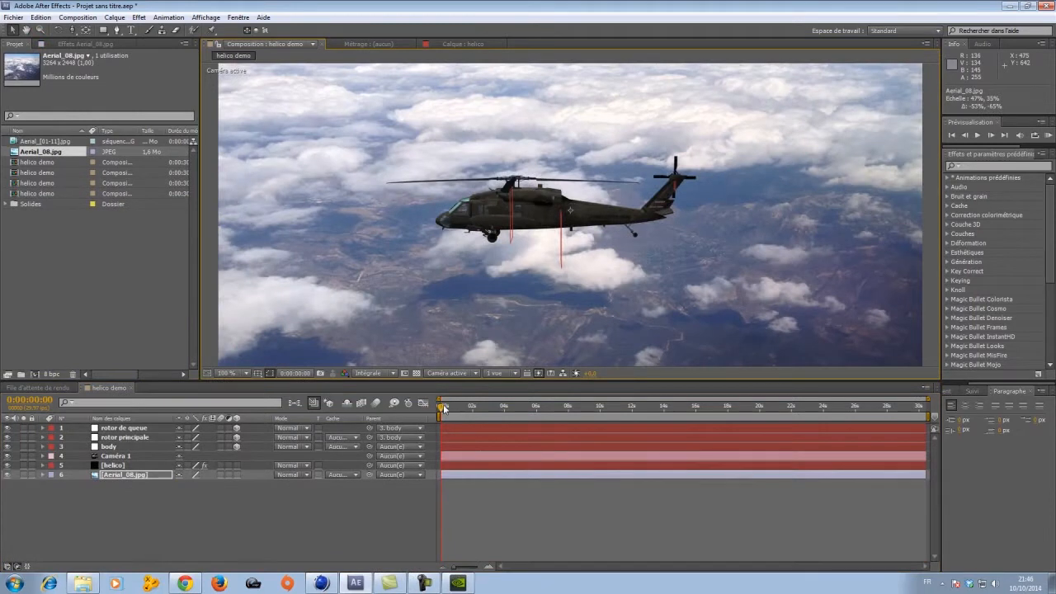
# Step: Replace the Rotation Y keyframes of "rotor principale" with the expression time*500 and scrub the timeline to check the spin
pyautogui.moveTo(443, 407); pyautogui.dragTo(422, 393)
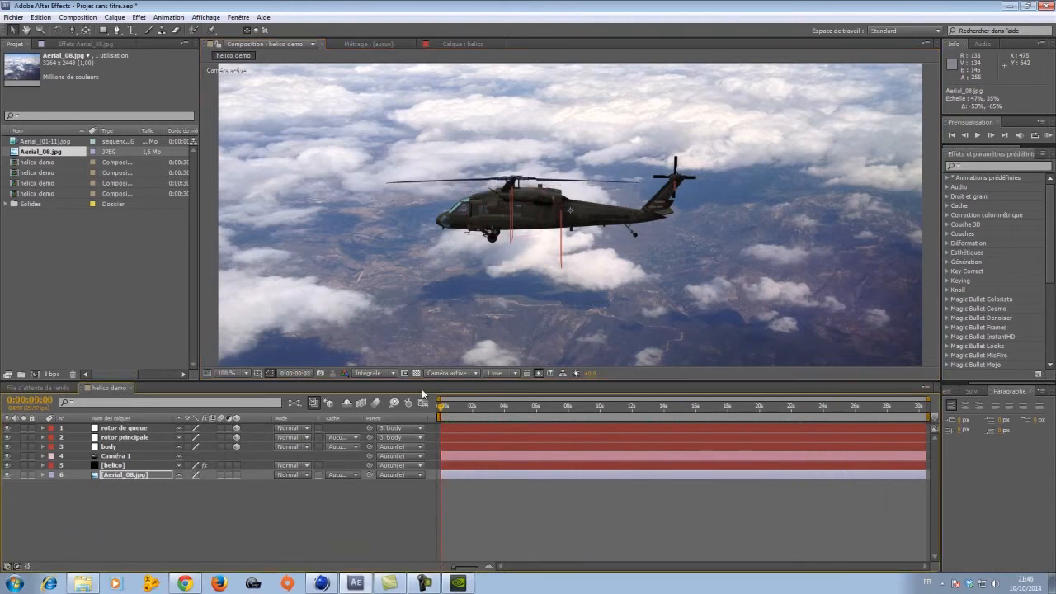
pyautogui.click(43, 437)
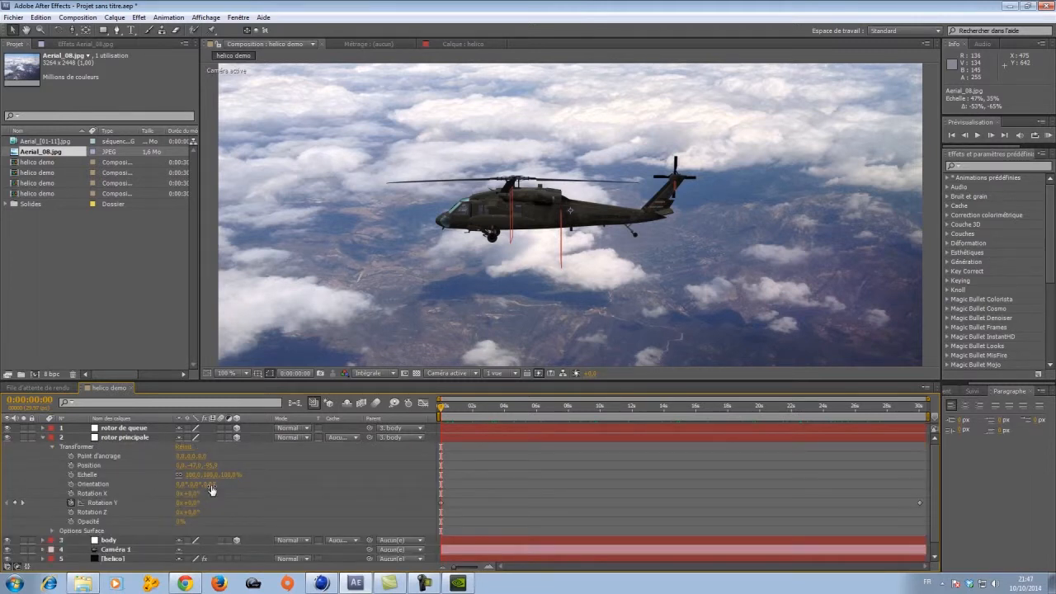
pyautogui.click(72, 503)
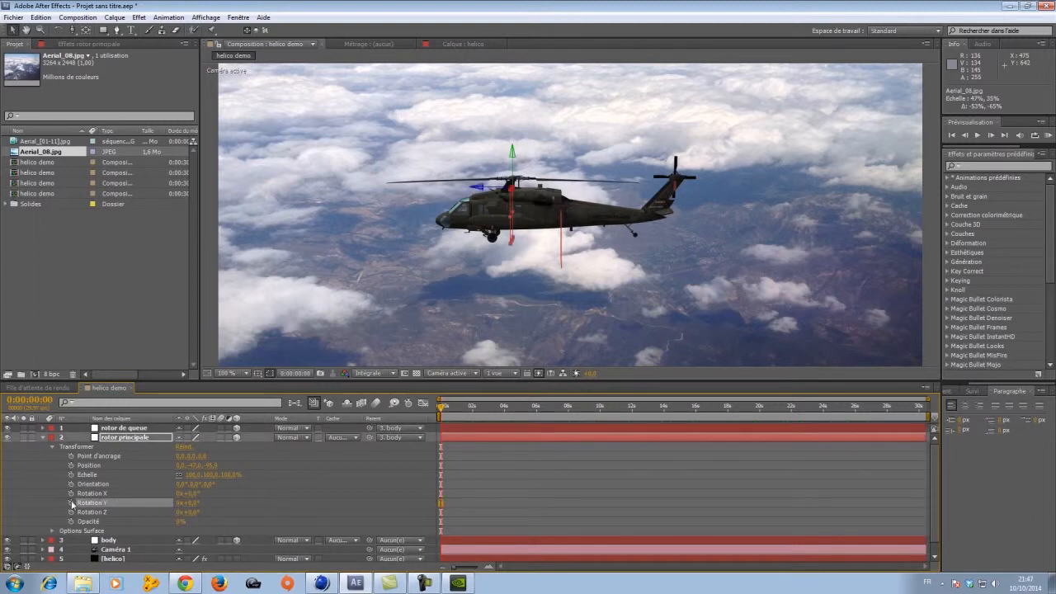
pyautogui.keyDown('alt'); pyautogui.click(72, 503); pyautogui.keyUp('alt')
pyautogui.press('BackSpace')
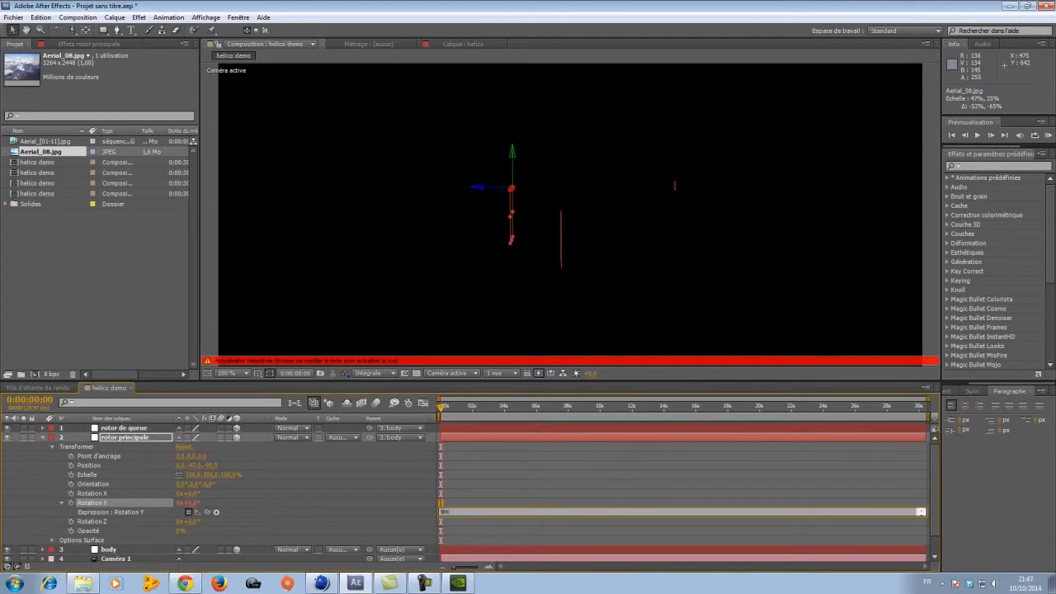
pyautogui.write('time*500')
pyautogui.click(546, 480)
pyautogui.moveTo(442, 407); pyautogui.dragTo(777, 414)
pyautogui.click(439, 408)
pyautogui.click(42, 438)
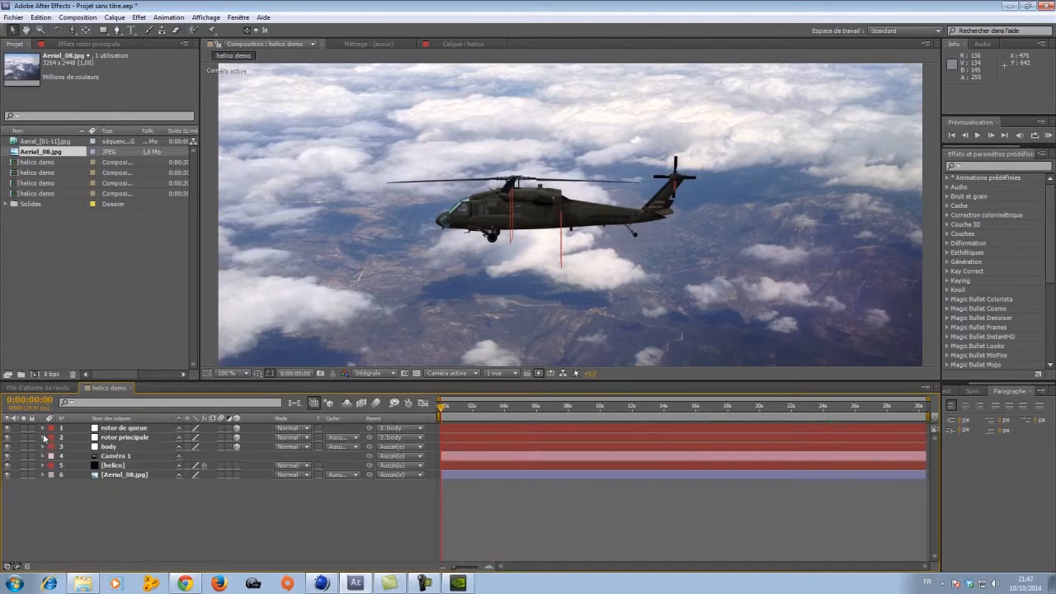
# Step: Add the expression time*1000 to the Rotation X property of "rotor de queue" and scrub the timeline back to the start
pyautogui.click(43, 428)
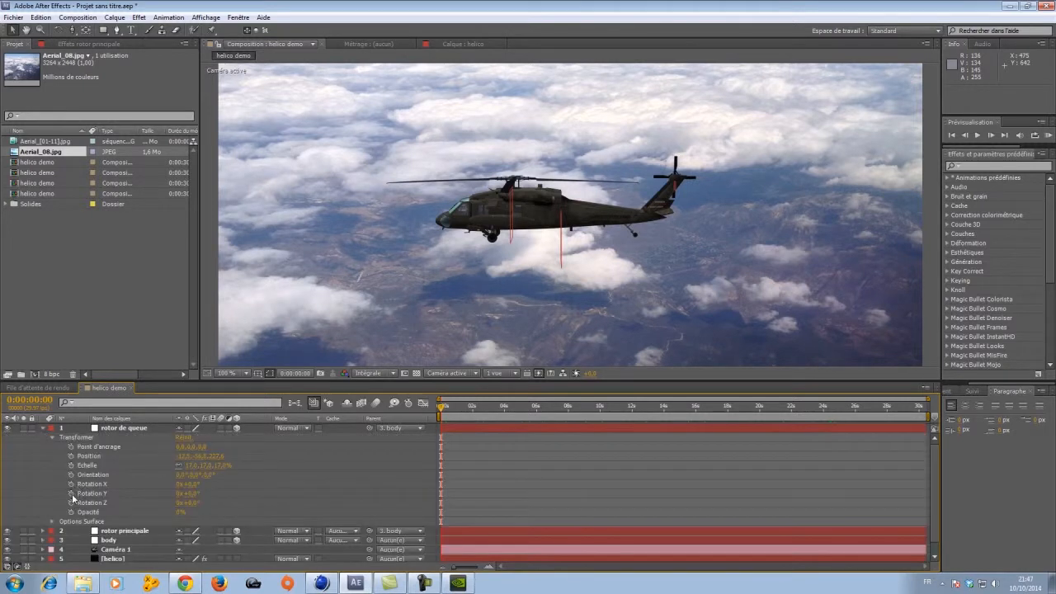
pyautogui.click(196, 502)
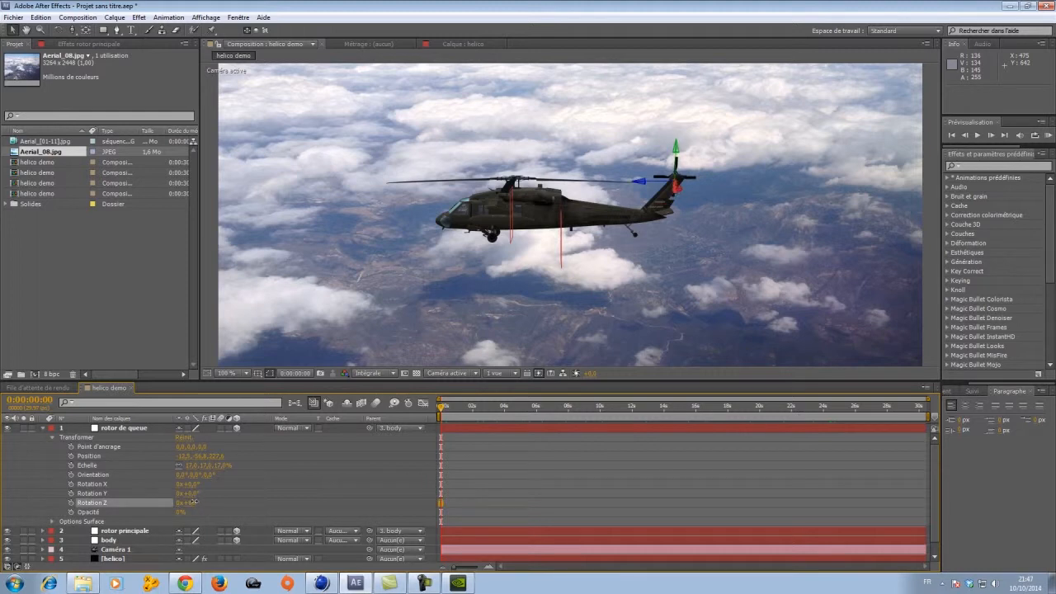
pyautogui.click(195, 502)
pyautogui.press('Return')
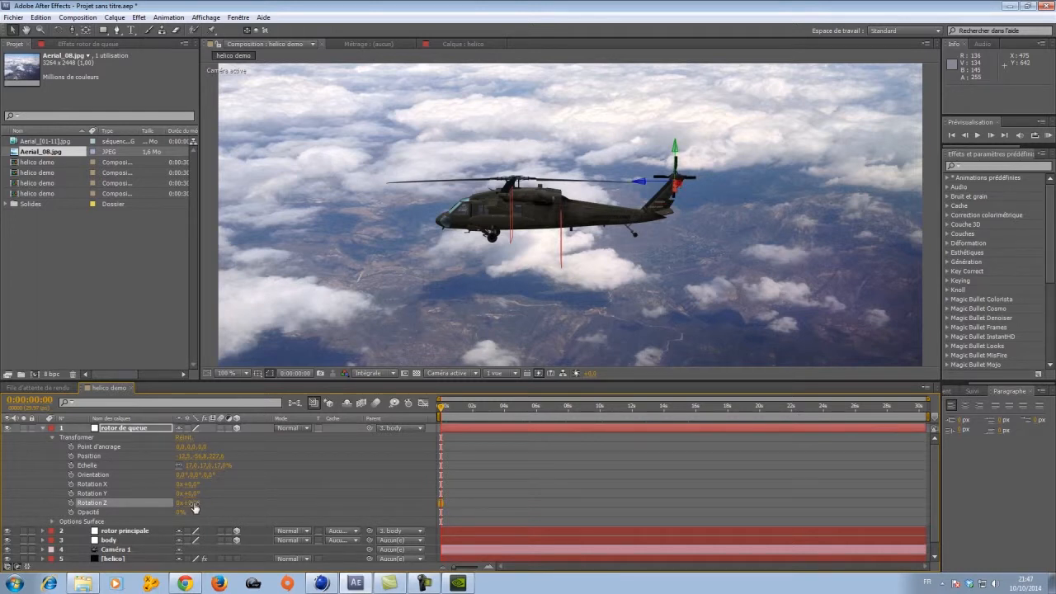
pyautogui.keyDown('alt'); pyautogui.click(71, 485); pyautogui.keyUp('alt')
pyautogui.write('t')
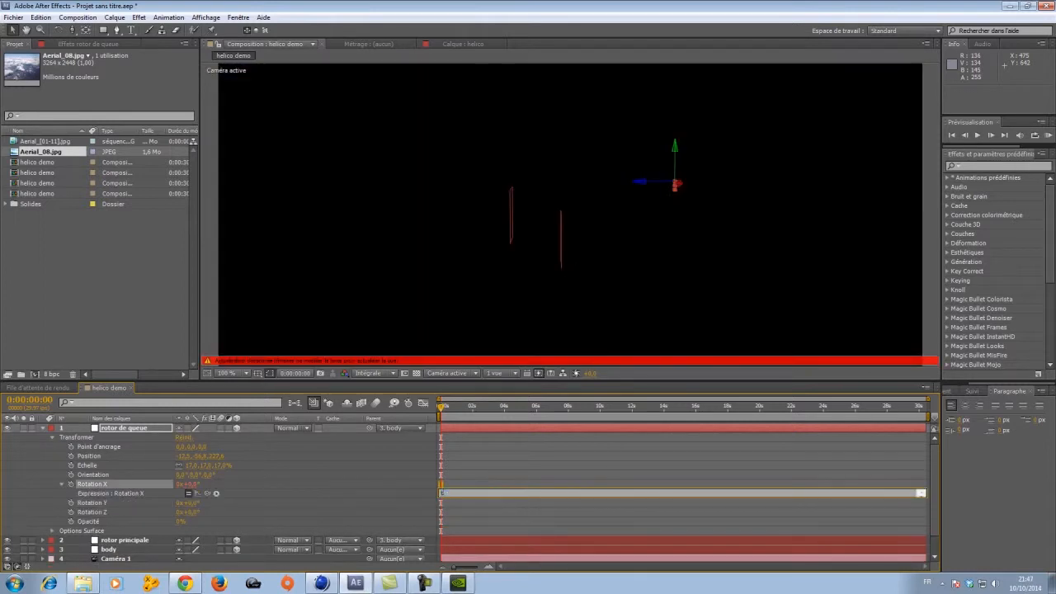
pyautogui.write('ime*1000')
pyautogui.click(476, 480)
pyautogui.moveTo(443, 410); pyautogui.dragTo(408, 417)
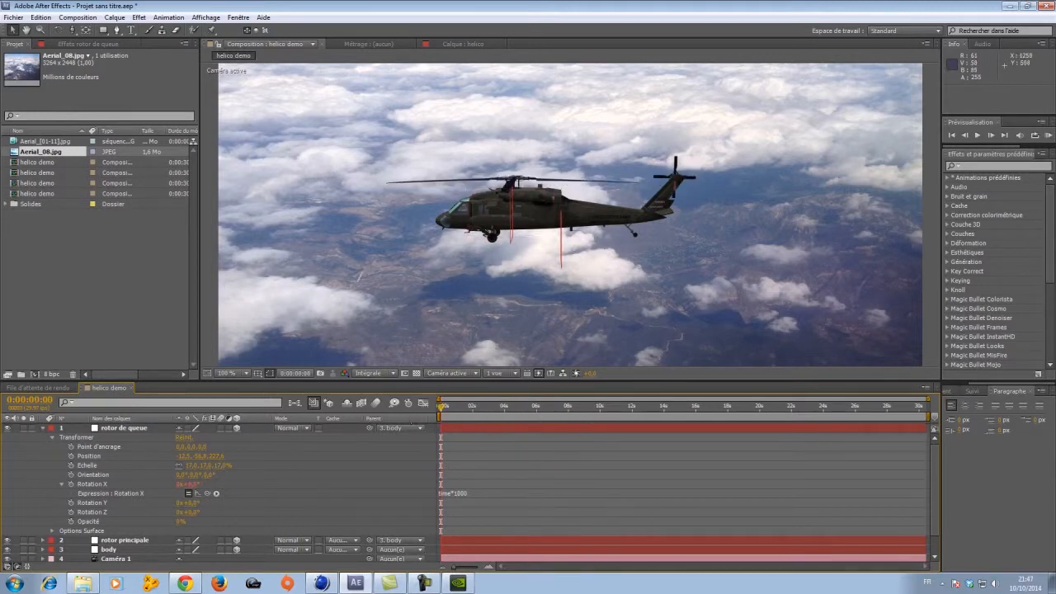
# Step: Render a RAM preview to check both rotors spinning, stopping playback when done
pyautogui.click(1047, 135)
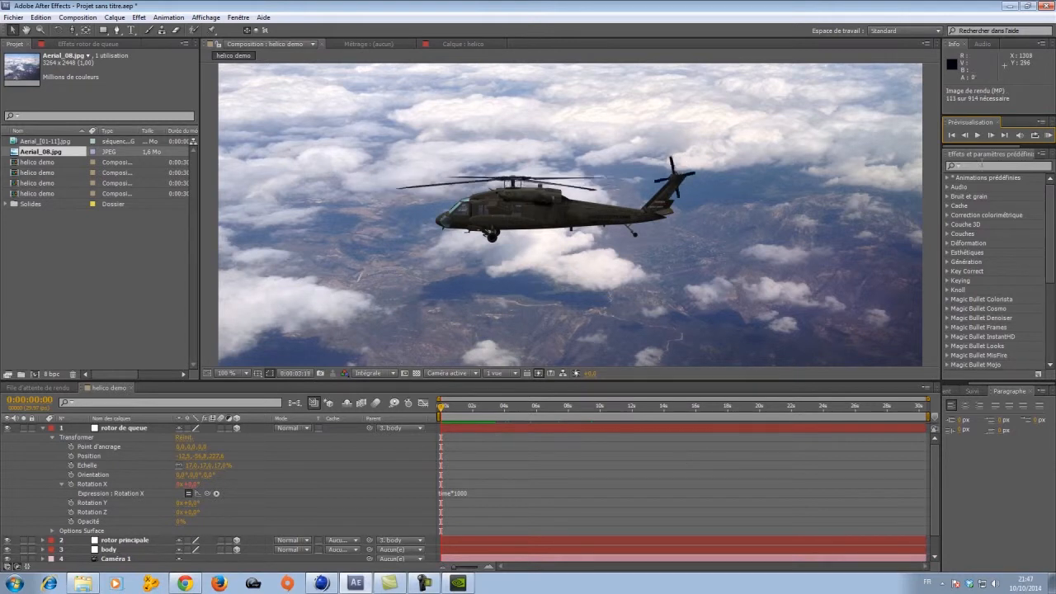
pyautogui.click(980, 135)
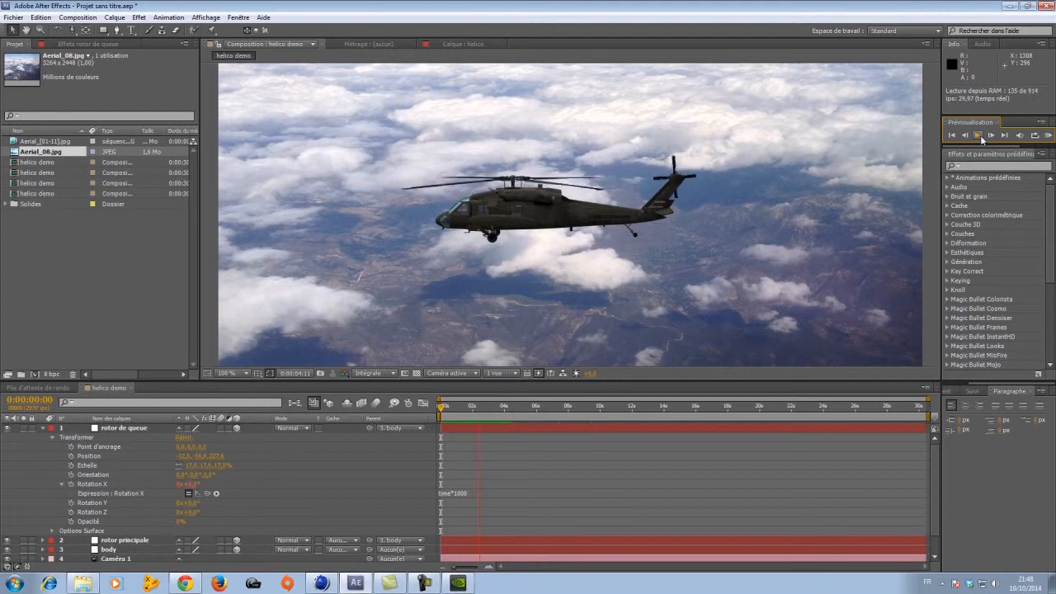
pyautogui.click(980, 135)
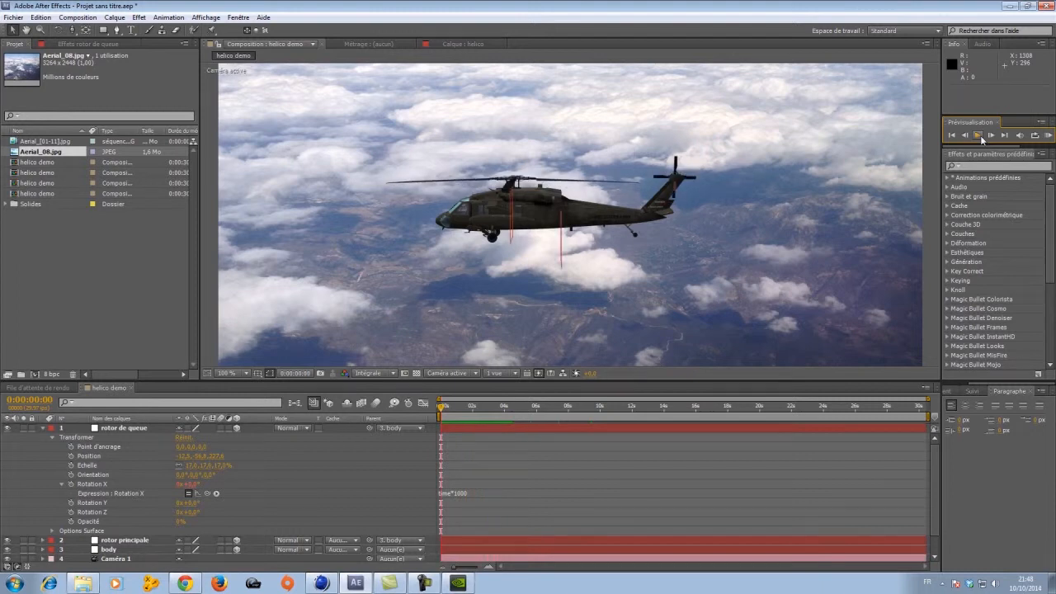
# Step: Collapse the "rotor de queue" properties, go to 0:00:00:07, and enable motion blur for the composition and the "helico" layer
pyautogui.click(45, 428)
pyautogui.moveTo(441, 408)
pyautogui.mouseDown()
pyautogui.moveTo(512, 409)
pyautogui.moveTo(443, 413)
pyautogui.mouseUp()
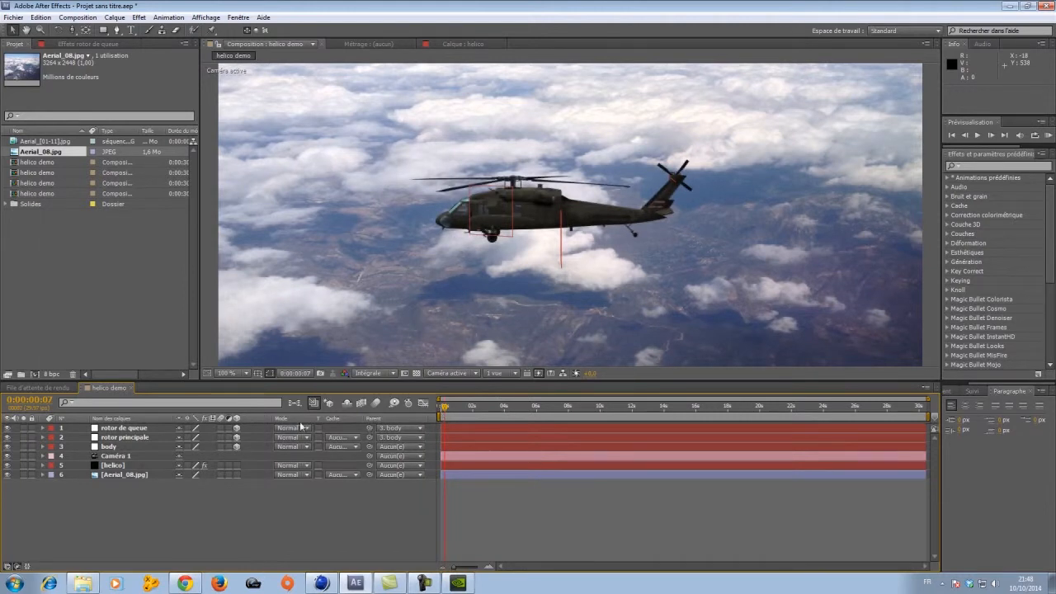
pyautogui.click(377, 403)
pyautogui.click(221, 466)
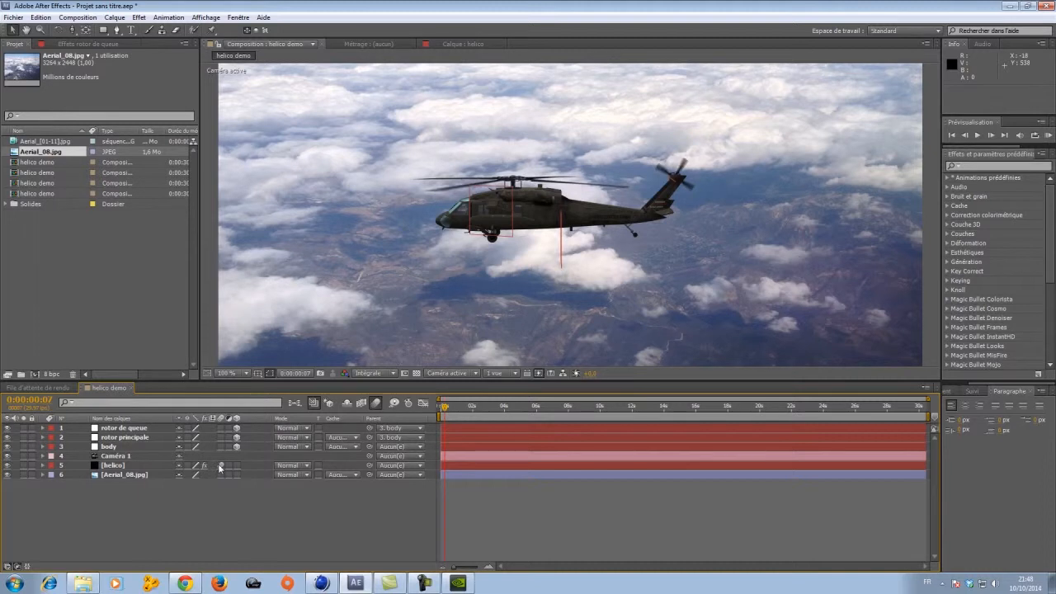
# Step: Render a RAM preview to check the motion blur on the spinning rotors
pyautogui.click(1046, 135)
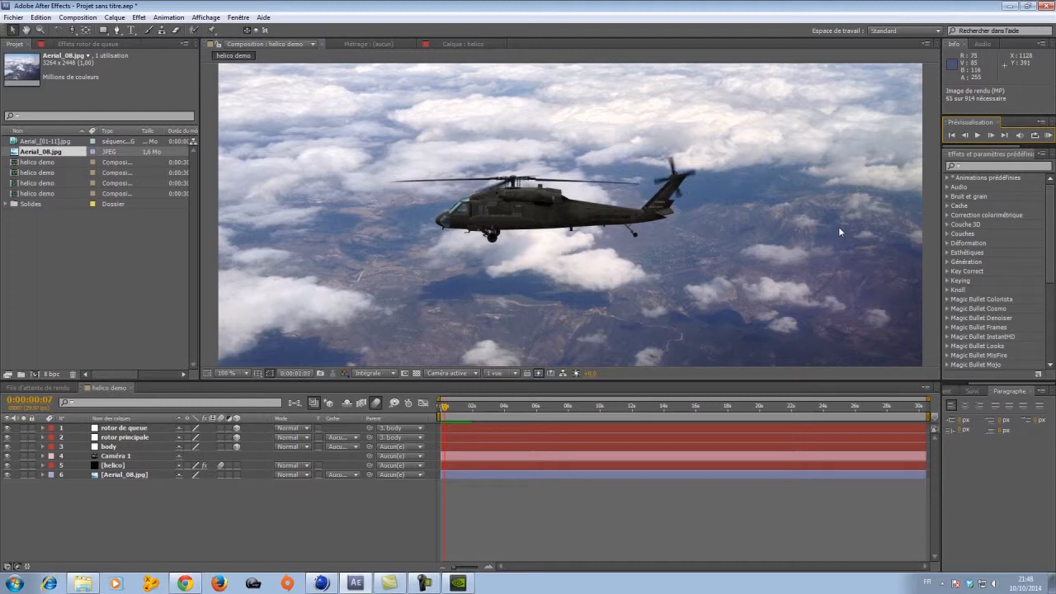
pyautogui.click(978, 136)
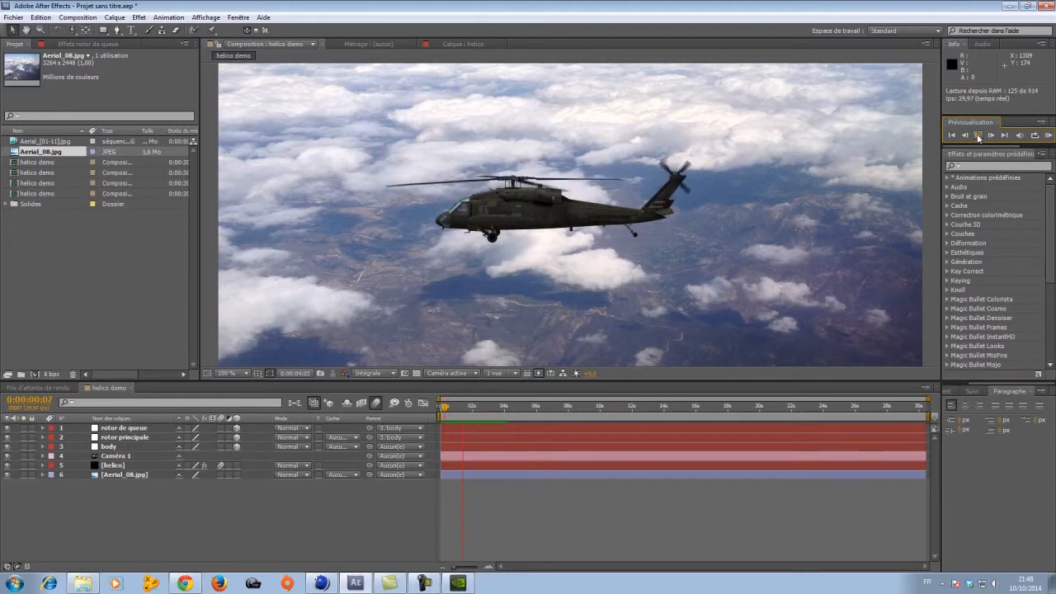
pyautogui.click(978, 136)
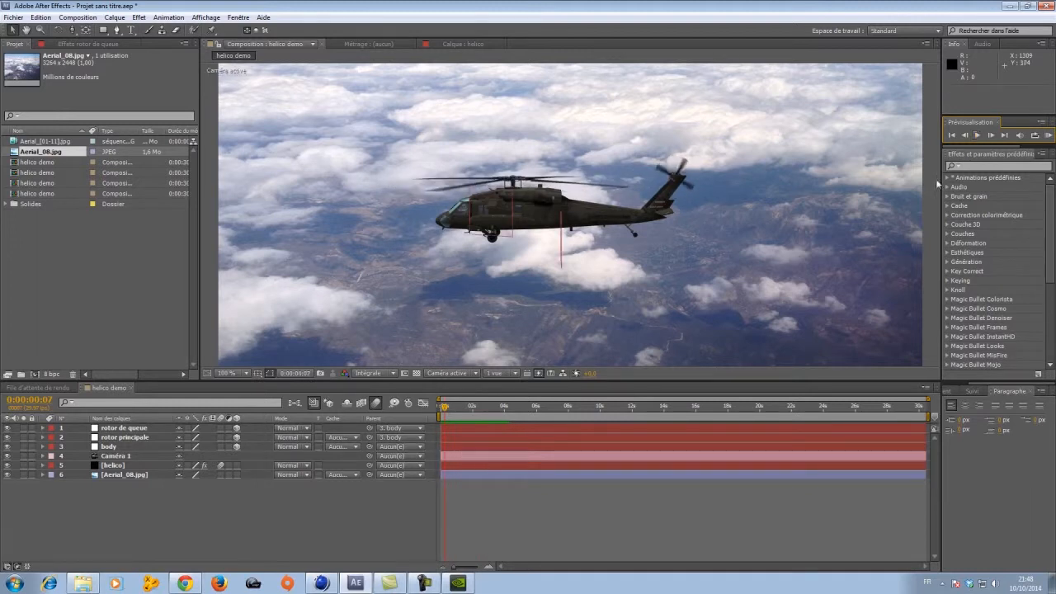
# Step: Fit the composition in the viewer and orbit "Caméra 1" to a front three-quarter view of the helicopter, near position 1512, 3, -1392
pyautogui.scroll(-1, 641, 206)
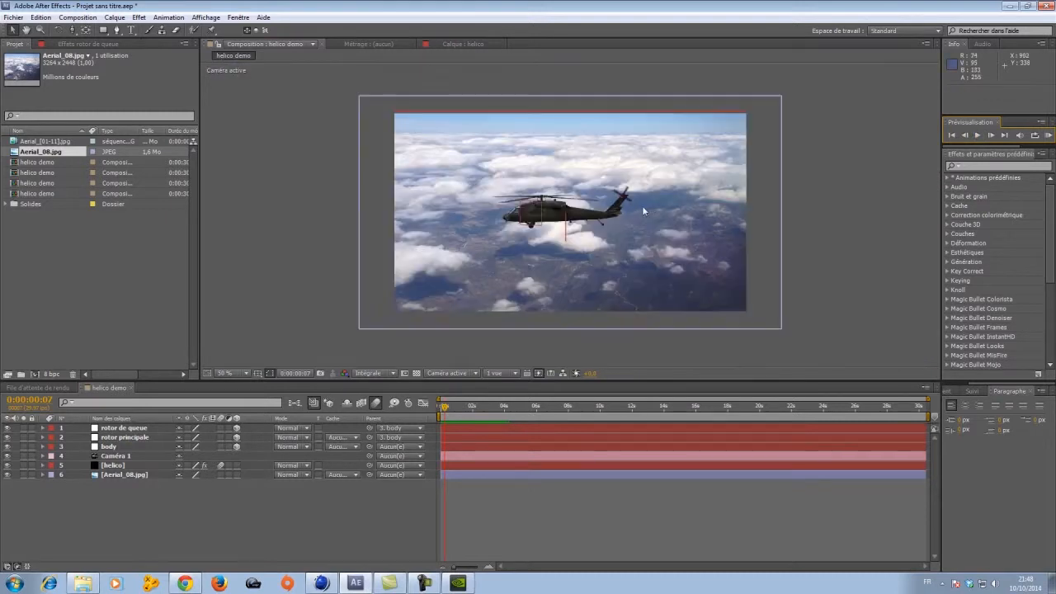
pyautogui.click(231, 373)
pyautogui.click(232, 386)
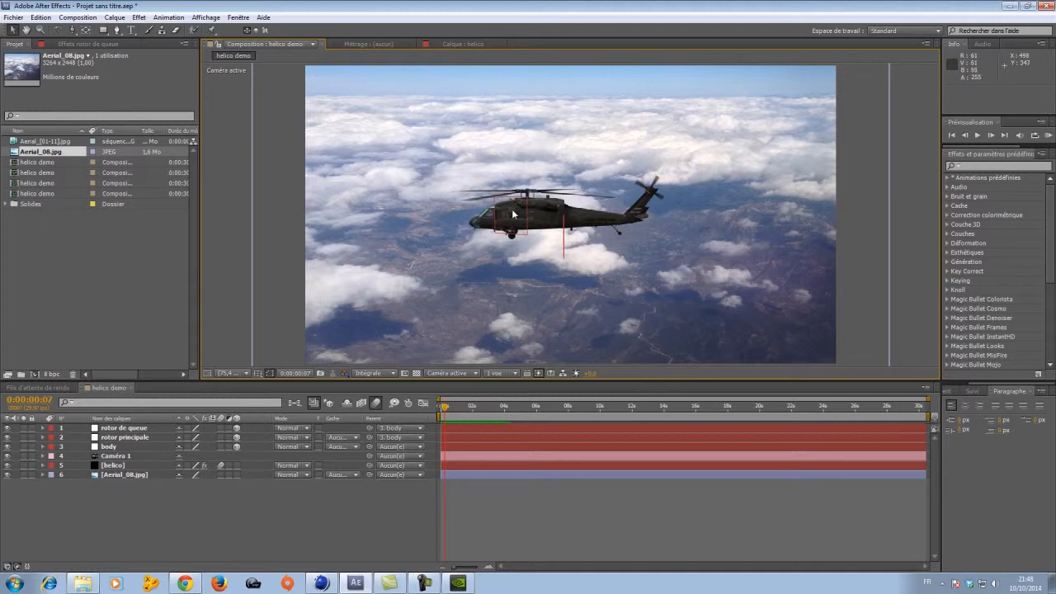
pyautogui.press('c')
pyautogui.moveTo(513, 213); pyautogui.dragTo(648, 255)
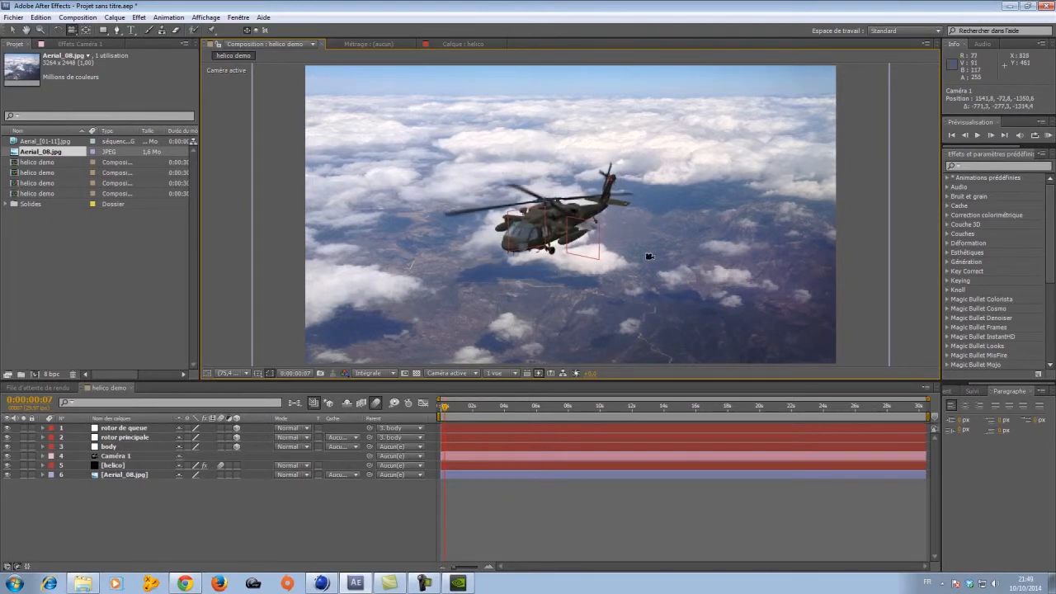
pyautogui.moveTo(583, 227); pyautogui.dragTo(585, 223)
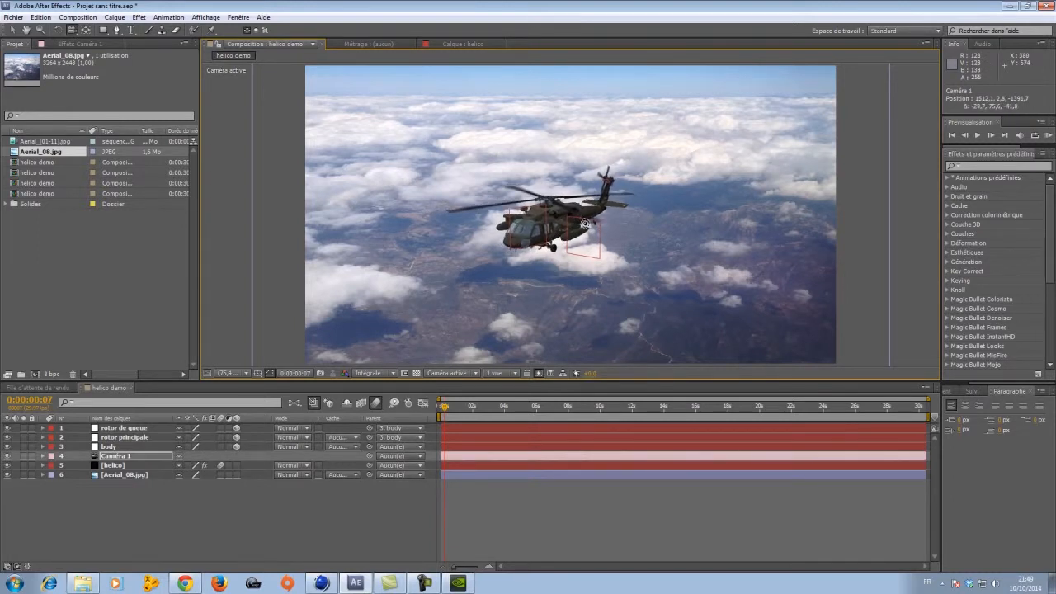
# Step: Keyframe the Position of "body" at 0:00:00:00 and move it into the distance along Z to about 5064
pyautogui.click(44, 446)
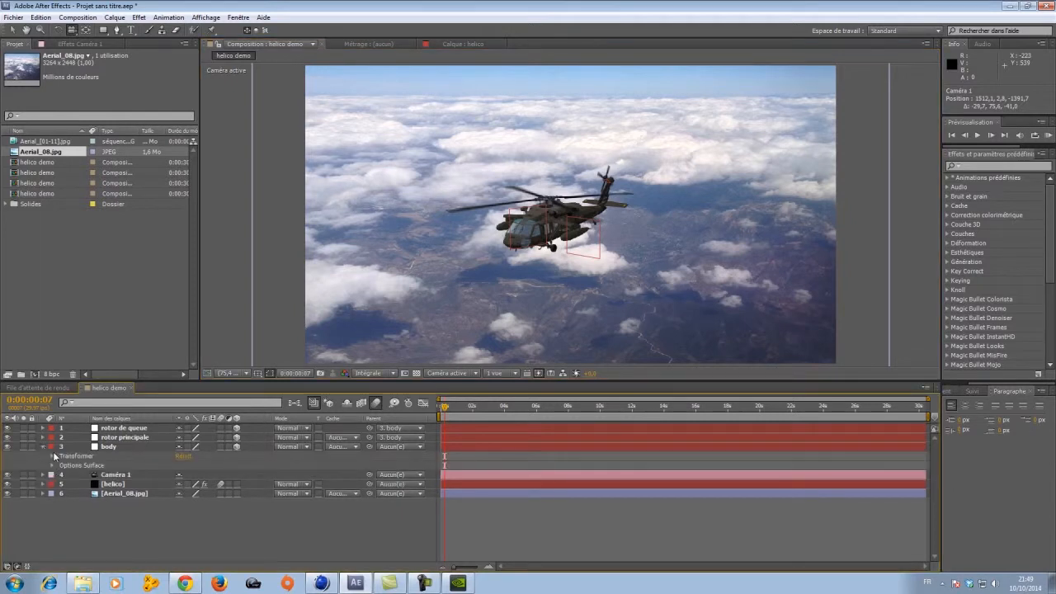
pyautogui.click(52, 456)
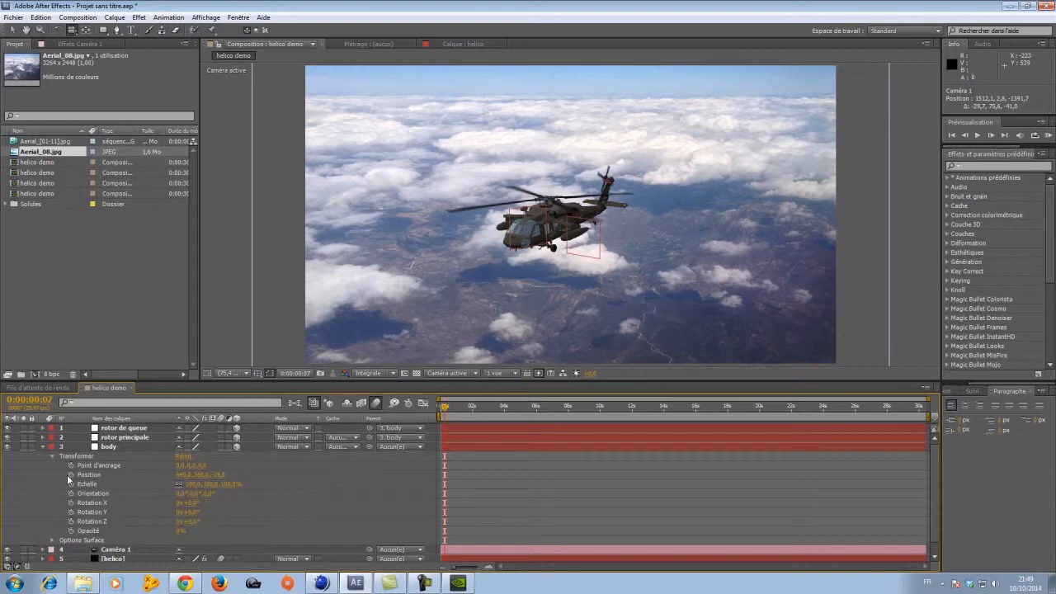
pyautogui.click(440, 409)
pyautogui.click(72, 476)
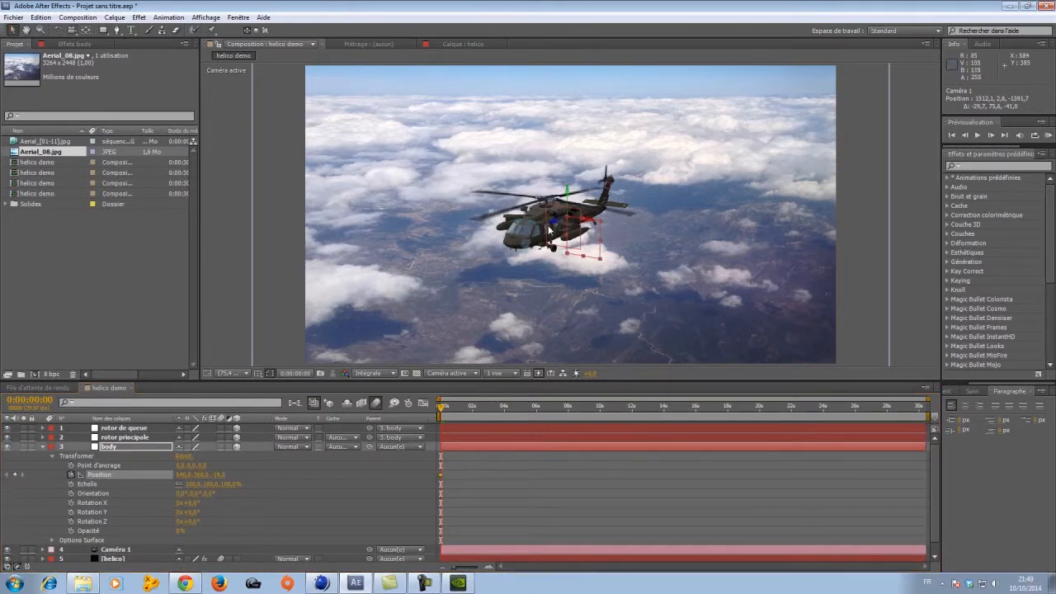
pyautogui.moveTo(556, 224); pyautogui.dragTo(1055, 33)
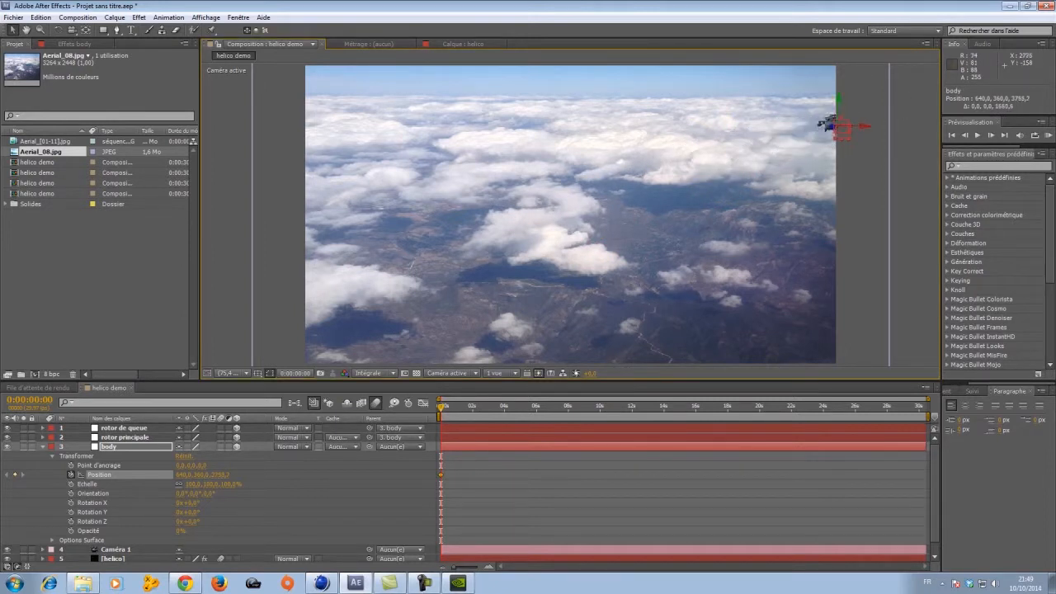
pyautogui.moveTo(832, 128); pyautogui.dragTo(1055, 0)
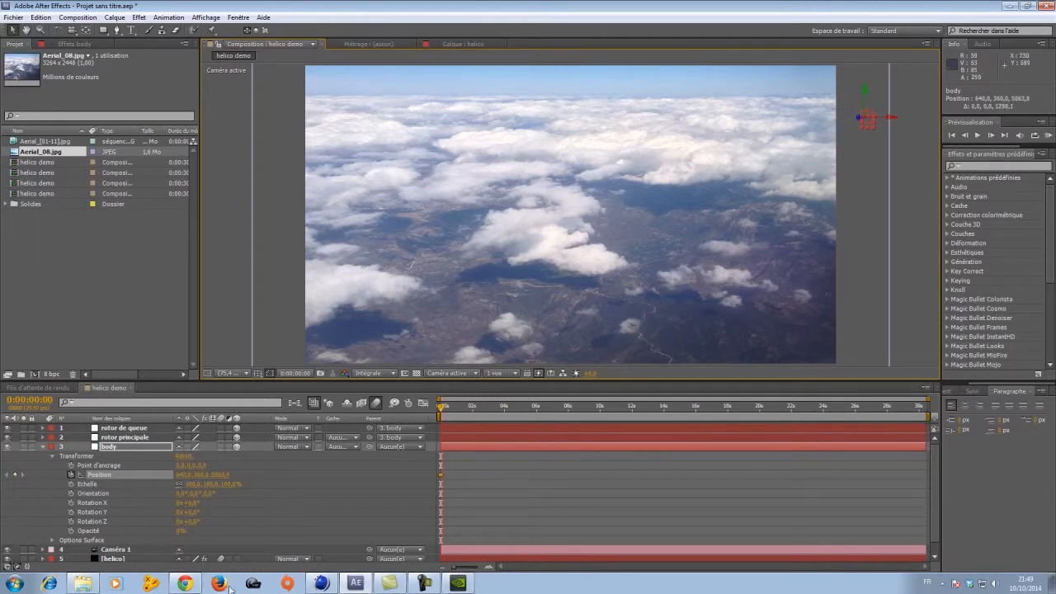
# Step: At 0:00:04:00, move "body" towards the camera along Z to about -1078, creating a second Position keyframe
pyautogui.moveTo(443, 406); pyautogui.dragTo(505, 405)
pyautogui.moveTo(861, 120); pyautogui.dragTo(489, 250)
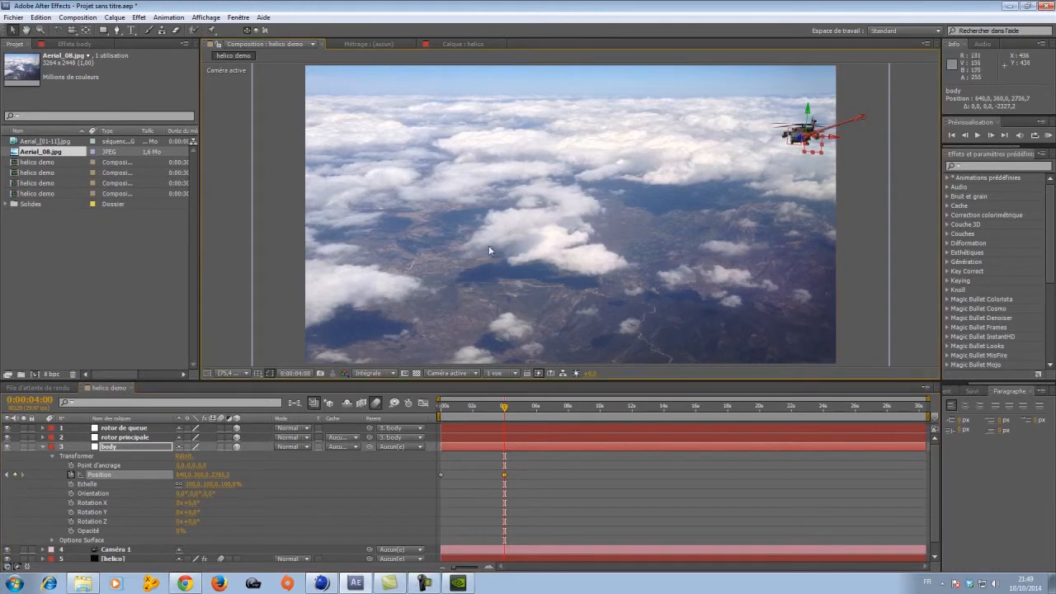
pyautogui.moveTo(801, 141); pyautogui.dragTo(451, 358)
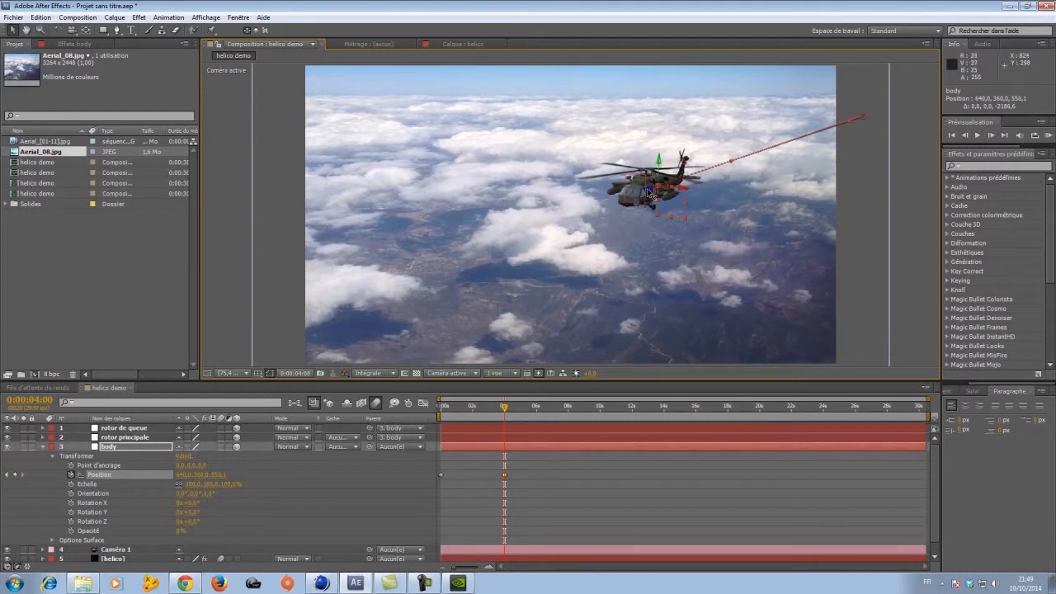
pyautogui.moveTo(648, 189); pyautogui.dragTo(28, 470)
# Step: Return to 0:00:00:00 and render a RAM preview of the helicopter's flight path
pyautogui.moveTo(502, 406); pyautogui.dragTo(440, 407)
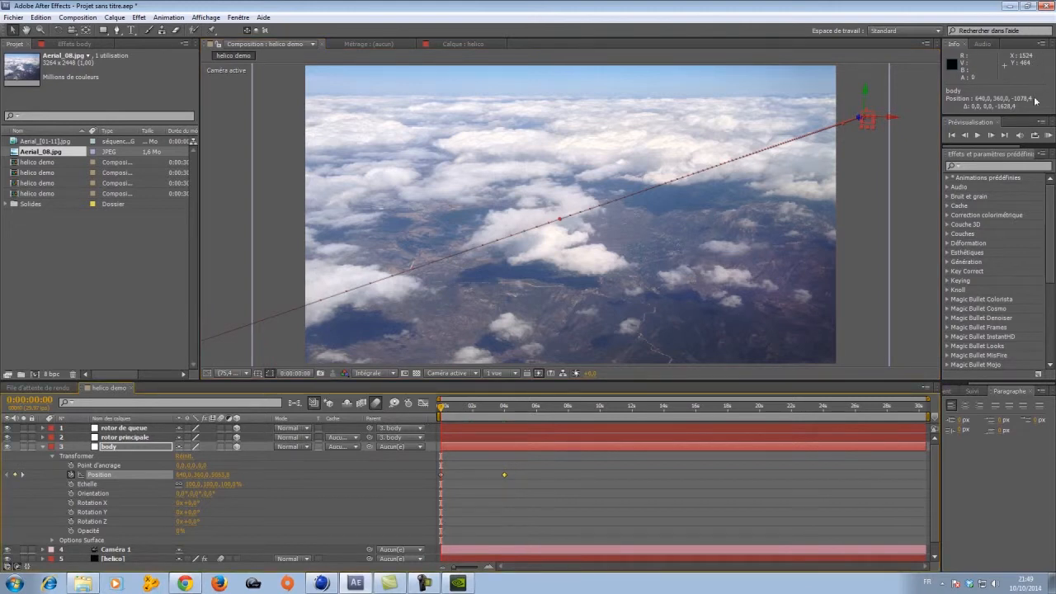
pyautogui.click(1047, 136)
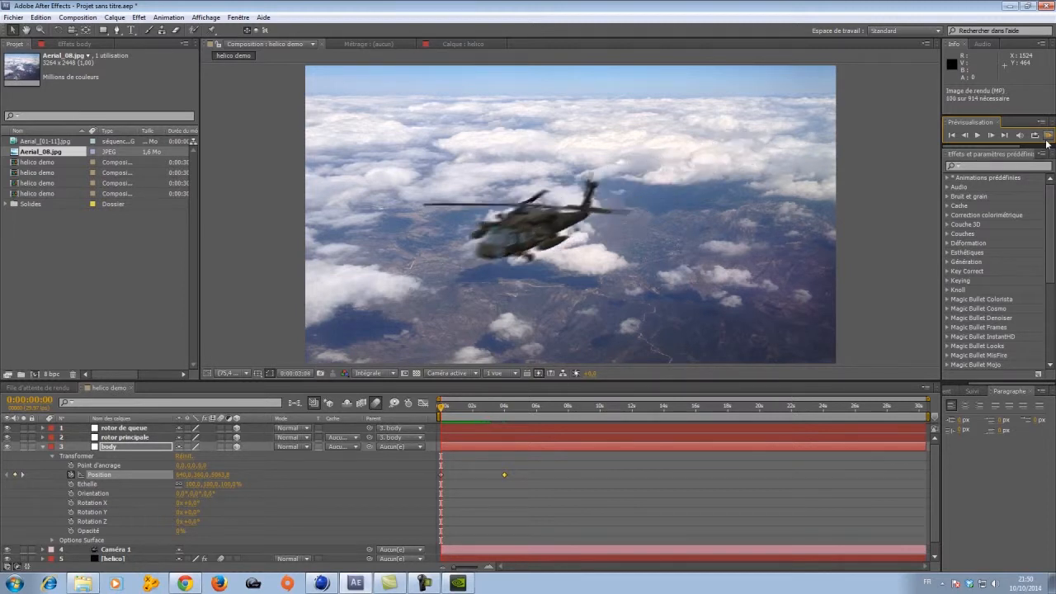
pyautogui.click(977, 137)
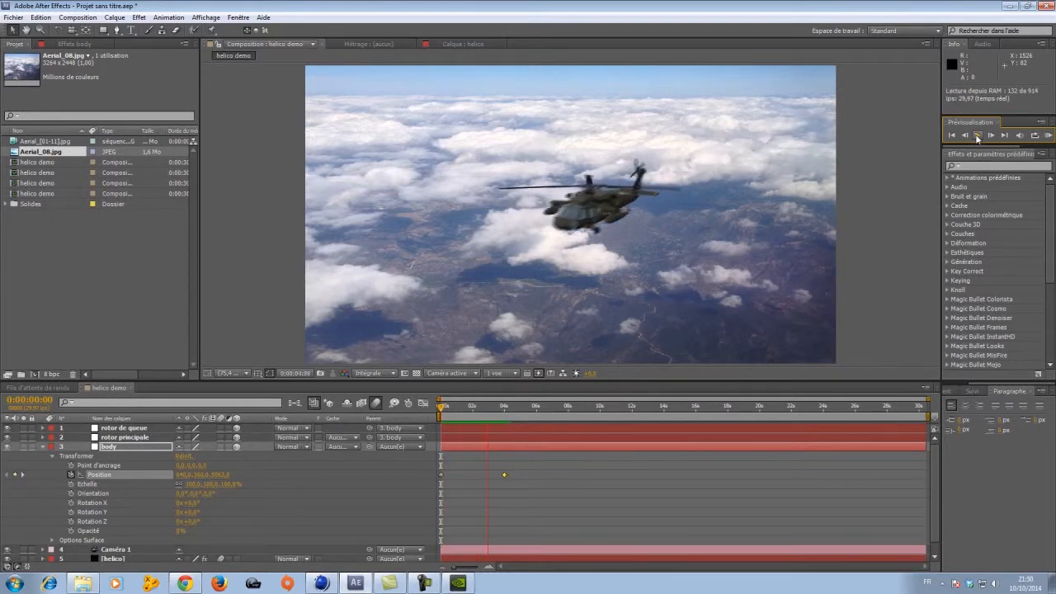
pyautogui.click(977, 136)
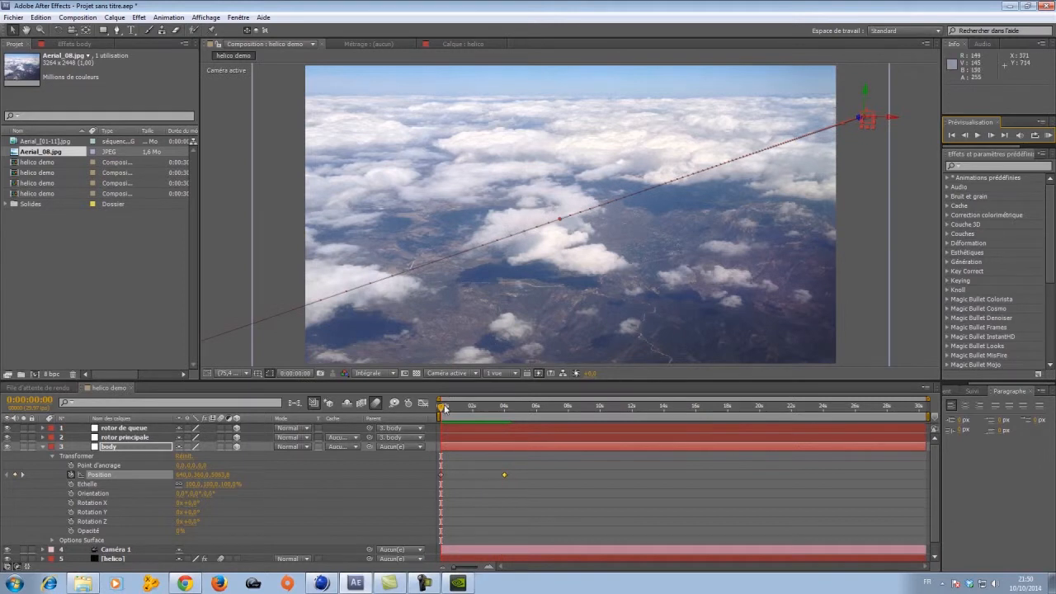
# Step: Slow the flight by moving the second Position keyframe of "body" to 0:00:07:29, and check it with a RAM preview
pyautogui.moveTo(537, 470); pyautogui.dragTo(568, 475)
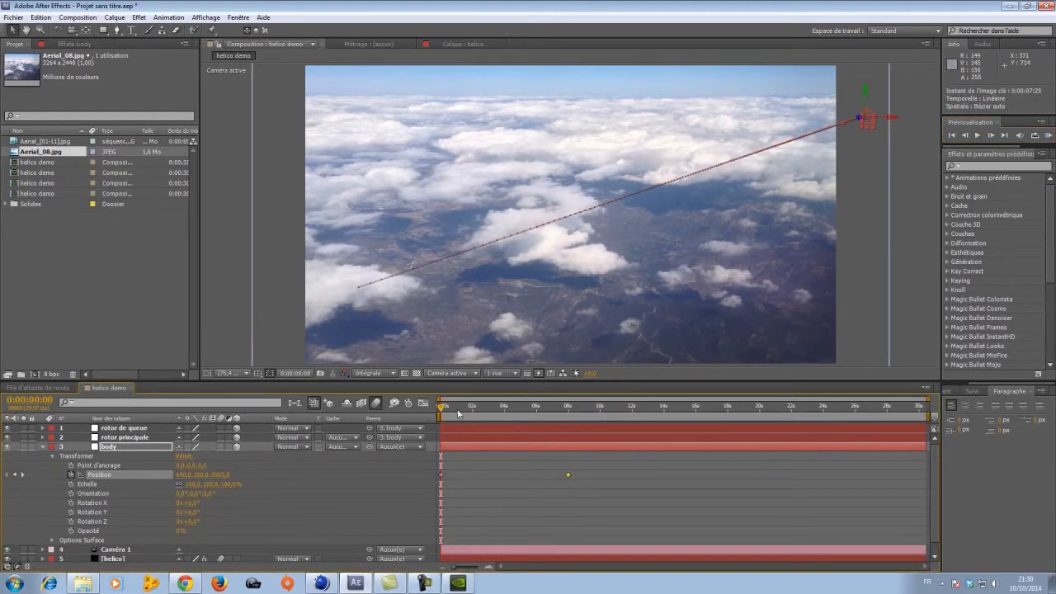
pyautogui.click(1048, 134)
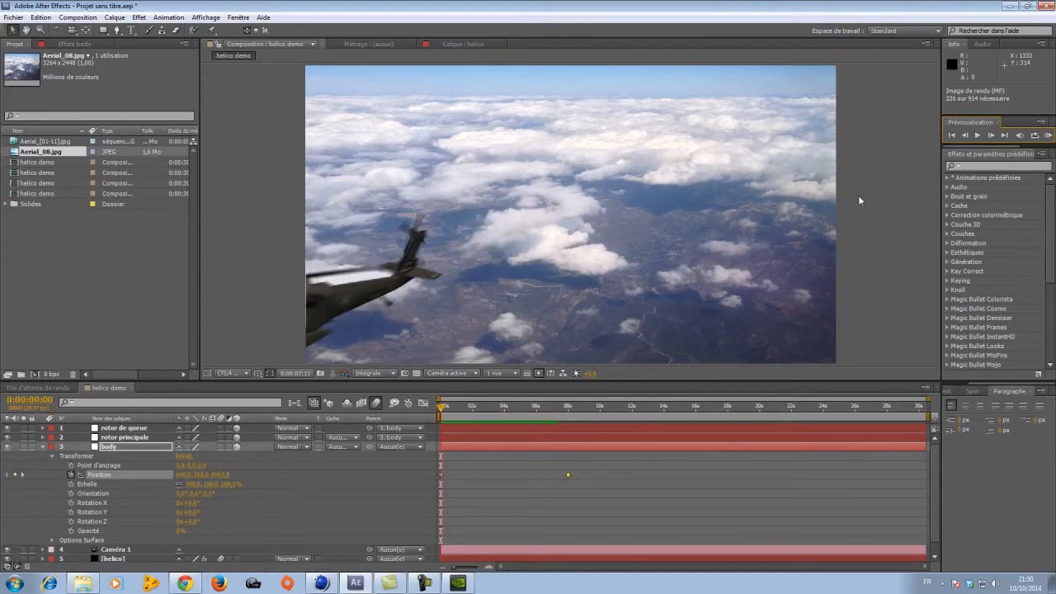
pyautogui.click(977, 136)
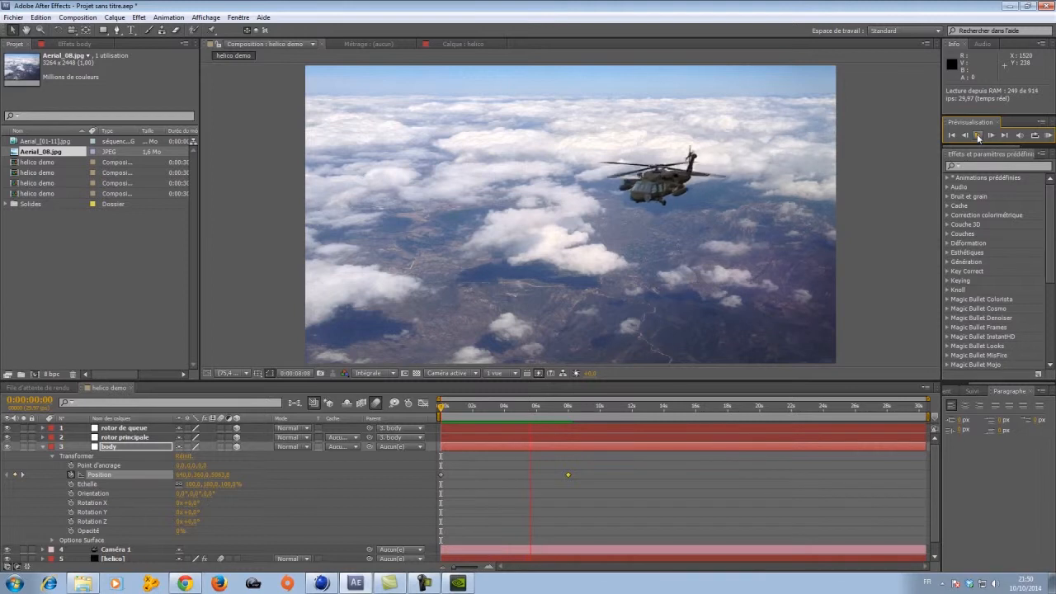
pyautogui.click(978, 138)
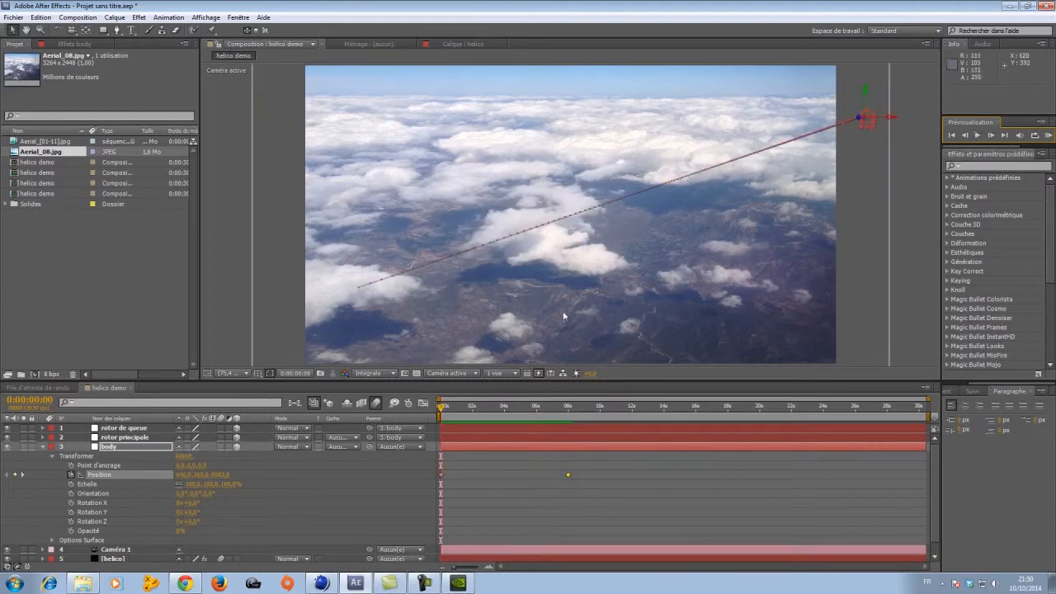
# Step: At 0:00:06:20, turn off the composition's motion blur and slightly adjust the Z orientation of "body"
pyautogui.moveTo(438, 415); pyautogui.dragTo(547, 410)
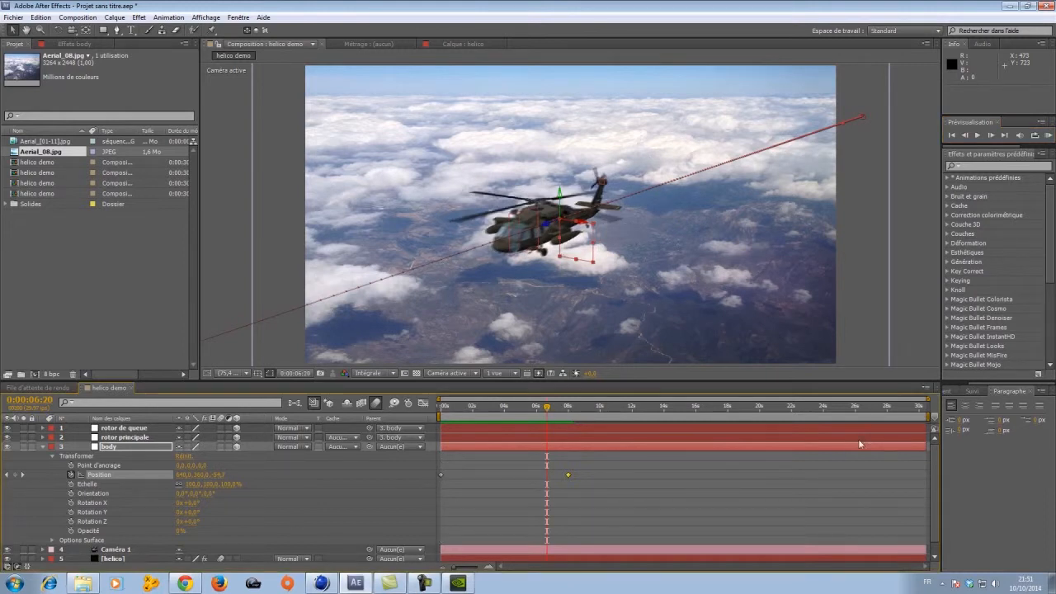
pyautogui.click(373, 404)
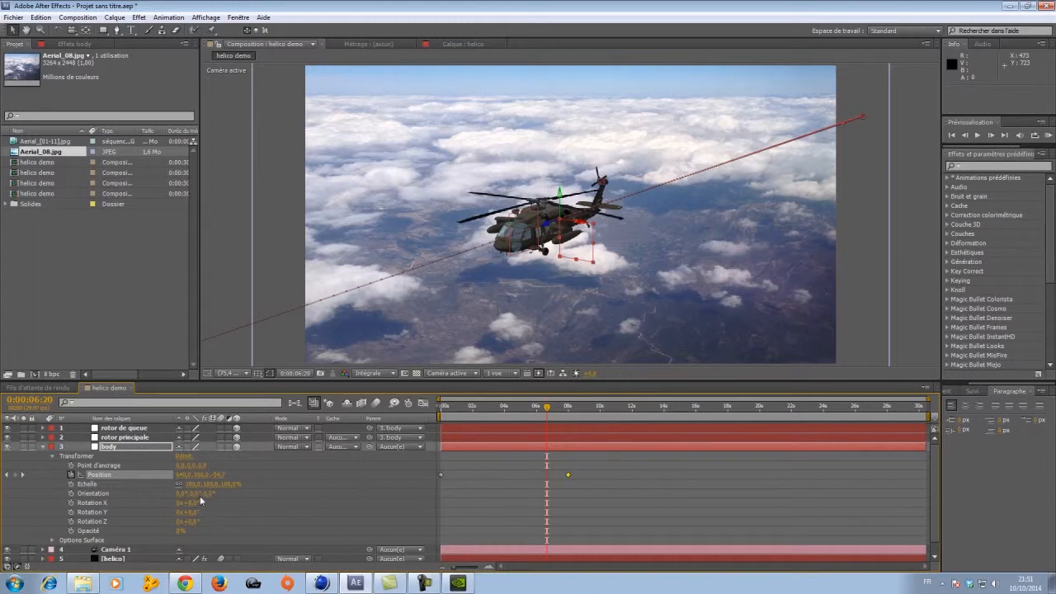
pyautogui.moveTo(203, 493); pyautogui.dragTo(208, 493)
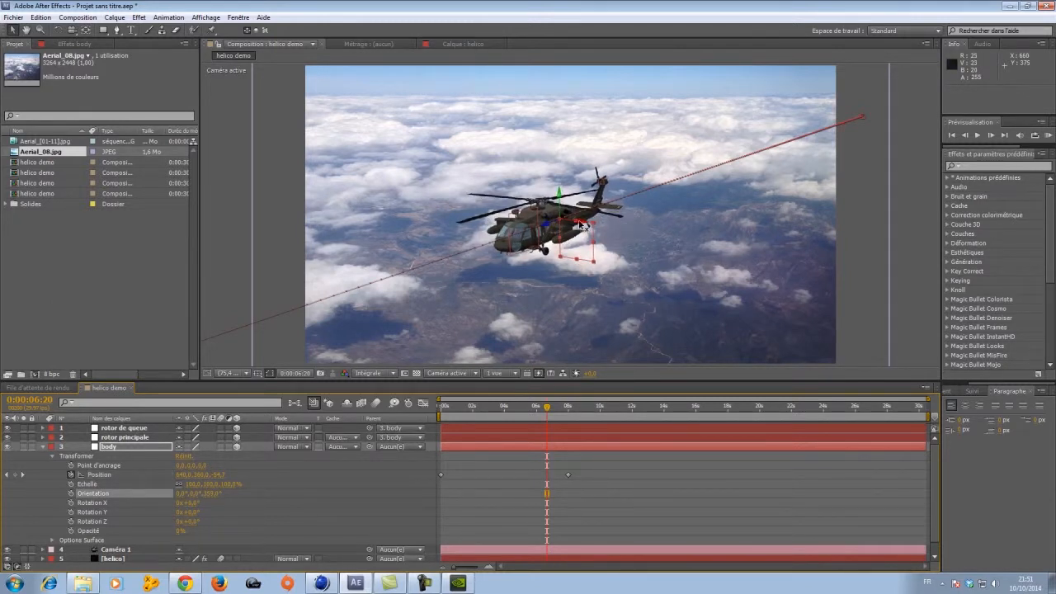
# Step: Fine-tune the Z orientation of "body" slightly and move the current time to 0:00:05:29
pyautogui.moveTo(181, 493); pyautogui.dragTo(183, 493)
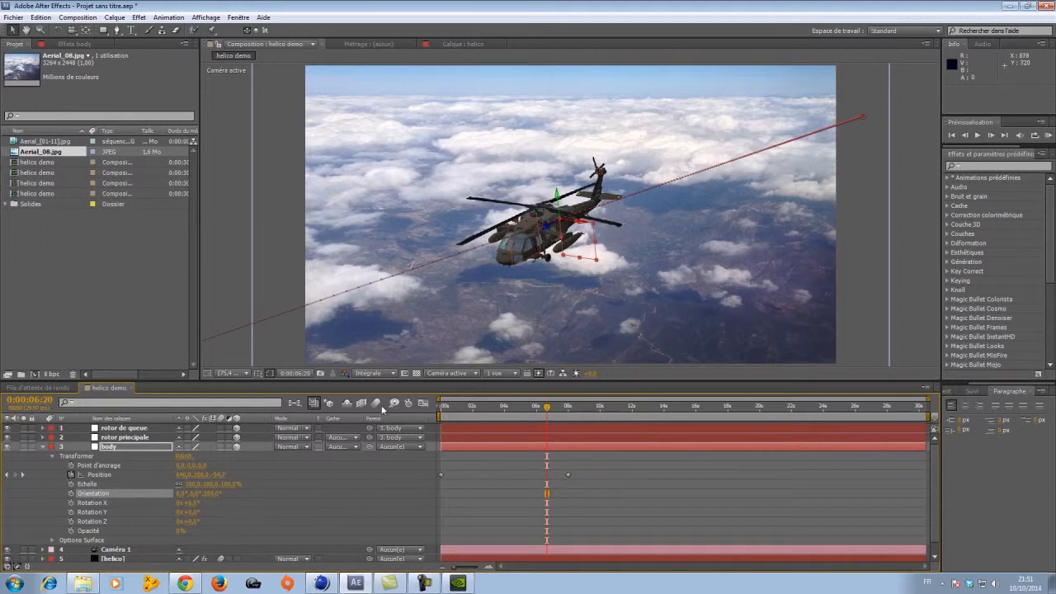
pyautogui.moveTo(546, 407)
pyautogui.mouseDown()
pyautogui.moveTo(449, 408)
pyautogui.moveTo(544, 408)
pyautogui.mouseUp()
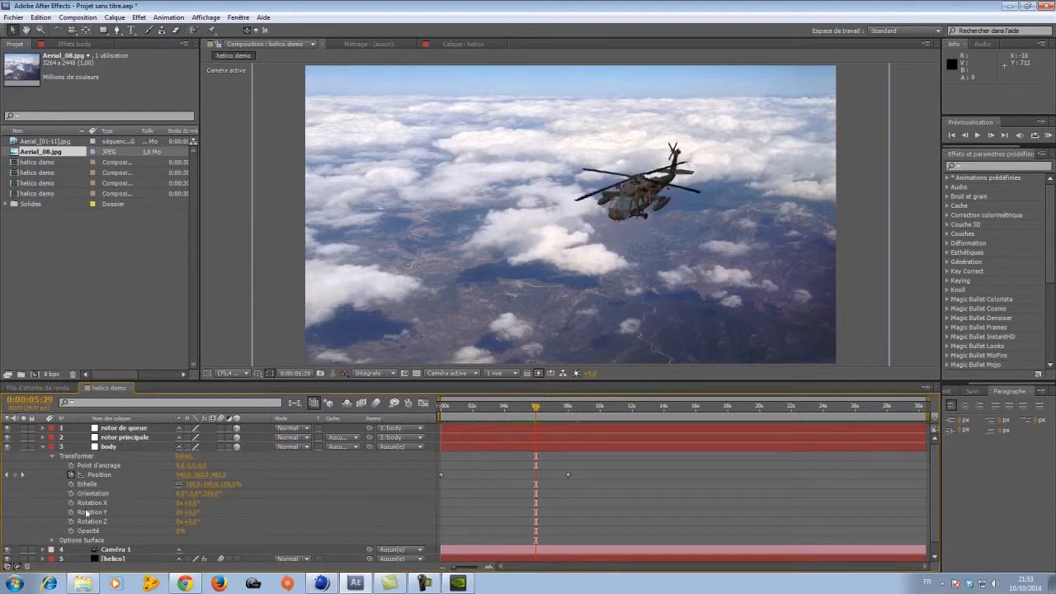
# Step: Add the expression wiggle(1,2) to the Z Rotation of "body" and scrub to 0:00:02:20 to check the motion
pyautogui.keyDown('alt'); pyautogui.click(72, 521); pyautogui.keyUp('alt')
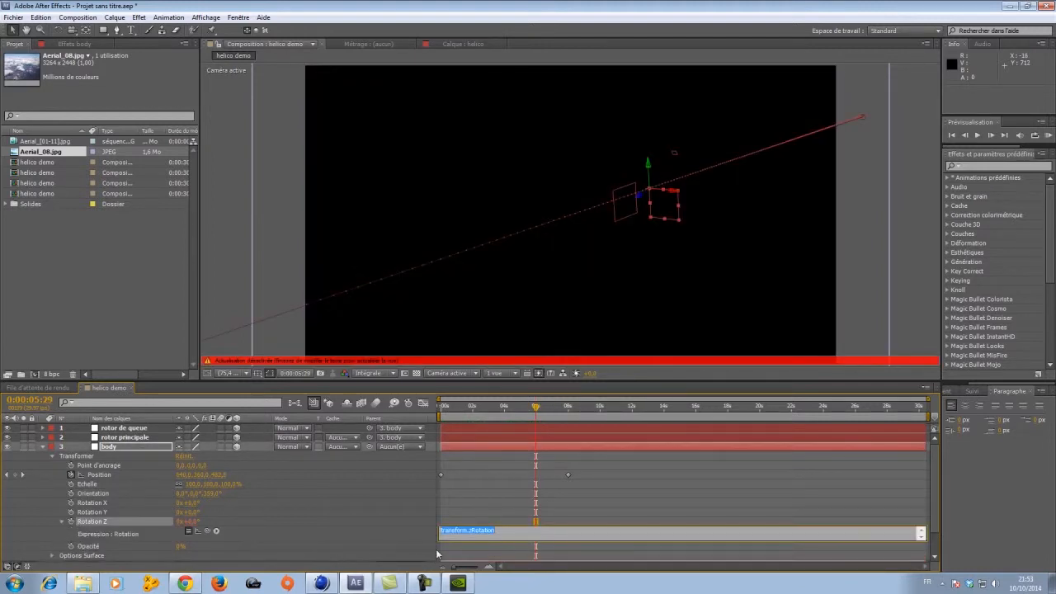
pyautogui.write('wi')
pyautogui.click(453, 518)
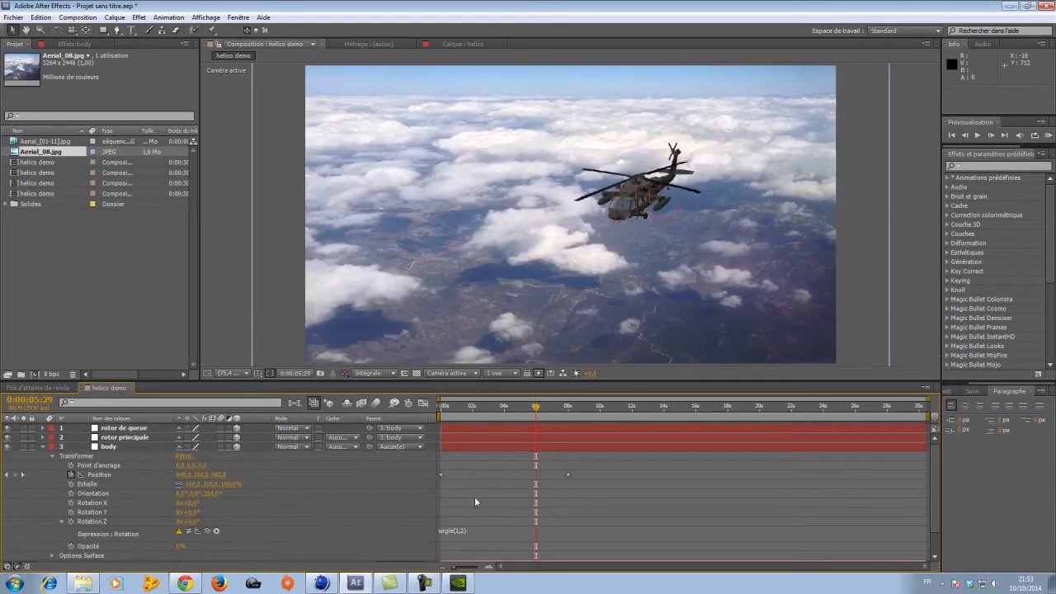
pyautogui.click(452, 530)
pyautogui.write('g')
pyautogui.click(561, 507)
pyautogui.moveTo(532, 413); pyautogui.dragTo(482, 412)
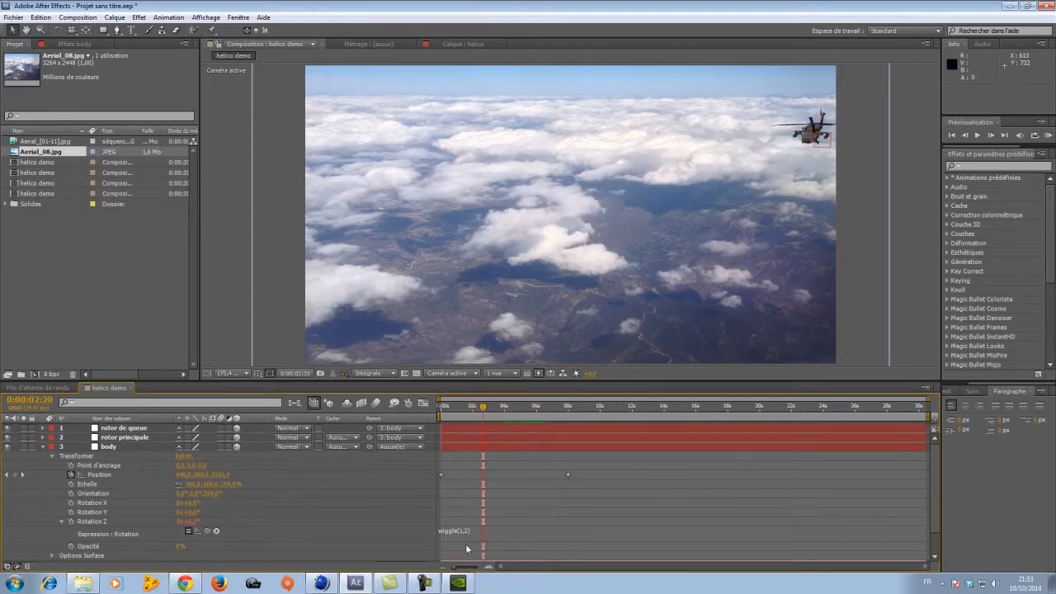
# Step: Try a faster wobble by changing the Z Rotation expression of "body" to wiggle(50,2), and scrub through the flight
pyautogui.click(463, 531)
pyautogui.click(481, 529)
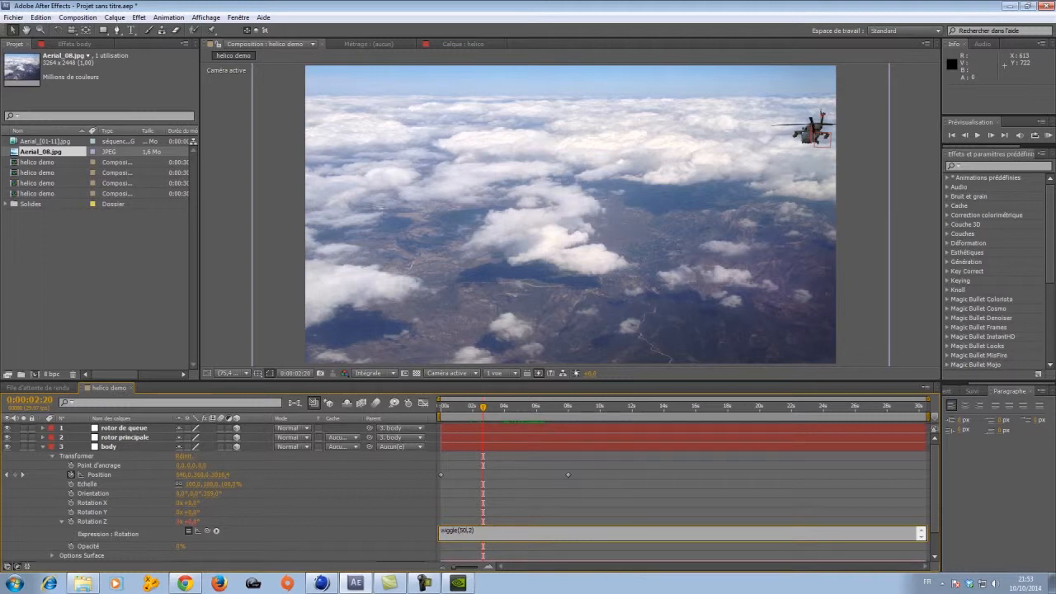
pyautogui.click(512, 527)
pyautogui.moveTo(483, 409); pyautogui.dragTo(535, 421)
# Step: Try a larger wobble with wiggle(50,50) on the Z Rotation of "body" and scrub around six seconds to compare
pyautogui.click(462, 532)
pyautogui.click(472, 531)
pyautogui.press('BackSpace')
pyautogui.write('5')
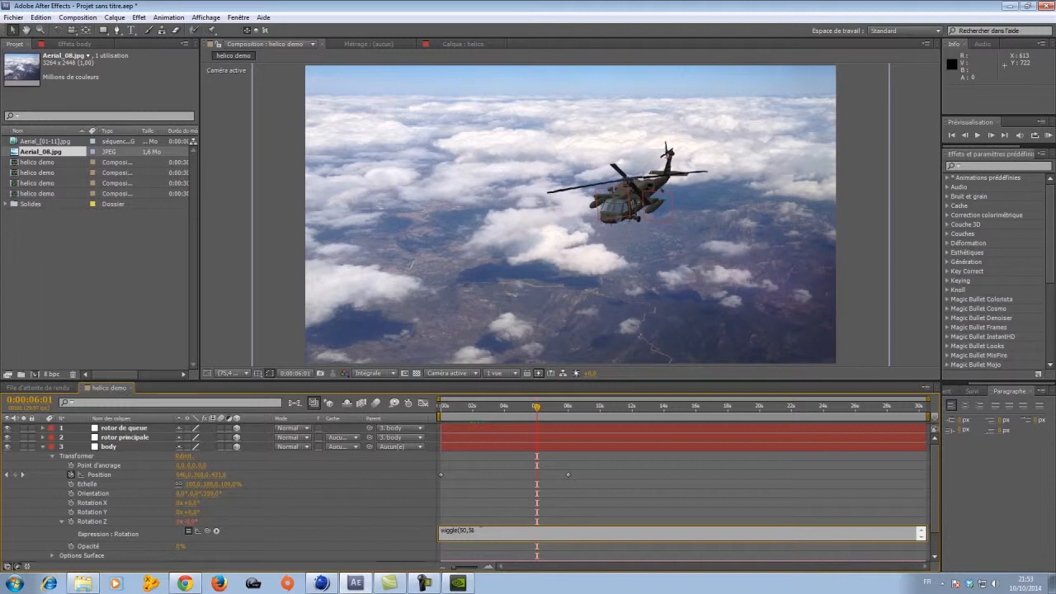
pyautogui.write('0')
pyautogui.click(514, 512)
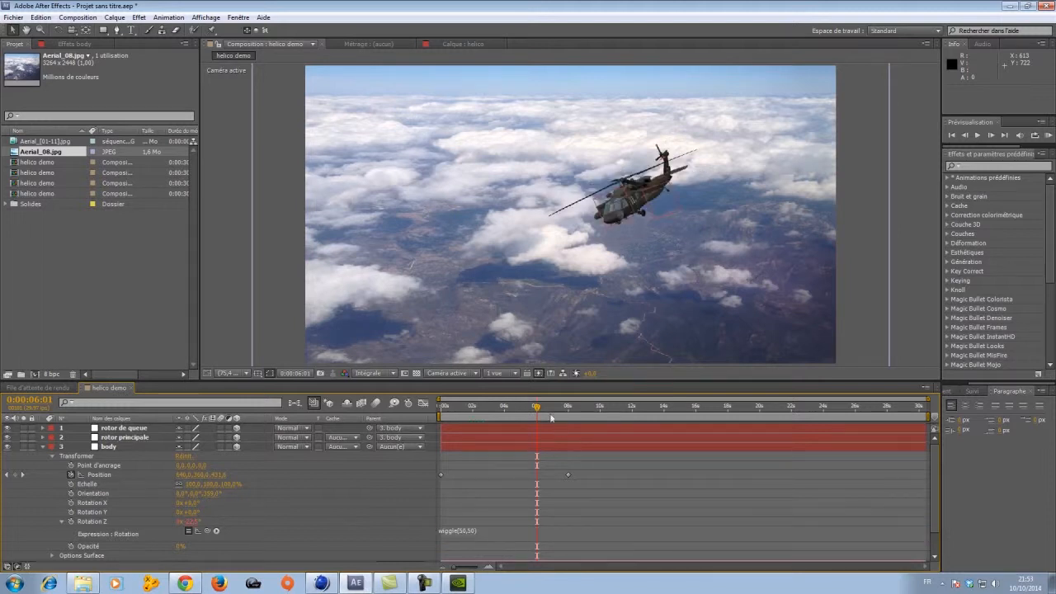
pyautogui.moveTo(536, 407)
pyautogui.mouseDown()
pyautogui.moveTo(526, 409)
pyautogui.moveTo(550, 424)
pyautogui.moveTo(535, 415)
pyautogui.mouseUp()
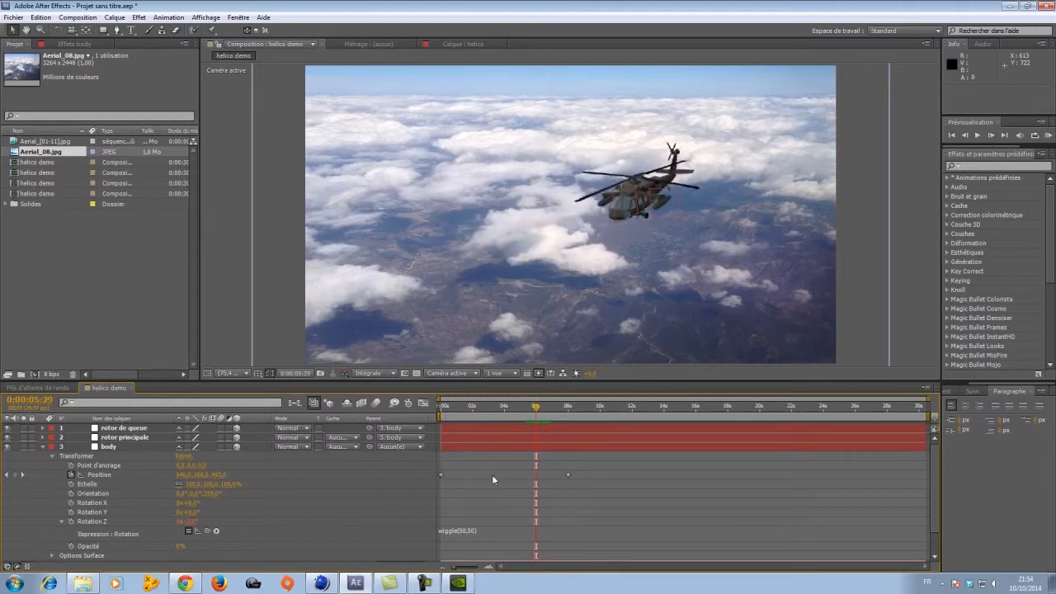
# Step: Set the Z Rotation expression of "body" back to wiggle(1,2) and scrub to 0:00:05:14
pyautogui.click(467, 530)
pyautogui.click(509, 531)
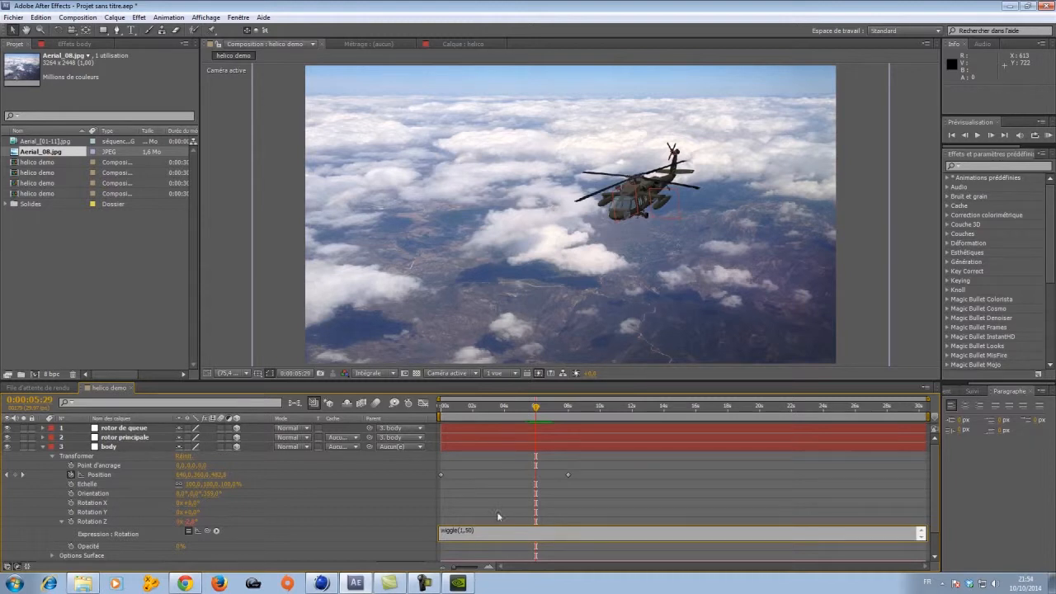
pyautogui.press('BackSpace')
pyautogui.press('BackSpace')
pyautogui.press('BackSpace')
pyautogui.write('1')
pyautogui.click(522, 516)
pyautogui.moveTo(536, 406)
pyautogui.mouseDown()
pyautogui.moveTo(511, 405)
pyautogui.moveTo(538, 409)
pyautogui.moveTo(520, 409)
pyautogui.moveTo(528, 419)
pyautogui.mouseUp()
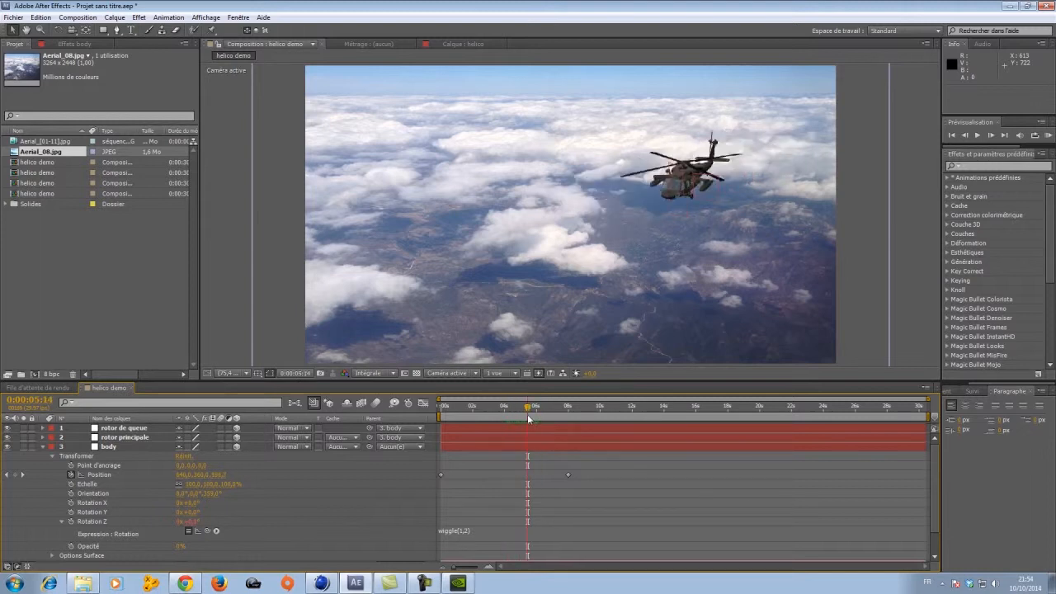
# Step: Add the expression wiggle(1,2) to the Y Rotation of "body"
pyautogui.click(107, 446)
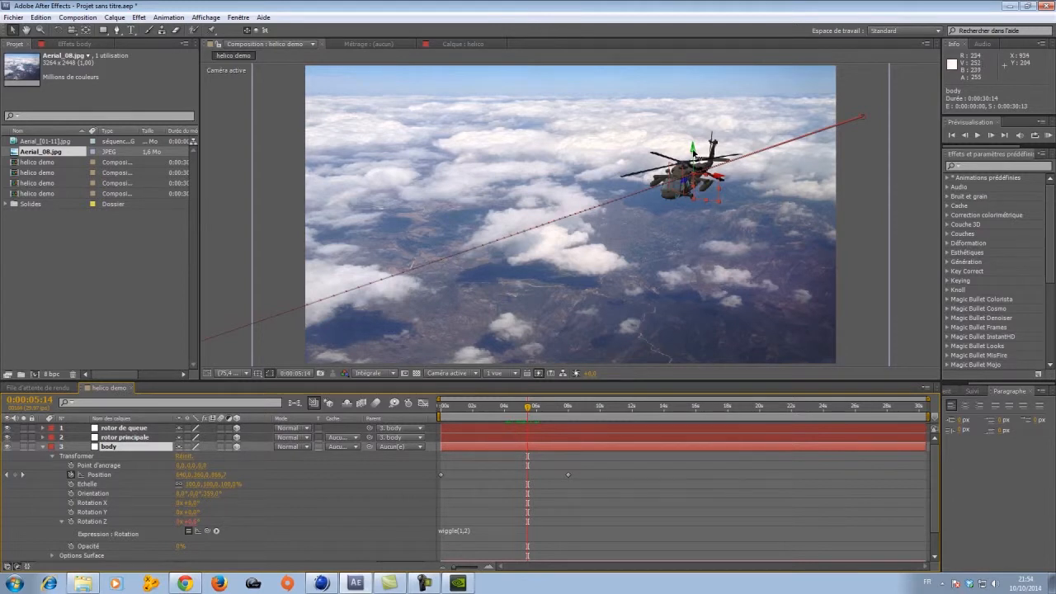
pyautogui.keyDown('alt'); pyautogui.click(71, 513); pyautogui.keyUp('alt')
pyautogui.write('wiggle(1,2')
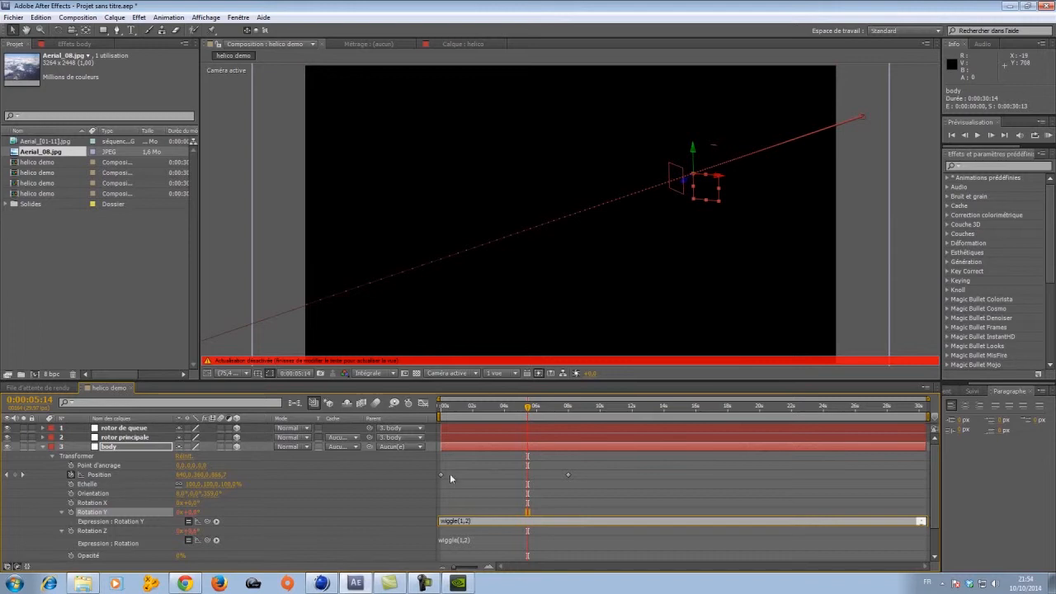
pyautogui.click(475, 512)
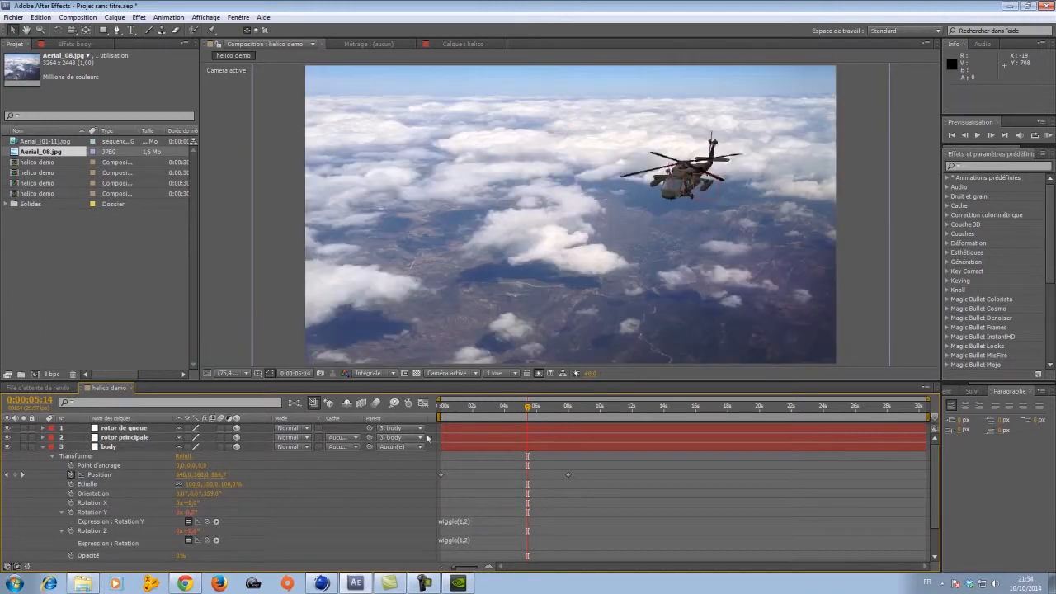
# Step: Add the expression wiggle(1,2) to the X Rotation of "body", check it at 0:00:06:14, and collapse the layer's properties
pyautogui.keyDown('alt'); pyautogui.click(71, 502); pyautogui.keyUp('alt')
pyautogui.write('wiggle(1,2')
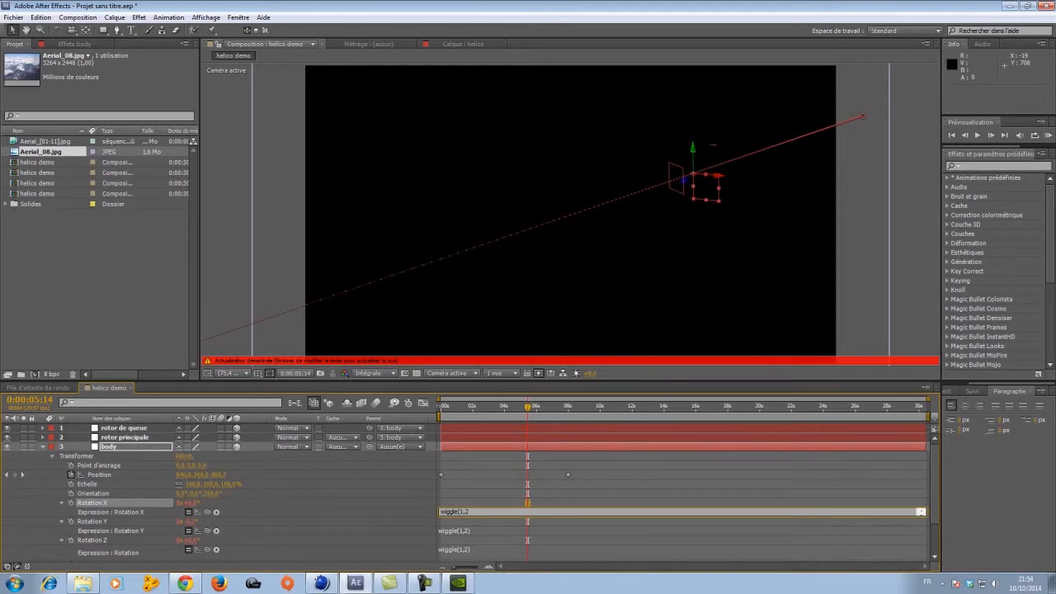
pyautogui.click(463, 501)
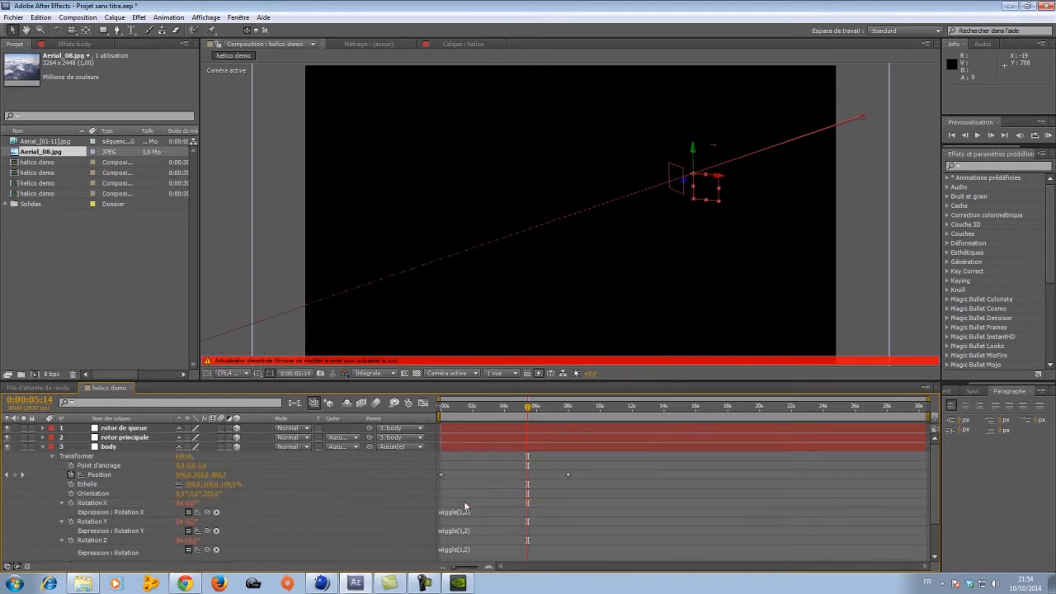
pyautogui.click(528, 407)
pyautogui.moveTo(528, 408); pyautogui.dragTo(544, 424)
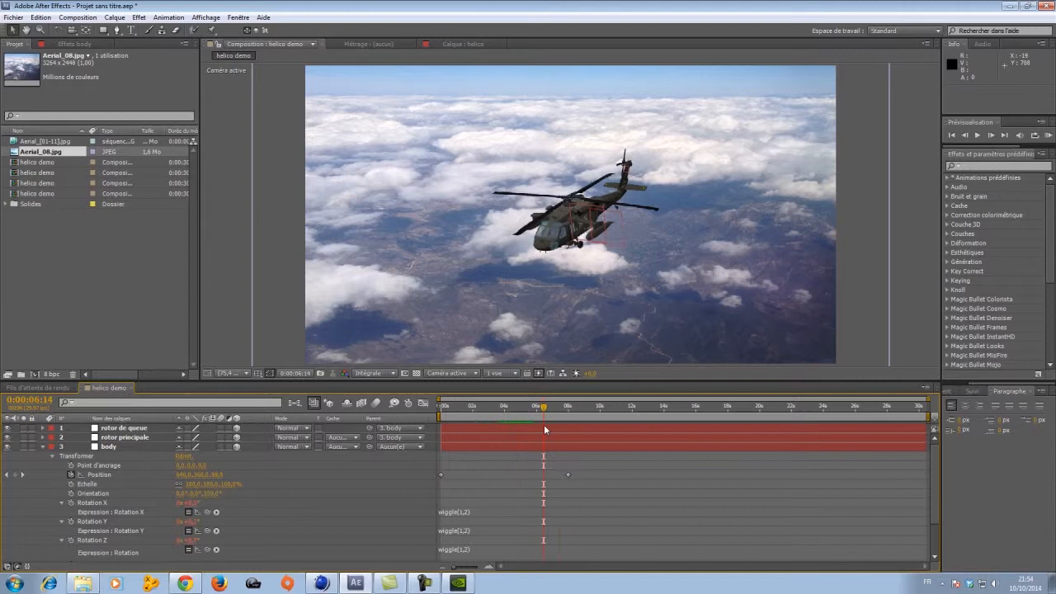
pyautogui.click(42, 448)
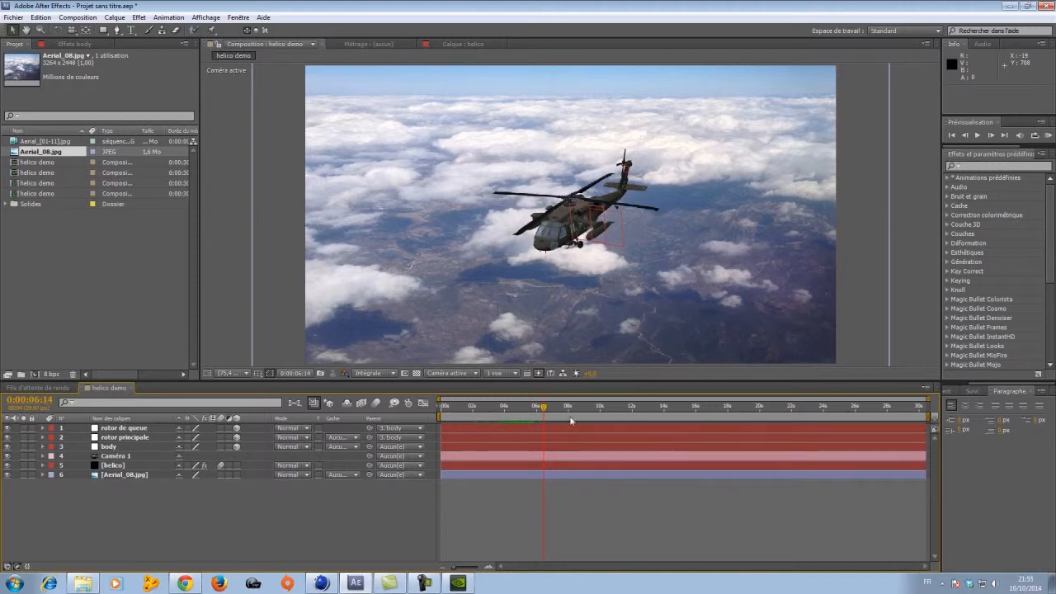
# Step: At 0:00:06:09, make Aerial_08.jpg a 3D layer and rotate it on X, Y and Z to face the camera
pyautogui.moveTo(544, 407)
pyautogui.mouseDown()
pyautogui.moveTo(509, 410)
pyautogui.moveTo(559, 407)
pyautogui.moveTo(538, 408)
pyautogui.mouseUp()
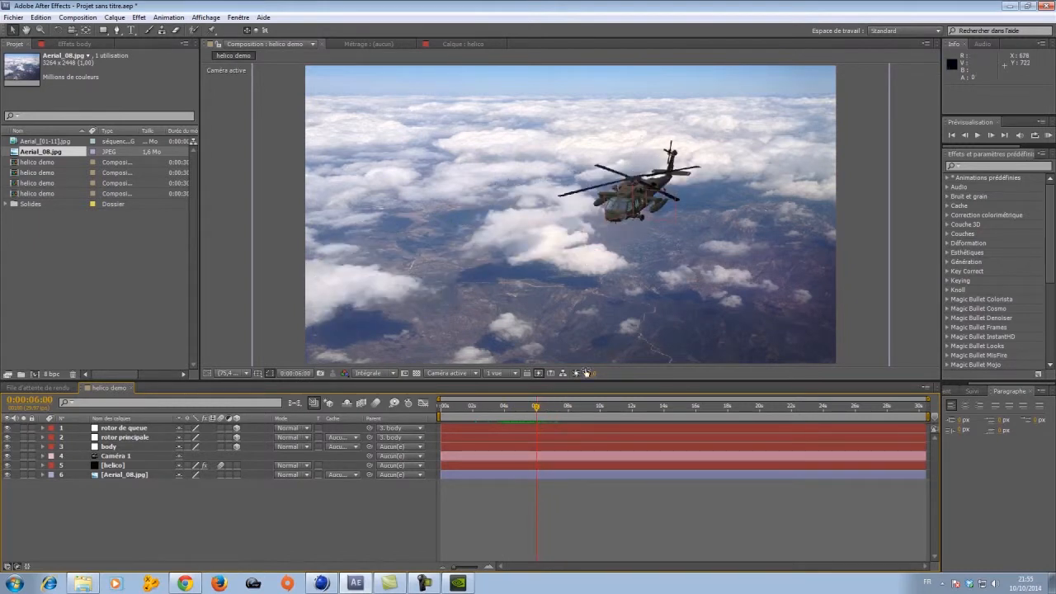
pyautogui.click(531, 408)
pyautogui.moveTo(531, 410); pyautogui.dragTo(541, 407)
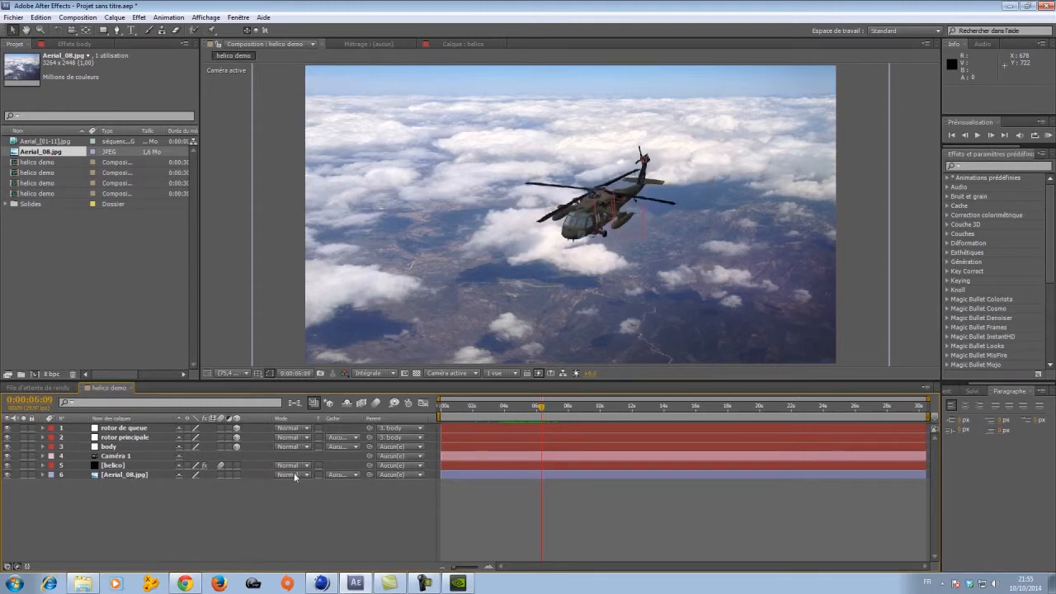
pyautogui.click(236, 474)
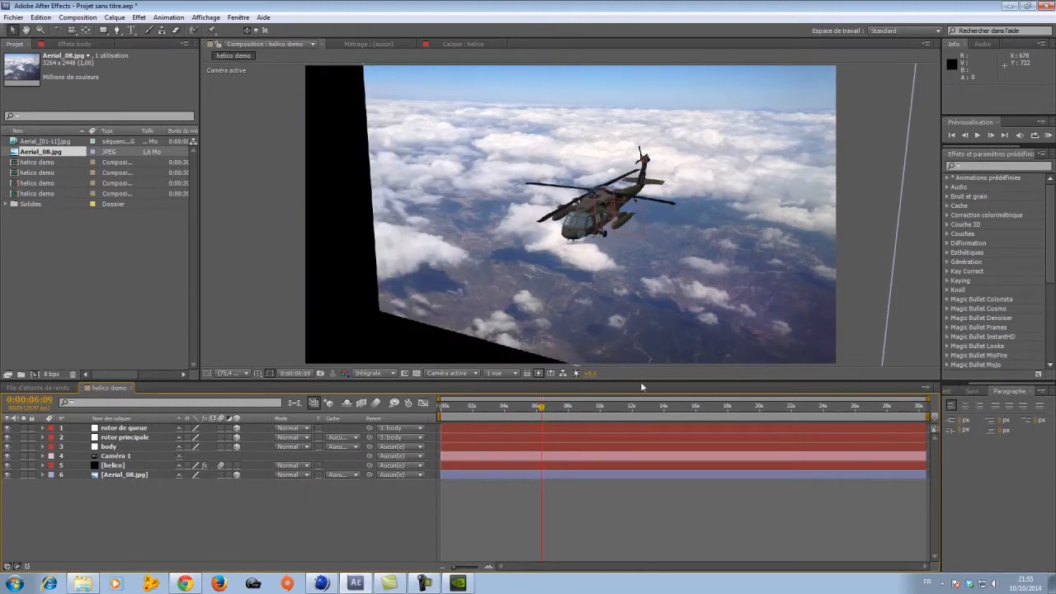
pyautogui.click(43, 475)
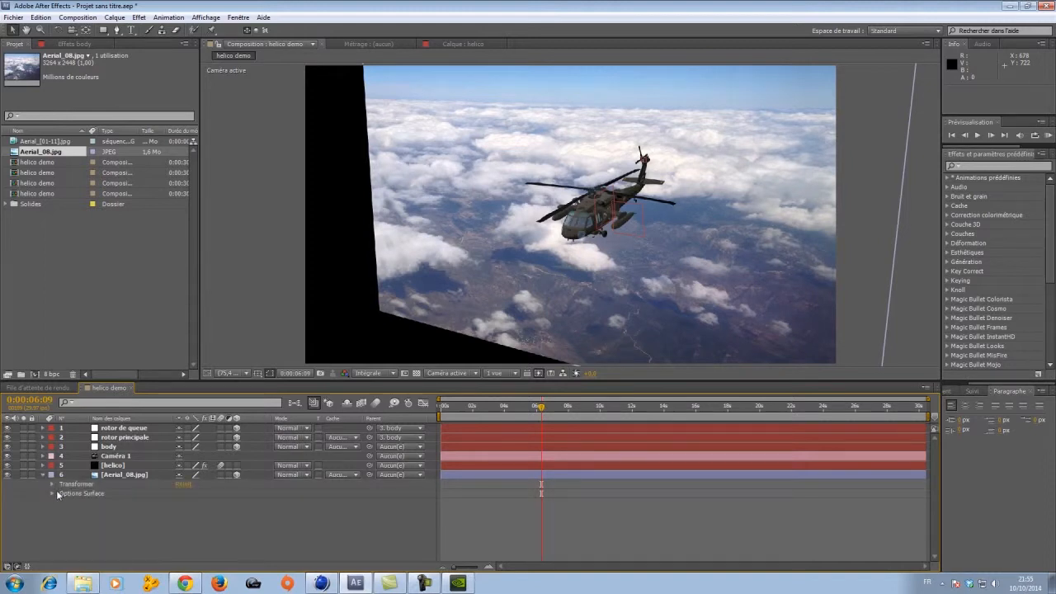
pyautogui.click(52, 484)
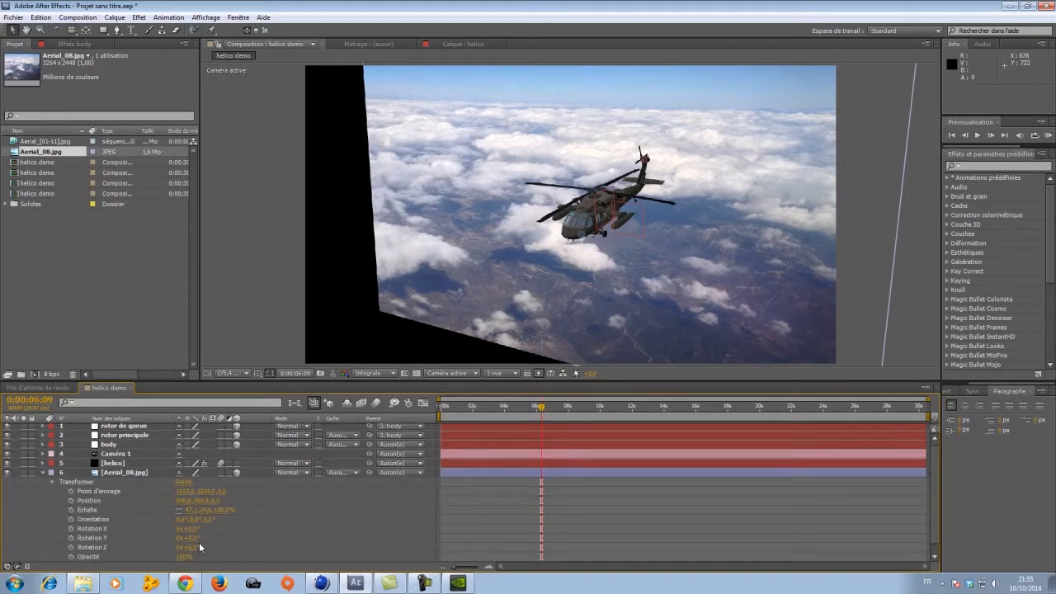
pyautogui.moveTo(188, 538)
pyautogui.mouseDown()
pyautogui.moveTo(198, 538)
pyautogui.moveTo(179, 540)
pyautogui.mouseUp()
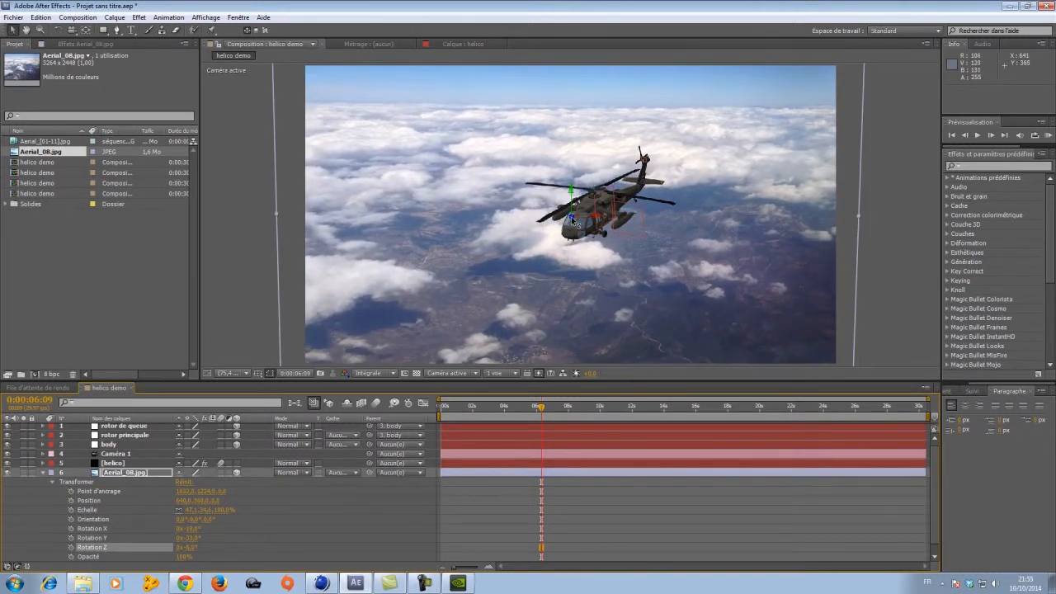
# Step: Push Aerial_08.jpg back in depth and enlarge it to about 79% by 60%, checking its coverage by orbiting the camera
pyautogui.moveTo(571, 216); pyautogui.dragTo(596, 68)
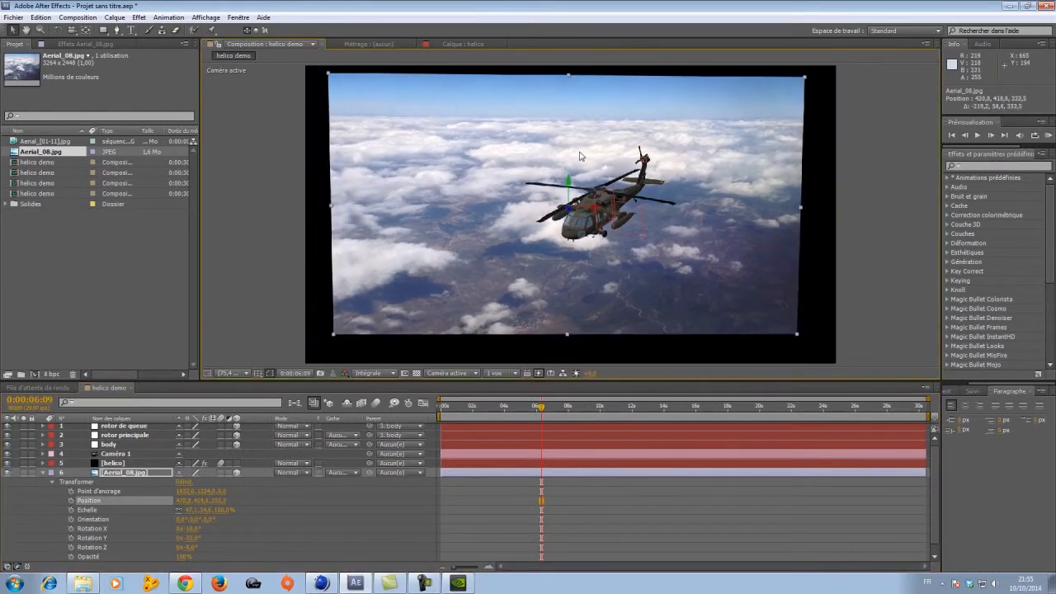
pyautogui.moveTo(568, 183); pyautogui.dragTo(825, 376)
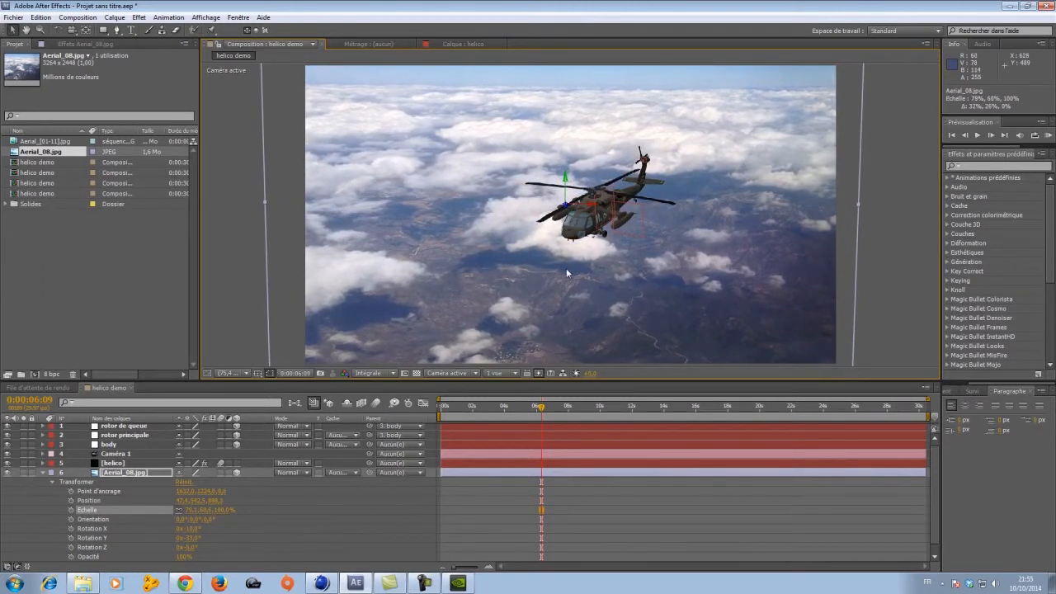
pyautogui.press('c')
pyautogui.moveTo(561, 267); pyautogui.dragTo(521, 255)
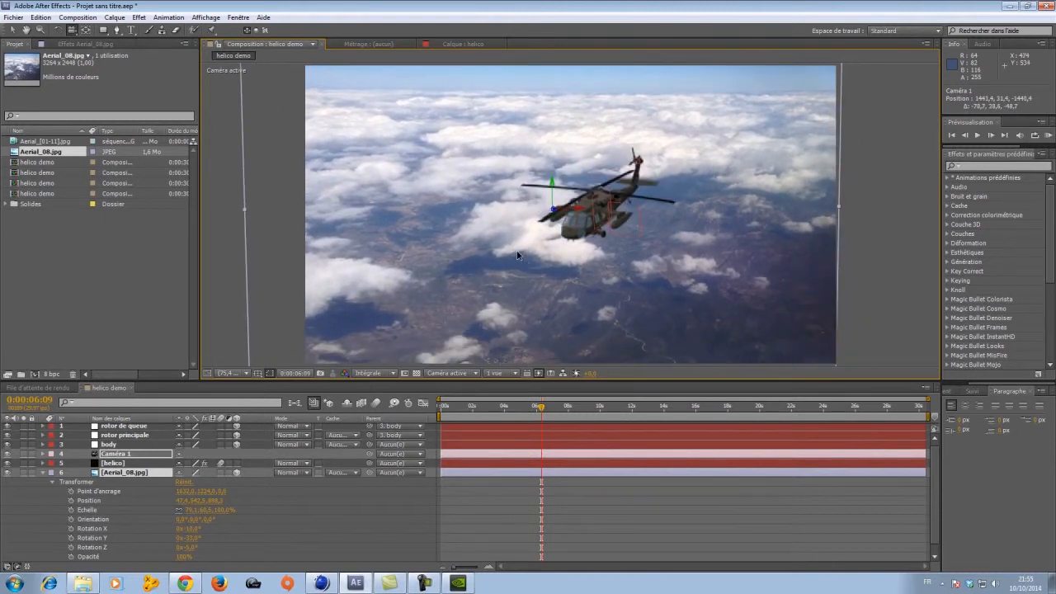
# Step: Enlarge Aerial_08.jpg to about 112% horizontally and orbit the camera to check that it still fills the frame
pyautogui.click(12, 30)
pyautogui.scroll(-1, 534, 203)
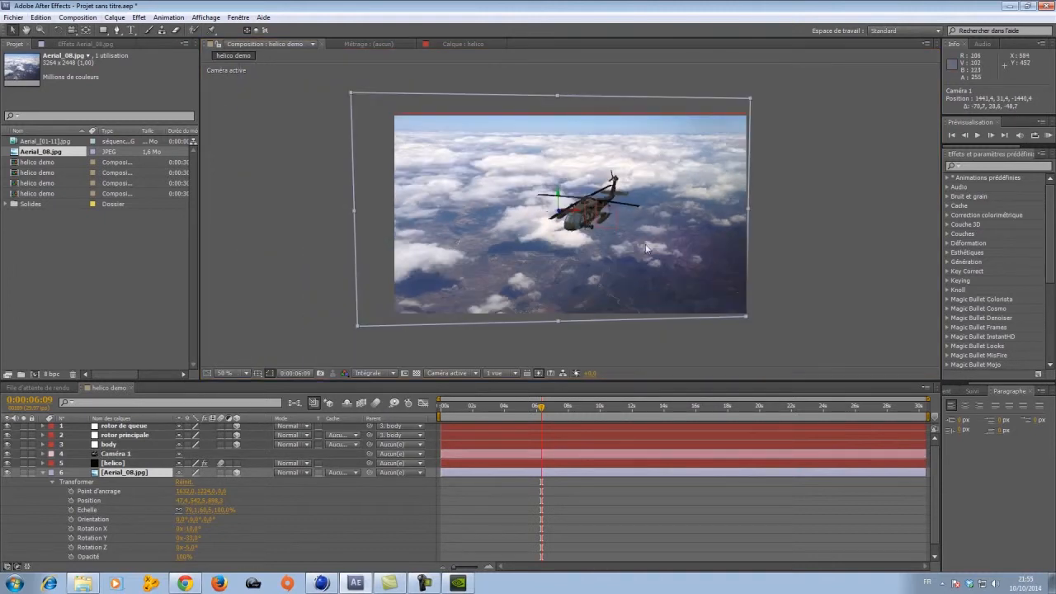
pyautogui.moveTo(746, 318); pyautogui.dragTo(821, 359)
pyautogui.press('c')
pyautogui.moveTo(619, 235); pyautogui.dragTo(332, 263)
# Step: Move Aerial_08.jpg farther away from the camera along its Z axis, to a Z position of about 1795
pyautogui.press('v')
pyautogui.moveTo(571, 208); pyautogui.dragTo(603, 10)
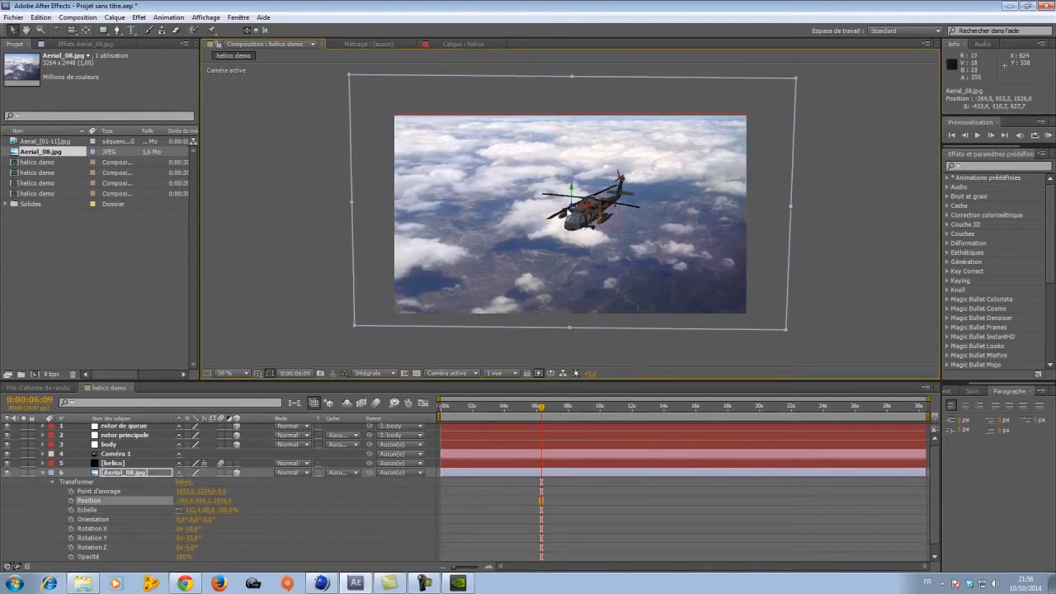
pyautogui.moveTo(572, 207); pyautogui.dragTo(572, 111)
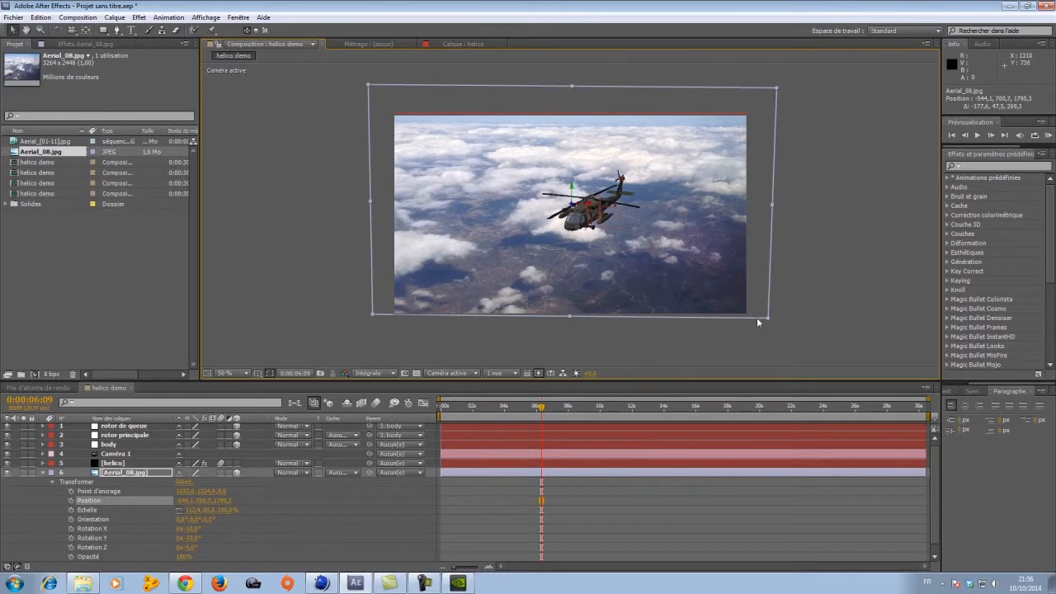
# Step: Enlarge Aerial_08.jpg to about 128% by 101% and orbit the camera to about 1360, -12, -1472
pyautogui.moveTo(768, 320); pyautogui.dragTo(795, 340)
pyautogui.press('c')
pyautogui.moveTo(567, 258)
pyautogui.mouseDown()
pyautogui.moveTo(532, 257)
pyautogui.moveTo(573, 257)
pyautogui.mouseUp()
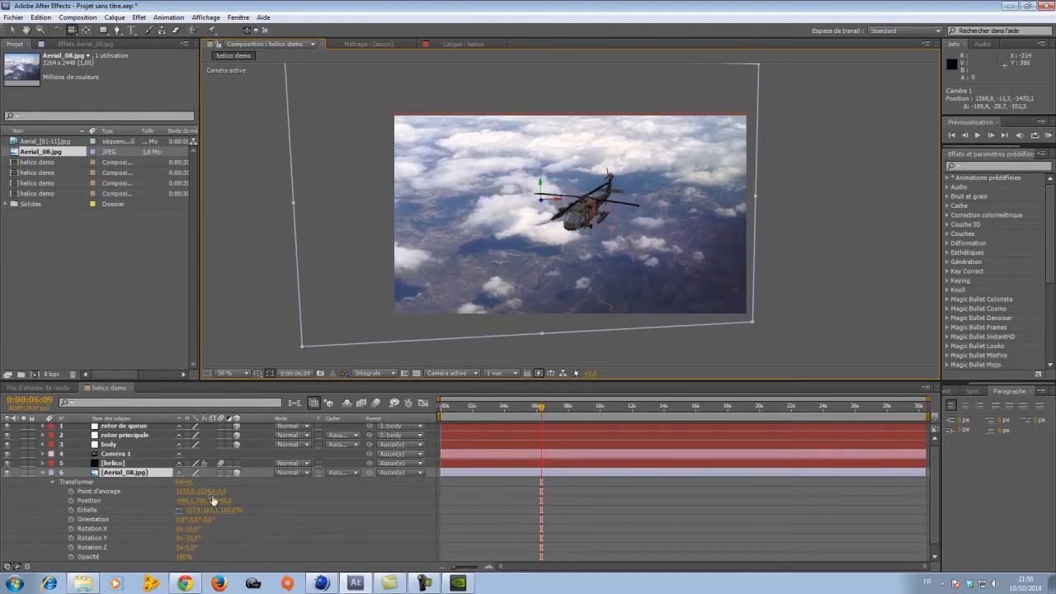
# Step: At 0:00:00:00, set first keyframes for the point of interest and Position of "Caméra 1"
pyautogui.click(43, 454)
pyautogui.click(52, 463)
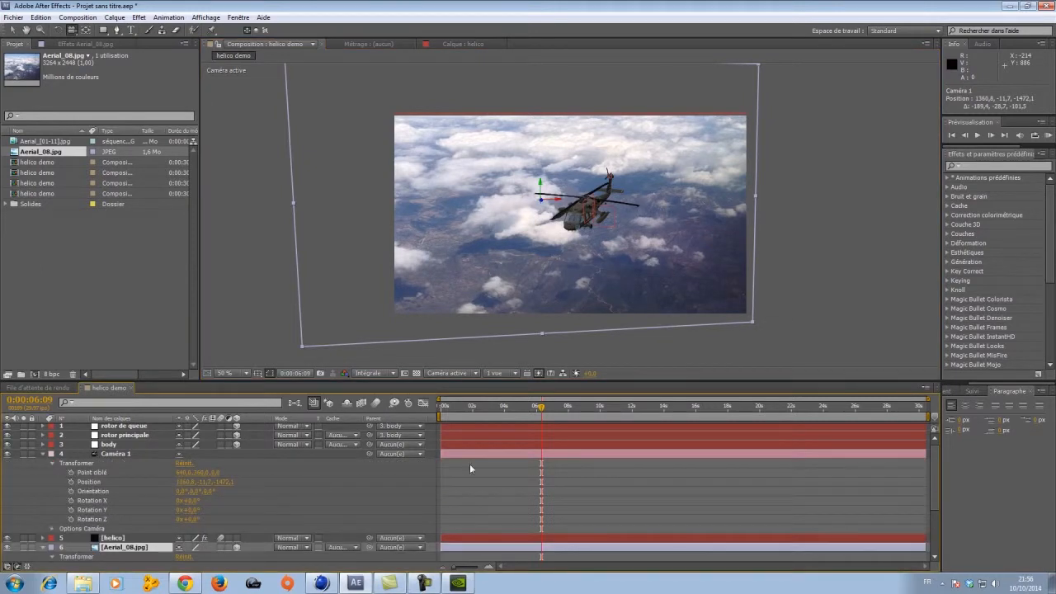
pyautogui.moveTo(536, 412); pyautogui.dragTo(443, 408)
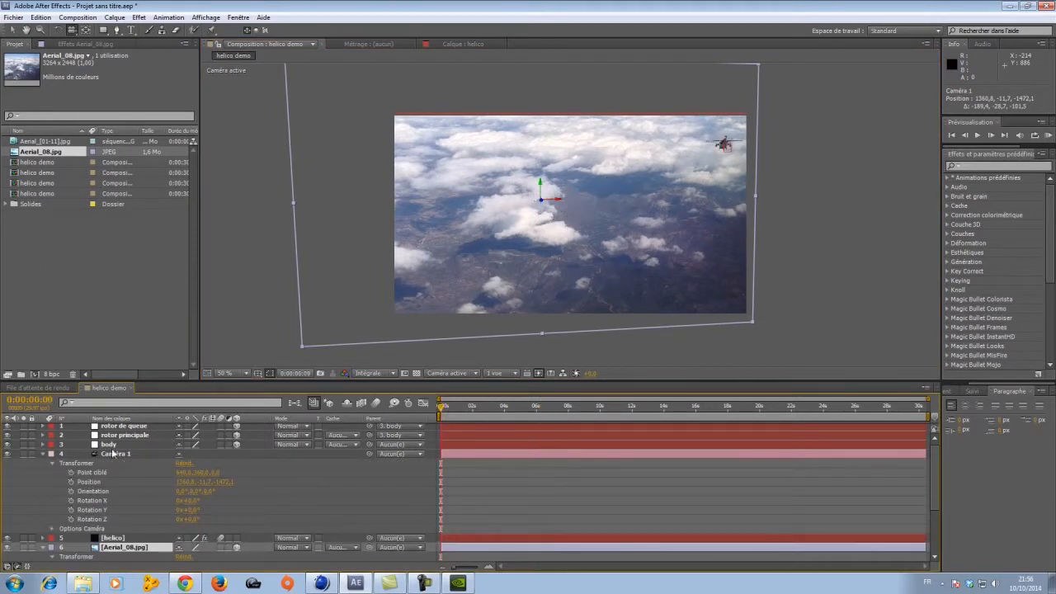
pyautogui.click(71, 473)
pyautogui.click(72, 481)
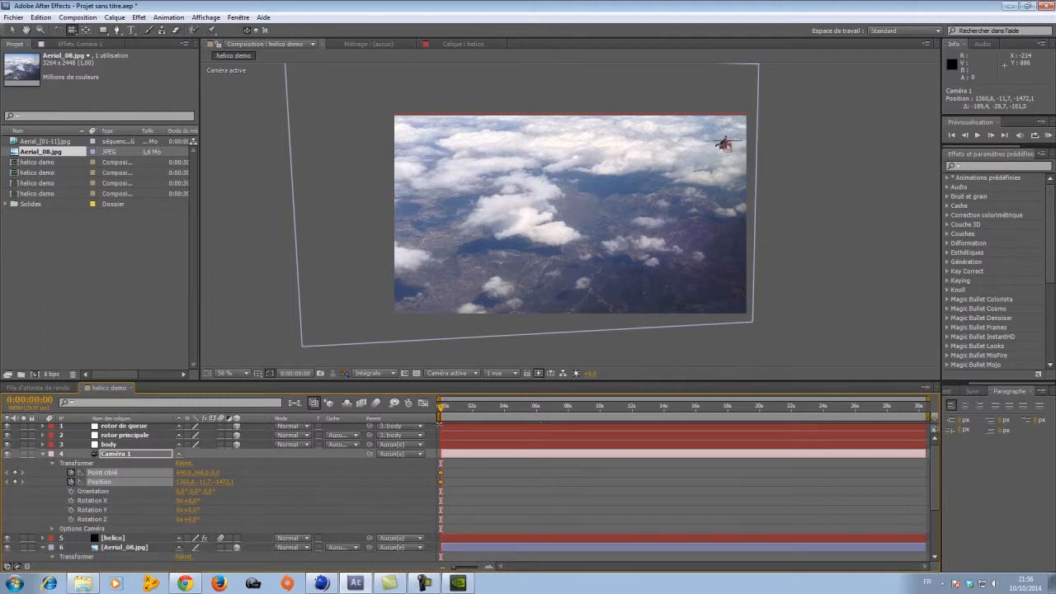
# Step: At about six seconds, orbit "Caméra 1" to about 1728, 190, -1270 as a second Position keyframe, and scrub to 0:00:08:02
pyautogui.moveTo(441, 407); pyautogui.dragTo(536, 413)
pyautogui.moveTo(519, 290); pyautogui.dragTo(503, 282)
pyautogui.moveTo(538, 406); pyautogui.dragTo(574, 414)
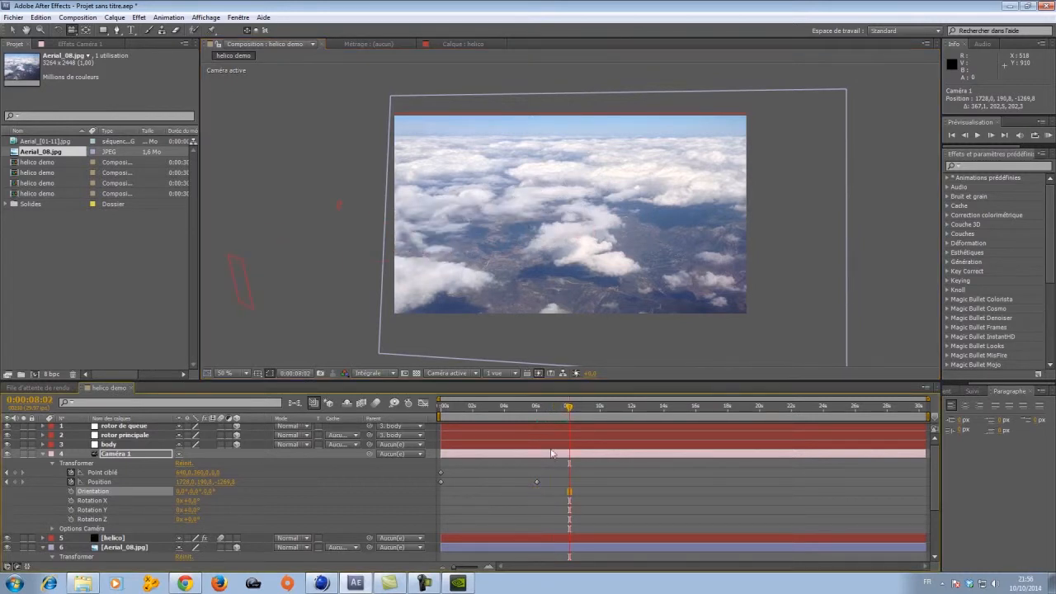
# Step: Move the second Position keyframe of "Caméra 1" to 0:00:08:01 and scrub through the camera move
pyautogui.moveTo(541, 483); pyautogui.dragTo(567, 487)
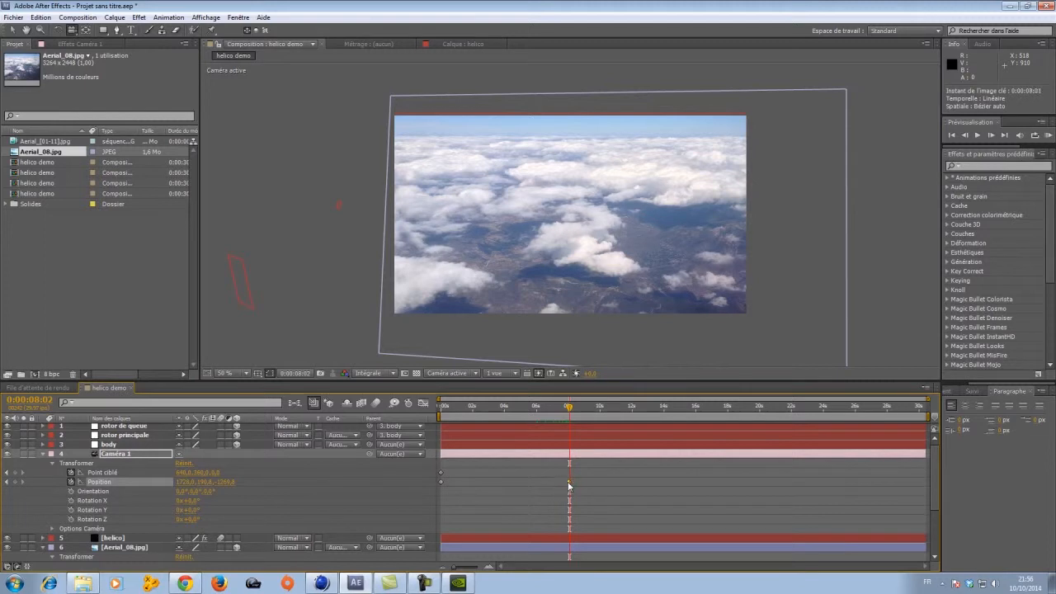
pyautogui.moveTo(568, 406); pyautogui.dragTo(442, 406)
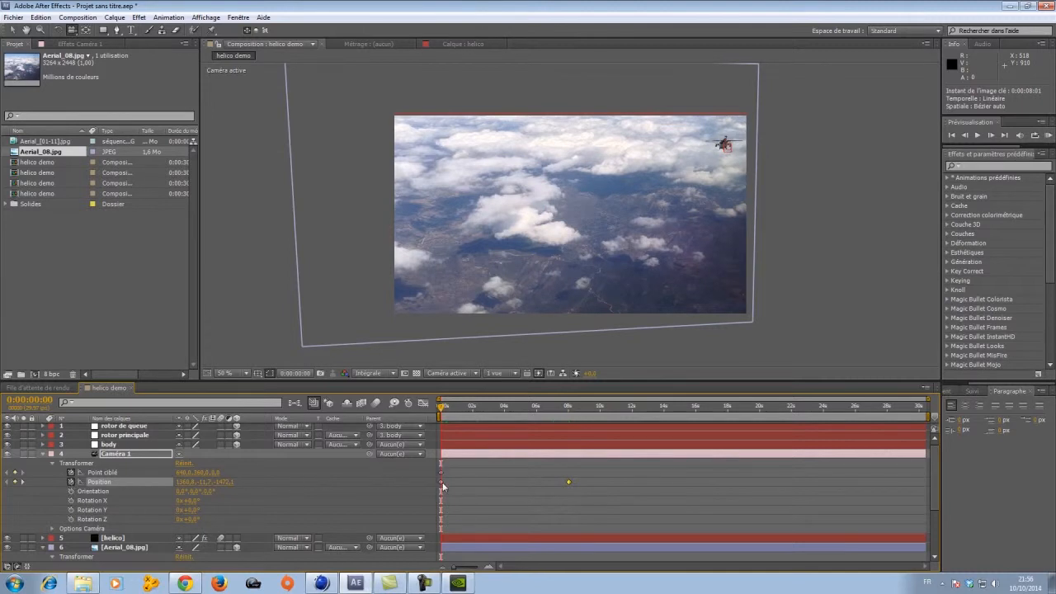
pyautogui.moveTo(443, 407); pyautogui.dragTo(568, 418)
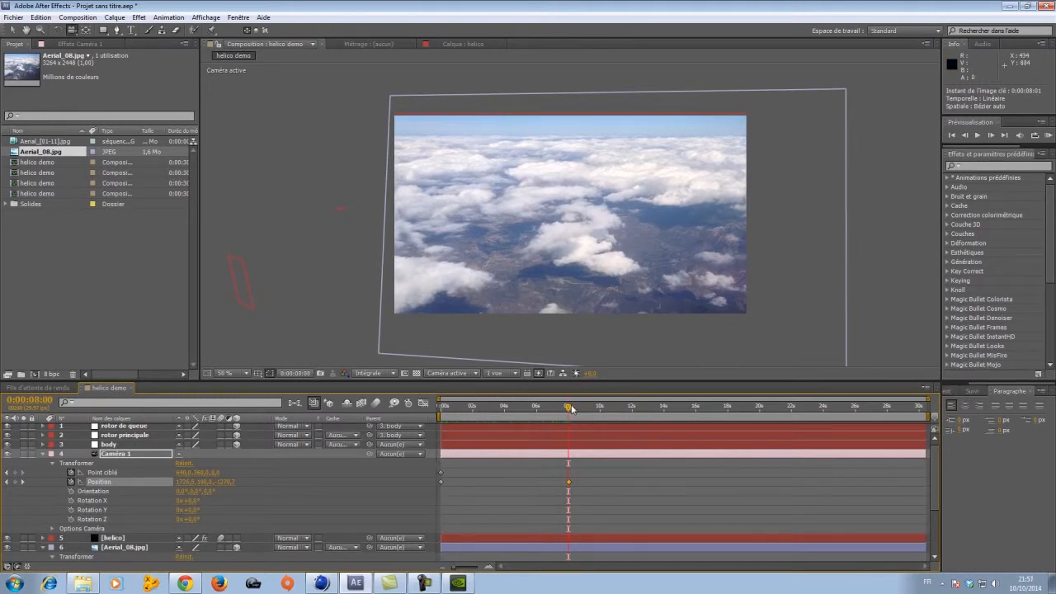
pyautogui.moveTo(568, 407); pyautogui.dragTo(416, 401)
# Step: Run a RAM preview of the camera move from the start and stop the playback
pyautogui.click(1046, 135)
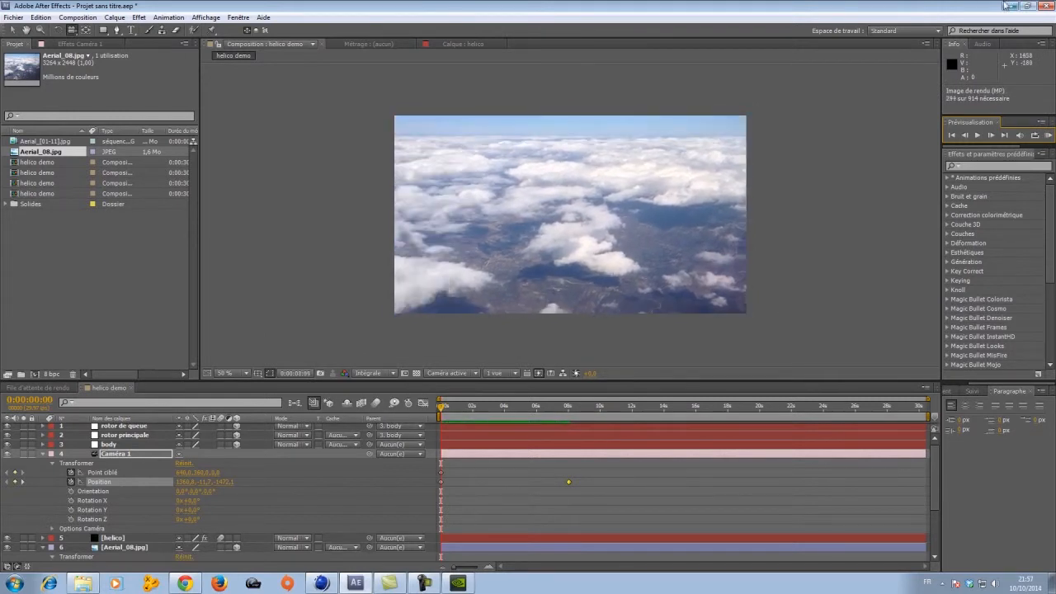
pyautogui.click(979, 136)
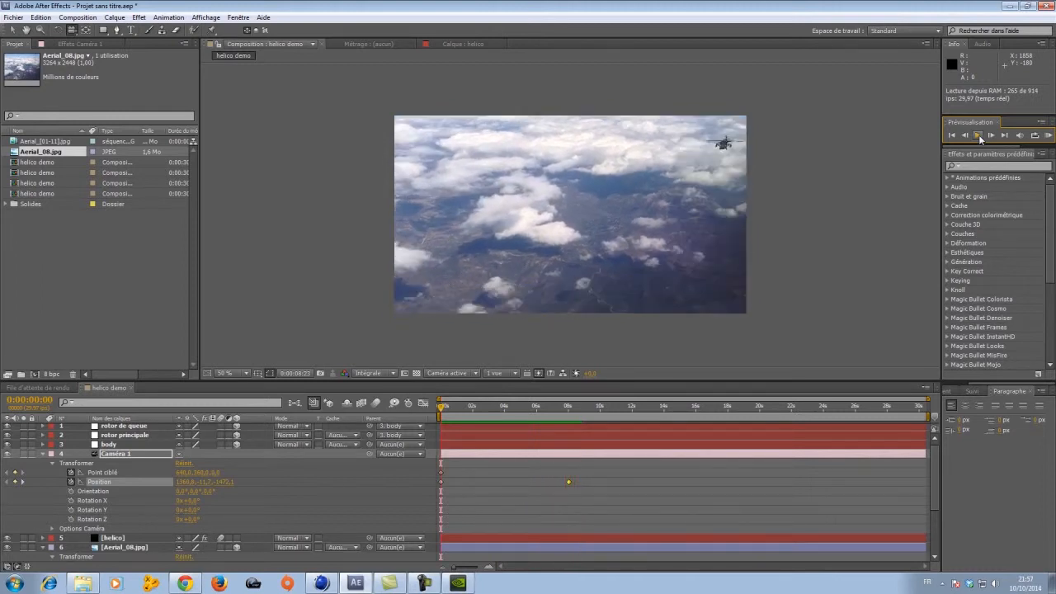
pyautogui.click(979, 137)
pyautogui.moveTo(442, 408); pyautogui.dragTo(440, 438)
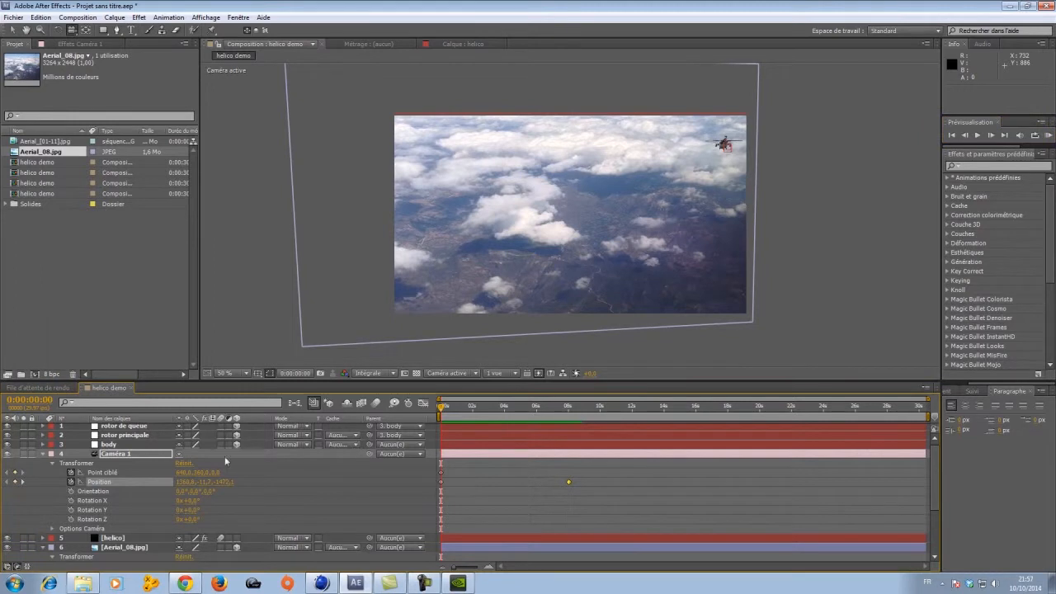
# Step: Delete all point of interest and Position keyframes of "Caméra 1"
pyautogui.moveTo(599, 480); pyautogui.dragTo(439, 475)
pyautogui.press('Delete')
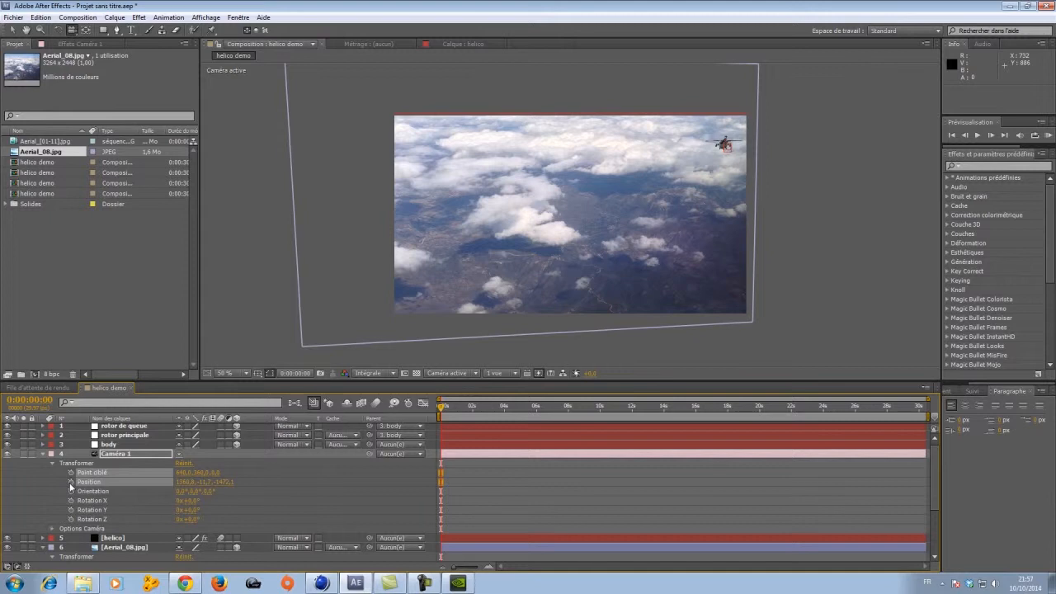
pyautogui.click(344, 488)
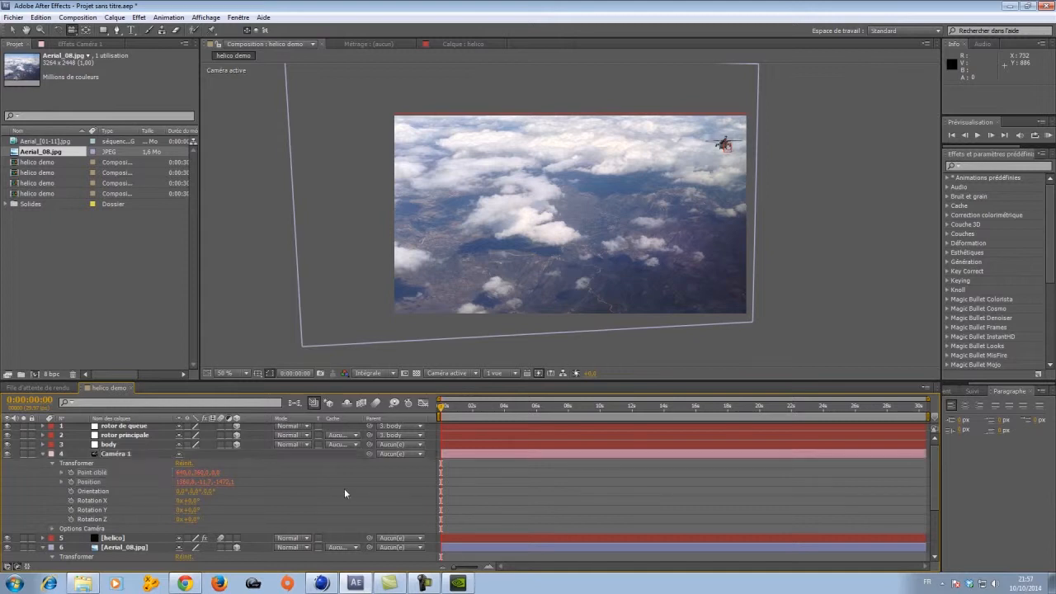
# Step: Give the Position of "Caméra 1" the expression wiggle(.75,80) and scrub the first seconds to check the shake
pyautogui.click(72, 483)
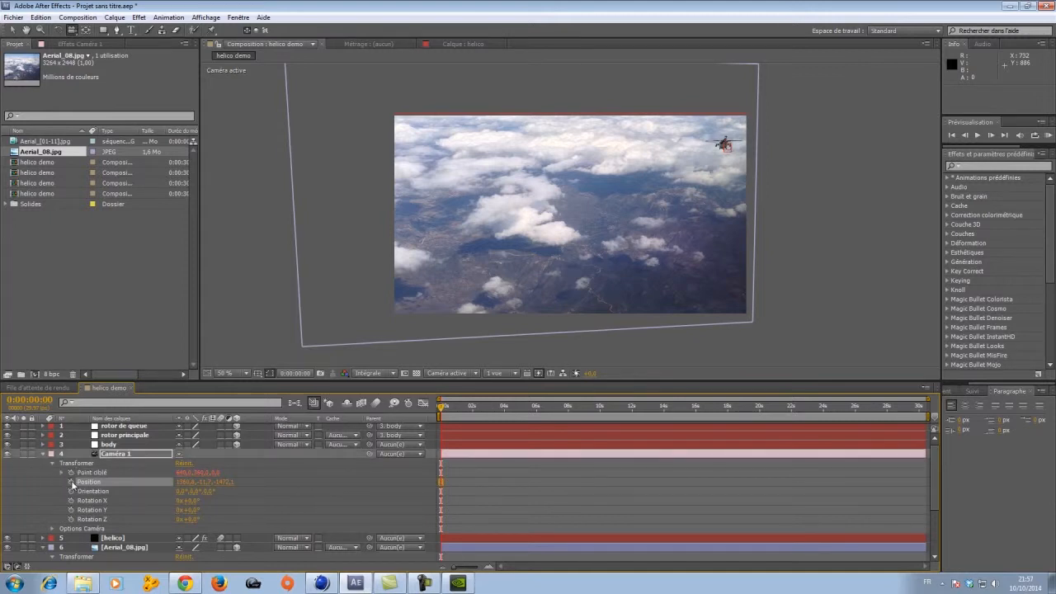
pyautogui.keyDown('alt'); pyautogui.click(71, 482); pyautogui.keyUp('alt')
pyautogui.write('wiggle(.75,80')
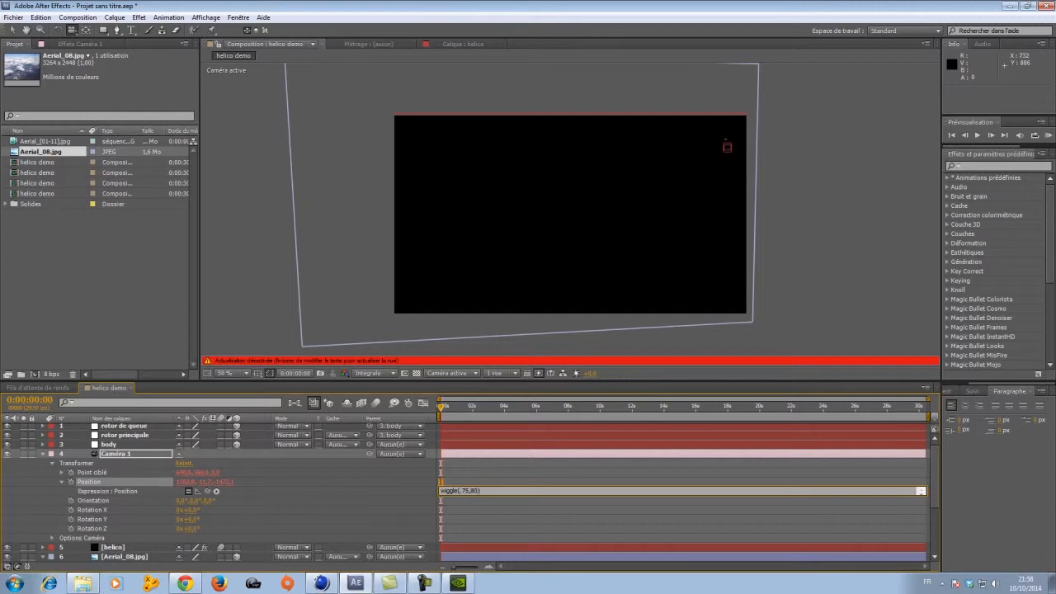
pyautogui.click(484, 481)
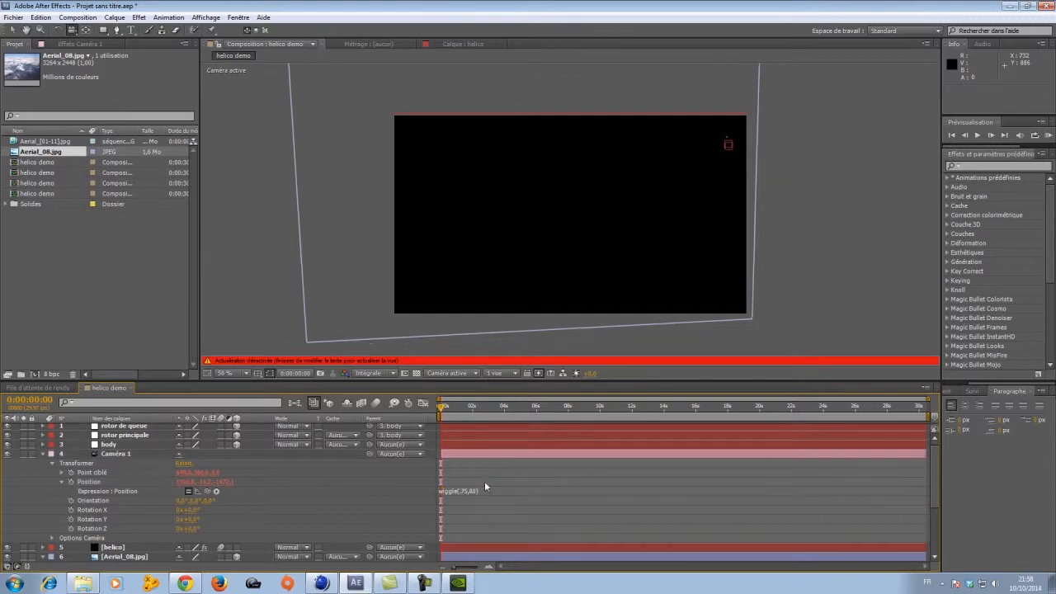
pyautogui.moveTo(442, 407); pyautogui.dragTo(476, 407)
pyautogui.moveTo(495, 408); pyautogui.dragTo(453, 423)
# Step: Enlarge Aerial_08.jpg to about 152% by 120% so it covers the frame, and play a RAM preview from the start
pyautogui.click(456, 559)
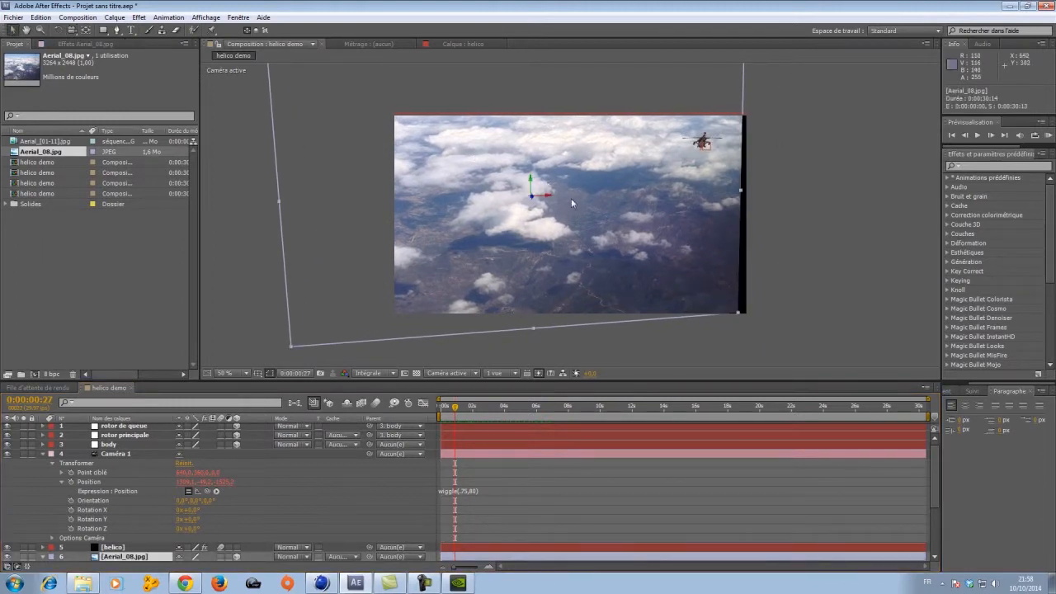
pyautogui.moveTo(737, 312); pyautogui.dragTo(772, 330)
pyautogui.moveTo(458, 411)
pyautogui.mouseDown()
pyautogui.moveTo(536, 419)
pyautogui.moveTo(443, 421)
pyautogui.mouseUp()
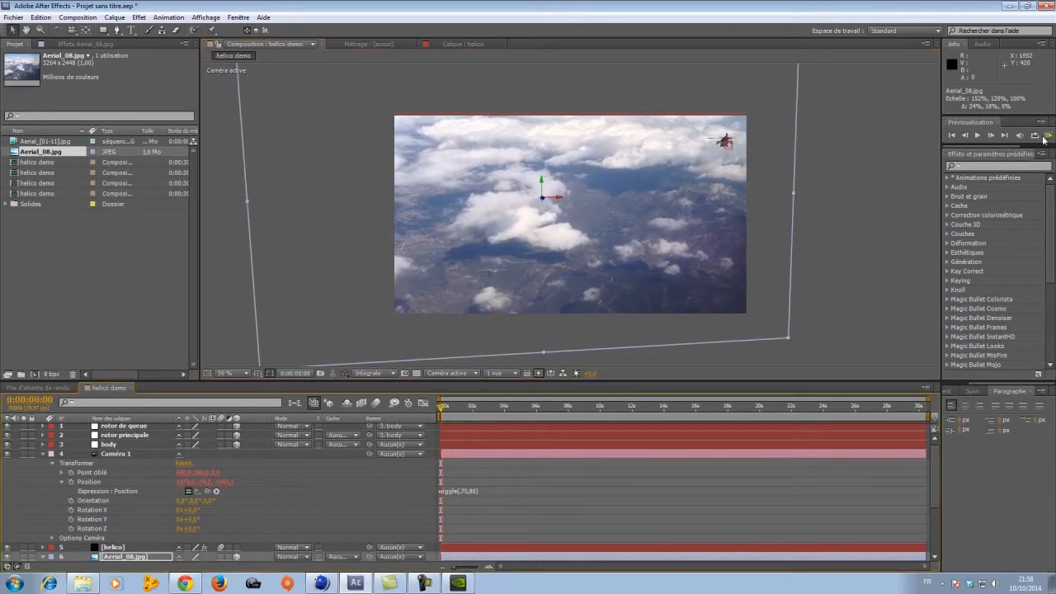
pyautogui.click(1047, 134)
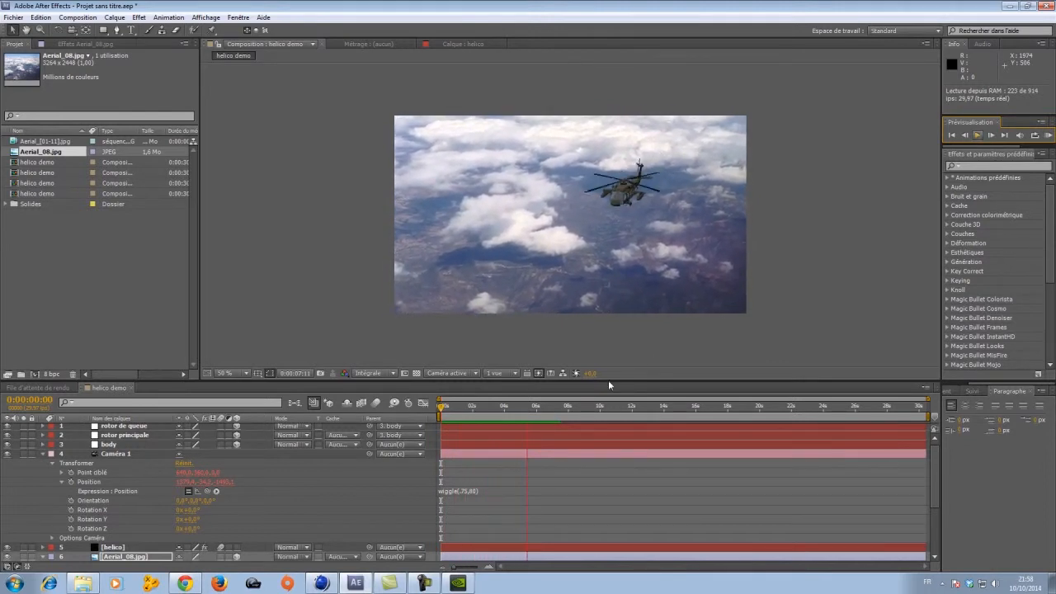
pyautogui.click(978, 137)
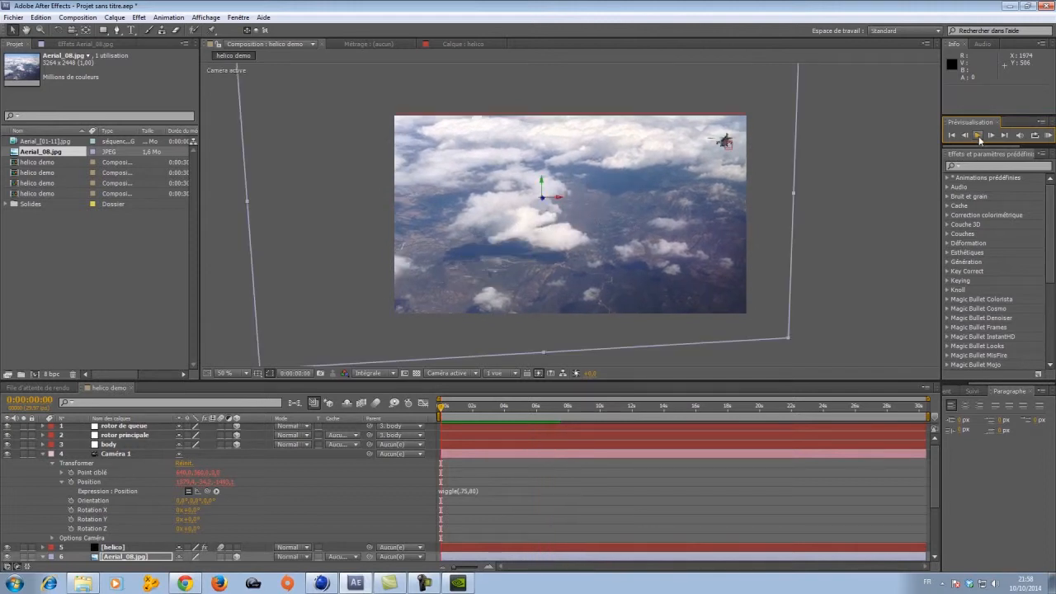
# Step: Remove the wiggle expression from the Position of "Caméra 1"
pyautogui.moveTo(442, 408); pyautogui.dragTo(476, 415)
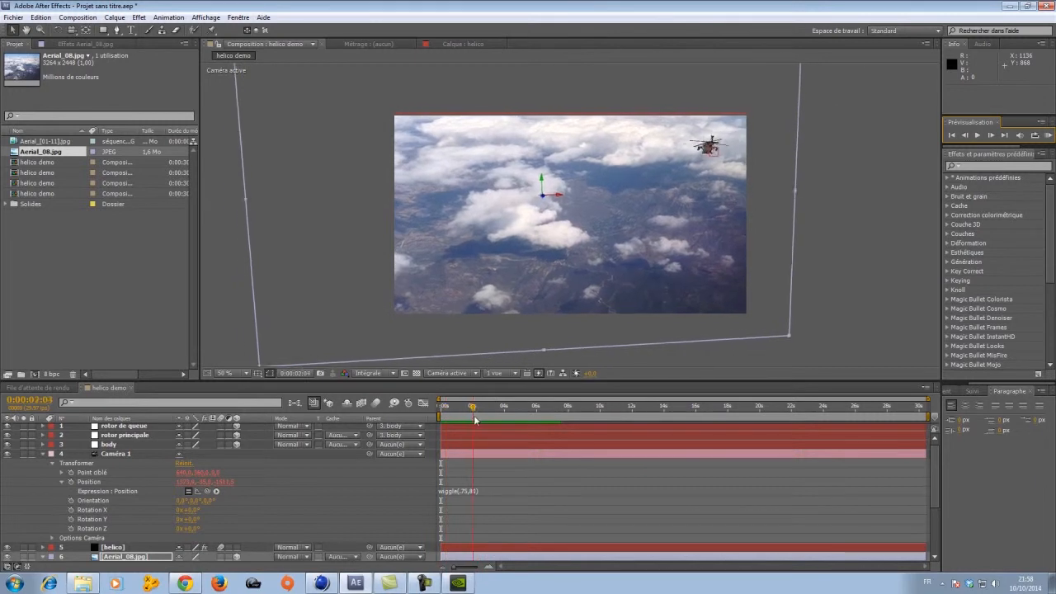
pyautogui.click(496, 492)
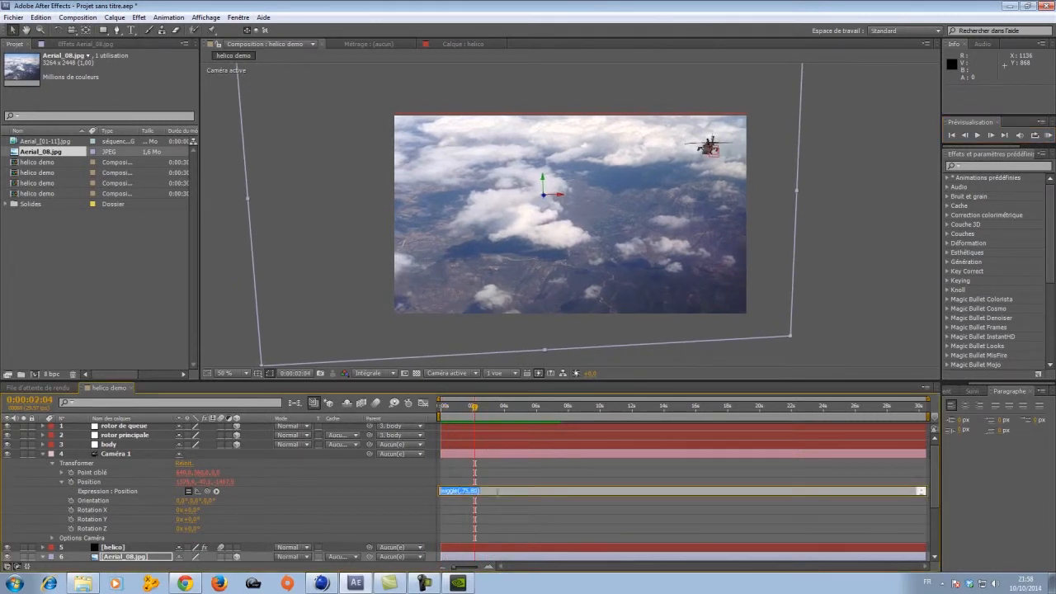
pyautogui.press('BackSpace')
pyautogui.click(448, 476)
# Step: Set keyframes for the point of interest and Position of "Caméra 1" and move both to 0:00:00:04
pyautogui.click(71, 472)
pyautogui.click(70, 482)
pyautogui.moveTo(474, 483); pyautogui.dragTo(444, 488)
# Step: At 0:00:05:29, orbit "Caméra 1" to about 1770, 293, -1246 and move that new Position keyframe to 0:00:07:28
pyautogui.moveTo(473, 412); pyautogui.dragTo(537, 412)
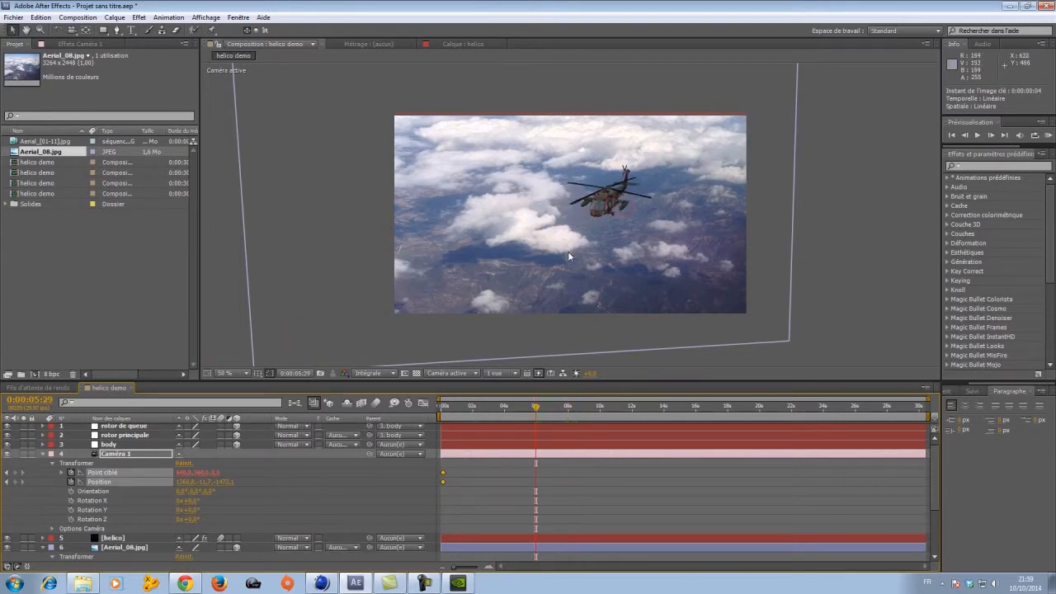
pyautogui.press('c')
pyautogui.moveTo(574, 266); pyautogui.dragTo(557, 259)
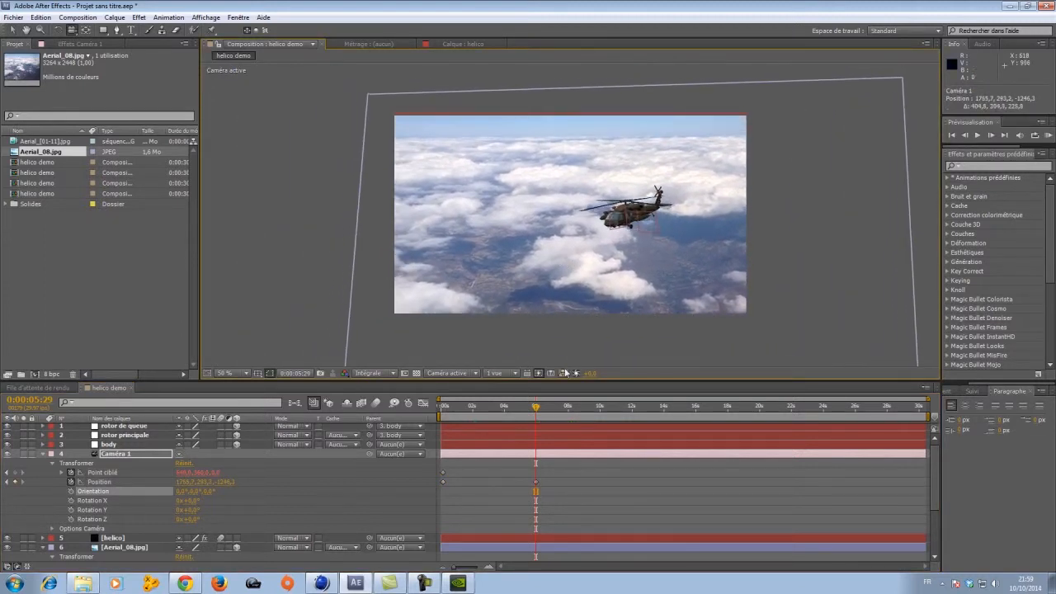
pyautogui.moveTo(538, 483); pyautogui.dragTo(567, 482)
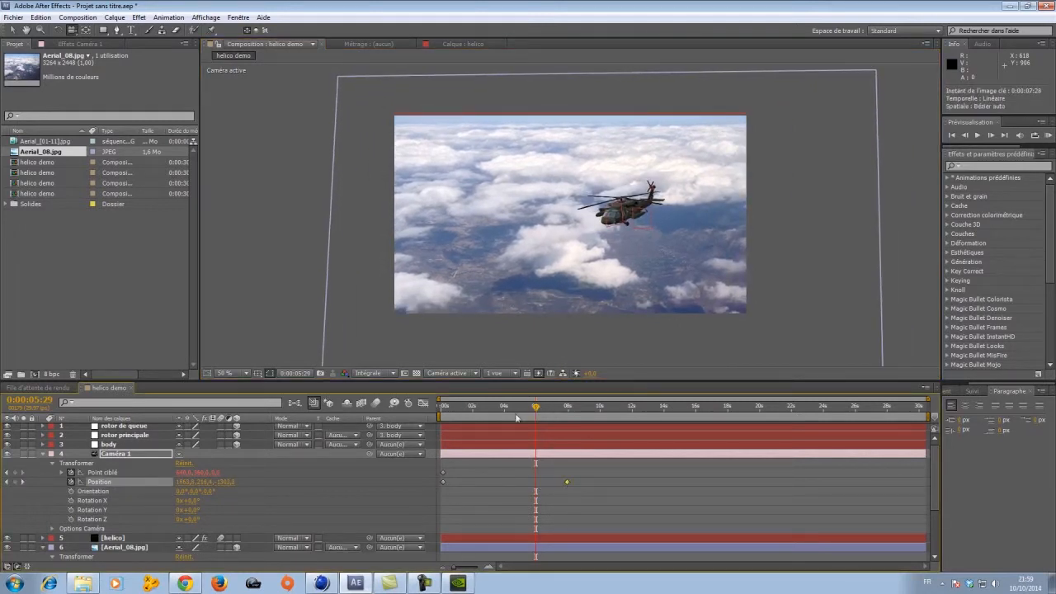
# Step: Collapse the properties of "Caméra 1" and Aerial_08.jpg, and scrub the flight, ending at 0:00:06:01
pyautogui.click(44, 453)
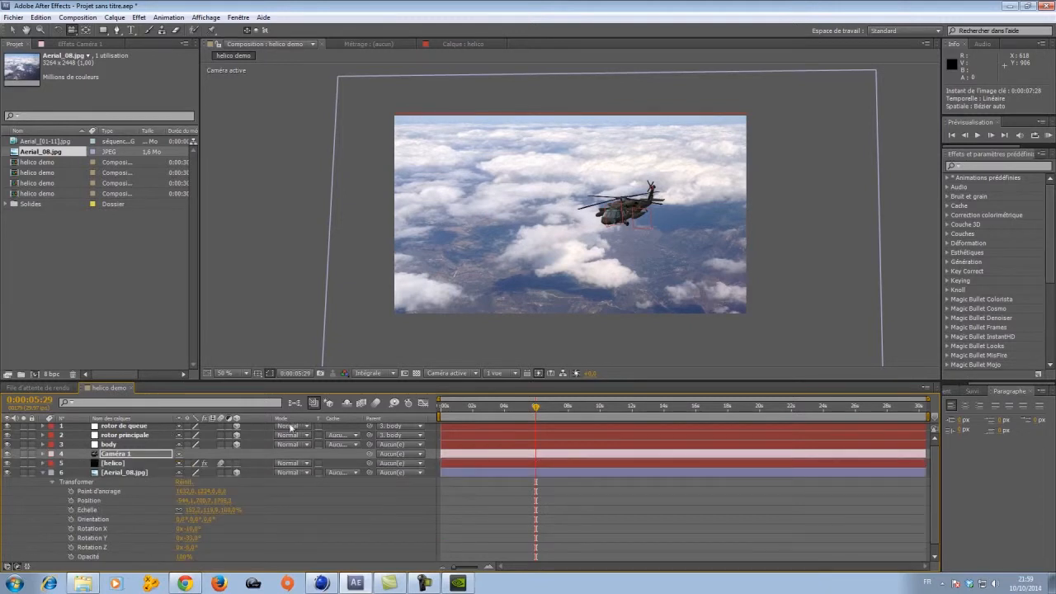
pyautogui.click(43, 473)
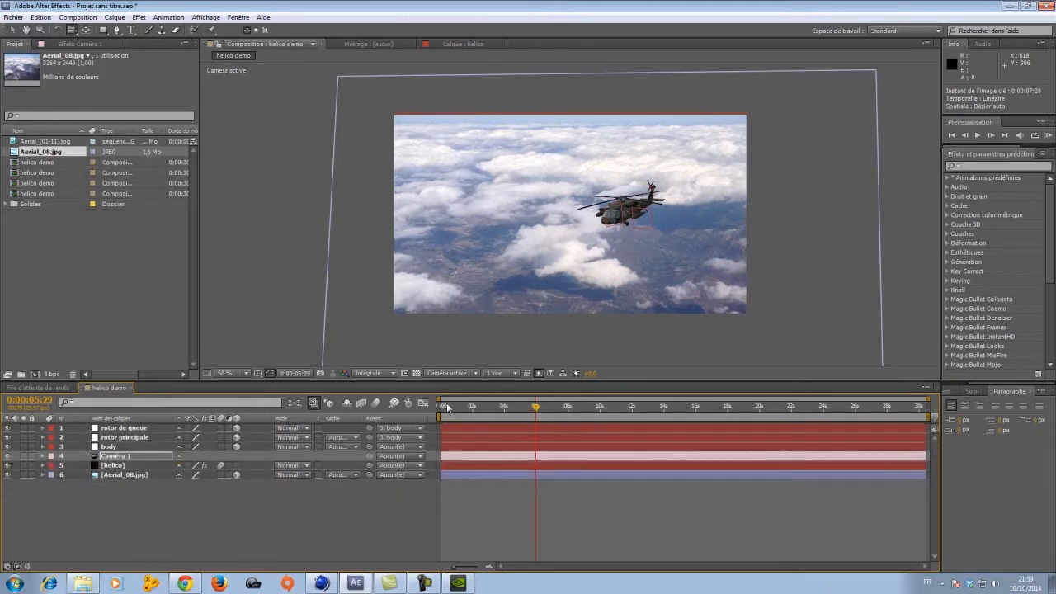
pyautogui.moveTo(535, 410); pyautogui.dragTo(538, 457)
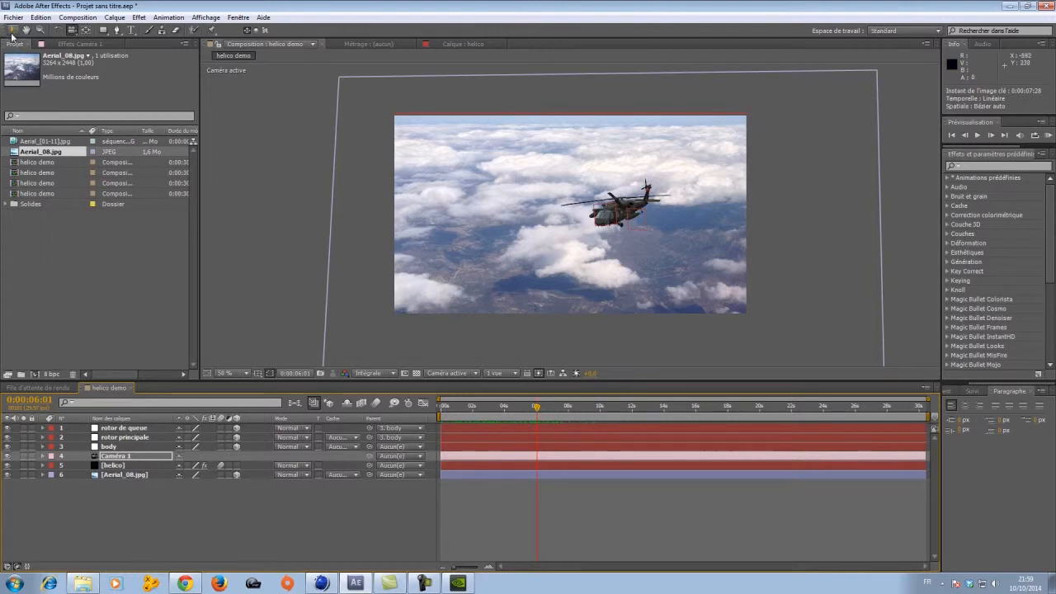
# Step: Apply the Courbes effect to Aerial_08.jpg and to the helico layer, lowering the midpoint of each RVB curve slightly
pyautogui.click(989, 165)
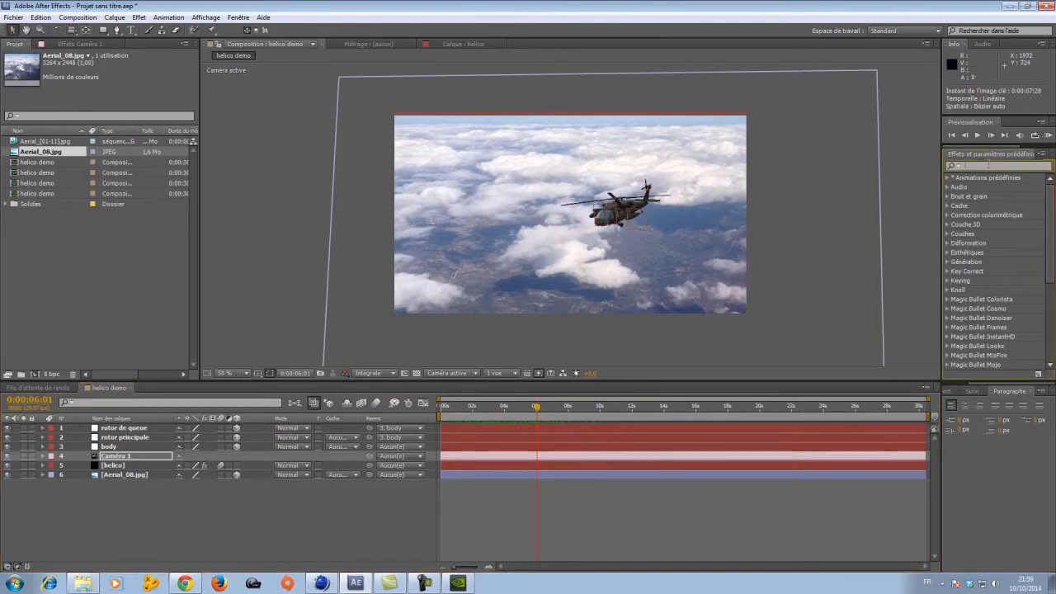
pyautogui.write('courbes')
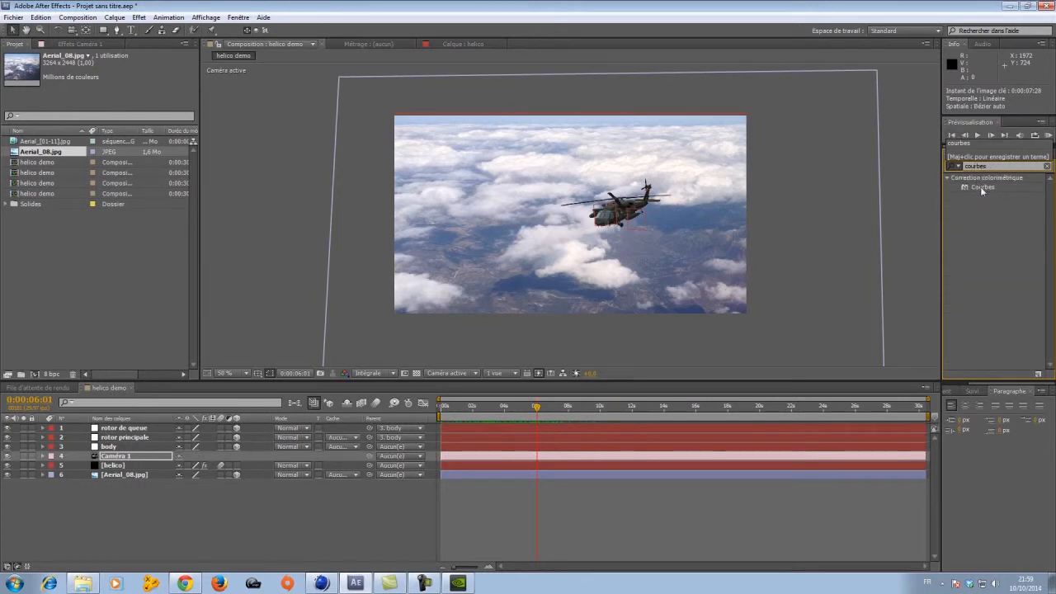
pyautogui.moveTo(980, 186); pyautogui.dragTo(676, 478)
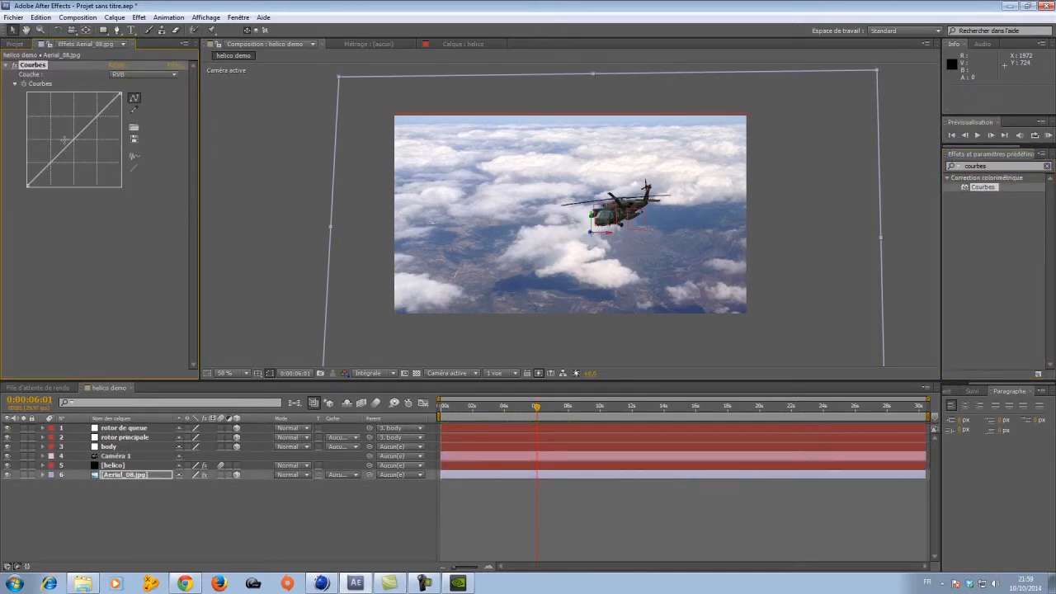
pyautogui.moveTo(63, 141); pyautogui.dragTo(74, 149)
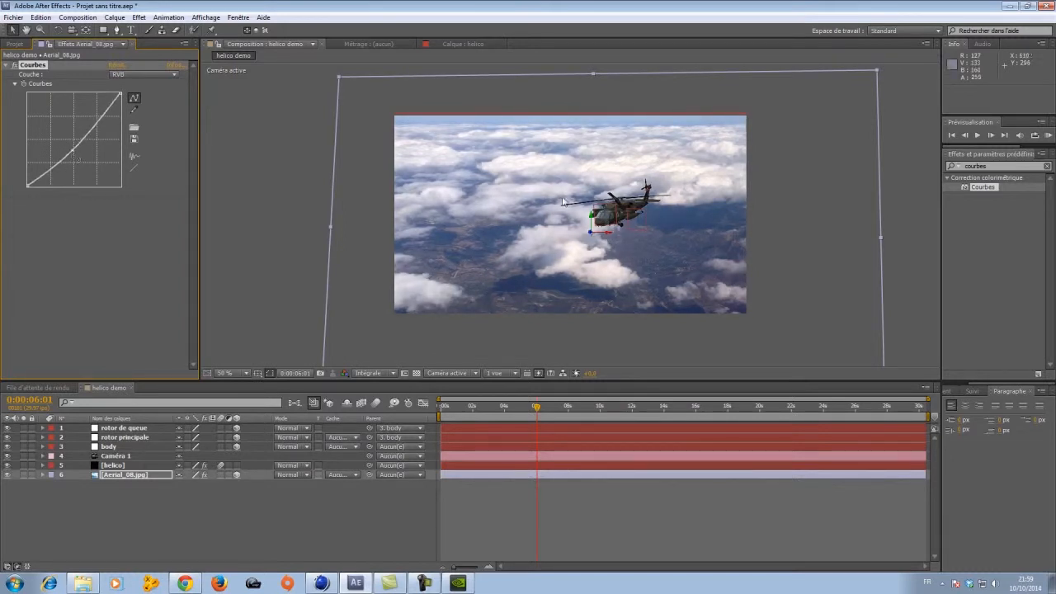
pyautogui.moveTo(994, 192); pyautogui.dragTo(477, 464)
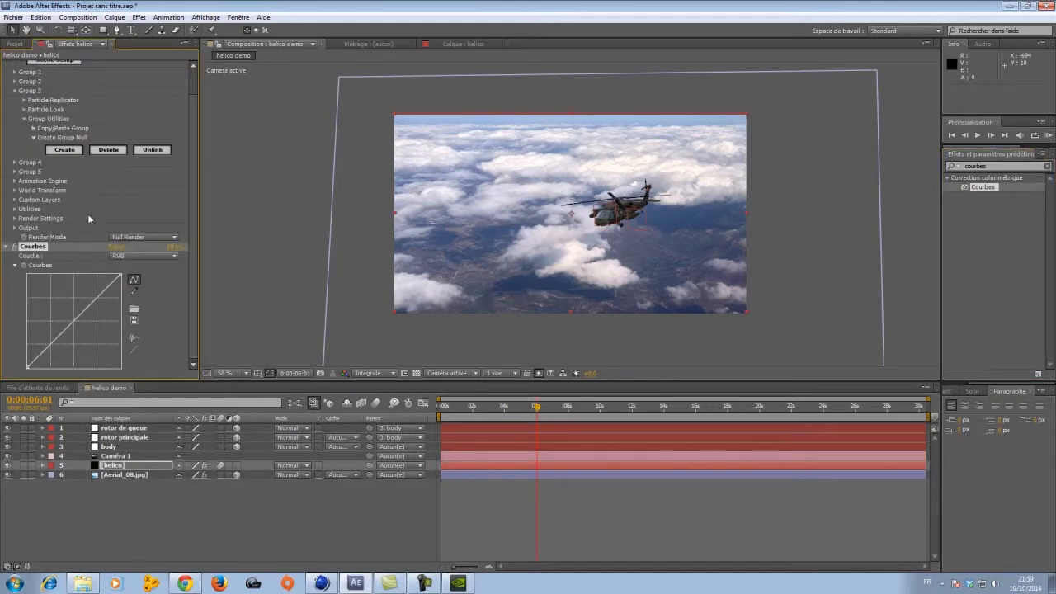
pyautogui.moveTo(68, 327); pyautogui.dragTo(73, 331)
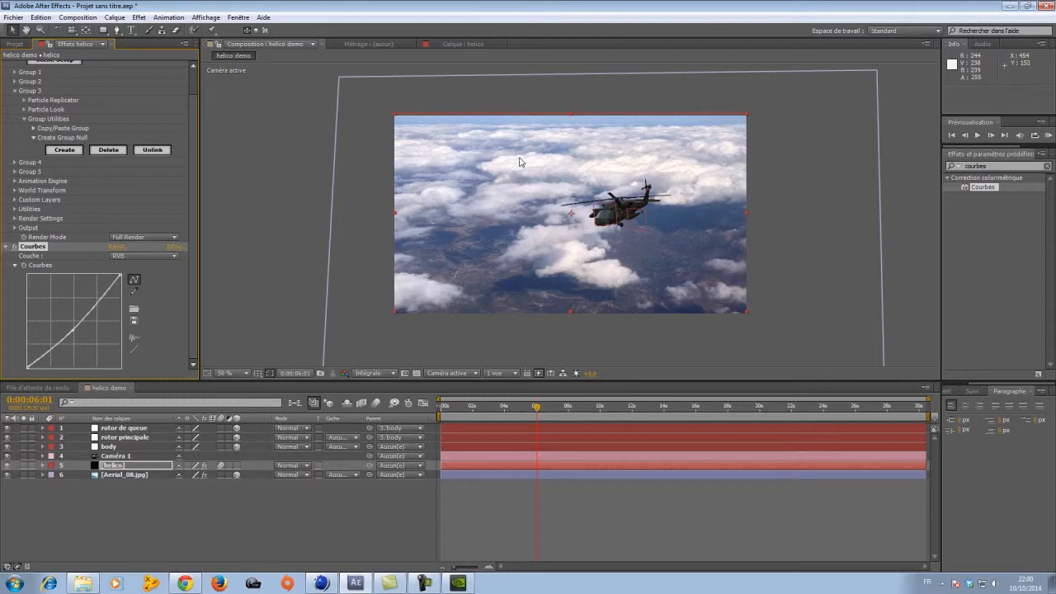
# Step: Create an ambient light "Lumière 1" with a blue colour sampled from the composition image
pyautogui.click(116, 17)
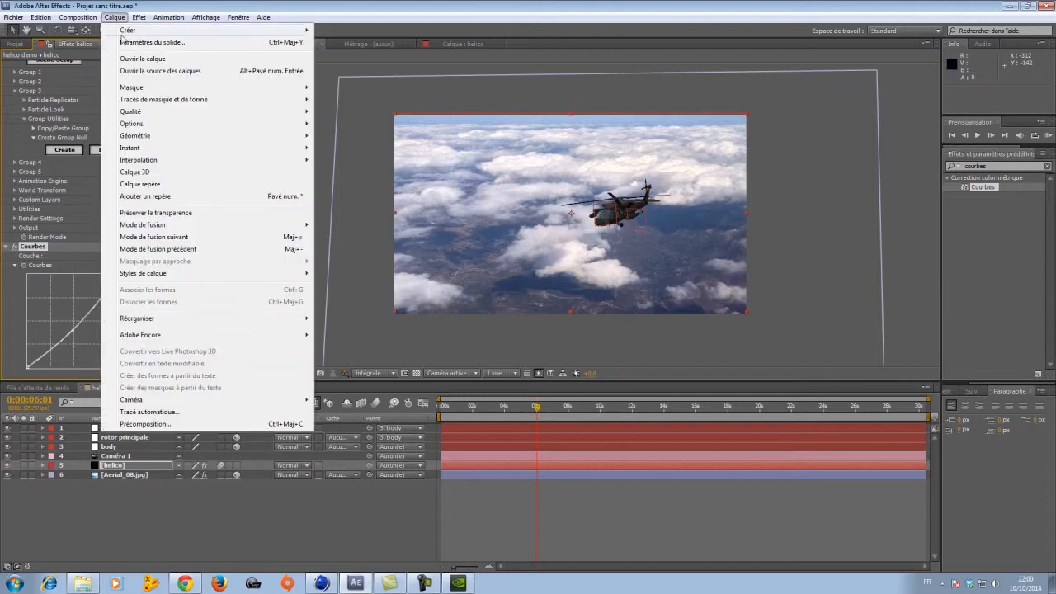
pyautogui.moveTo(132, 30)
pyautogui.click(356, 54)
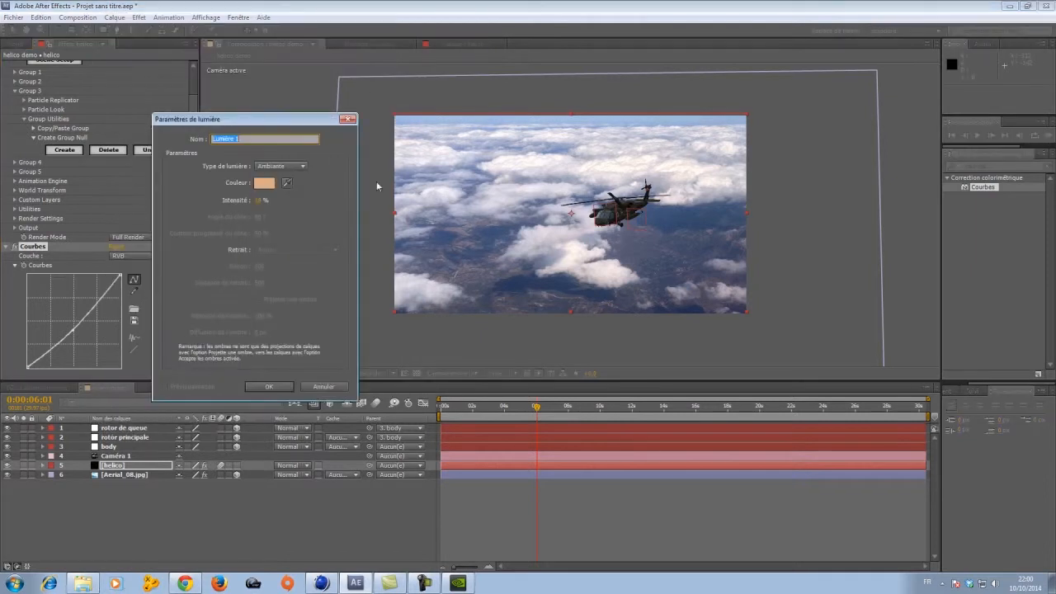
pyautogui.click(288, 167)
pyautogui.click(288, 167)
pyautogui.click(288, 167)
pyautogui.click(289, 167)
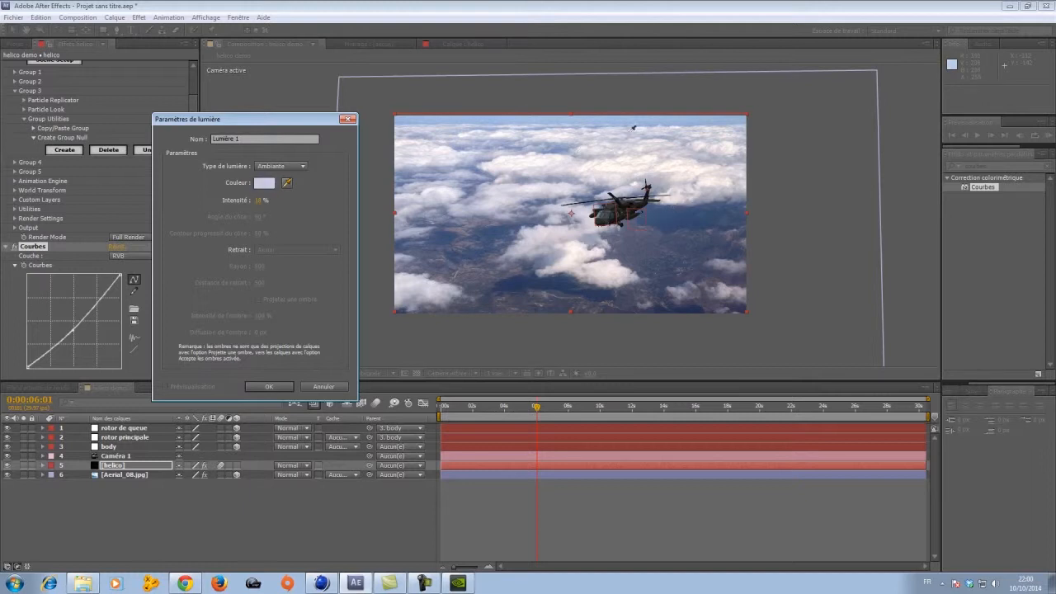
pyautogui.click(557, 150)
pyautogui.click(270, 386)
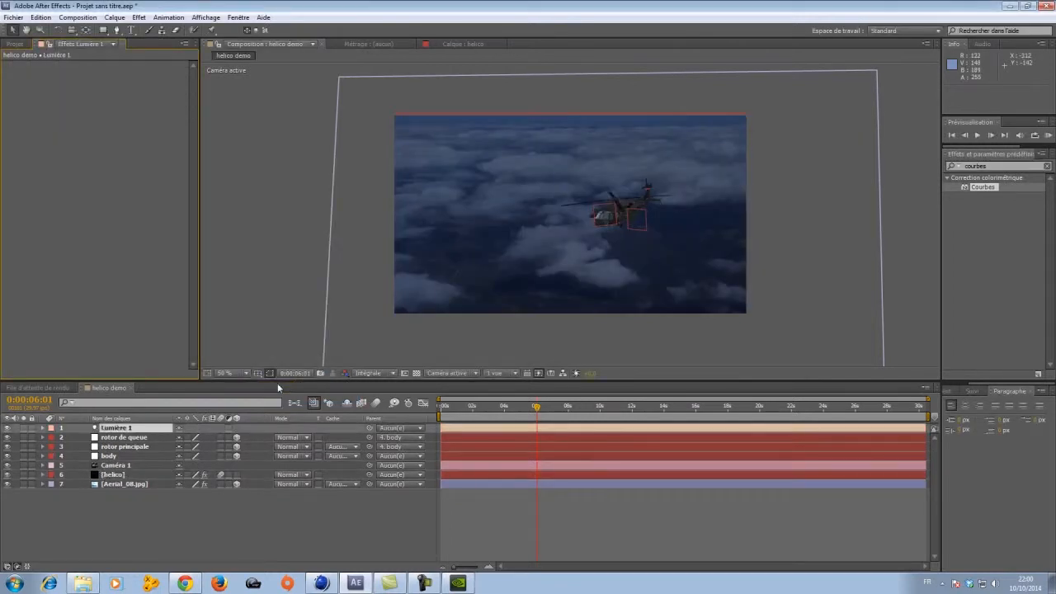
# Step: Set "Utilise les lumières" to Non in the surface options of Aerial_08.jpg, and collapse the layer's properties
pyautogui.click(42, 484)
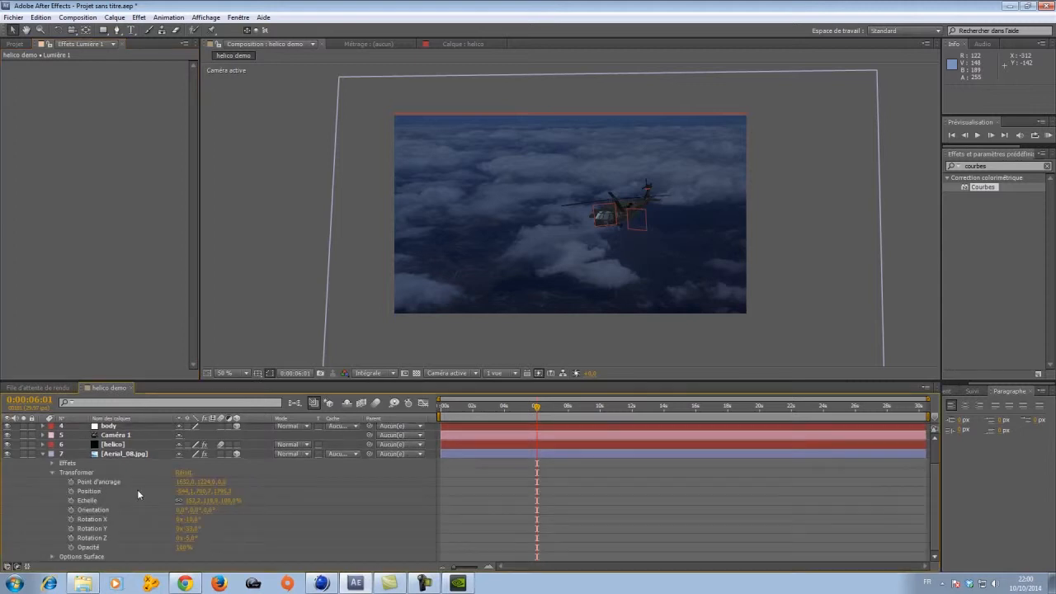
pyautogui.click(53, 558)
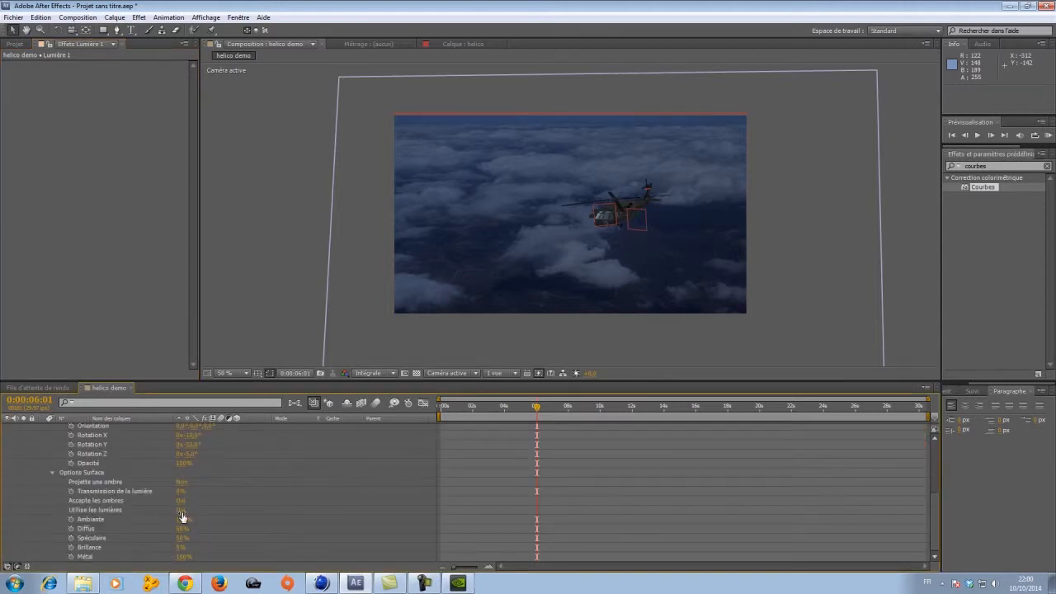
pyautogui.click(181, 511)
pyautogui.press('.')
pyautogui.press(',')
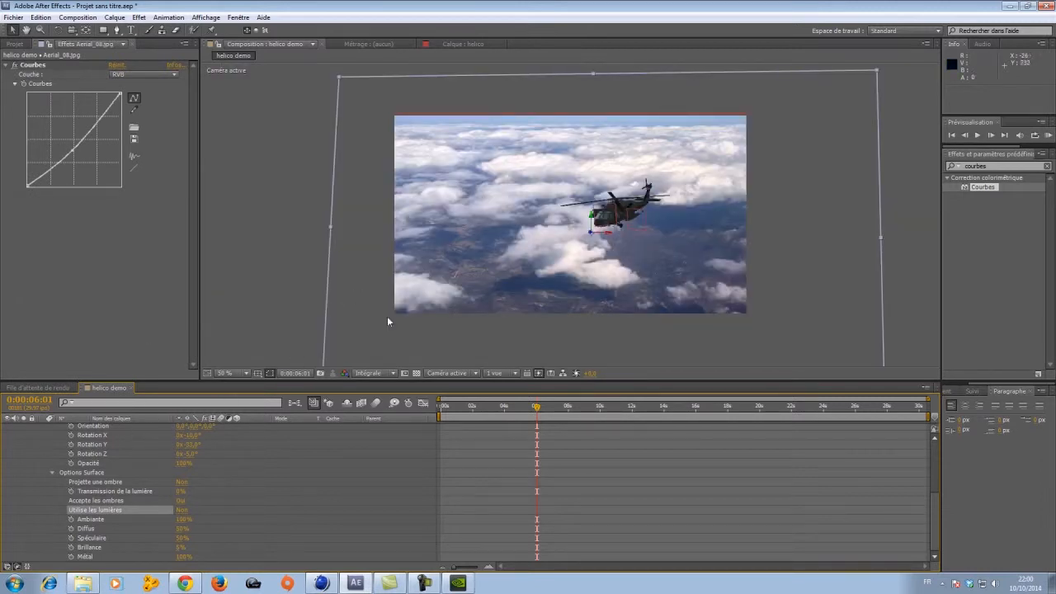
pyautogui.click(221, 373)
pyautogui.click(264, 189)
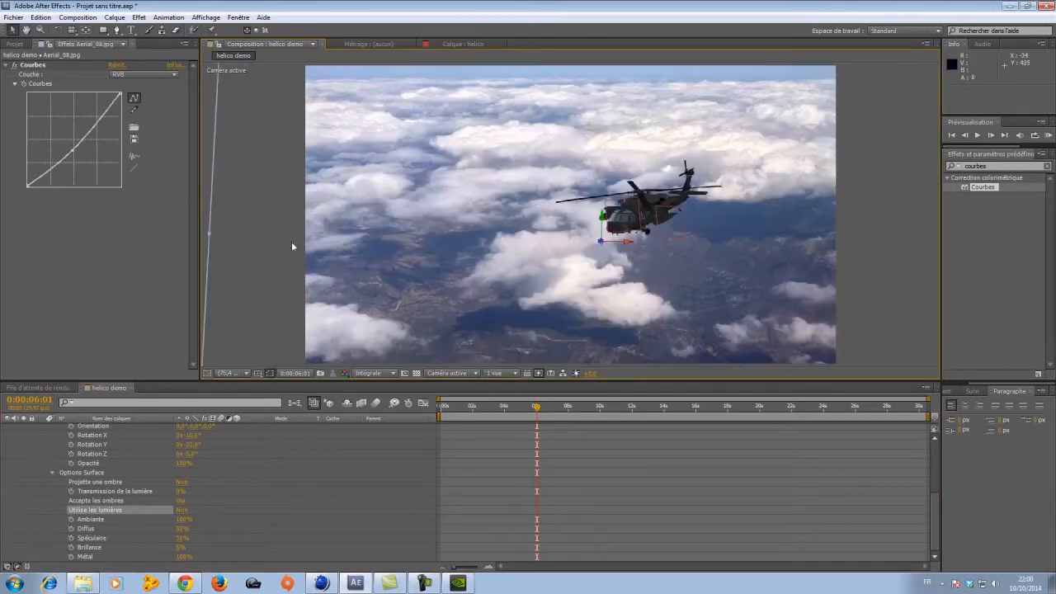
pyautogui.scroll(4, 80, 460)
pyautogui.click(42, 484)
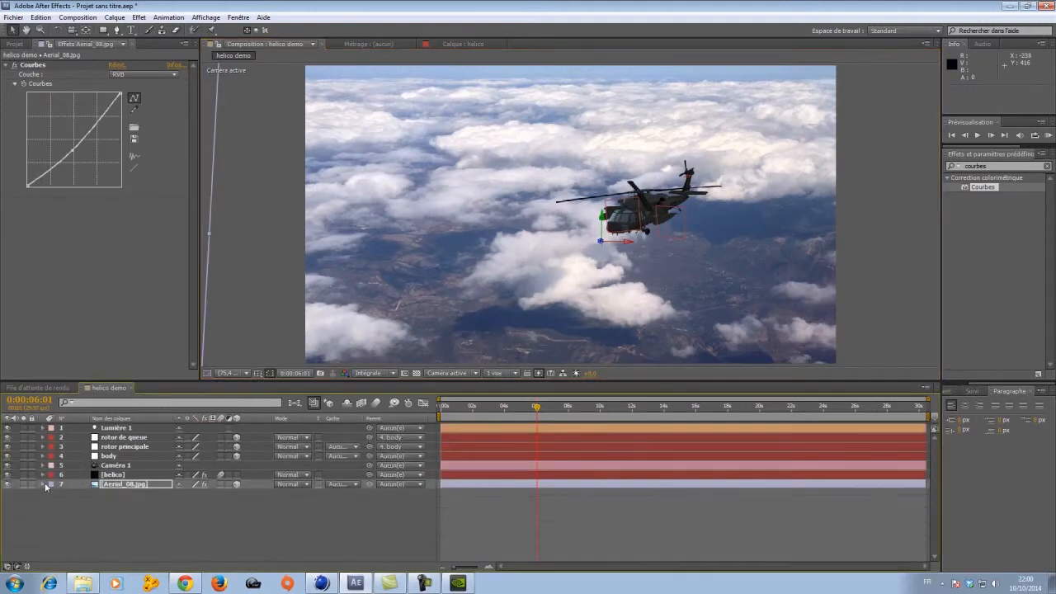
# Step: Create a point light "Lumière 2" of type Ponctuelle with a near-white colour and an increased intensity
pyautogui.click(135, 14)
pyautogui.moveTo(114, 17)
pyautogui.click(338, 56)
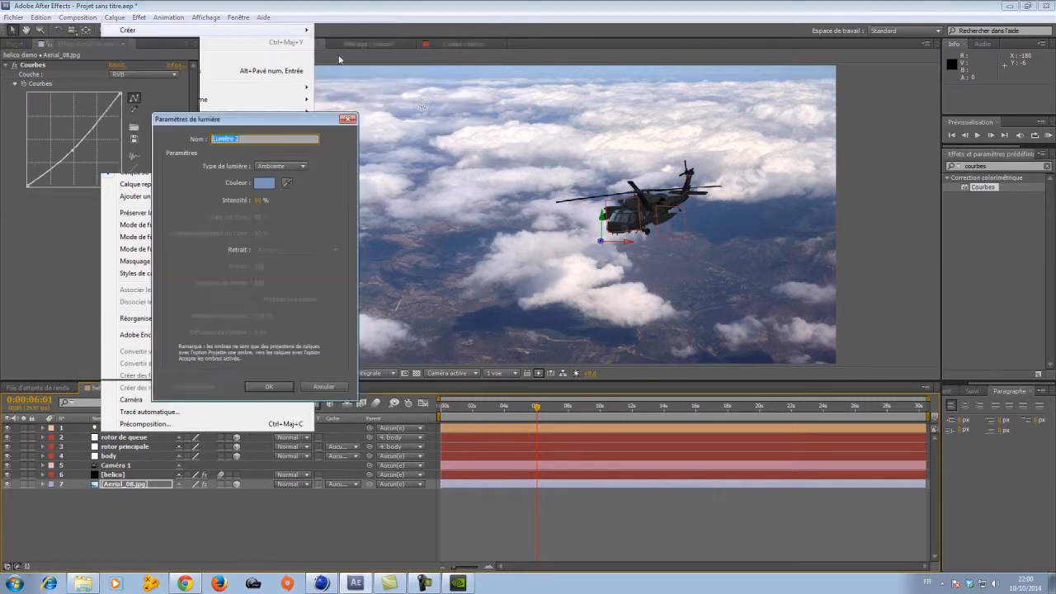
pyautogui.click(280, 166)
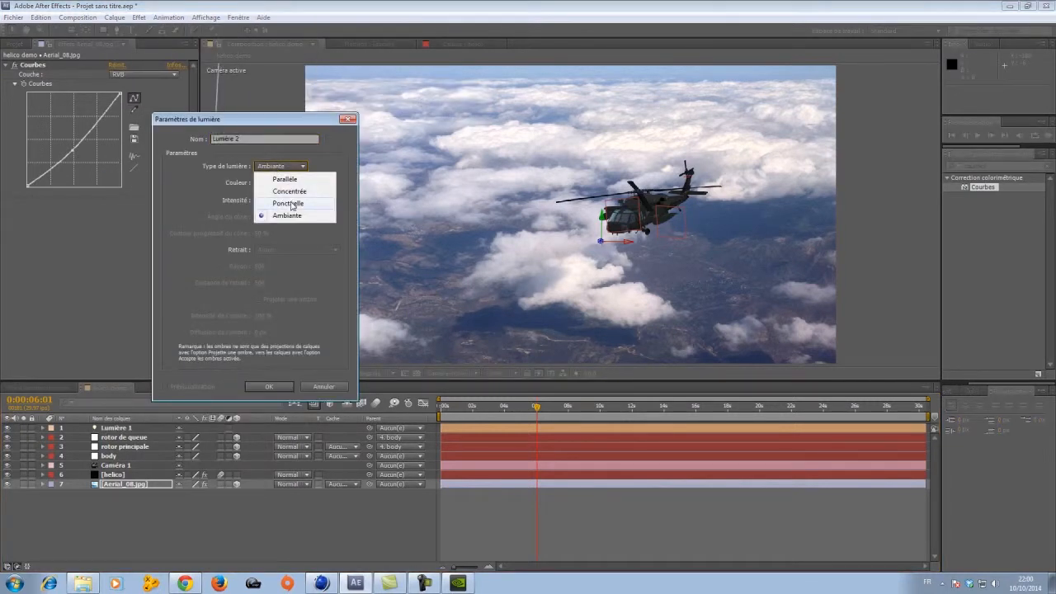
pyautogui.click(289, 204)
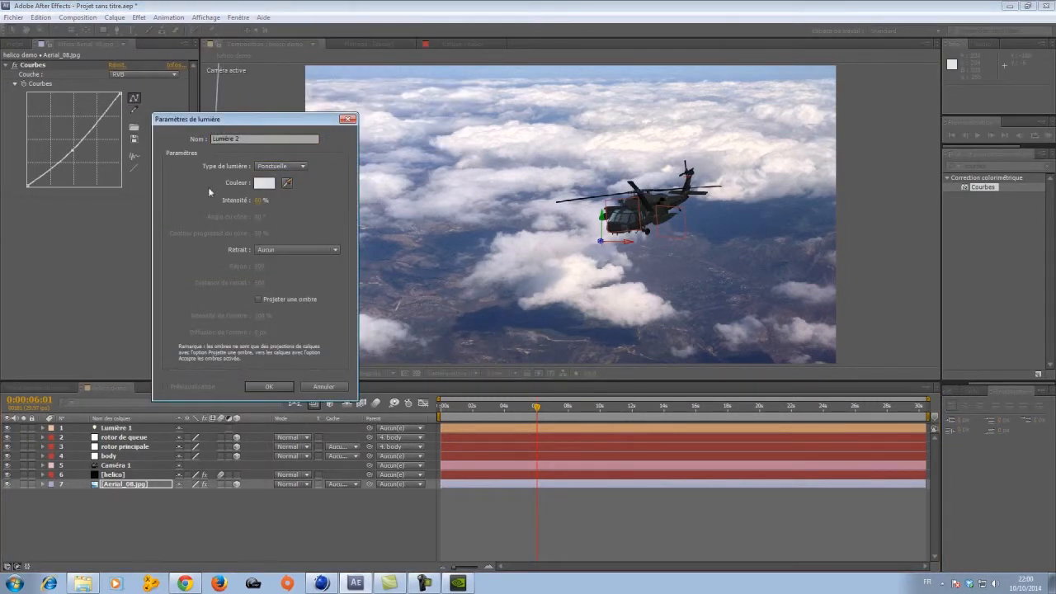
pyautogui.moveTo(266, 203); pyautogui.dragTo(363, 198)
pyautogui.click(269, 386)
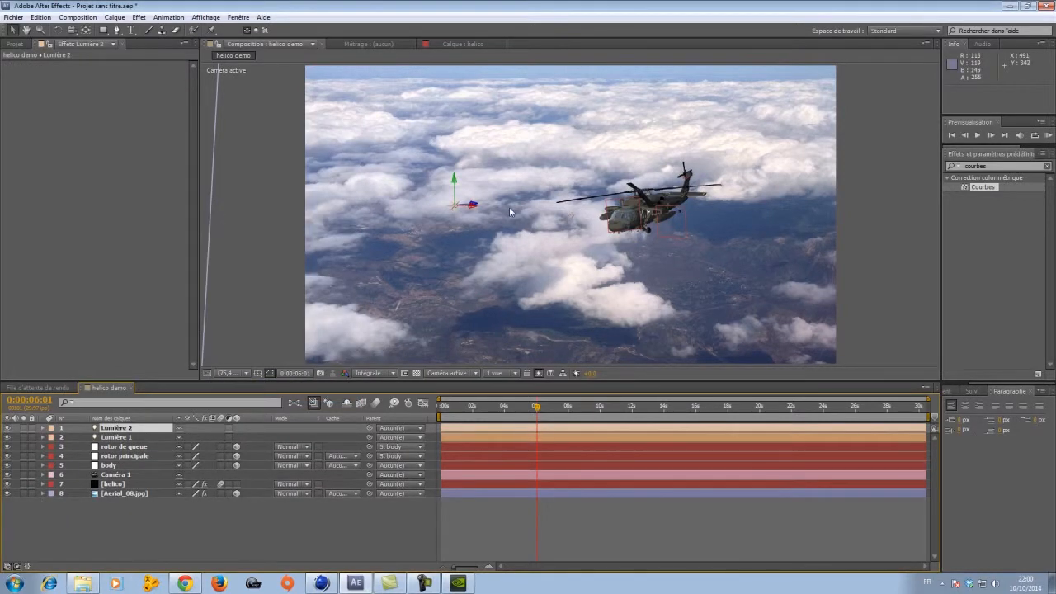
# Step: Move "Lumière 2" beyond the upper-left corner of the image, to about 693, 22, -807, and check its intensity setting
pyautogui.moveTo(468, 204); pyautogui.dragTo(275, 87)
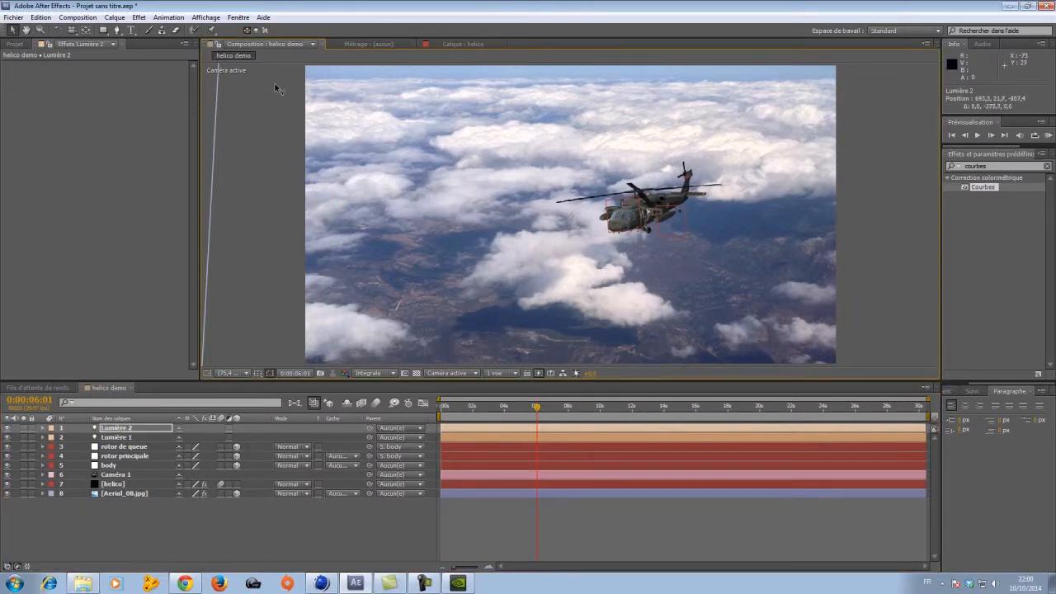
pyautogui.doubleClick(139, 427)
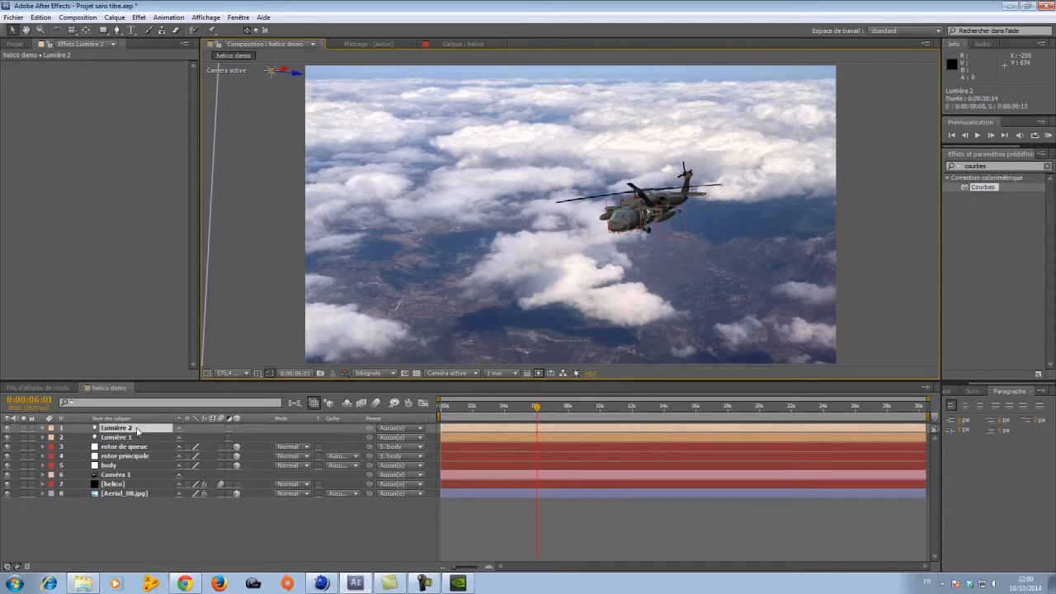
pyautogui.click(260, 202)
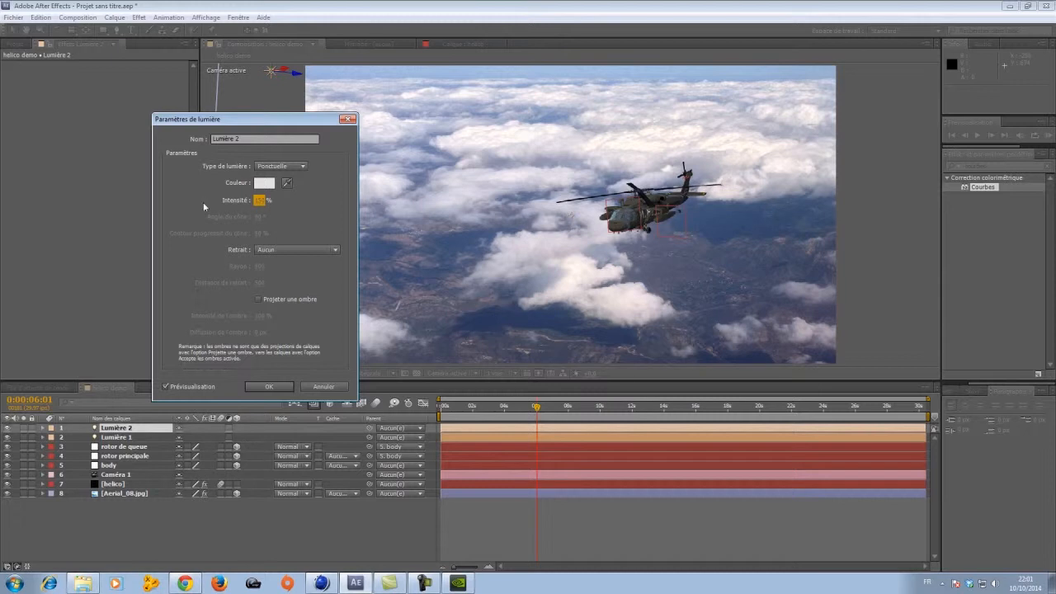
pyautogui.click(269, 386)
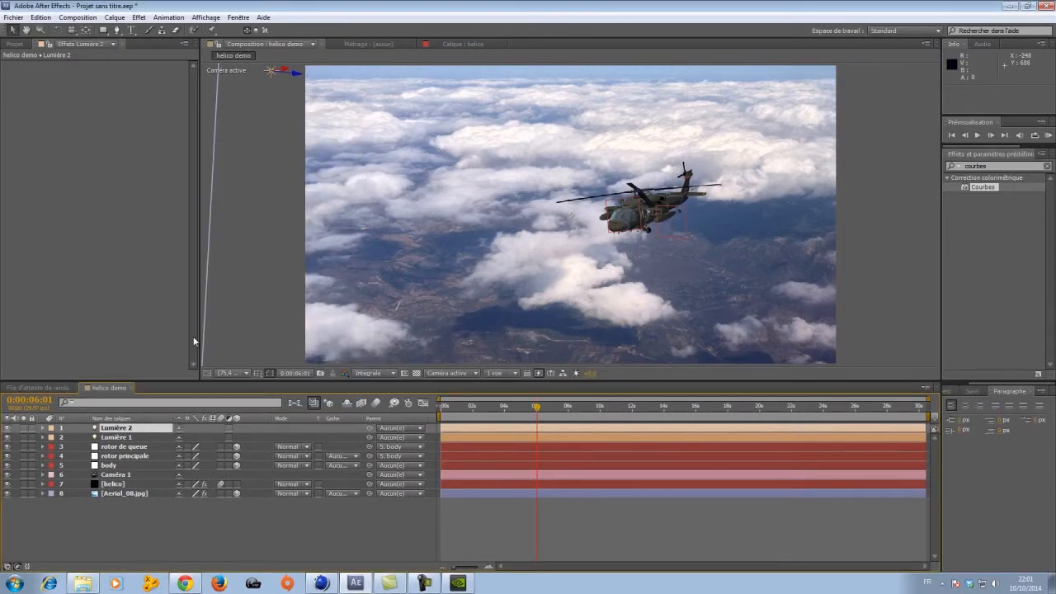
# Step: Expand Element's Render Settings on the helico layer and examine the Environment group's Override Layer choices
pyautogui.click(110, 485)
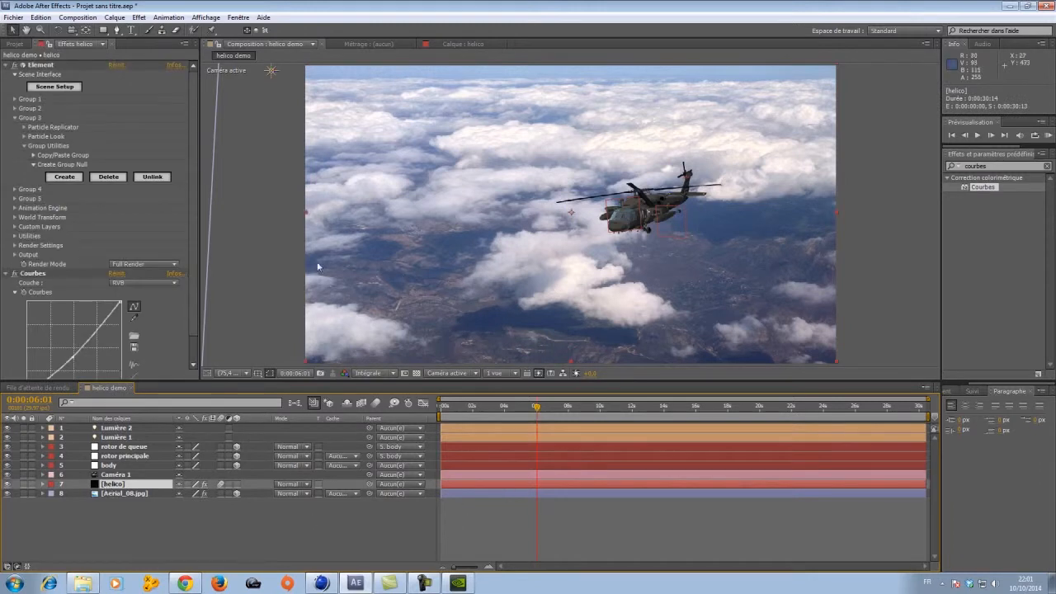
pyautogui.click(16, 118)
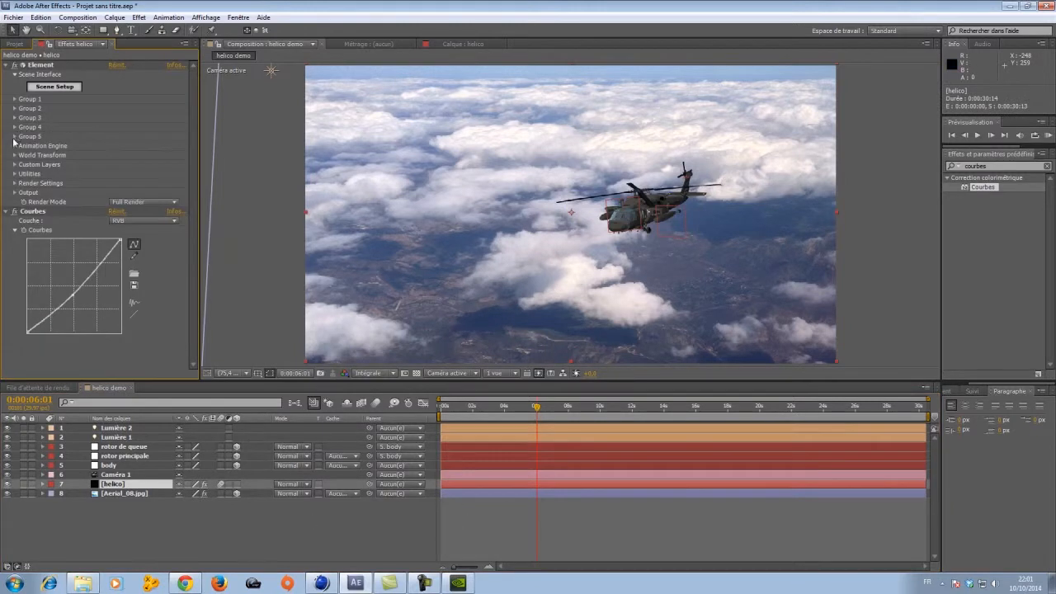
pyautogui.click(15, 183)
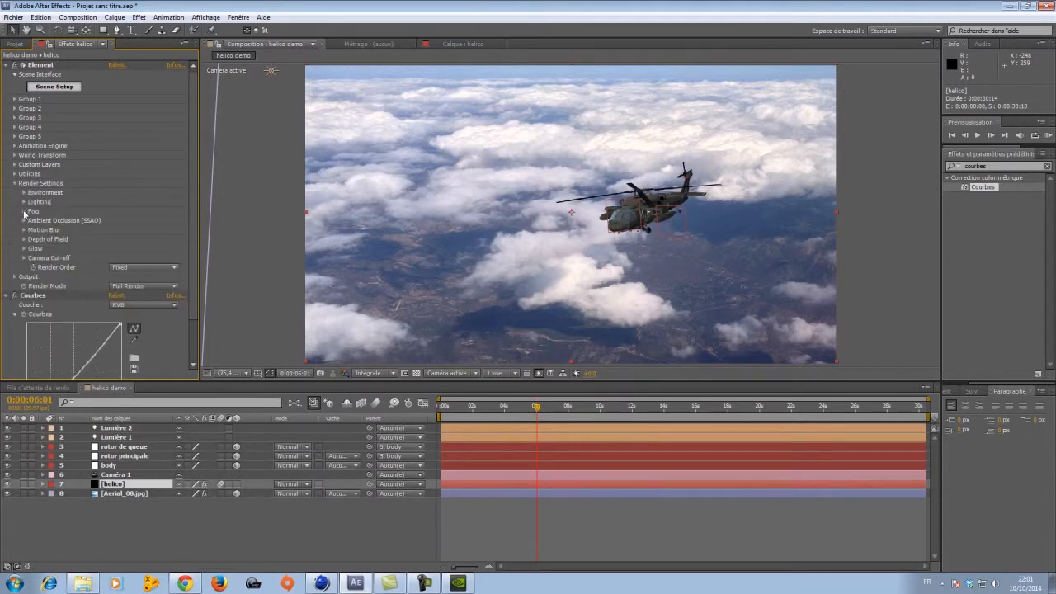
pyautogui.click(24, 193)
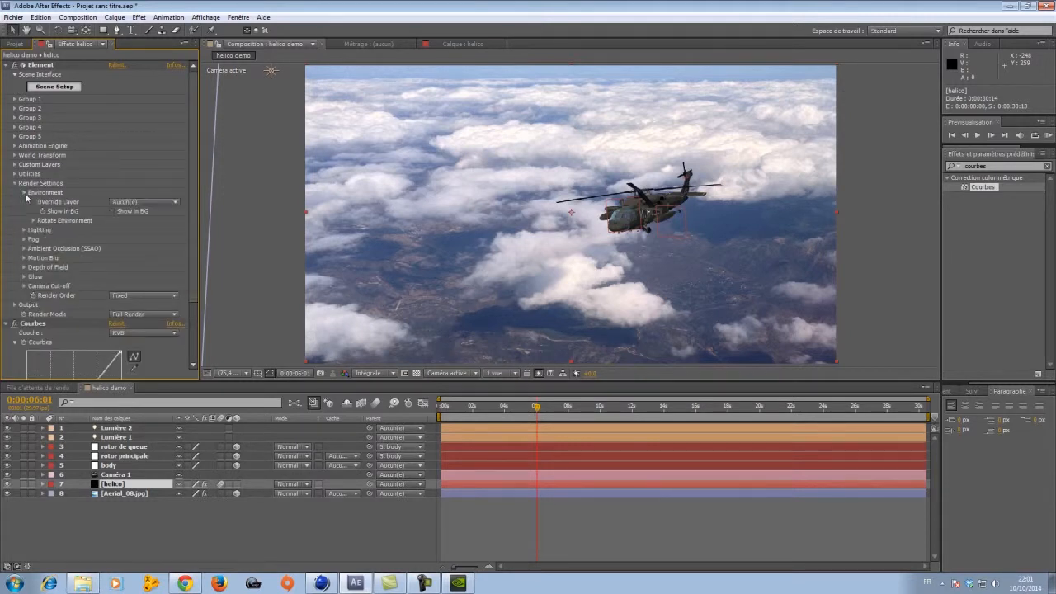
pyautogui.click(143, 202)
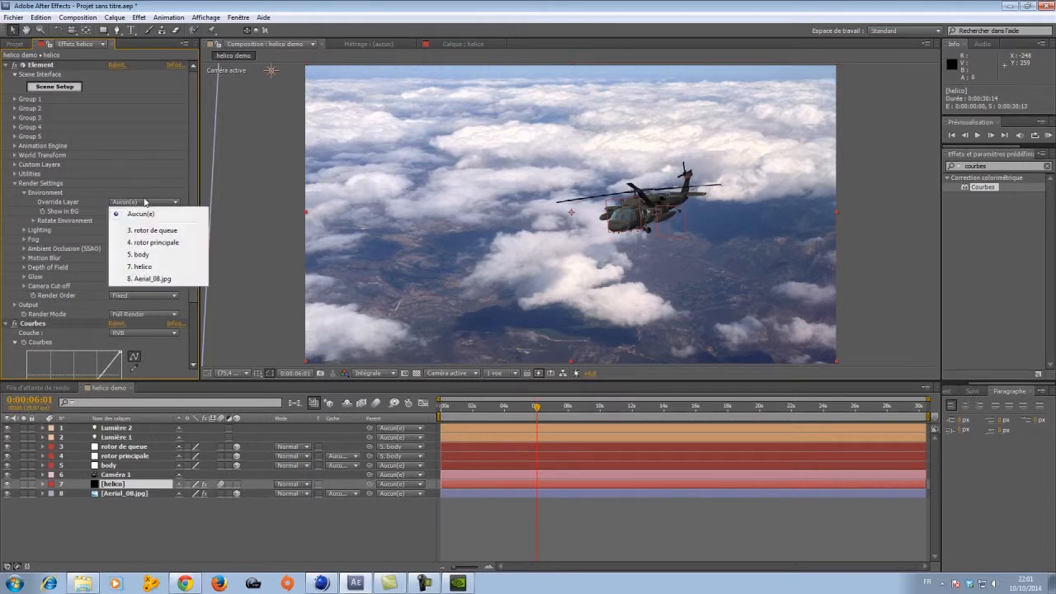
pyautogui.click(29, 195)
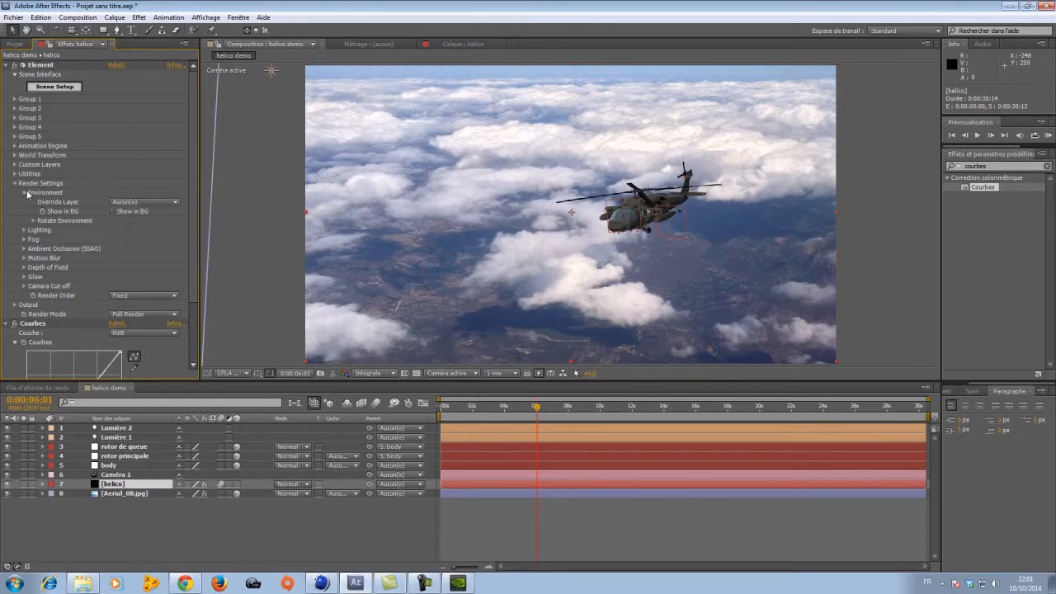
pyautogui.click(25, 192)
# Step: Set Add Lighting to Cinema in the Lighting group of Element's Render Settings
pyautogui.click(24, 202)
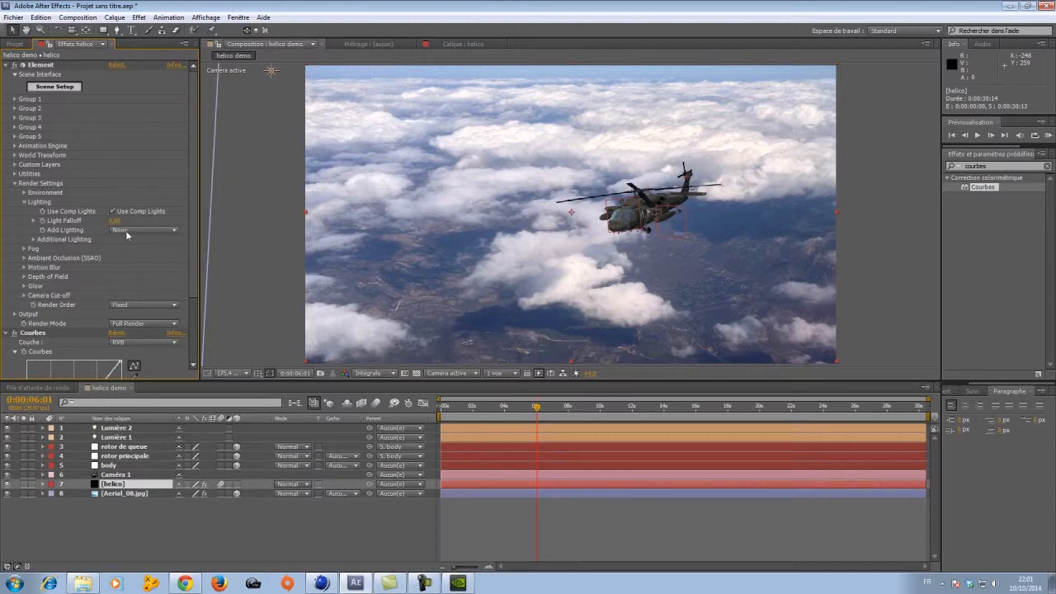
pyautogui.click(126, 235)
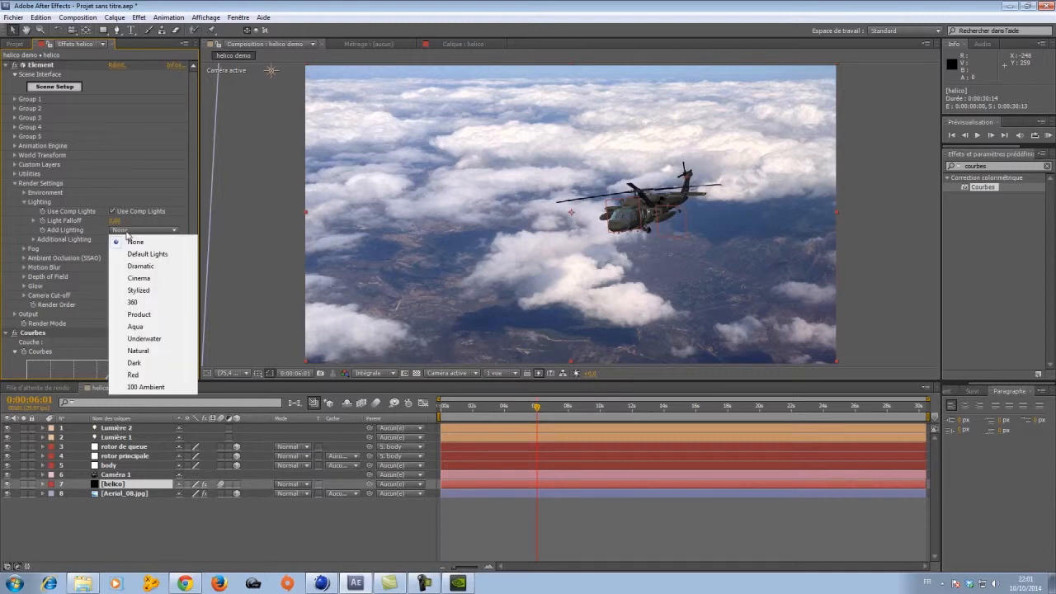
pyautogui.click(148, 282)
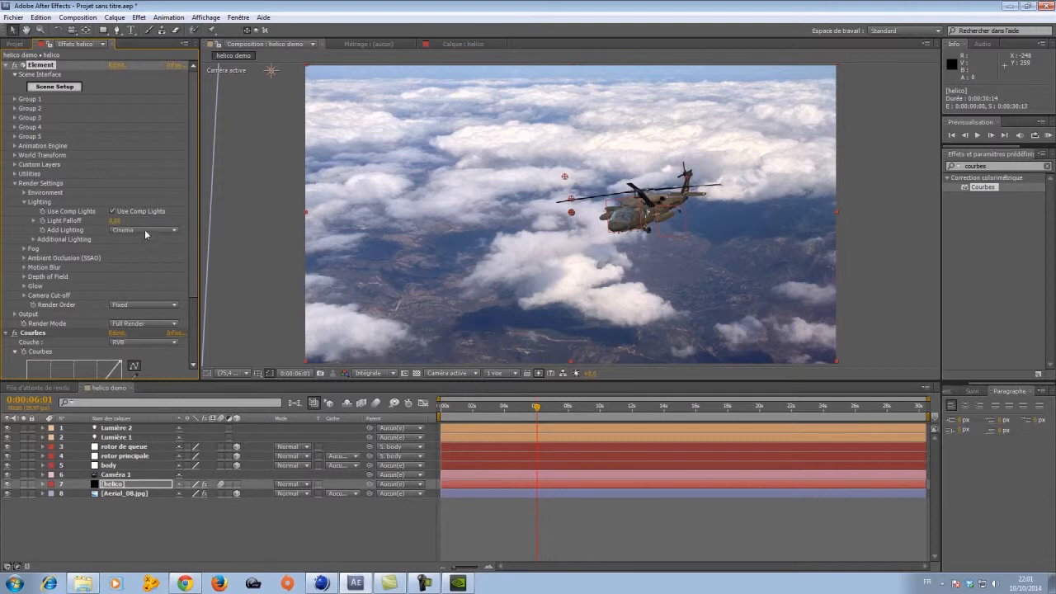
# Step: Compare the Dramatic, Stylized and Aqua presets for Add Lighting on the helicopter, and go back to Cinema
pyautogui.click(144, 229)
pyautogui.click(140, 265)
pyautogui.click(154, 231)
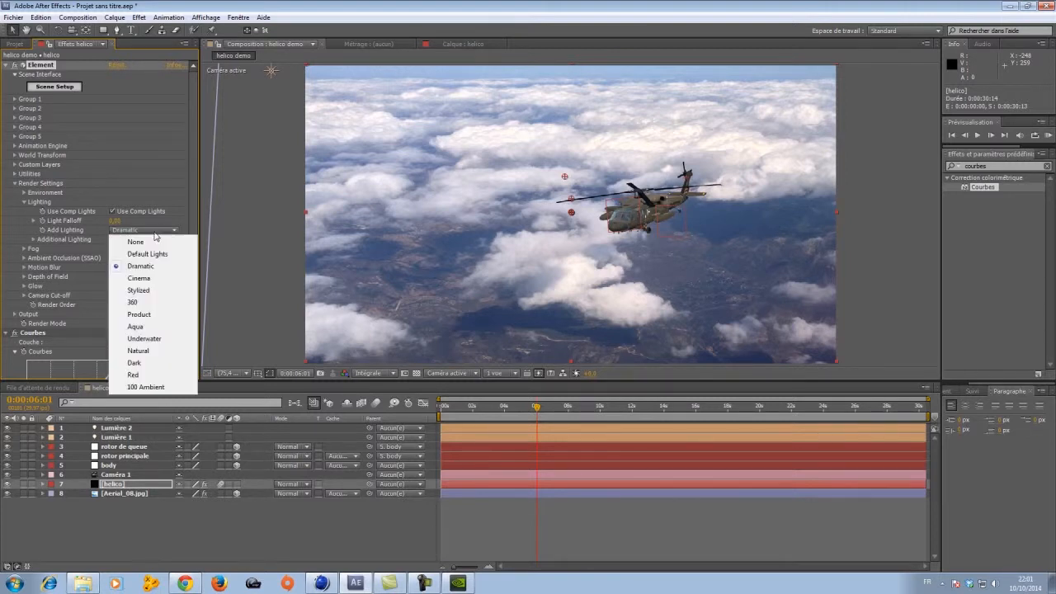
pyautogui.click(155, 290)
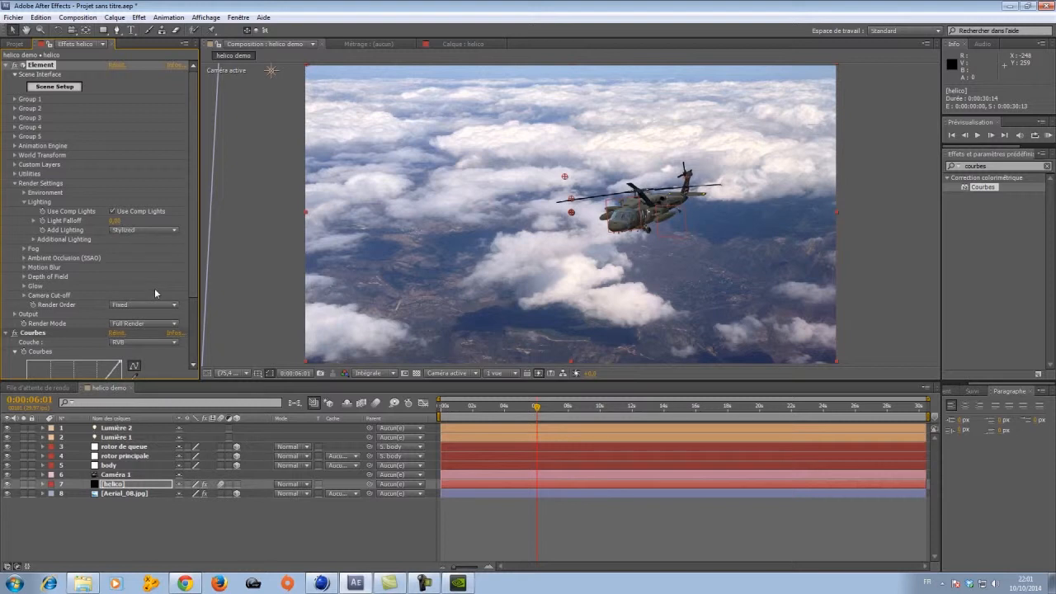
pyautogui.click(159, 234)
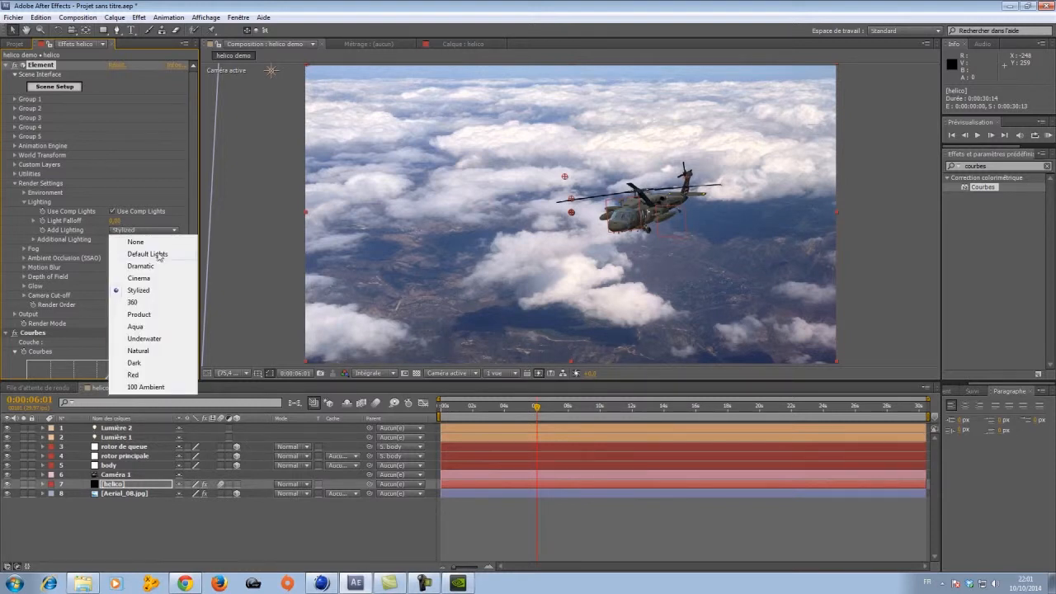
pyautogui.click(153, 328)
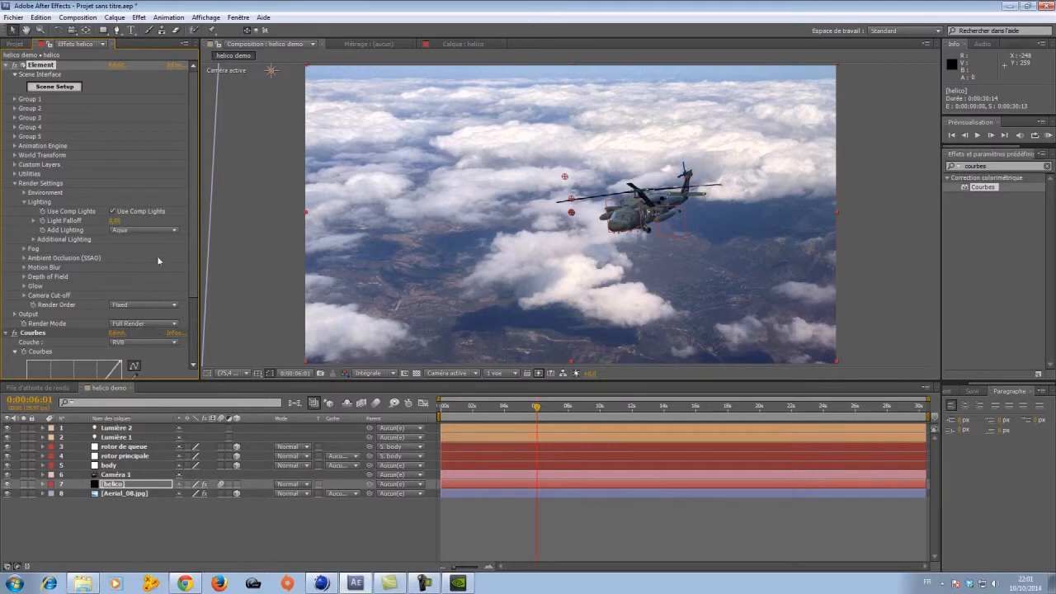
pyautogui.click(154, 231)
pyautogui.click(149, 294)
pyautogui.click(163, 230)
pyautogui.click(146, 279)
# Step: Enable Element's fog with a blue colour sampled from the image, a start distance of about 810 and an opacity of 27%
pyautogui.click(23, 202)
pyautogui.click(24, 212)
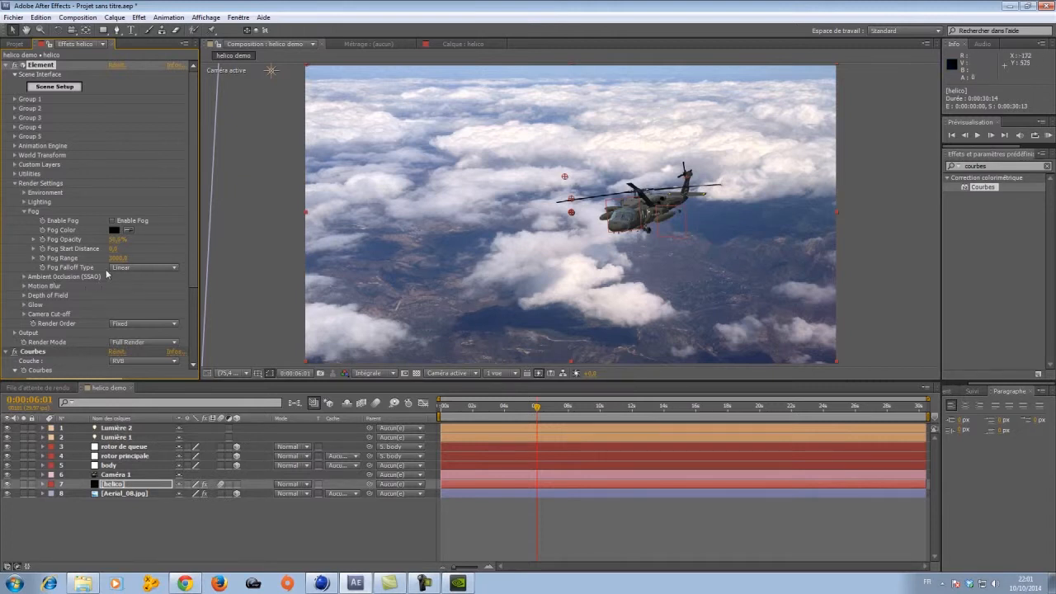
pyautogui.click(114, 222)
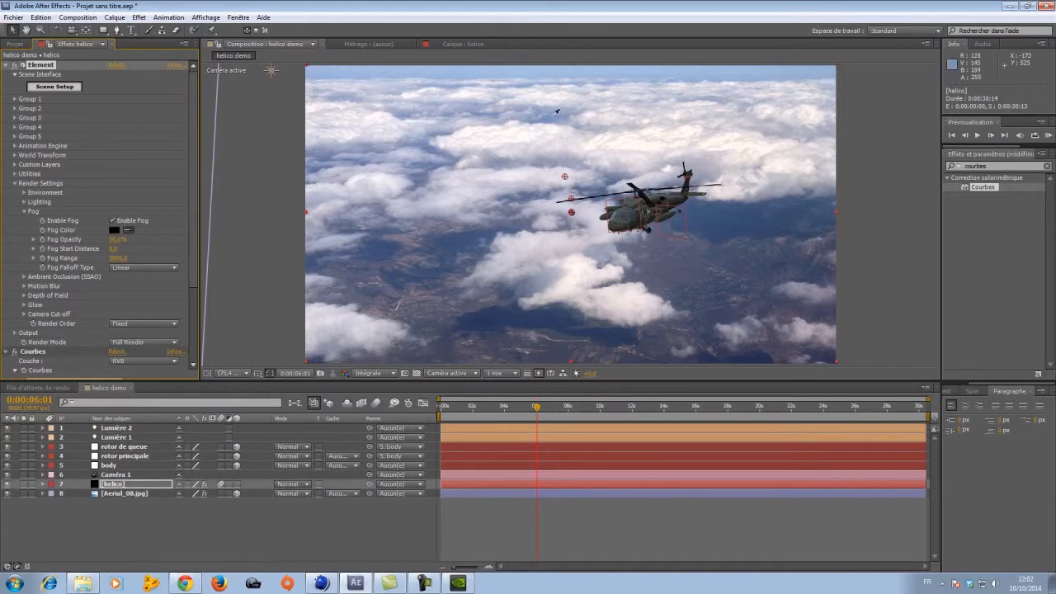
pyautogui.click(556, 113)
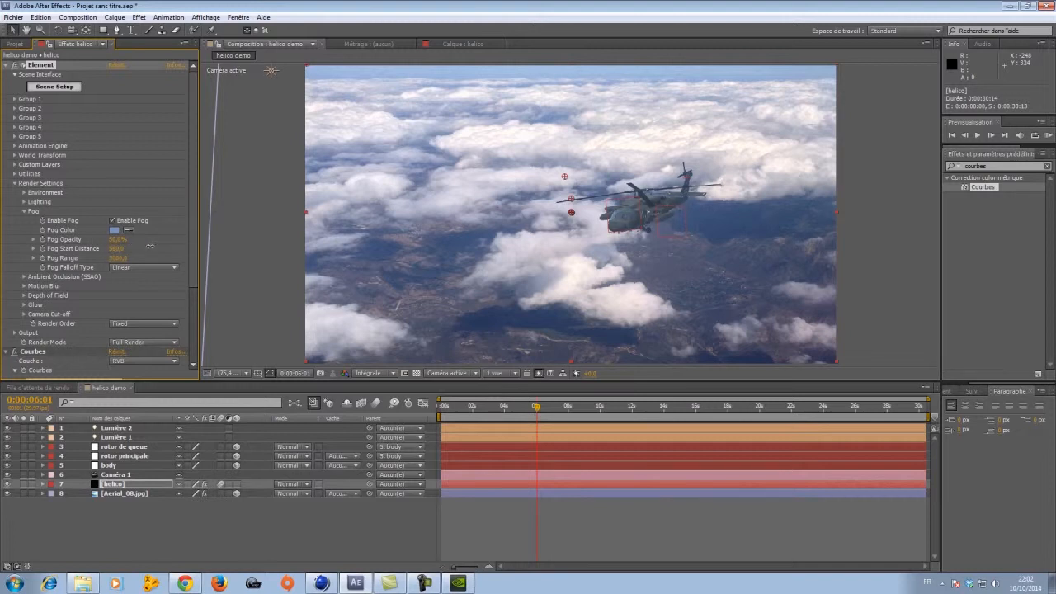
pyautogui.moveTo(122, 239); pyautogui.dragTo(117, 239)
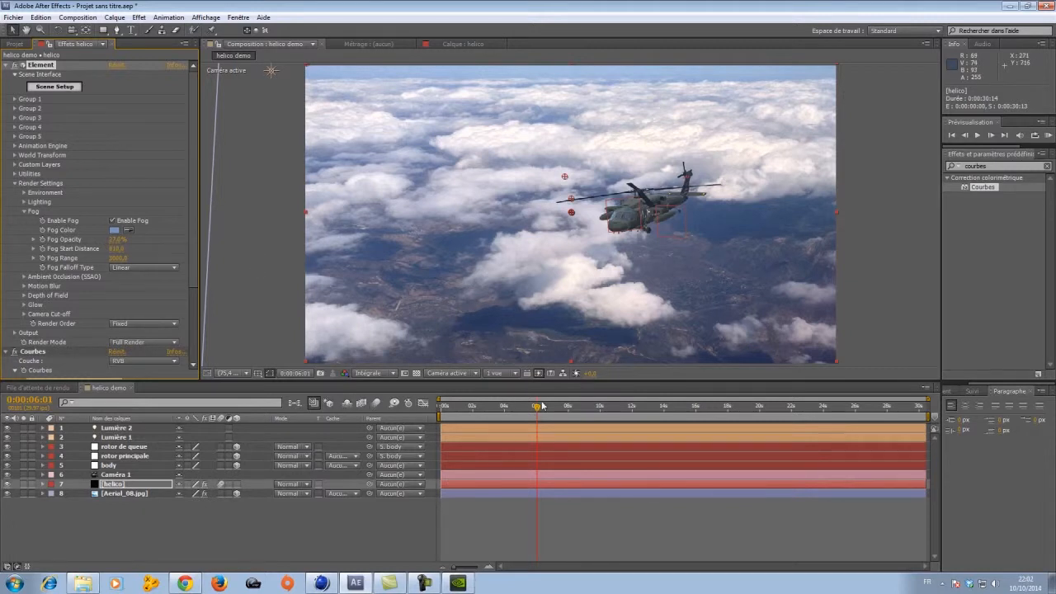
# Step: Check the helicopter at 0:00:04:15, lower the Fog Opacity further, and collapse the Fog group
pyautogui.moveTo(537, 406); pyautogui.dragTo(513, 412)
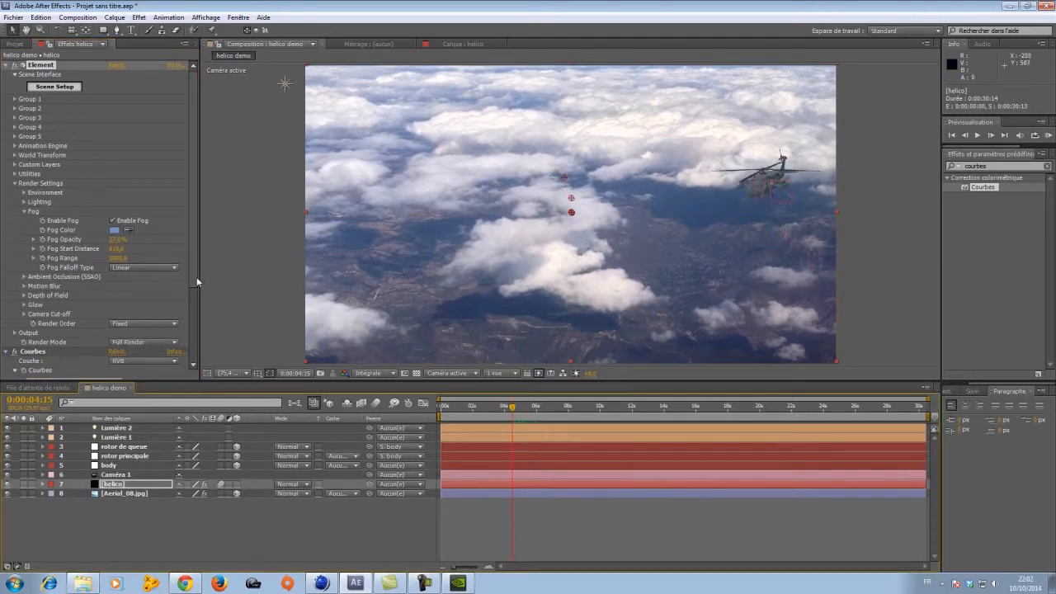
pyautogui.moveTo(108, 239); pyautogui.dragTo(112, 241)
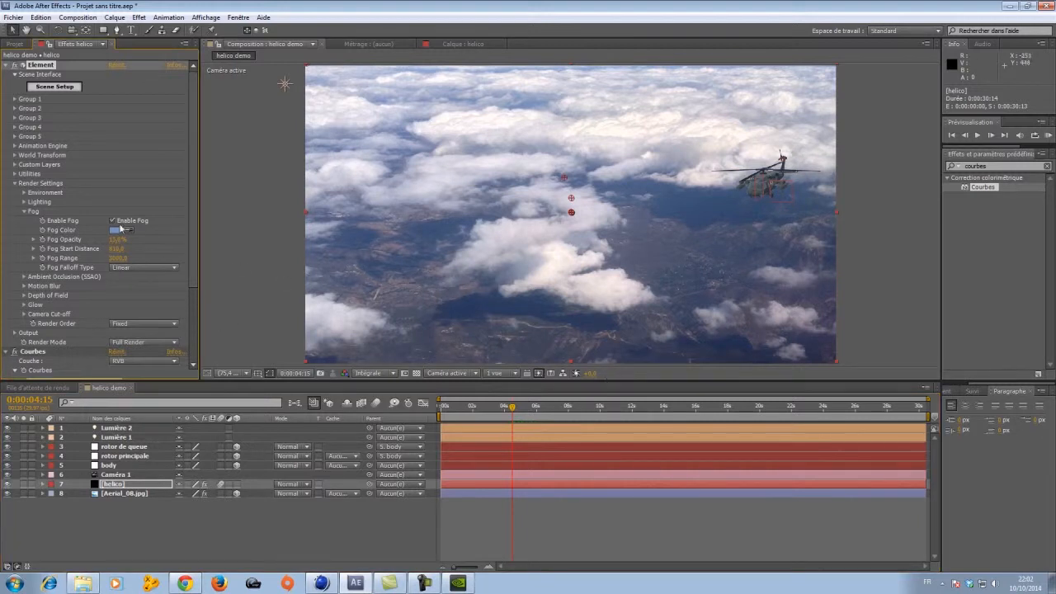
pyautogui.click(23, 212)
pyautogui.click(23, 213)
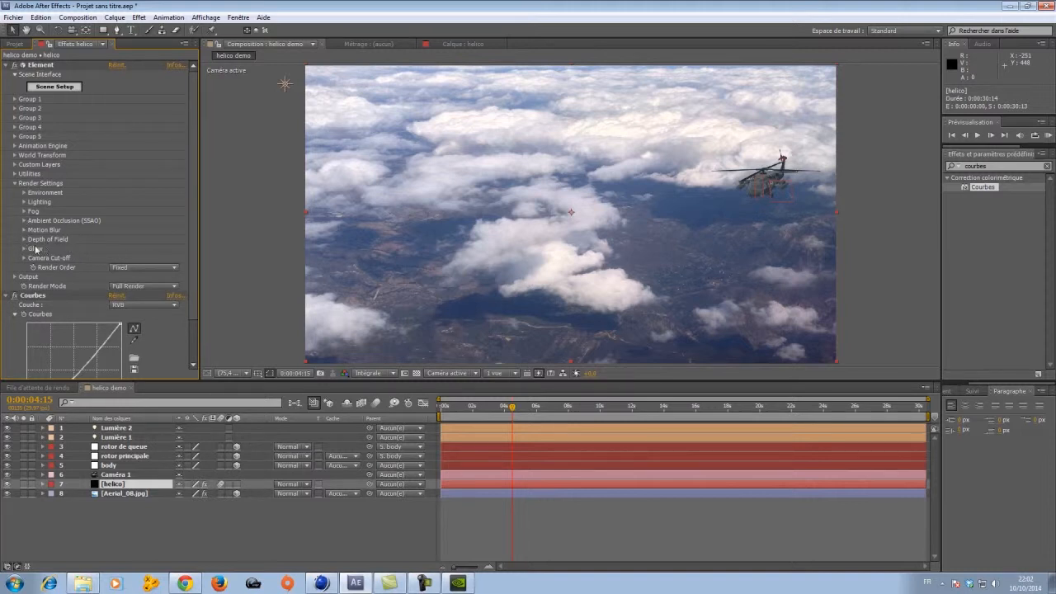
# Step: Enable Glow in Element's Render Settings on the helico layer
pyautogui.click(24, 248)
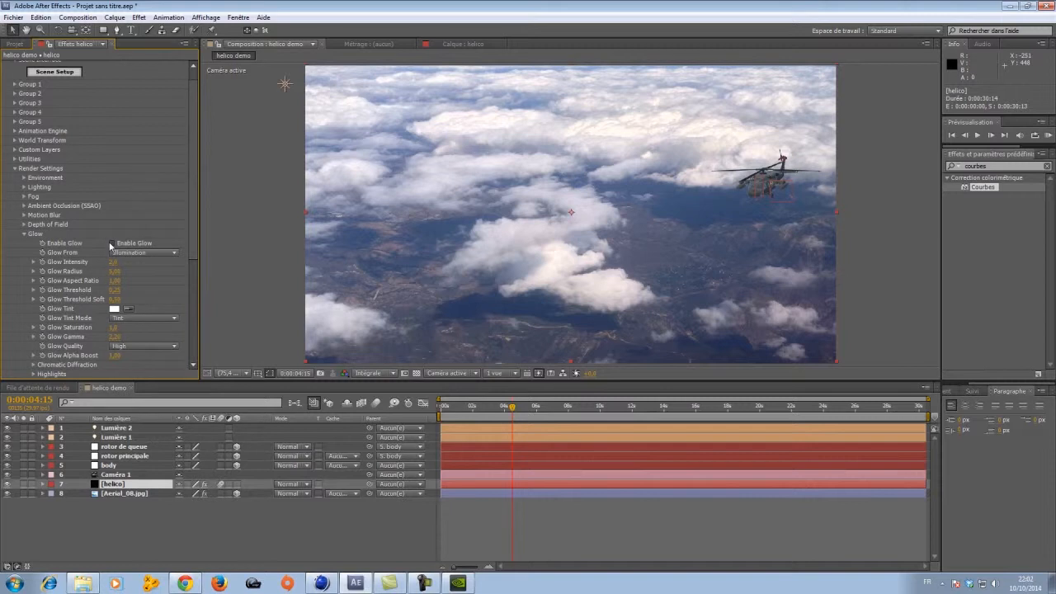
pyautogui.click(111, 244)
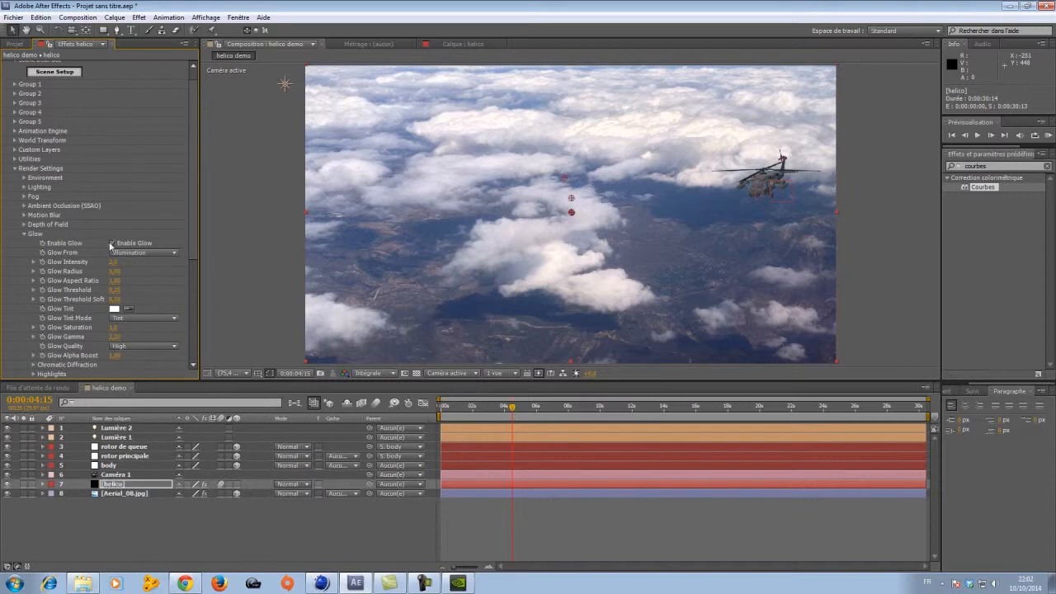
# Step: Collapse the Glow group and inspect Element's Output settings, including the Multi-Pass Mixer
pyautogui.click(25, 236)
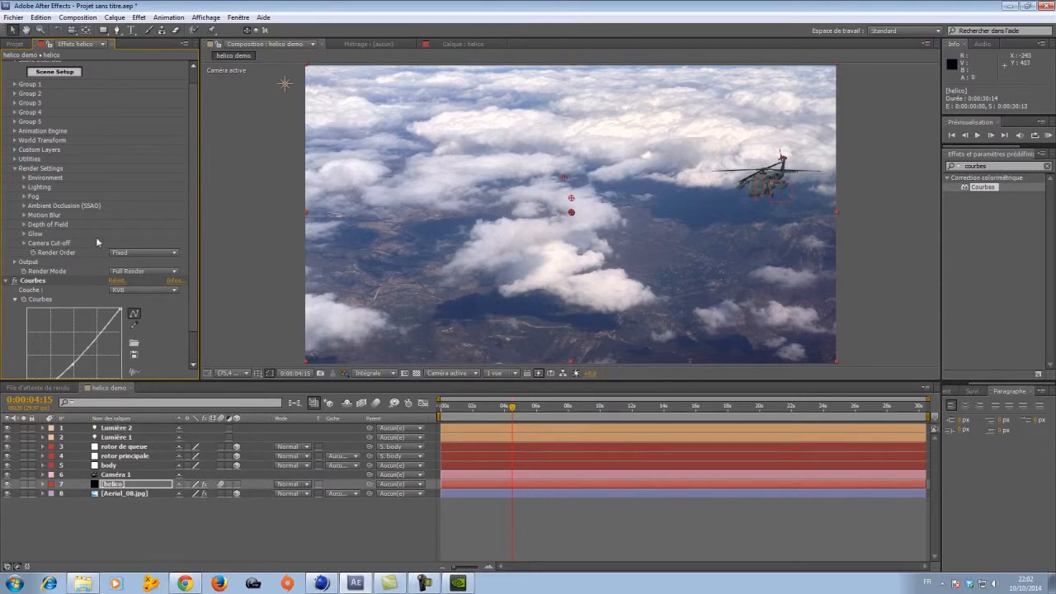
pyautogui.scroll(-1, 195, 132)
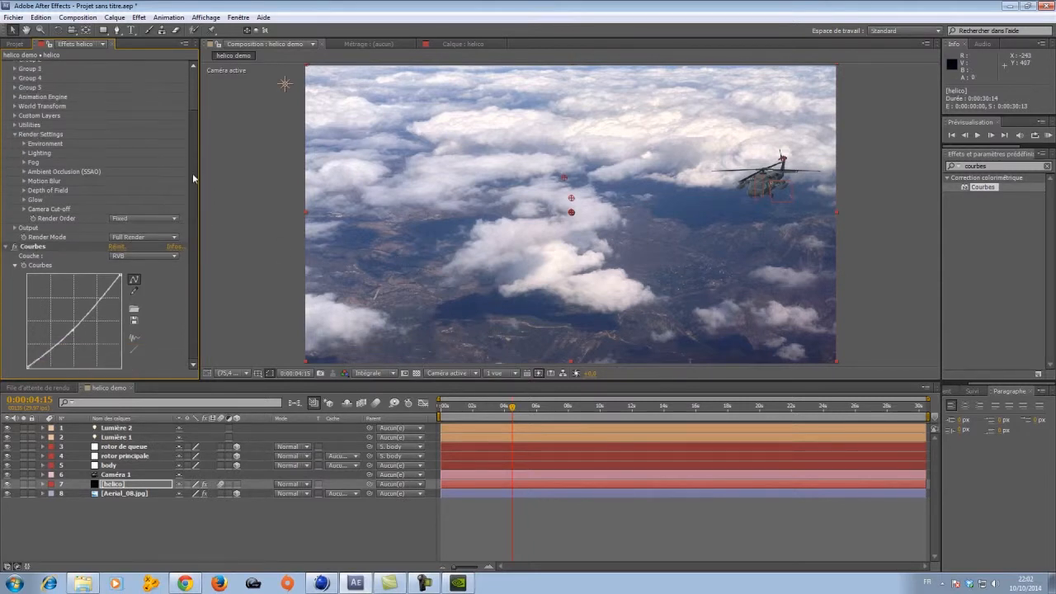
pyautogui.click(16, 228)
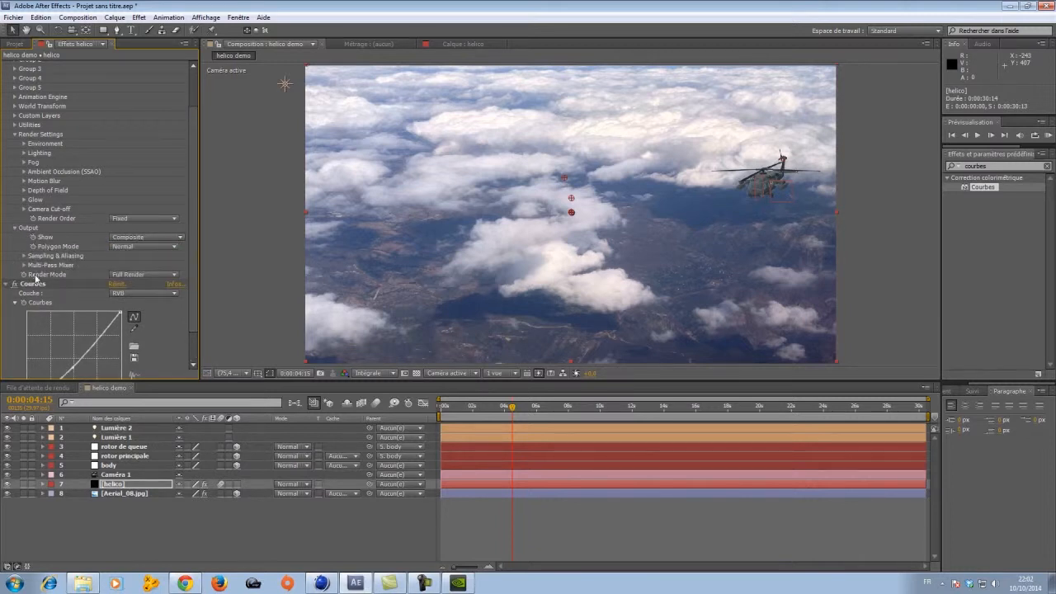
pyautogui.click(24, 264)
pyautogui.click(24, 265)
# Step: Go to 0:00:06:27 and lower the highlights of the helico layer's Courbes curve slightly
pyautogui.moveTo(512, 408); pyautogui.dragTo(555, 410)
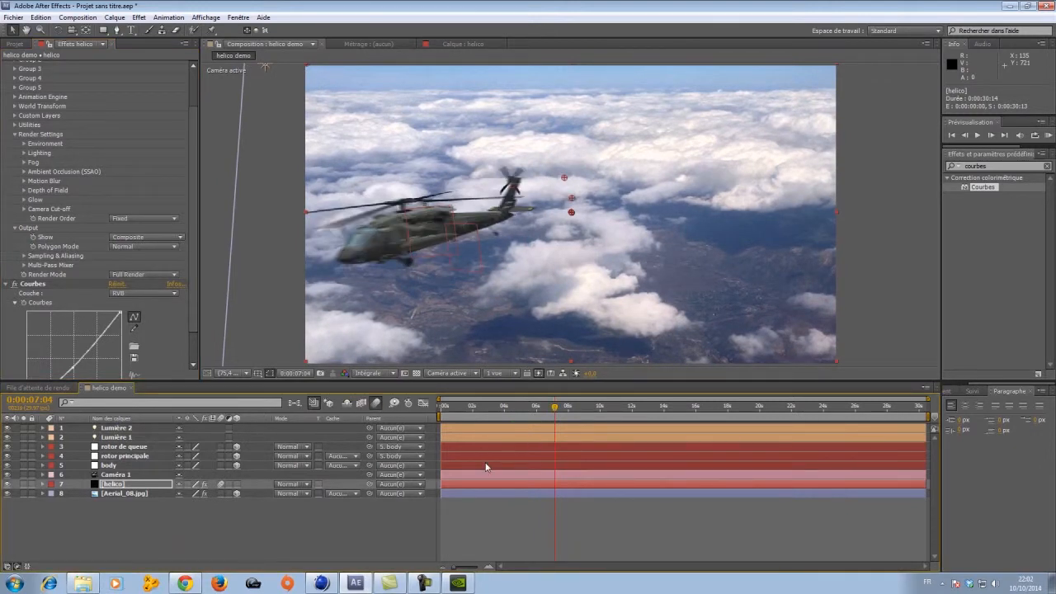
pyautogui.moveTo(554, 412); pyautogui.dragTo(549, 418)
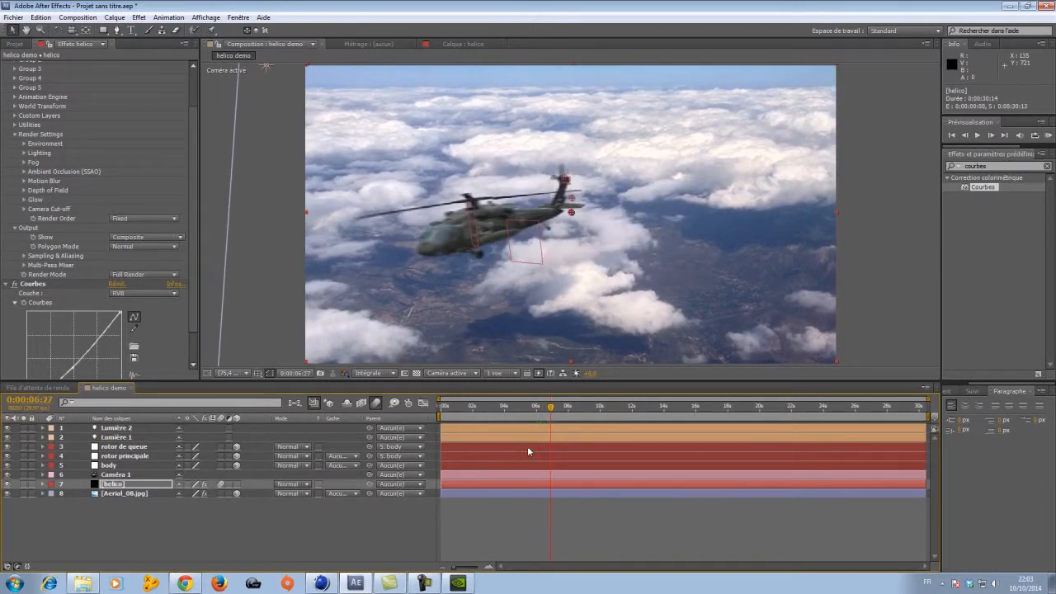
pyautogui.moveTo(94, 346)
pyautogui.mouseDown()
pyautogui.moveTo(106, 357)
pyautogui.moveTo(95, 330)
pyautogui.moveTo(102, 344)
pyautogui.mouseUp()
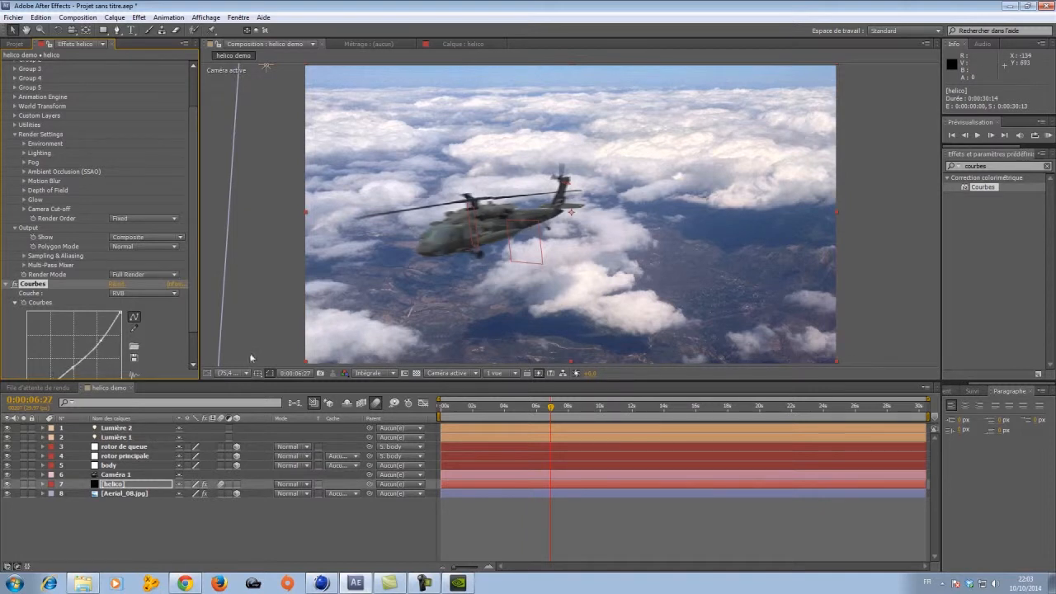
# Step: Find the Filtre Photo effect and apply it to the helico layer
pyautogui.click(1002, 166)
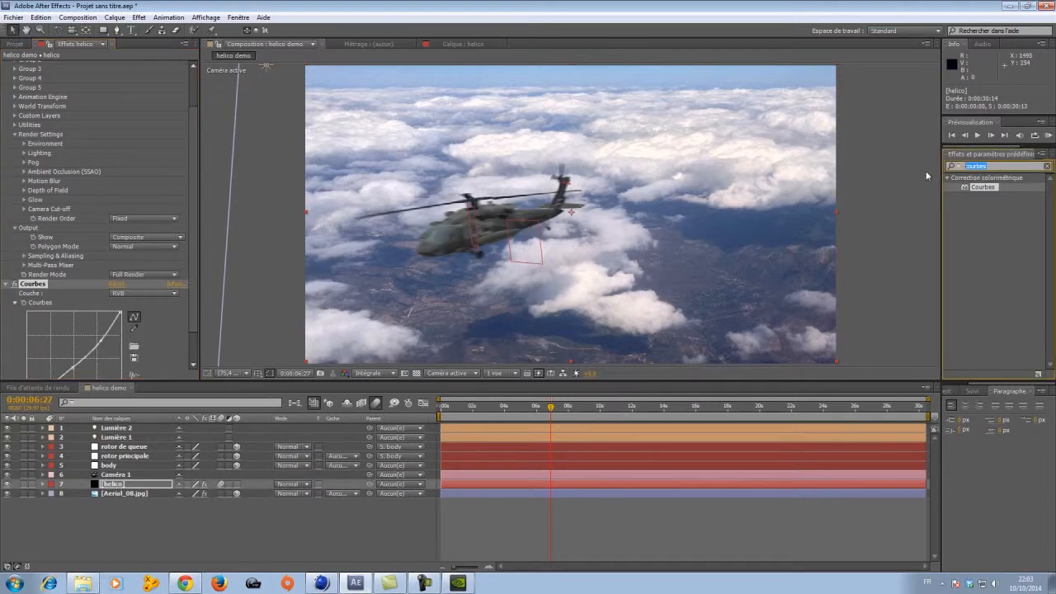
pyautogui.write('filtres')
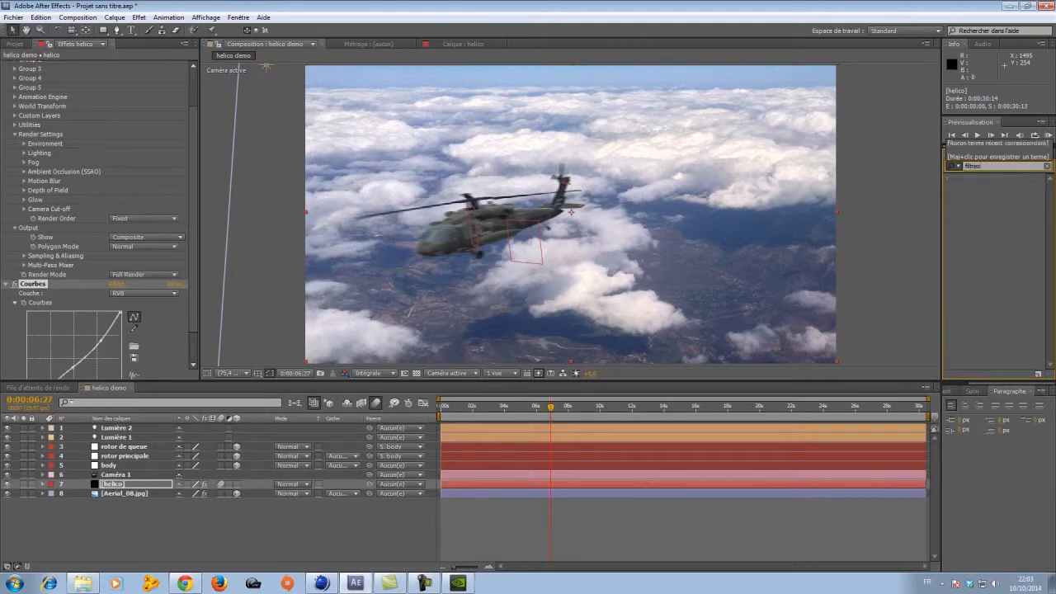
pyautogui.press('BackSpace')
pyautogui.moveTo(988, 197); pyautogui.dragTo(554, 486)
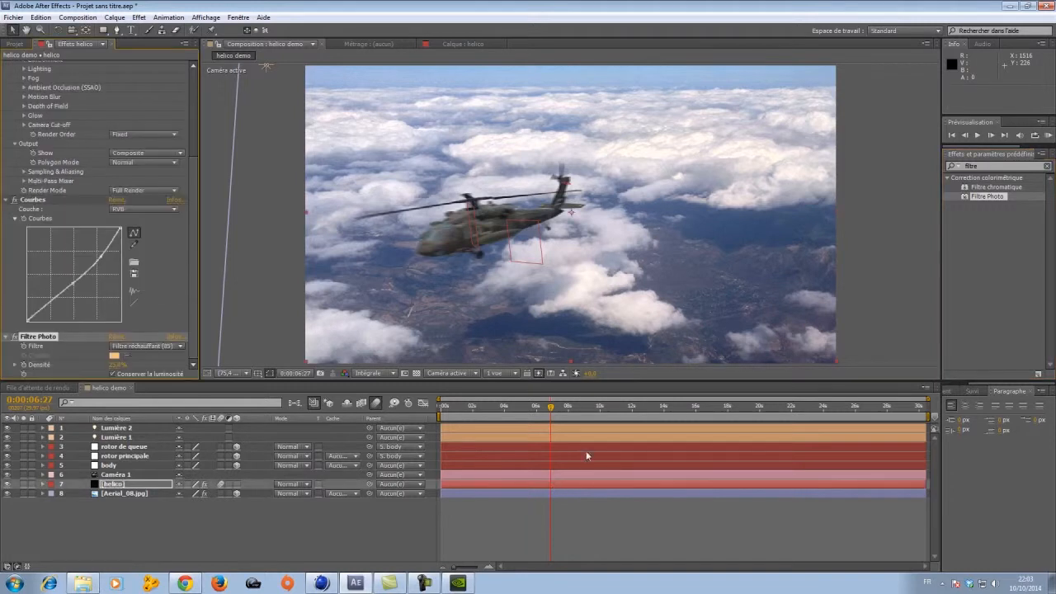
# Step: Compare cooling filters 80 and 82 on the helico layer, keep Filtre refroidissant (80), and reduce its density to about 14%
pyautogui.click(154, 346)
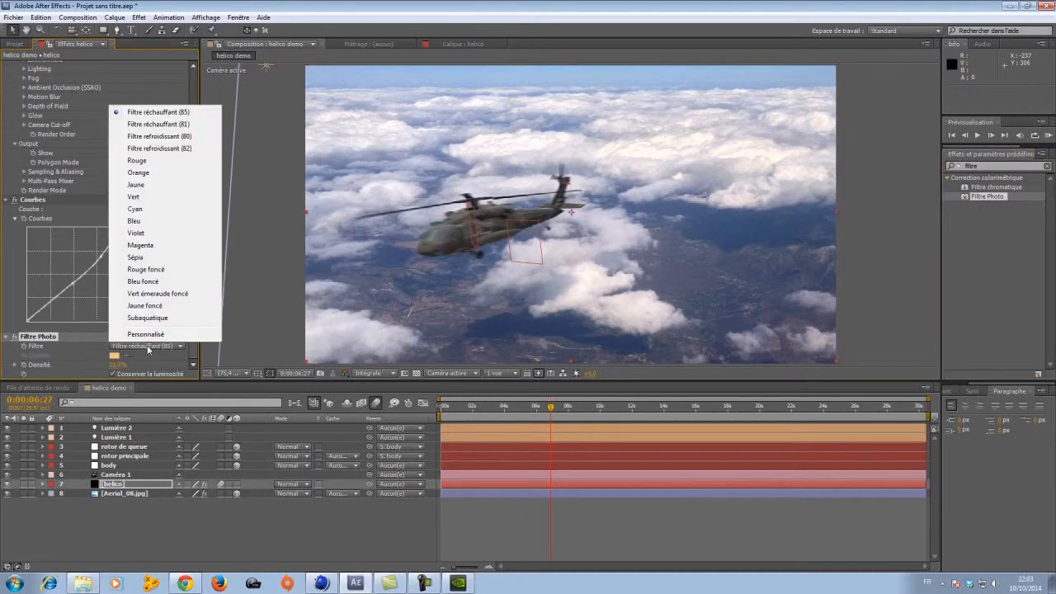
pyautogui.click(147, 136)
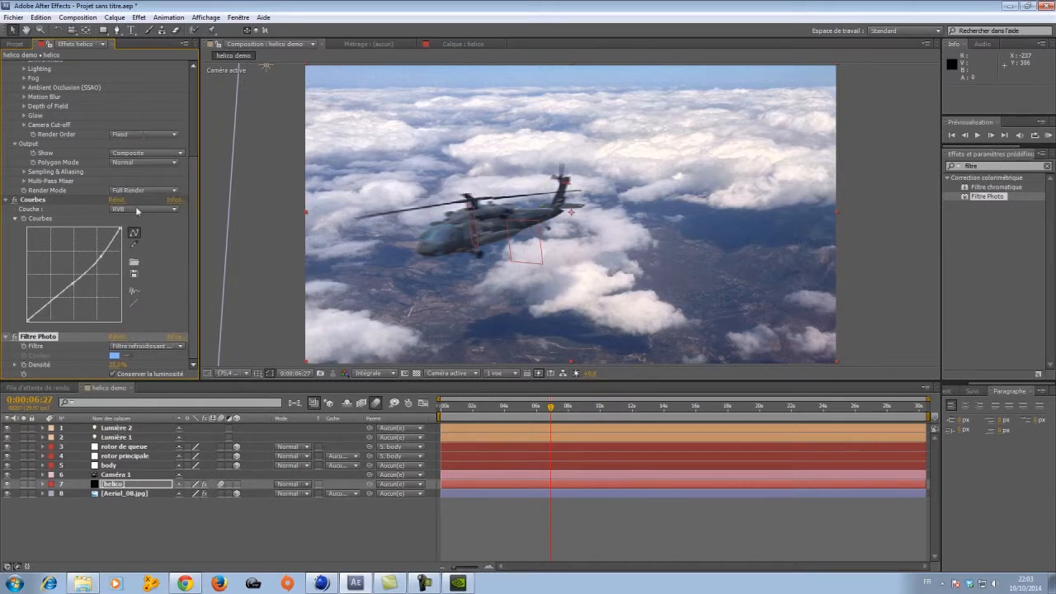
pyautogui.click(147, 346)
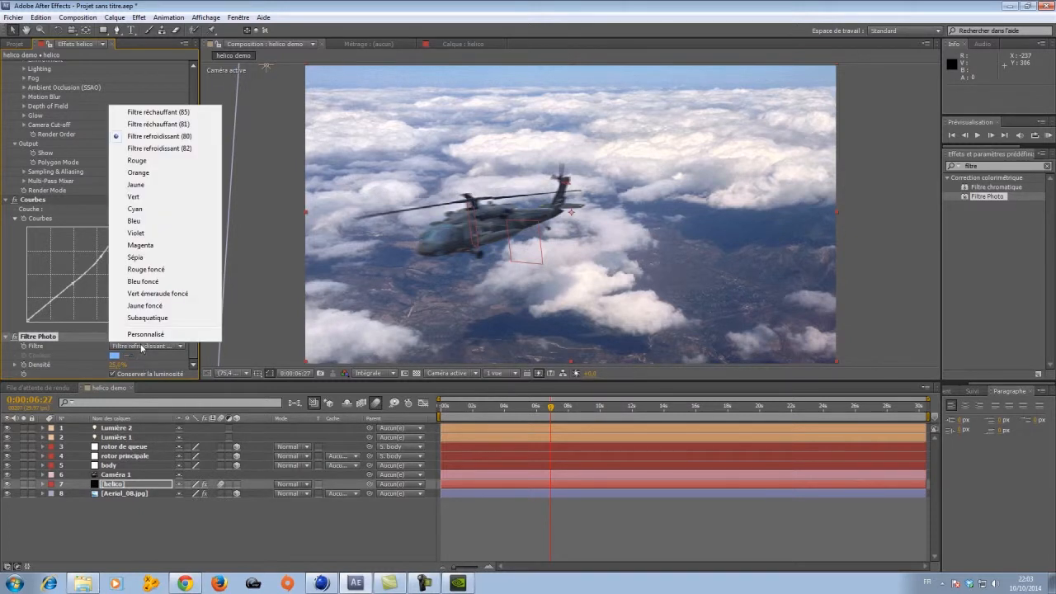
pyautogui.click(157, 152)
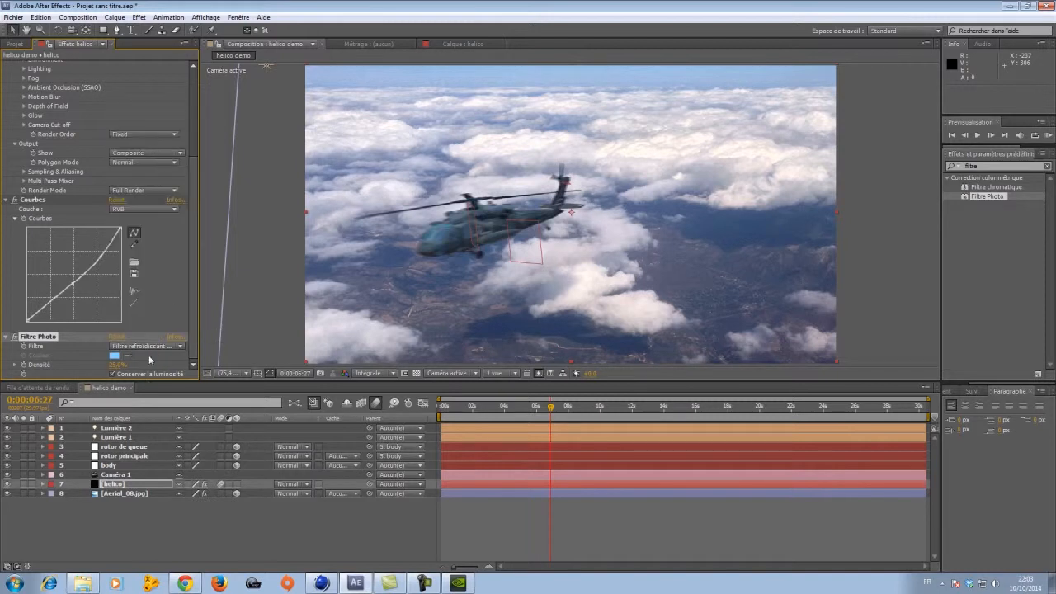
pyautogui.click(146, 347)
pyautogui.click(159, 136)
pyautogui.moveTo(116, 369); pyautogui.dragTo(108, 366)
# Step: Create an adjustment layer above all layers and apply Filtre Photo to it
pyautogui.click(115, 17)
pyautogui.moveTo(128, 30)
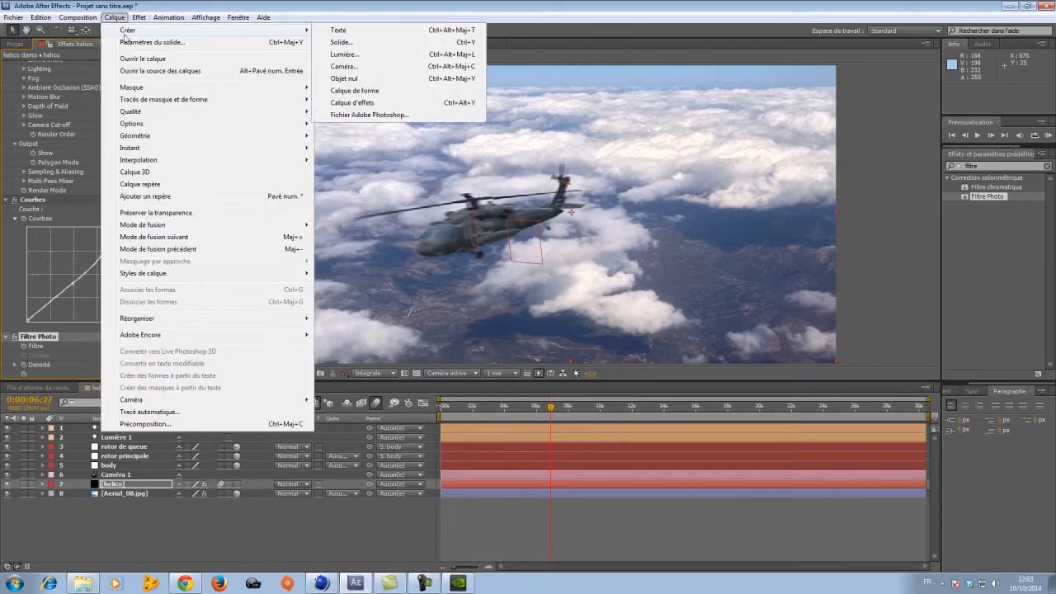
pyautogui.click(364, 105)
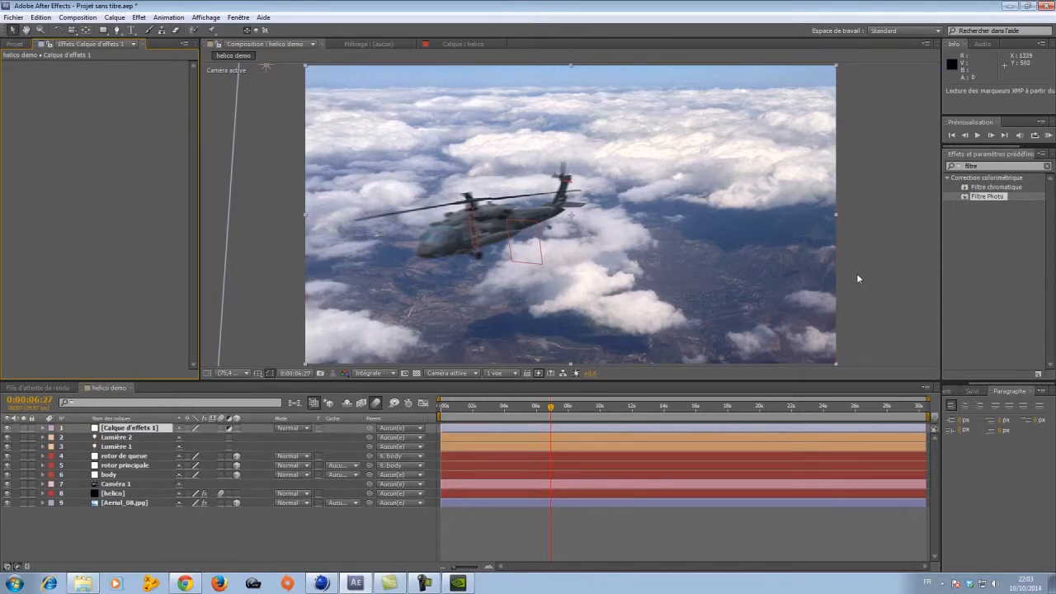
pyautogui.moveTo(982, 197)
pyautogui.mouseDown()
pyautogui.moveTo(545, 462)
pyautogui.moveTo(542, 429)
pyautogui.moveTo(995, 204)
pyautogui.mouseUp()
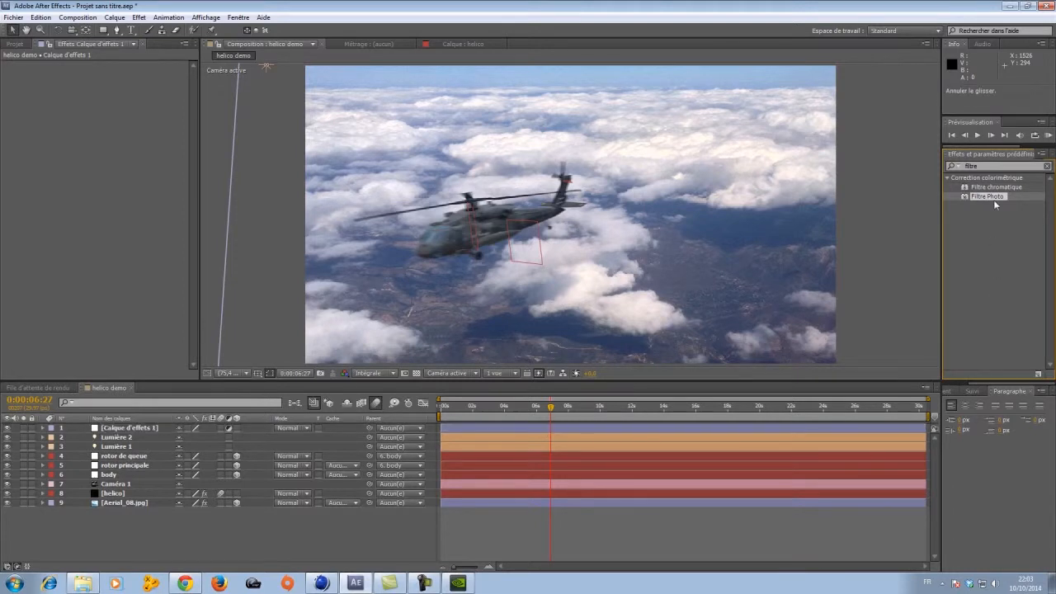
pyautogui.click(990, 166)
pyautogui.moveTo(984, 196); pyautogui.dragTo(622, 432)
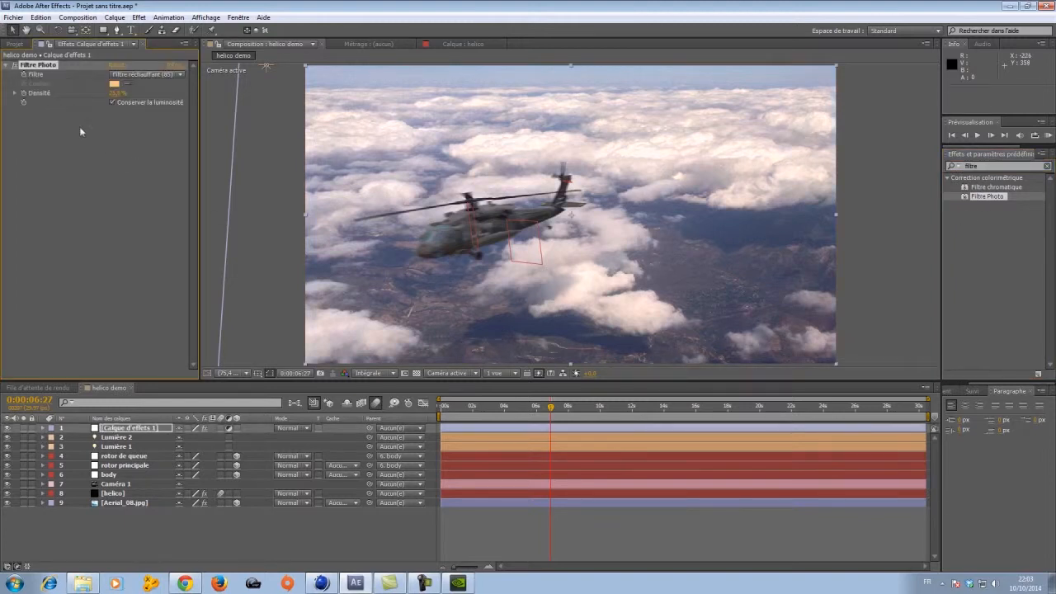
# Step: Try a cooling filter on the adjustment layer's Filtre Photo, then choose Vert and lower its density
pyautogui.click(130, 75)
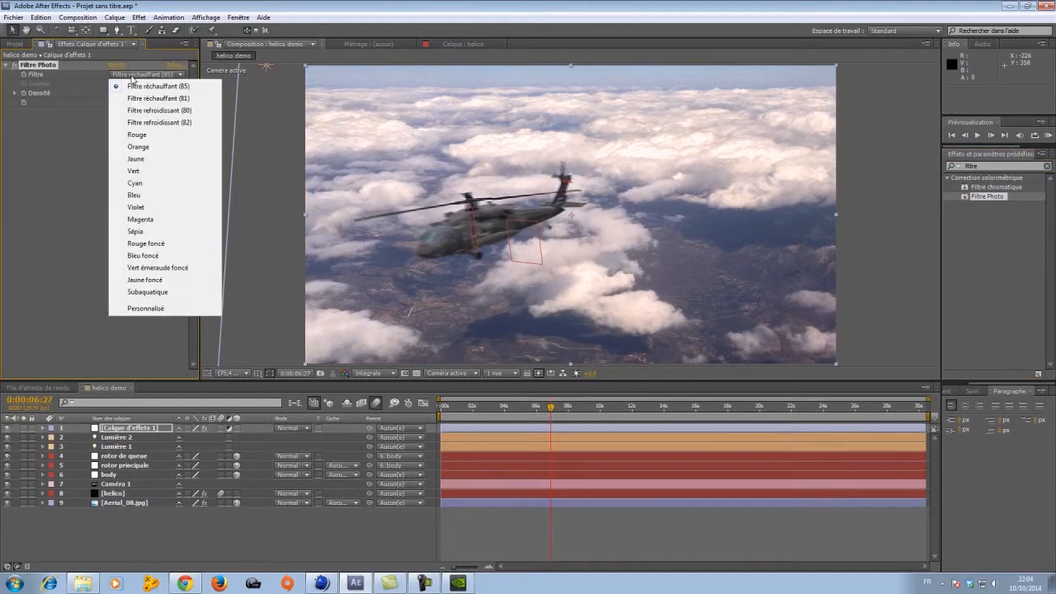
pyautogui.click(141, 123)
pyautogui.click(152, 76)
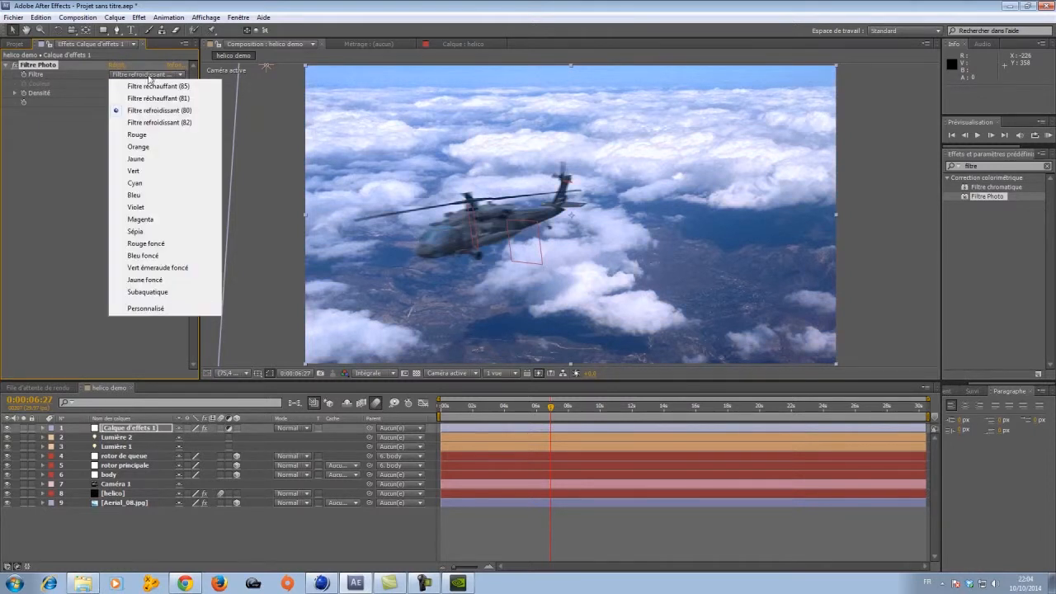
pyautogui.click(130, 171)
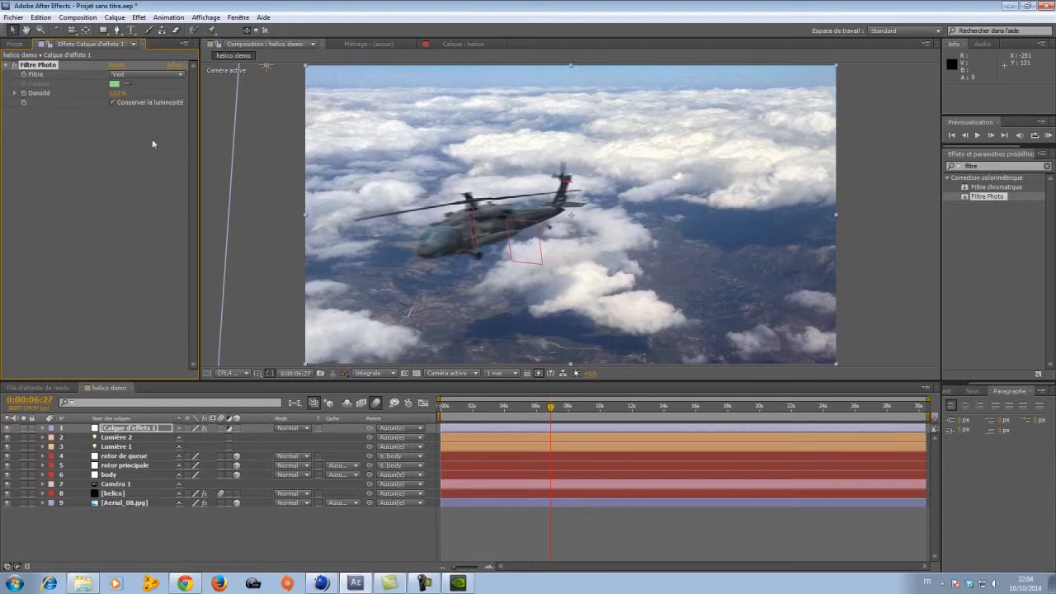
# Step: Apply Courbes to the adjustment layer and bend the RVB curve downward to darken the midtones, with a second point in the shadows
pyautogui.click(958, 166)
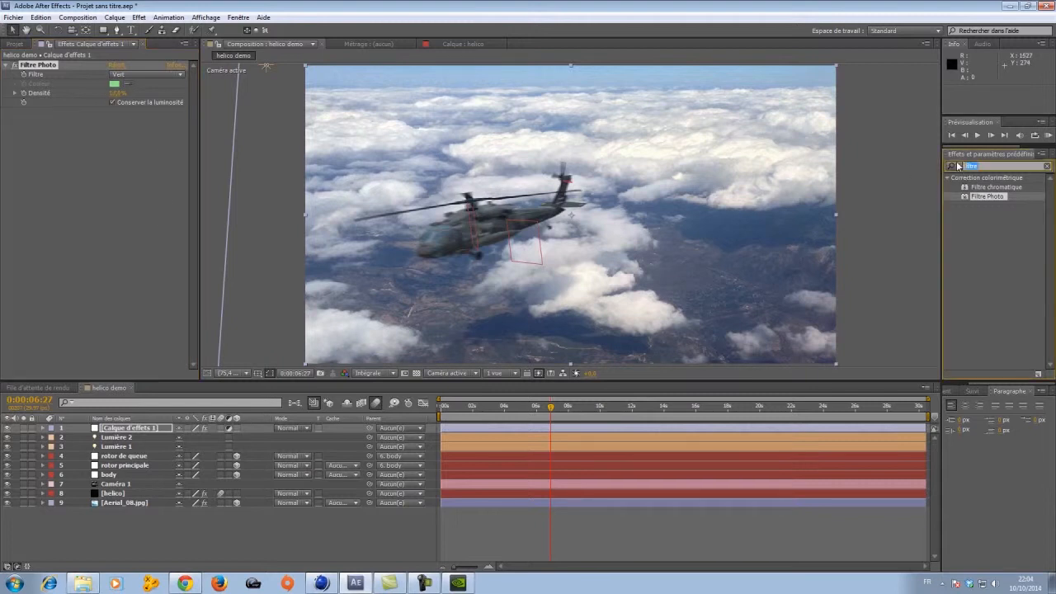
pyautogui.write('courbes')
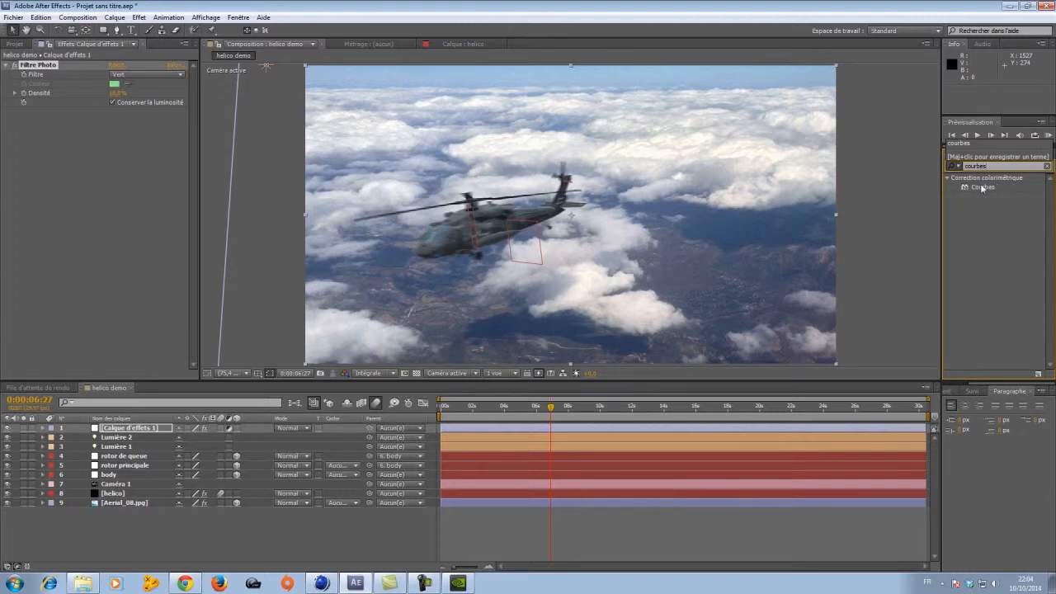
pyautogui.moveTo(983, 187); pyautogui.dragTo(588, 429)
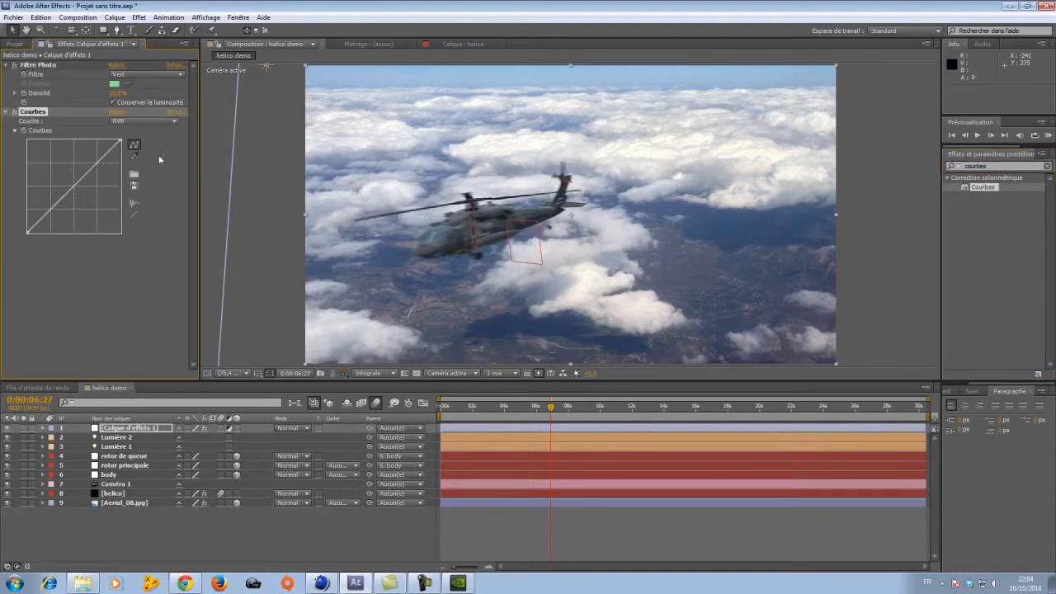
pyautogui.moveTo(80, 179); pyautogui.dragTo(91, 185)
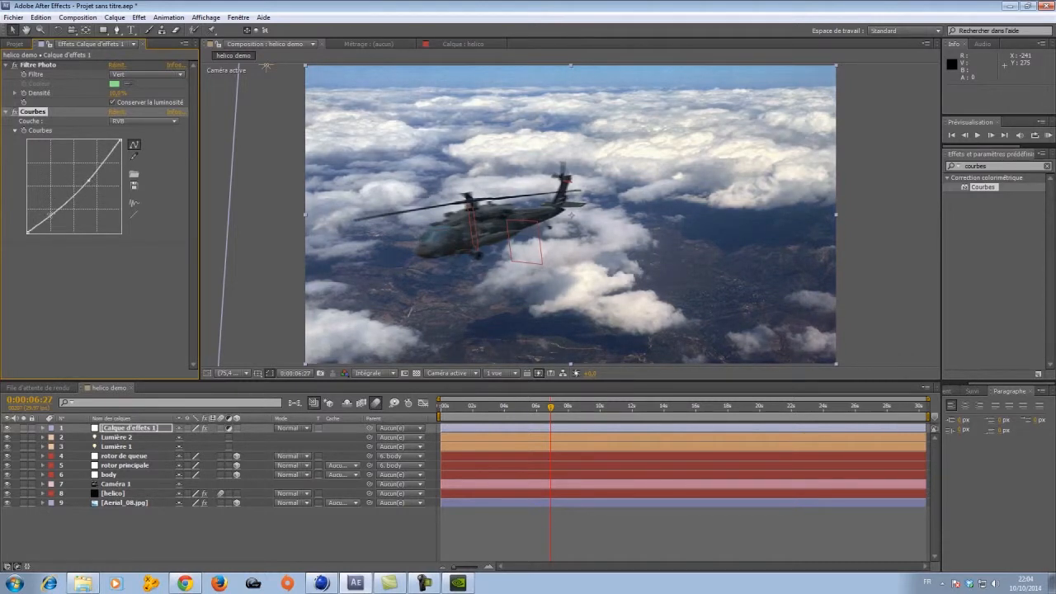
pyautogui.click(53, 216)
pyautogui.moveTo(53, 215); pyautogui.dragTo(56, 210)
# Step: Pull the midpoint of the helico layer's Courbes curve down slightly to darken the helicopter
pyautogui.click(113, 494)
pyautogui.scroll(-4, 78, 331)
pyautogui.moveTo(74, 283); pyautogui.dragTo(75, 287)
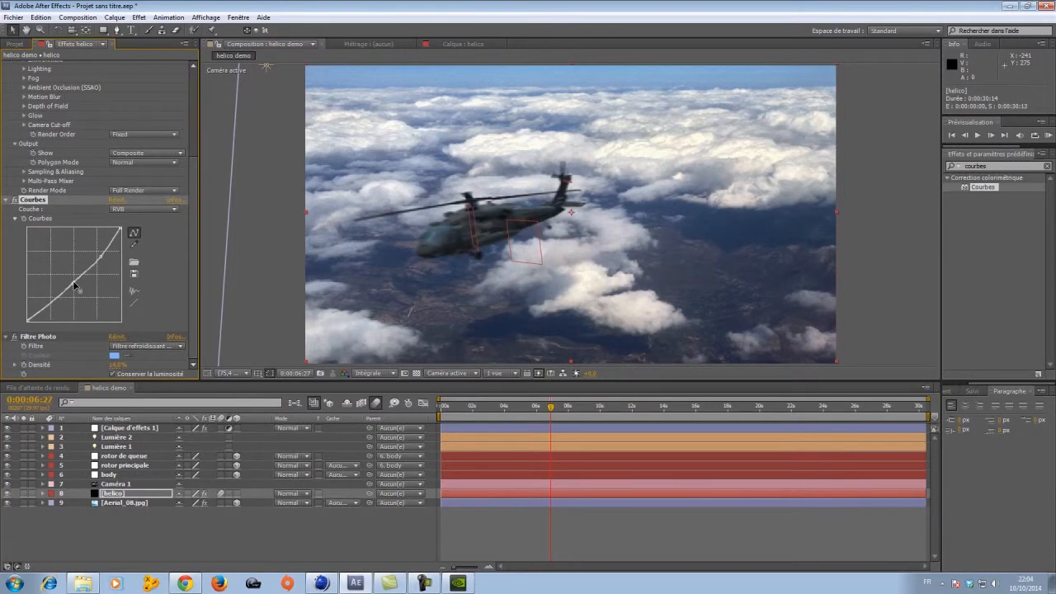
# Step: Apply the Magic Bullet Mojo effect to the adjustment layer and reduce its Mojo amount to about 7.5
pyautogui.click(990, 166)
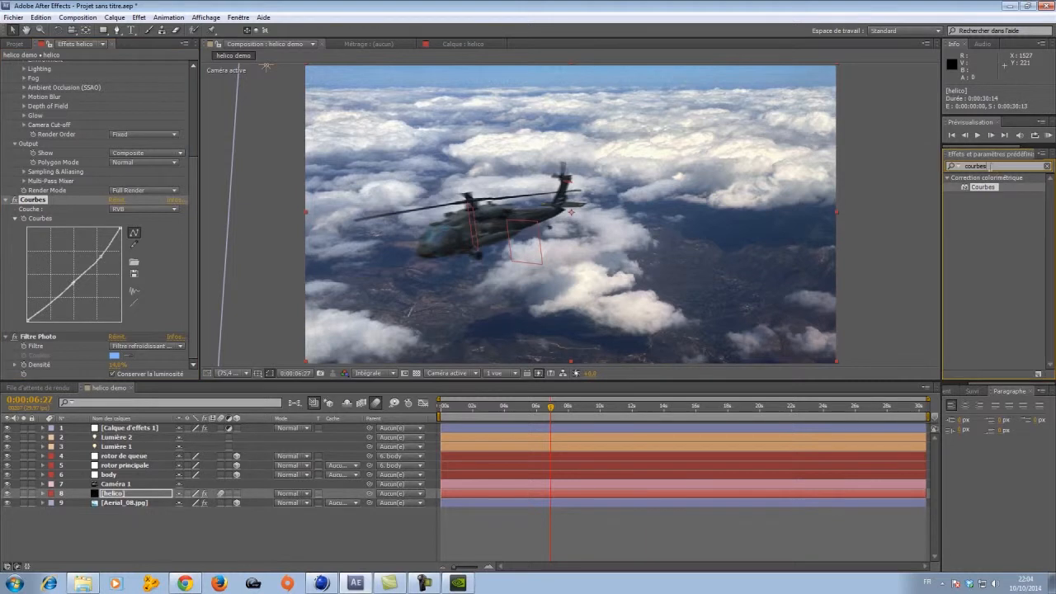
pyautogui.click(596, 428)
pyautogui.click(988, 165)
pyautogui.write('mojo')
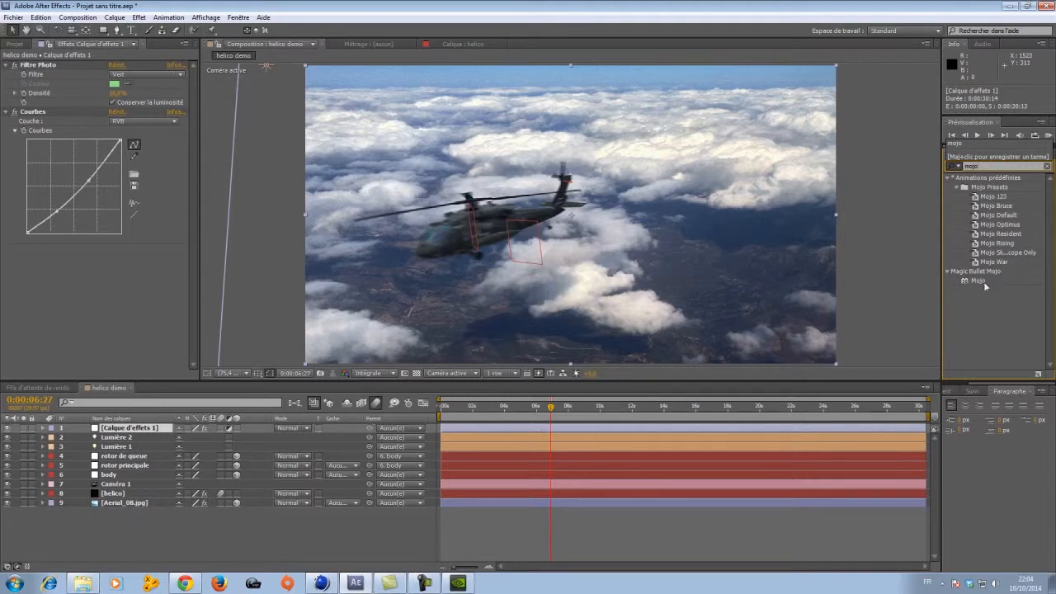
pyautogui.click(982, 281)
pyautogui.moveTo(984, 282); pyautogui.dragTo(708, 431)
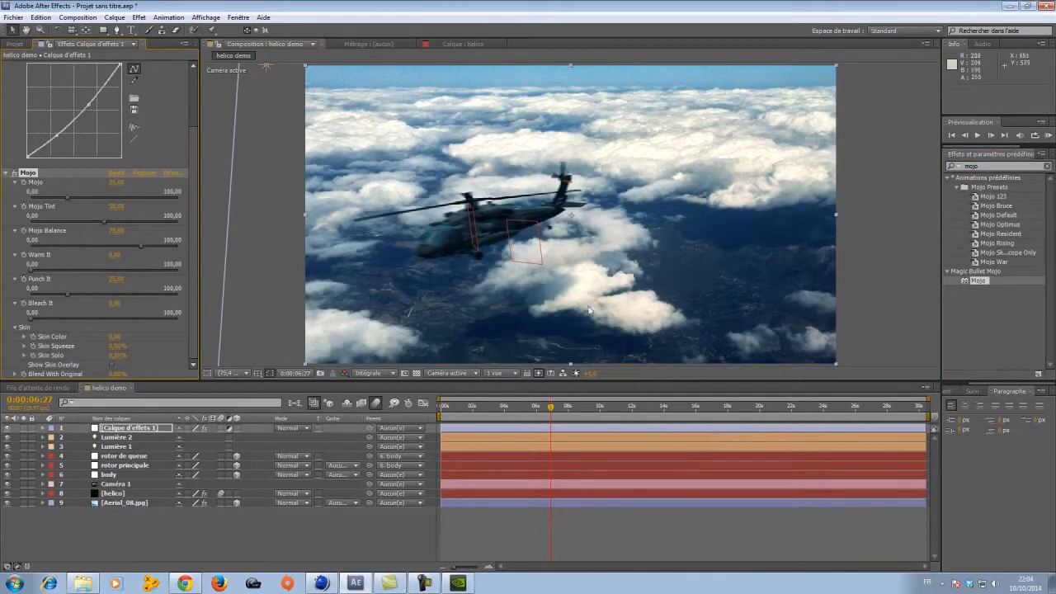
pyautogui.moveTo(65, 198); pyautogui.dragTo(43, 201)
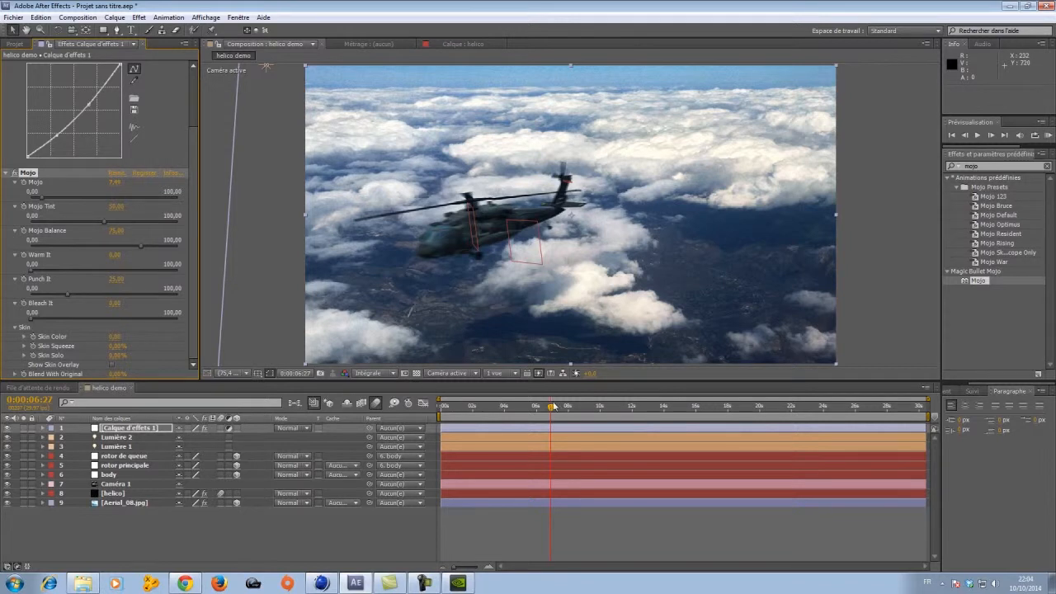
# Step: End the work area at 0:00:08:00 and play a RAM preview of the helicopter shot
pyautogui.moveTo(551, 407); pyautogui.dragTo(568, 411)
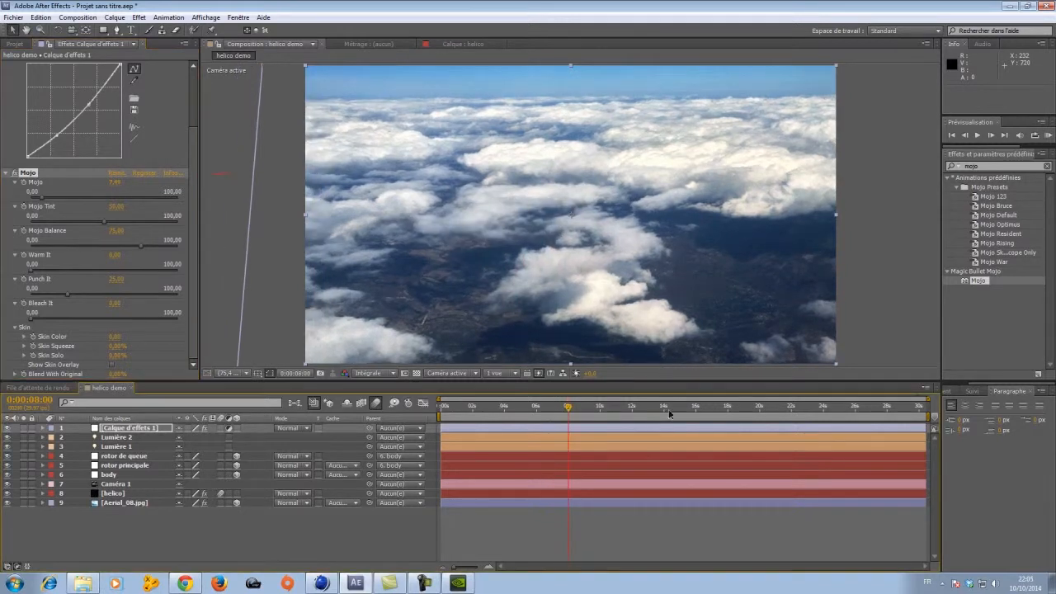
pyautogui.moveTo(926, 410); pyautogui.dragTo(569, 411)
pyautogui.press('KP_0')
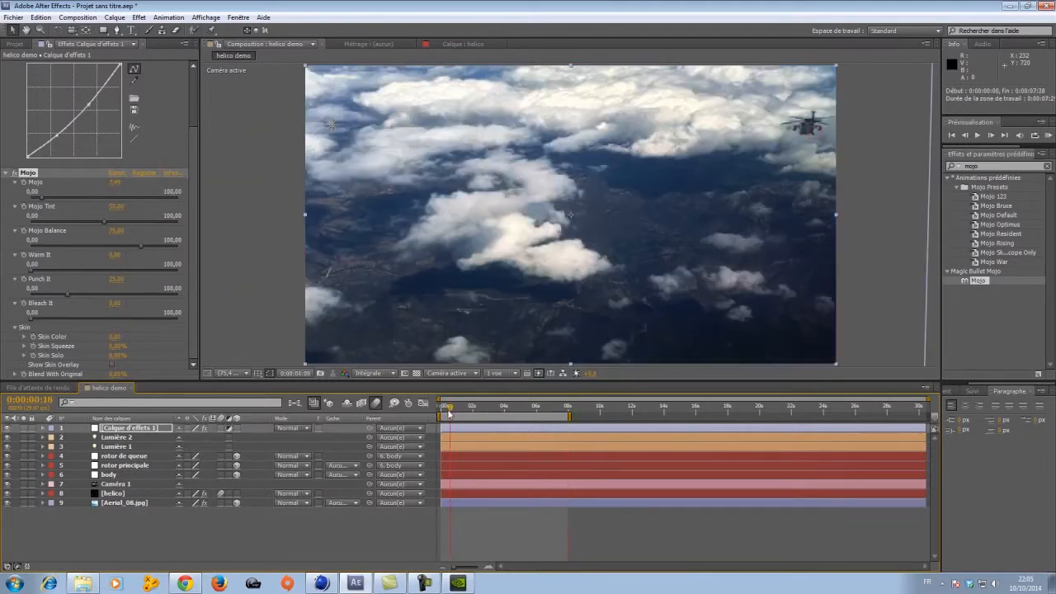
pyautogui.click(1034, 135)
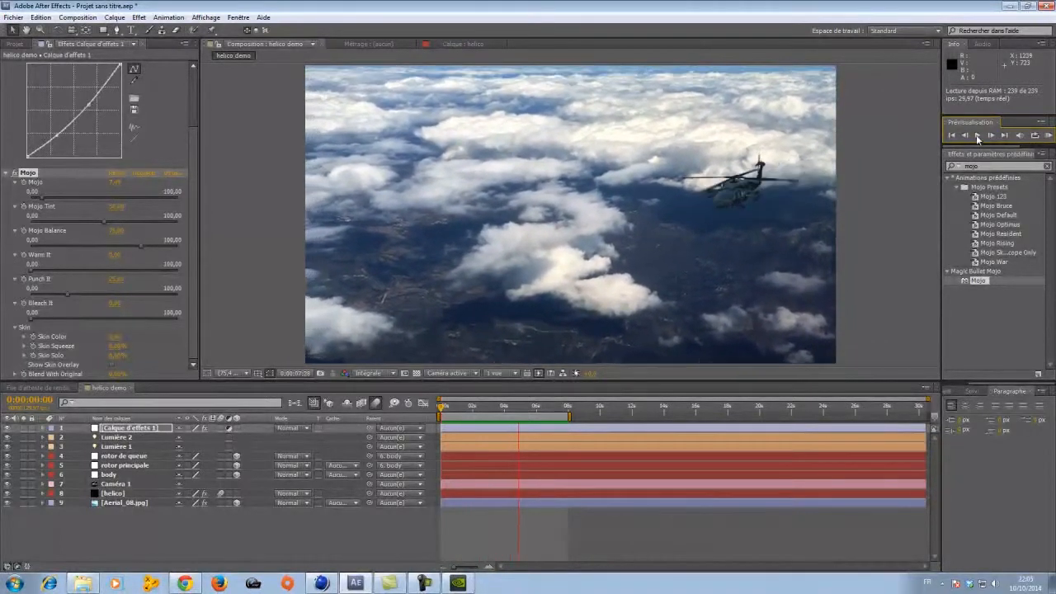
pyautogui.click(976, 135)
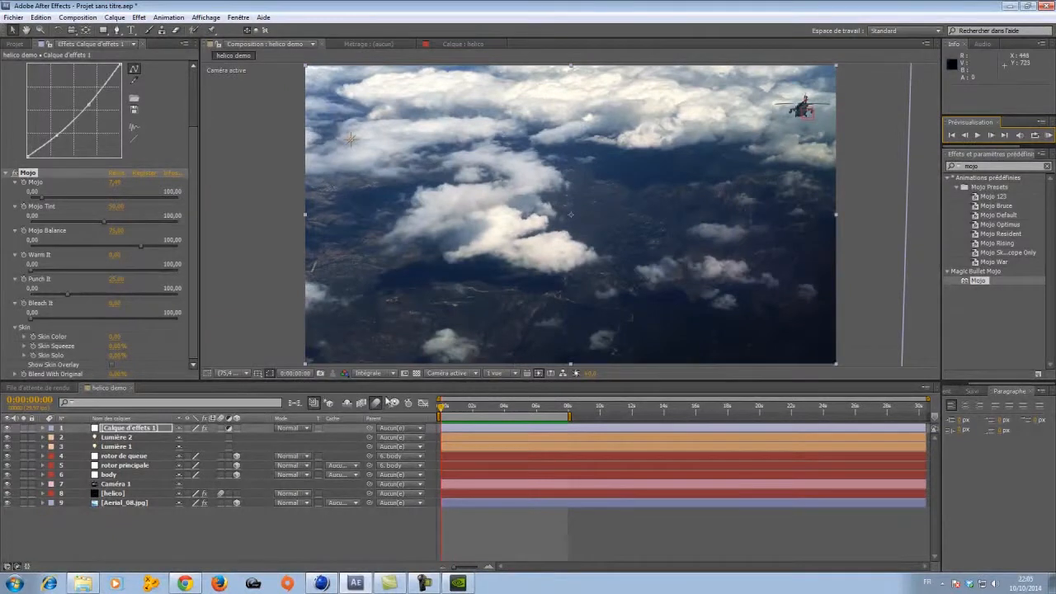
# Step: Review the graded helicopter pass at 0:00:06:11 and 0:00:04:21
pyautogui.moveTo(444, 407)
pyautogui.mouseDown()
pyautogui.moveTo(556, 411)
pyautogui.moveTo(507, 412)
pyautogui.moveTo(552, 426)
pyautogui.moveTo(531, 428)
pyautogui.moveTo(549, 424)
pyautogui.moveTo(542, 417)
pyautogui.mouseUp()
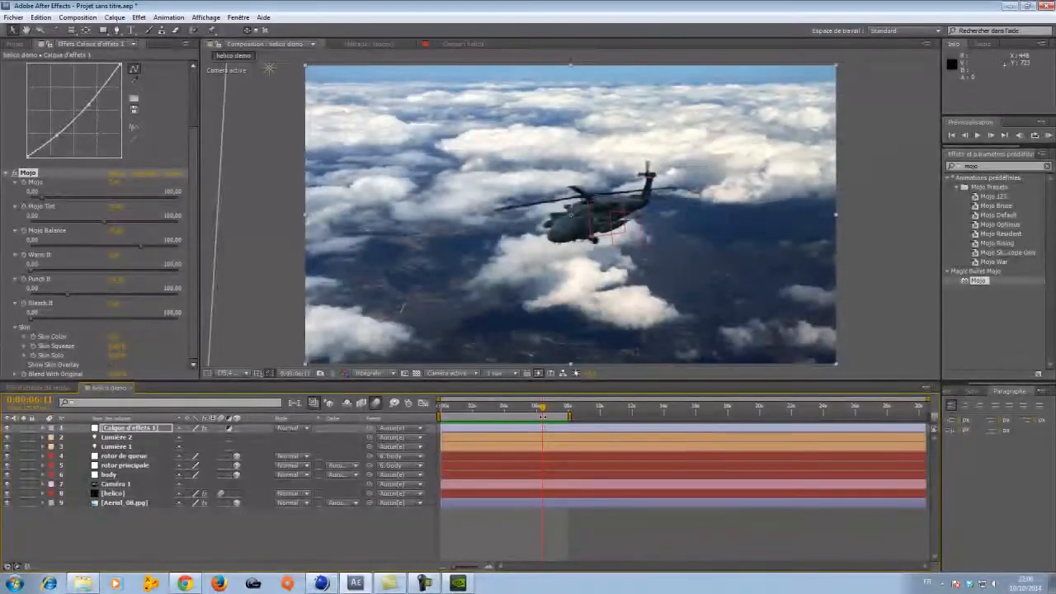
pyautogui.moveTo(546, 410)
pyautogui.mouseDown()
pyautogui.moveTo(445, 402)
pyautogui.moveTo(561, 410)
pyautogui.moveTo(515, 410)
pyautogui.mouseUp()
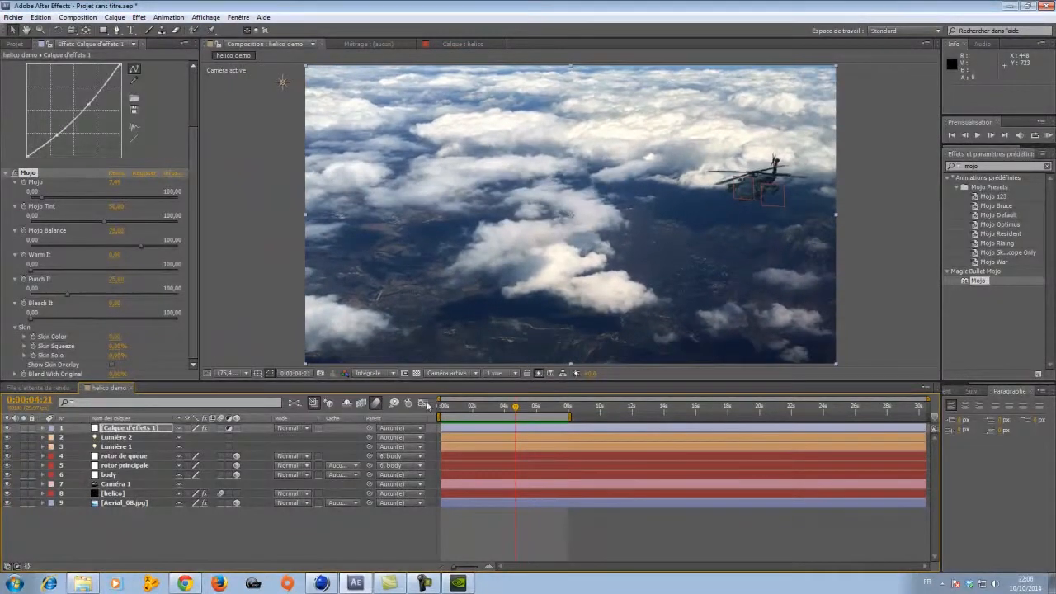
# Step: Look over the graph editor and the keyframe assistant's easing options for the body layer's Position keyframes
pyautogui.click(424, 404)
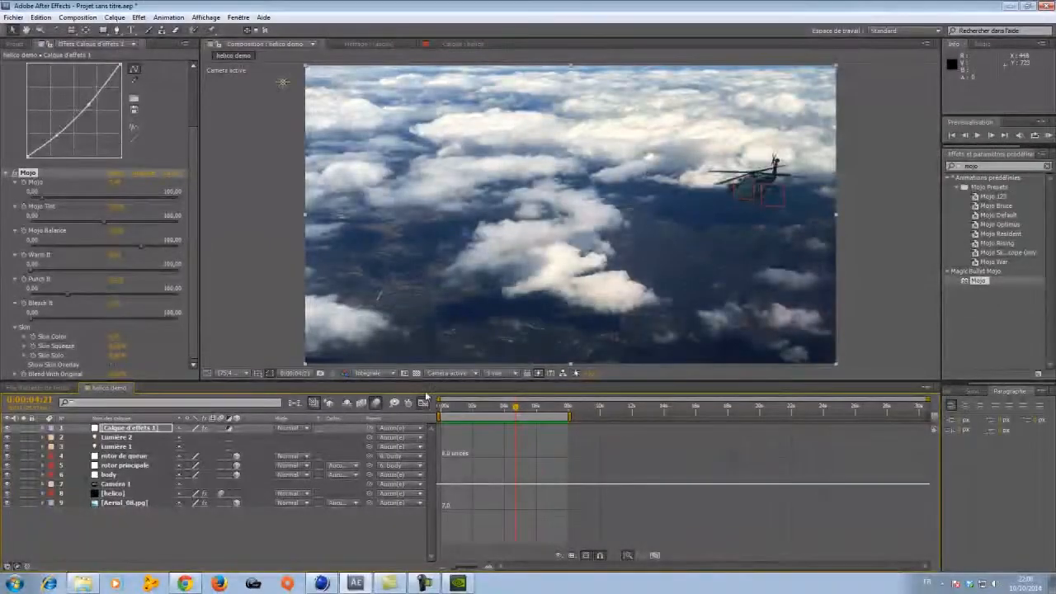
pyautogui.click(424, 404)
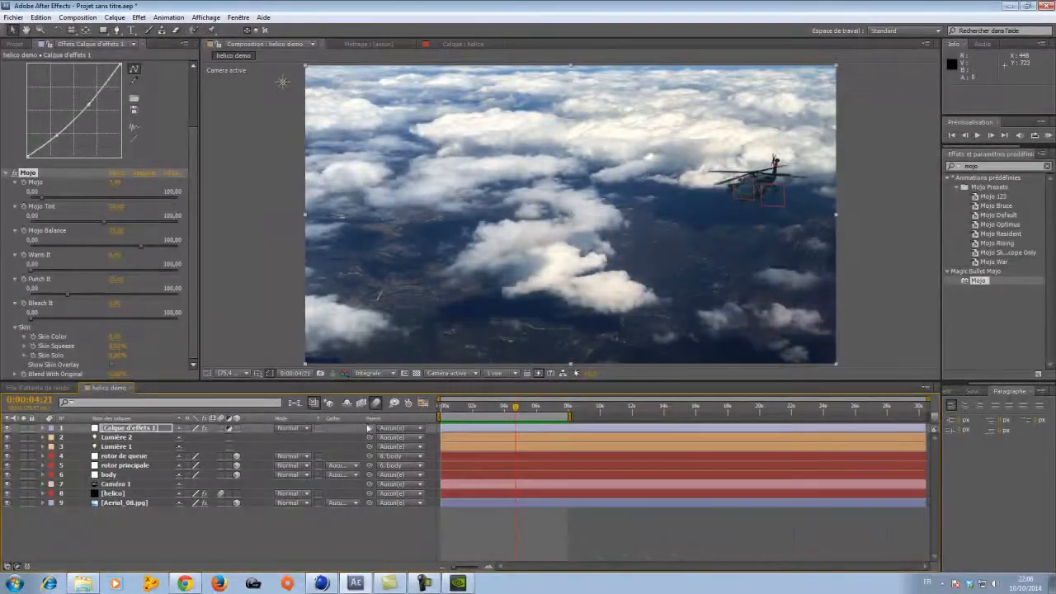
pyautogui.click(120, 492)
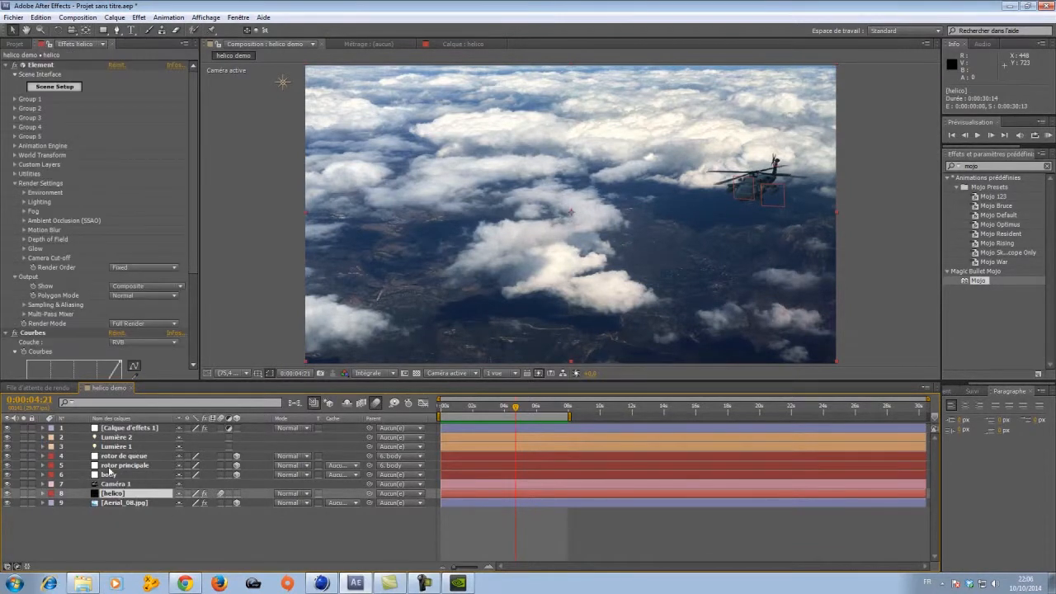
pyautogui.click(109, 474)
pyautogui.click(43, 475)
pyautogui.moveTo(592, 452); pyautogui.dragTo(438, 459)
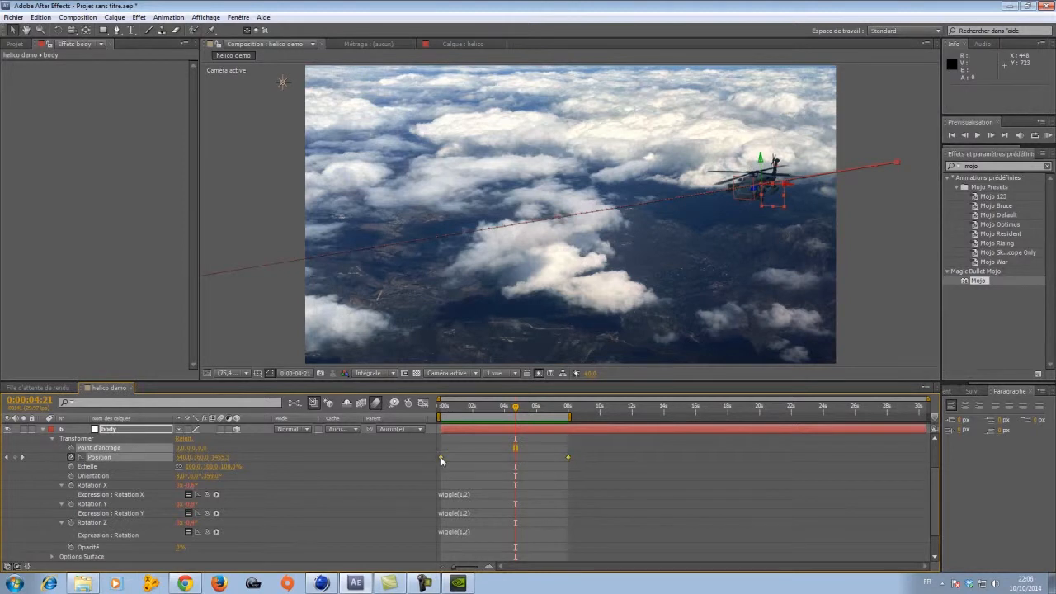
pyautogui.rightClick(442, 459)
pyautogui.moveTo(500, 450)
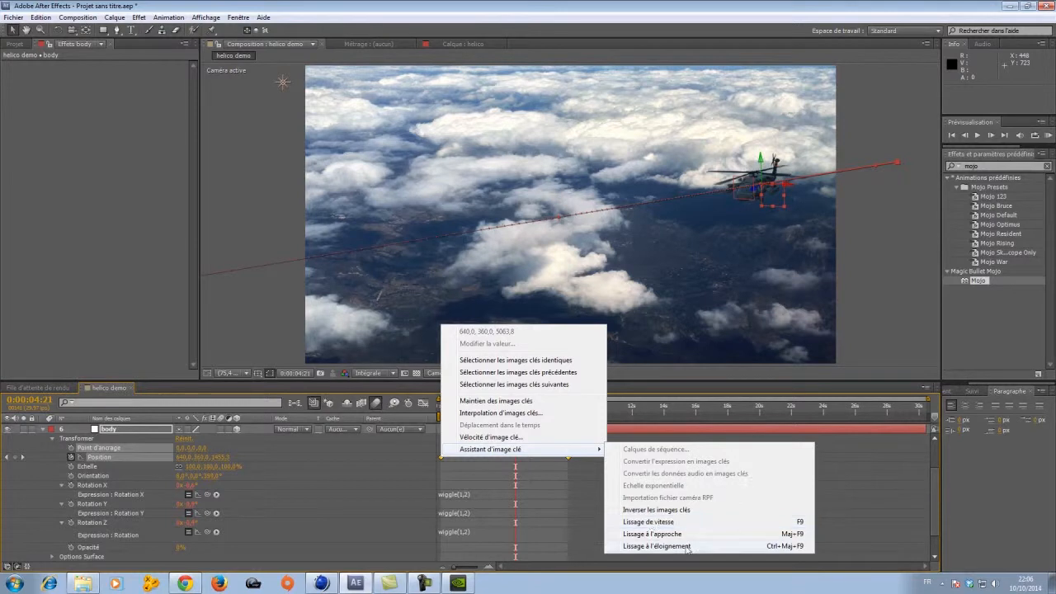
pyautogui.click(879, 466)
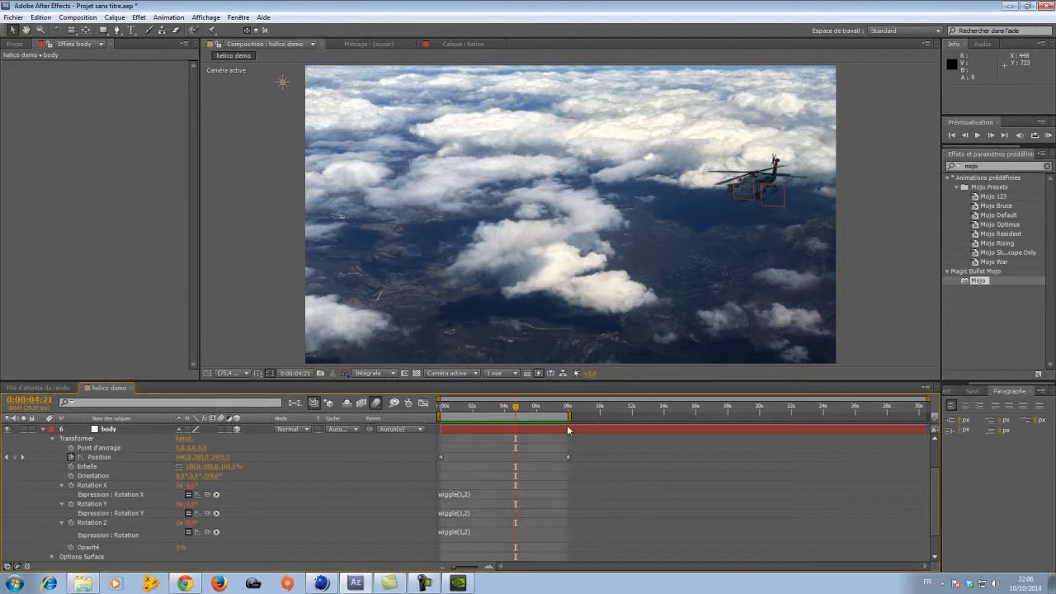
pyautogui.click(46, 430)
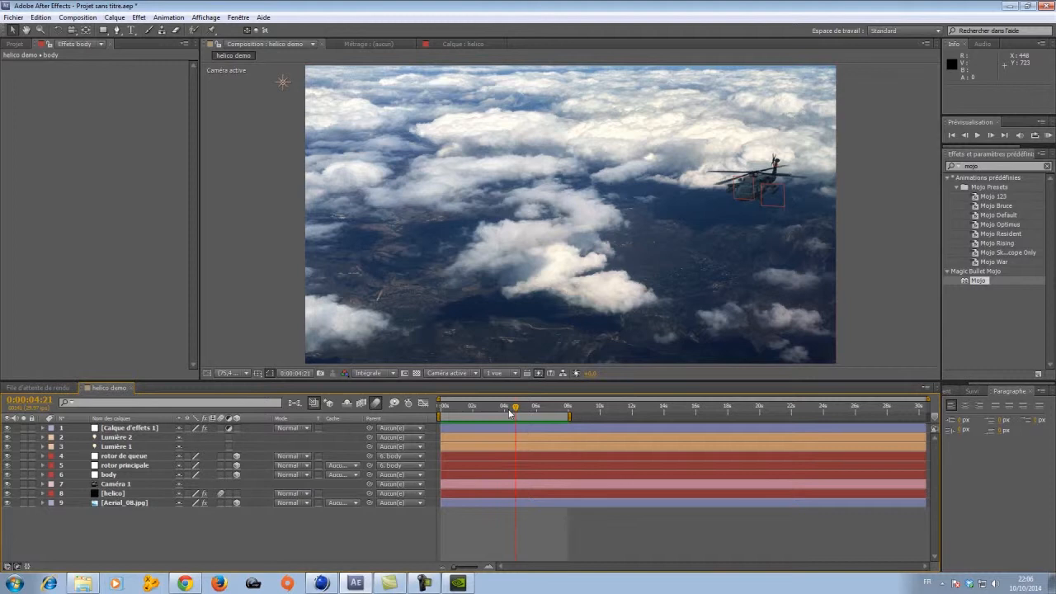
# Step: Review the graded helicopter shot at 0:00:06:16
pyautogui.moveTo(516, 410); pyautogui.dragTo(544, 431)
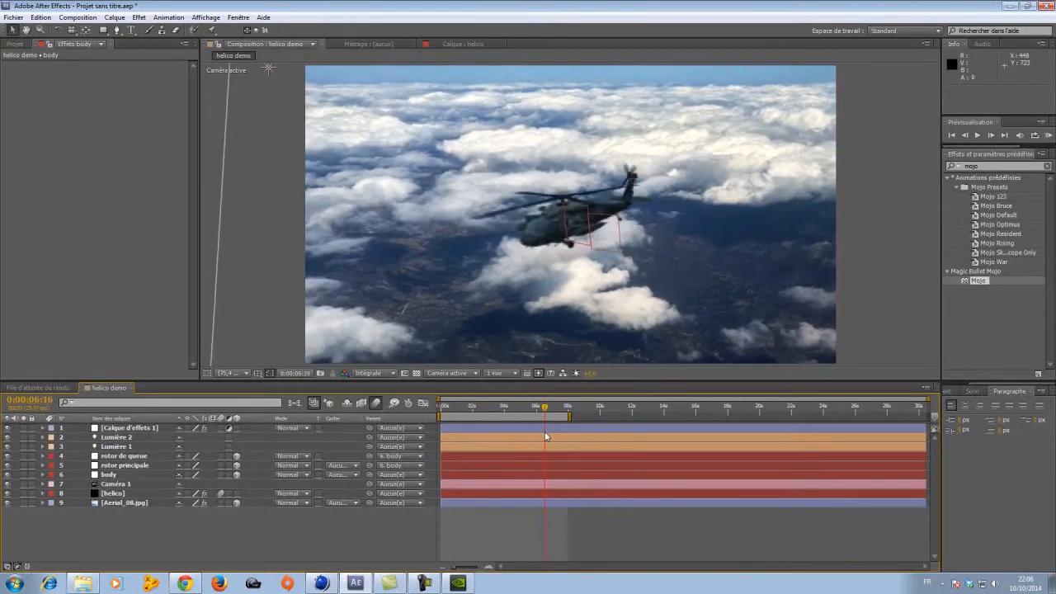